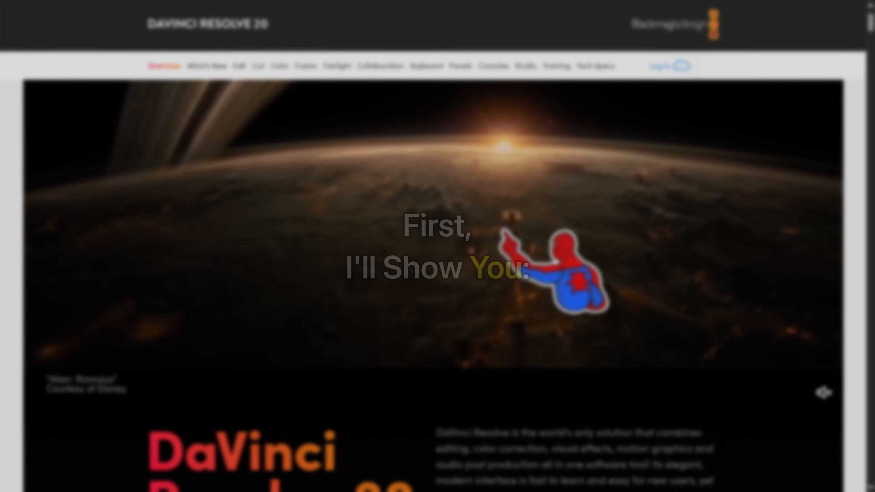
scroll(437, 275, "down", 5)
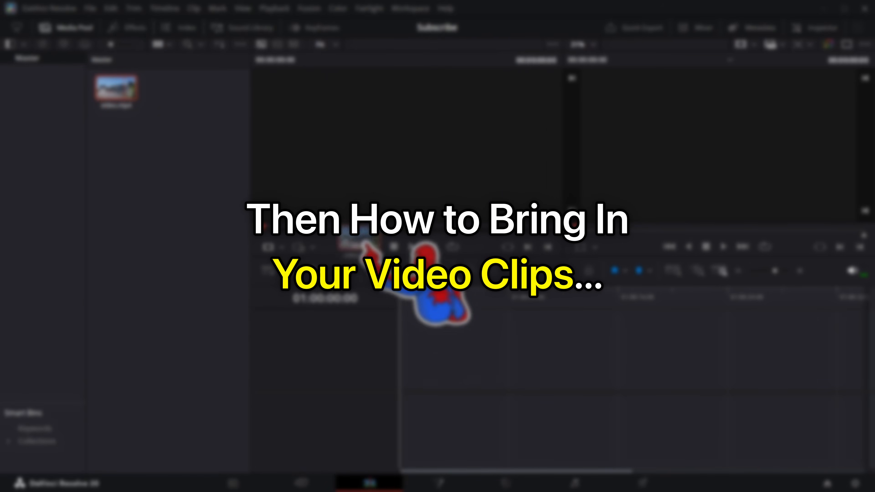
left_click_drag(366, 244, 405, 381)
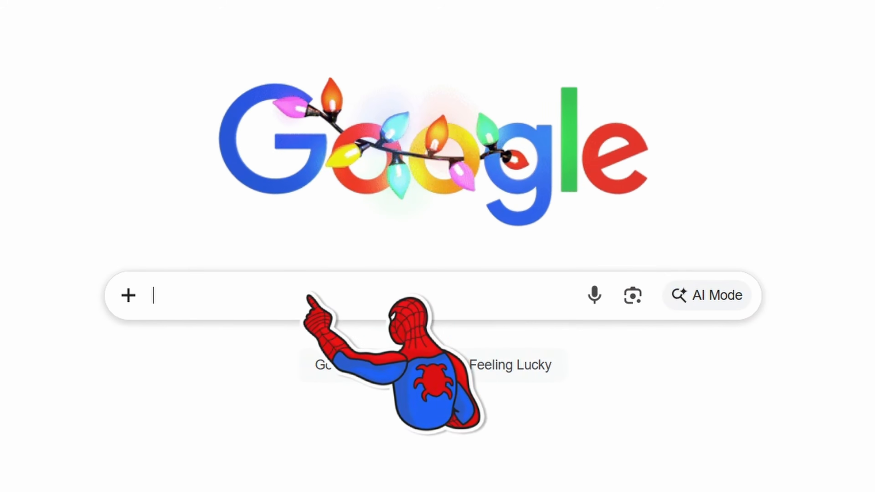
Search Google for "davinci resolve" and open the Blackmagic Design product page for DaVinci Resolve.
type("davind")
type("i resolve")
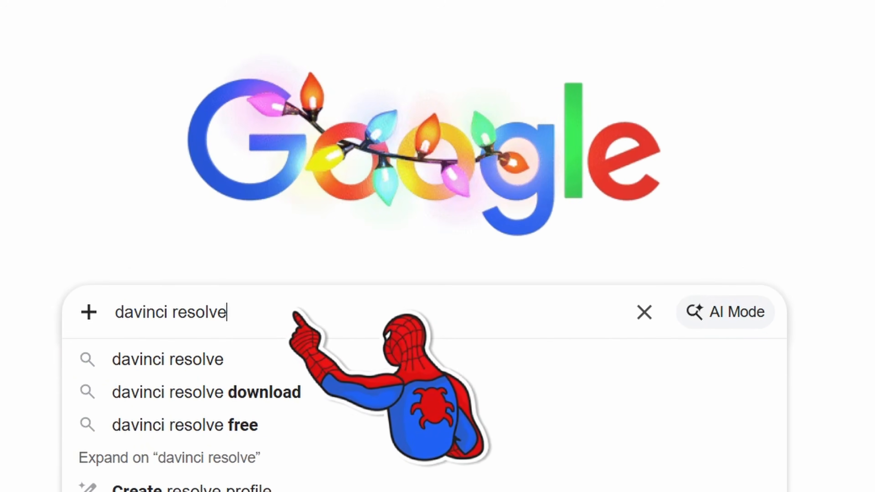
key("Escape")
left_click(374, 400)
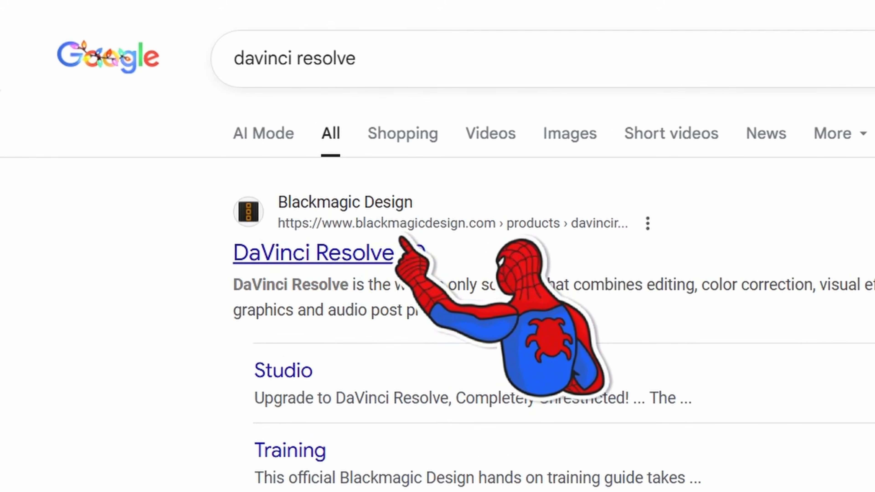
left_click(312, 255)
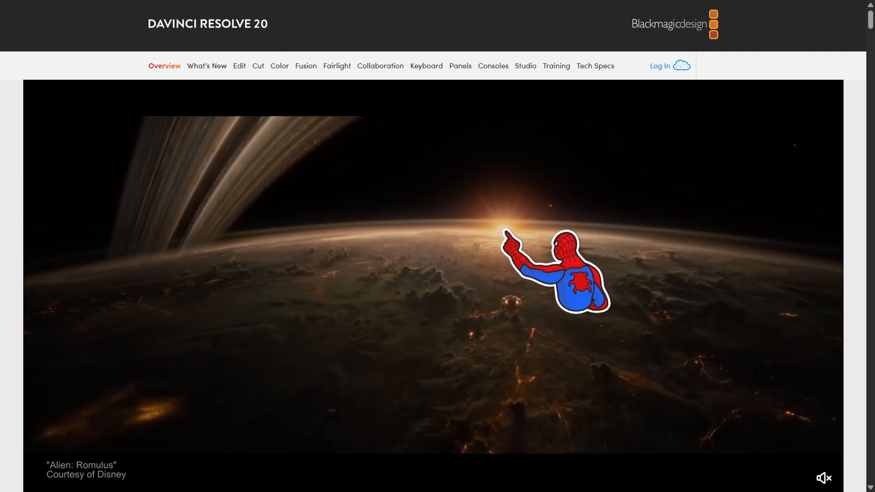
Start the free download of DaVinci Resolve from the DaVinci Resolve 20 product page.
scroll(499, 233, "down", 5)
scroll(438, 276, "down", 5)
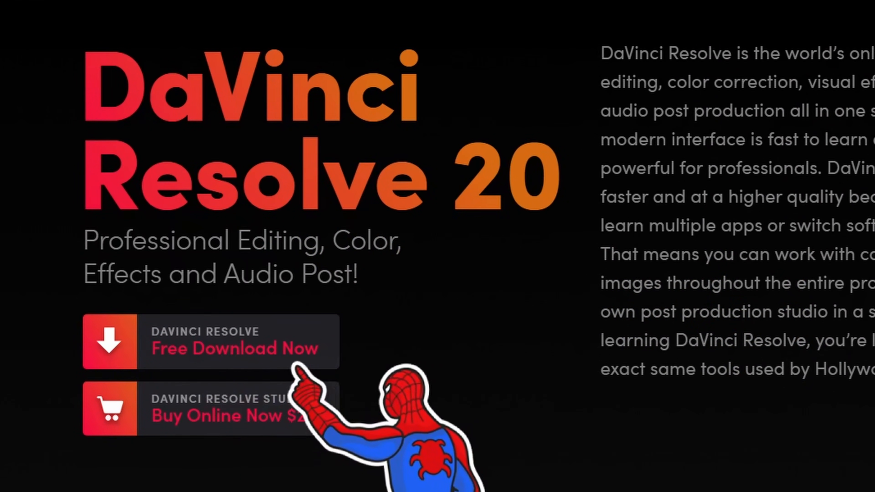
left_click(228, 357)
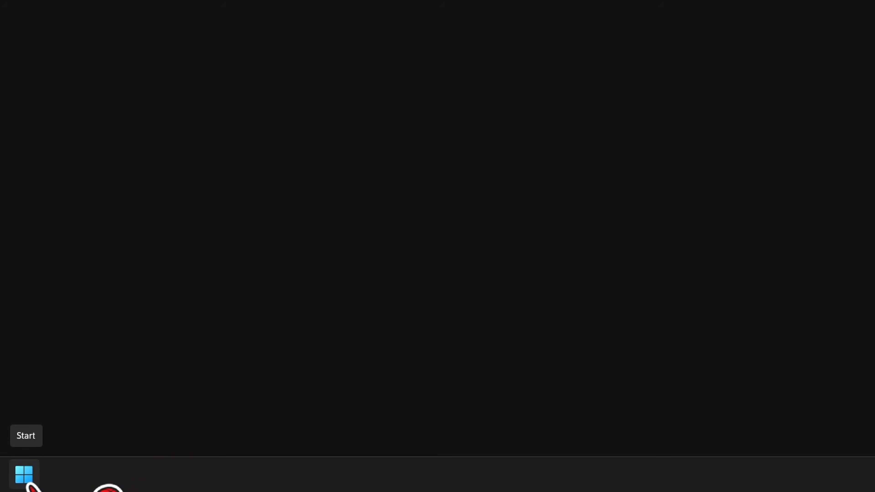
Open the Windows System information page to check the computer's specifications.
right_click(23, 474)
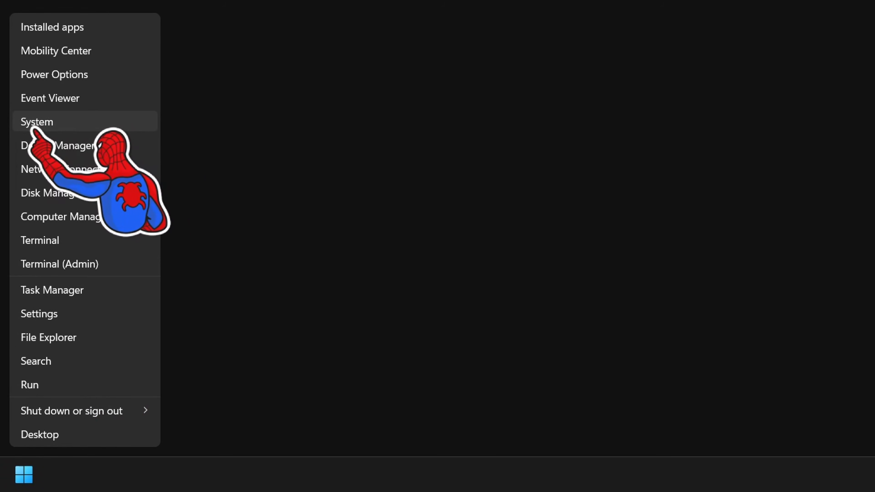
left_click(38, 122)
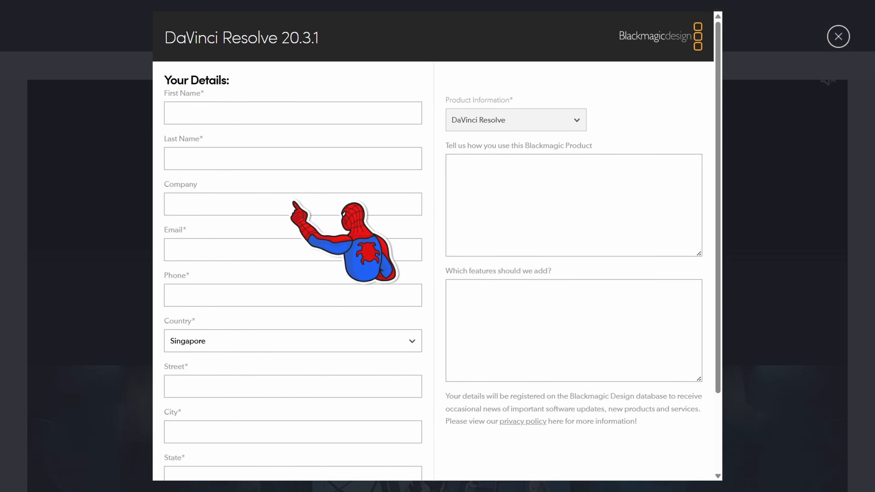
Fill in the required fields of the DaVinci Resolve 20.3.1 registration form with the name, email, phone and address details.
scroll(433, 241, "down", 3)
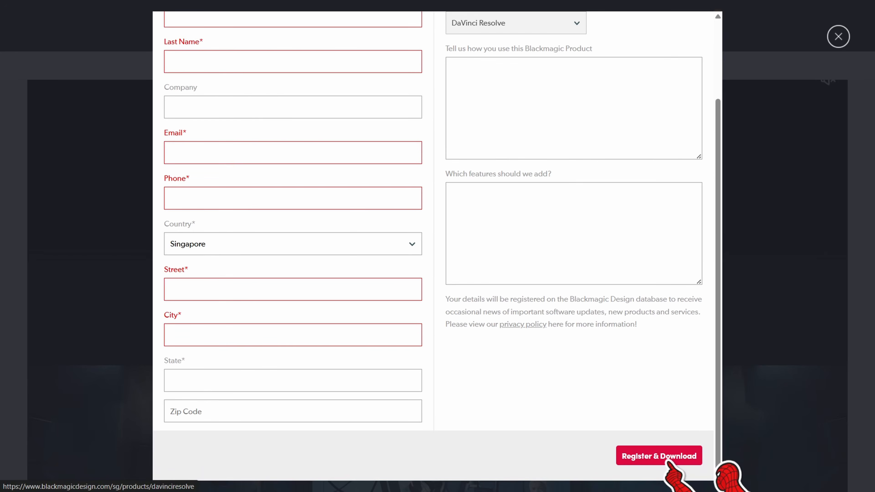
scroll(433, 241, "up", 3)
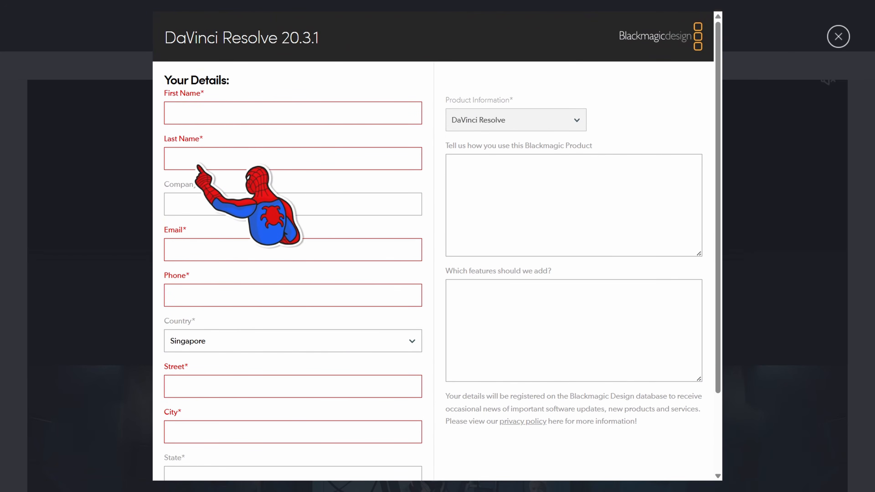
key("Tab")
type("a")
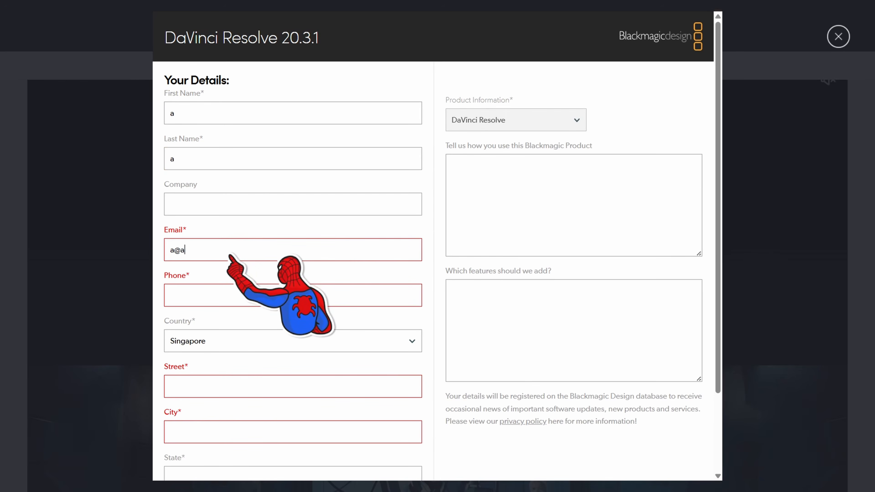
key("Tab")
type("1")
key("Tab")
key("Tab")
type("a")
key("Tab")
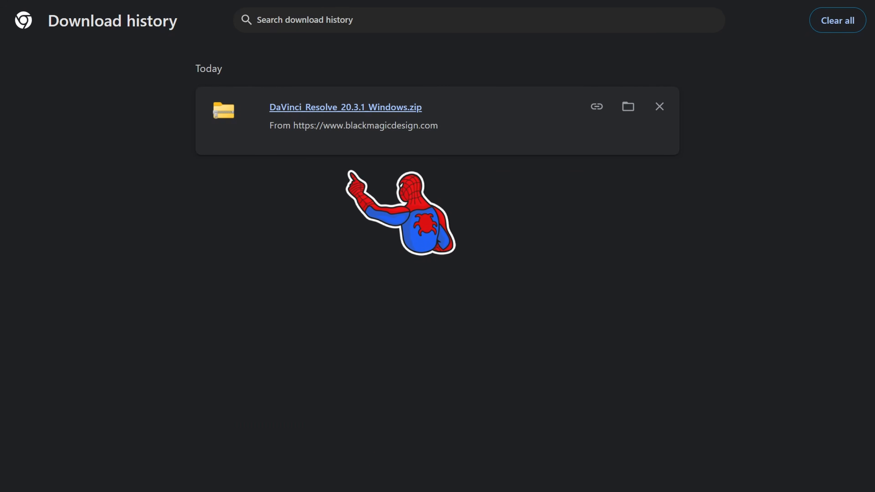
Open the downloaded DaVinci_Resolve_20.3.1_Windows.zip and copy its installer application to the desktop.
left_click(345, 106)
left_click(293, 218)
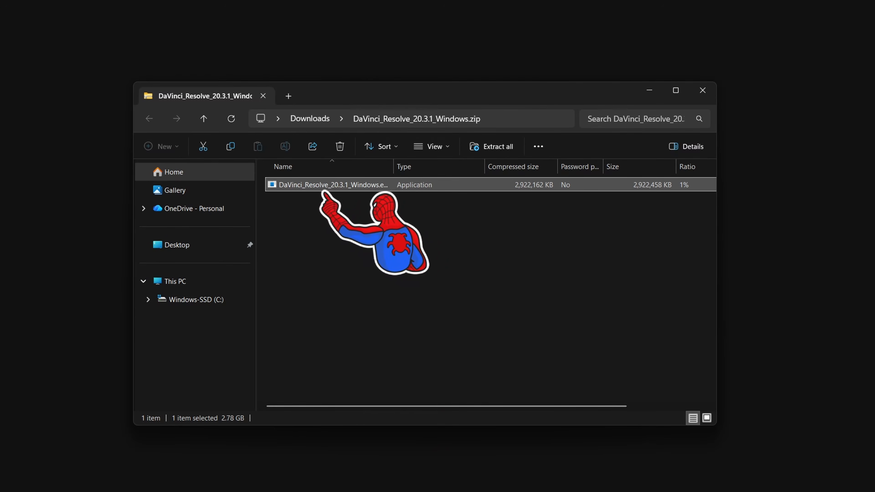
left_click_drag(324, 192, 251, 249)
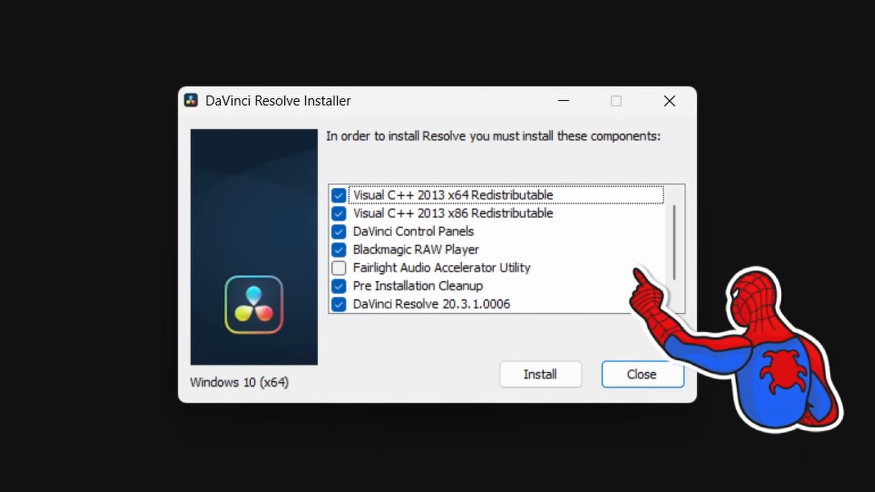
Install DaVinci Resolve with the preselected components, accepting the license agreement and keeping the default destination folder.
scroll(633, 271, "down", 1)
left_click(562, 382)
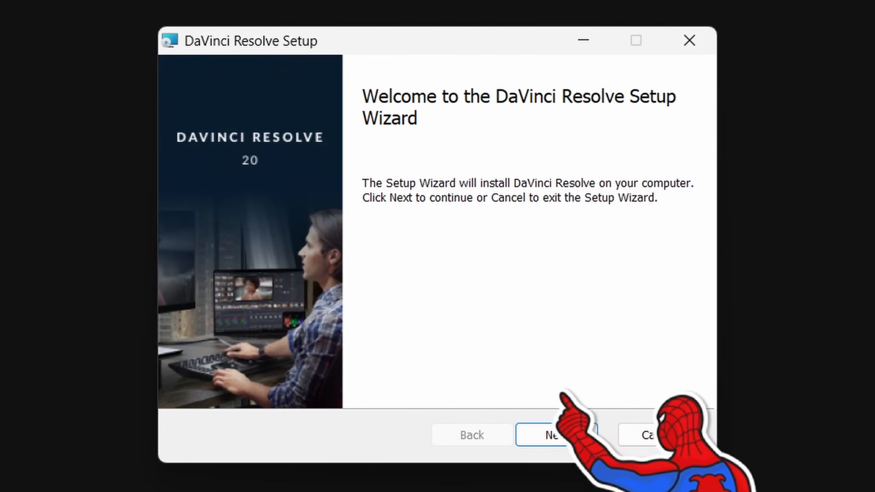
left_click(566, 443)
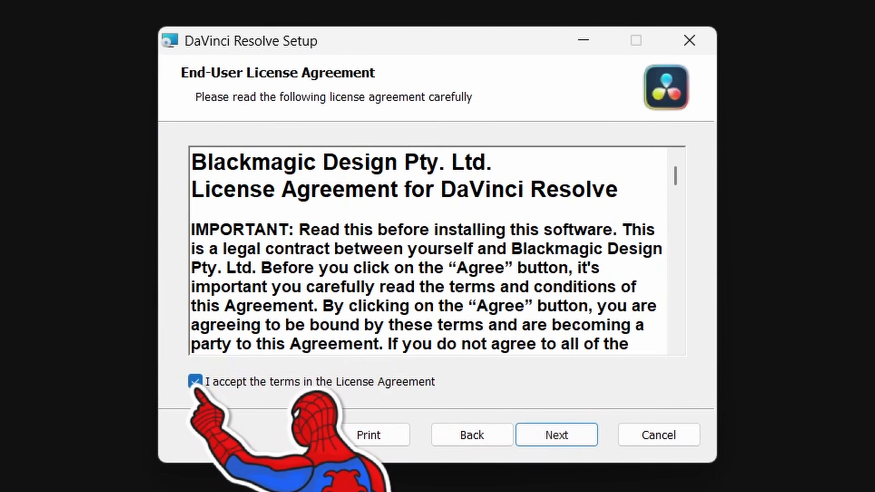
left_click(566, 443)
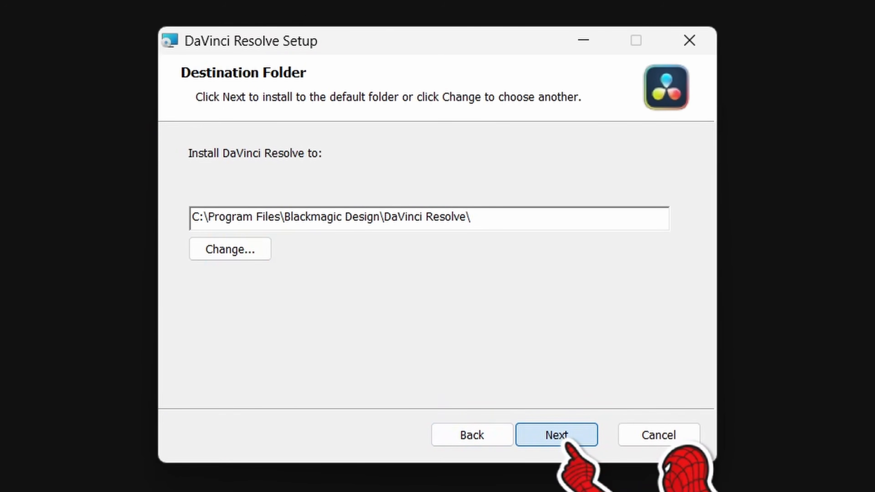
left_click(566, 443)
left_click(566, 443)
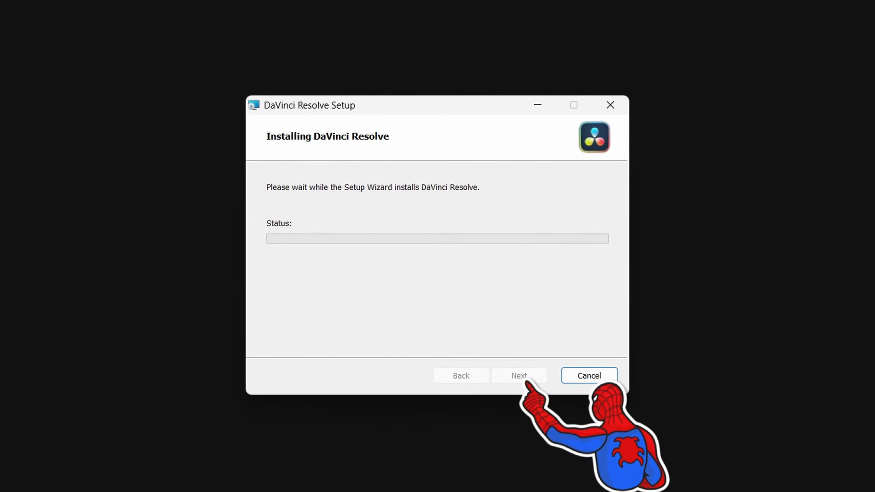
left_click(506, 357)
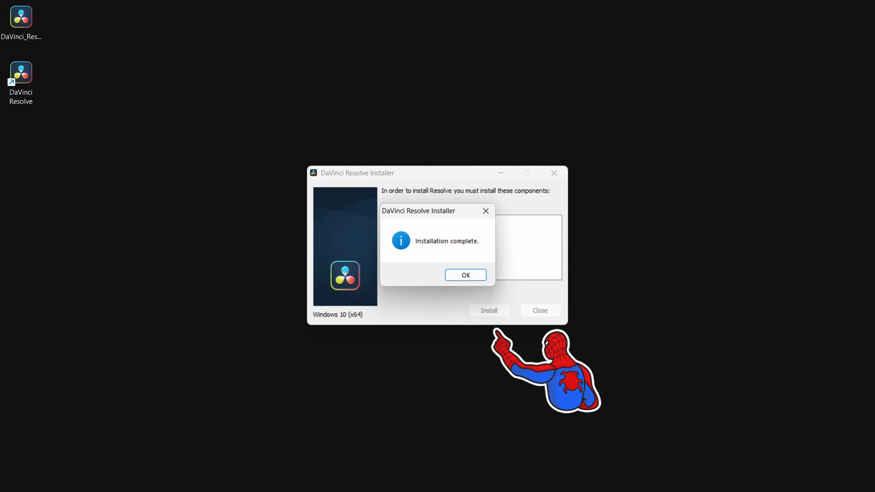
left_click(466, 277)
Launch DaVinci Resolve from its desktop shortcut and continue past the What's New page and the quick system check.
double_click(24, 97)
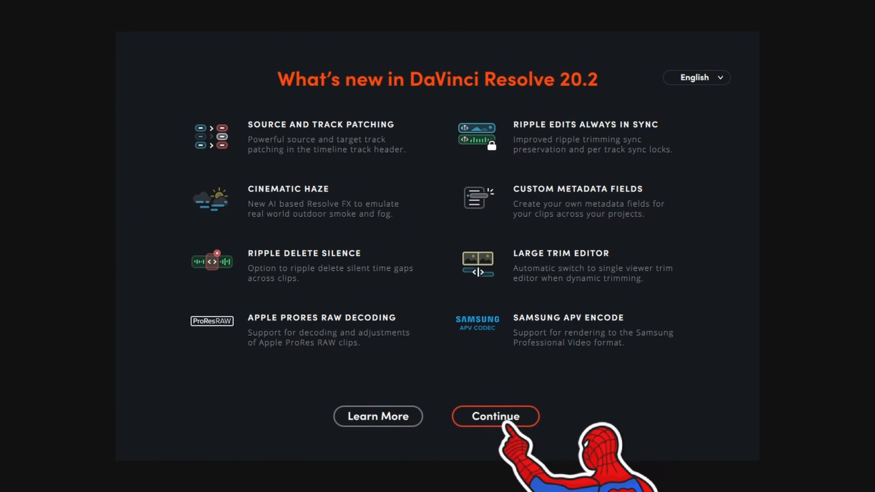
left_click(495, 416)
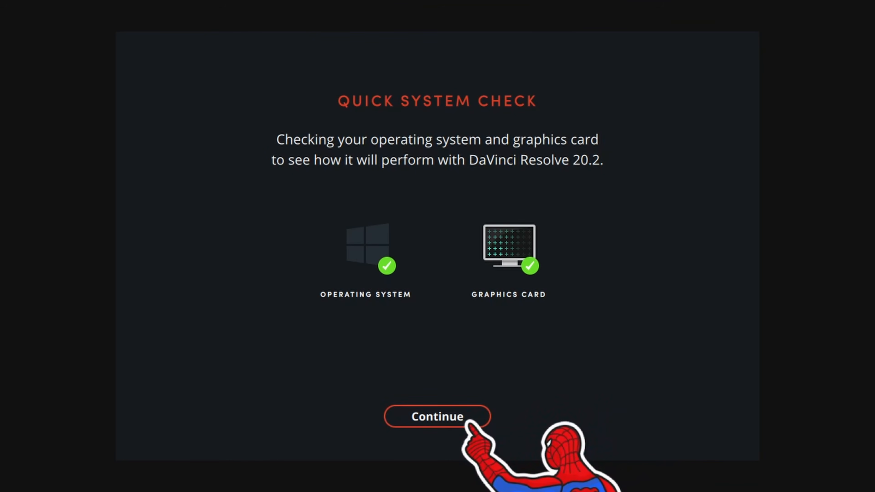
left_click(437, 416)
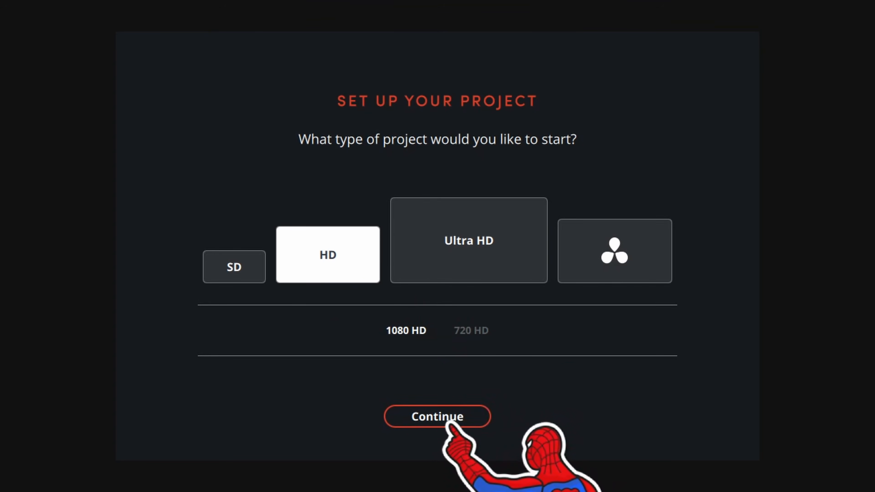
Preview the Ultra HD and choose-later project types, and set the project type to HD with 1080 HD resolution.
left_click(464, 255)
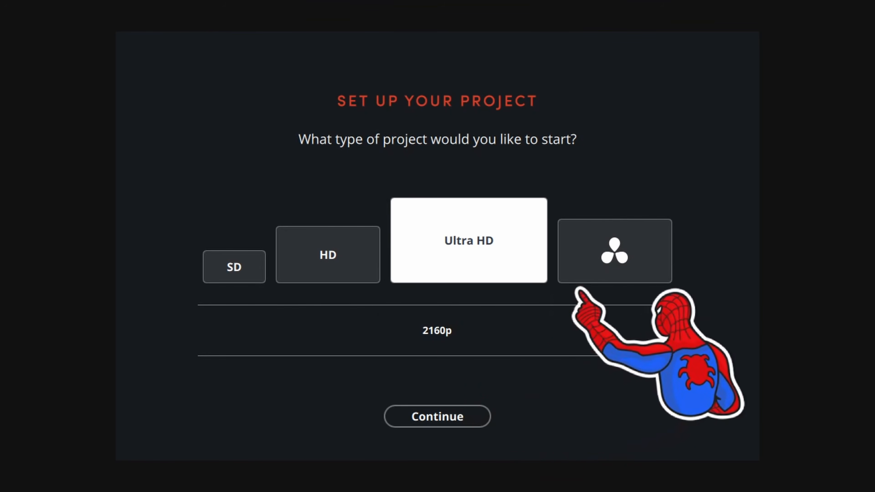
left_click(613, 260)
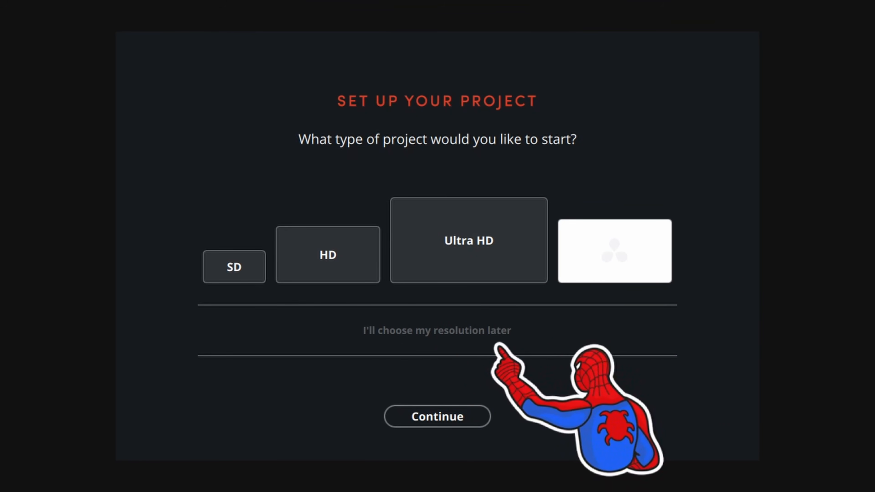
left_click(330, 276)
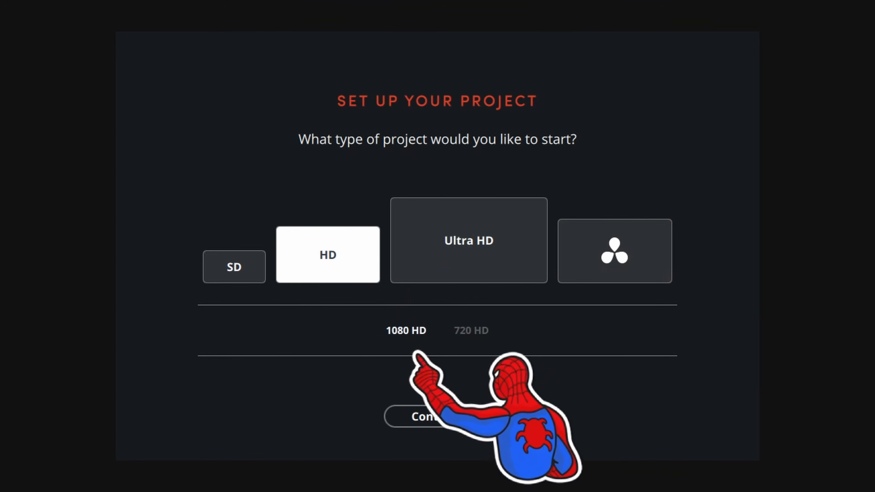
left_click(437, 417)
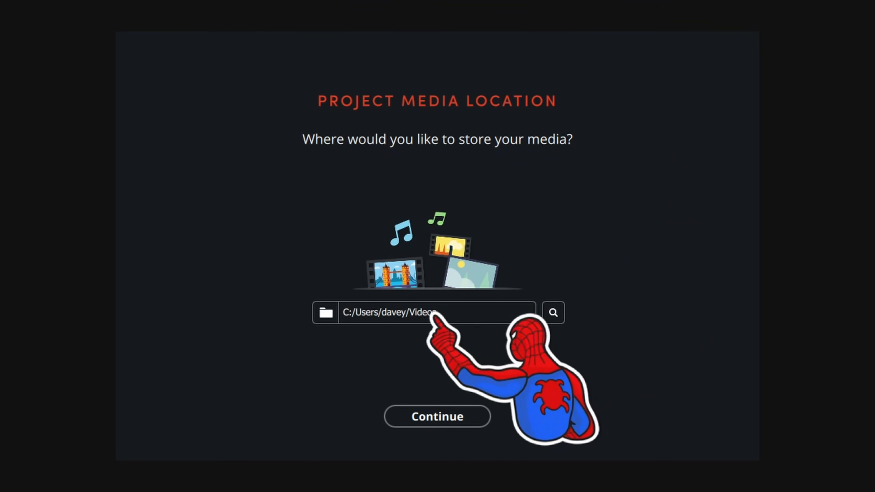
Keep the default media location and the DaVinci Resolve keyboard layout, and finish the first-run setup.
left_click(463, 417)
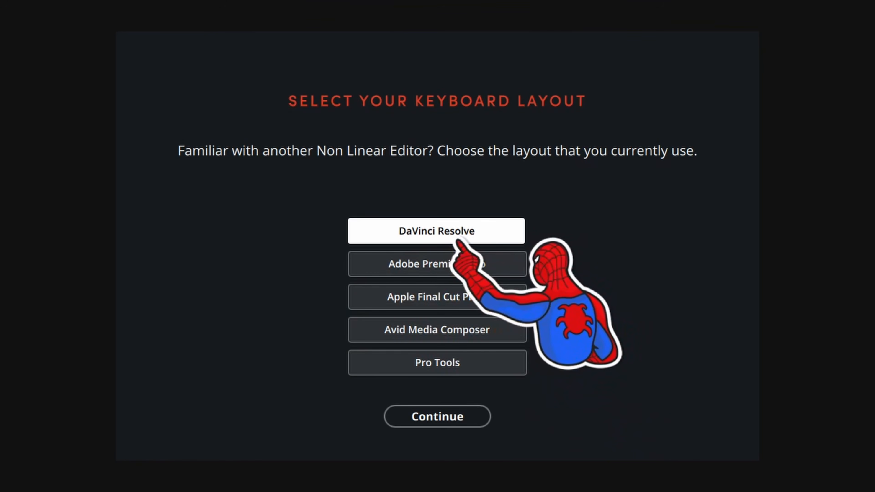
left_click(464, 422)
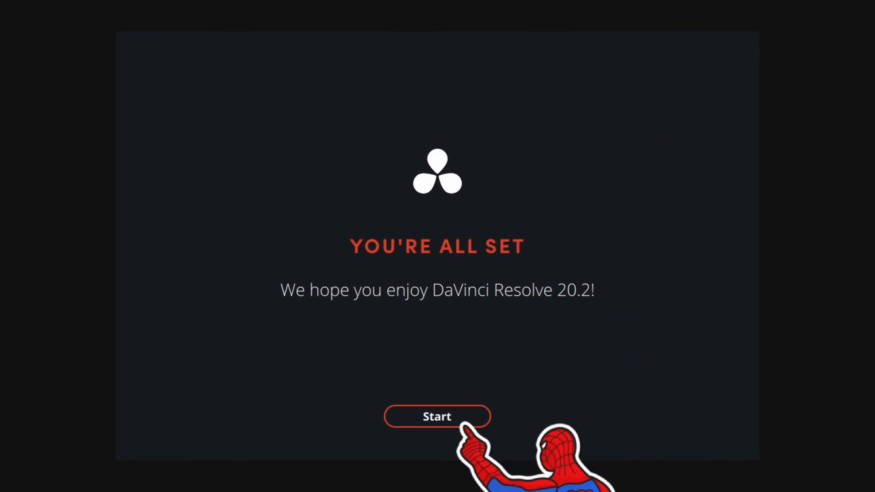
left_click(462, 426)
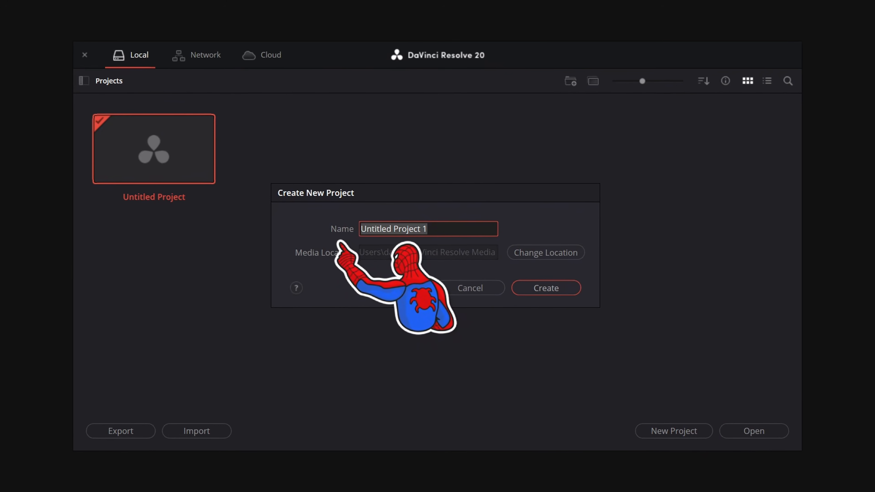
Name the new project "Subscribe" and create it.
type("Subscribe")
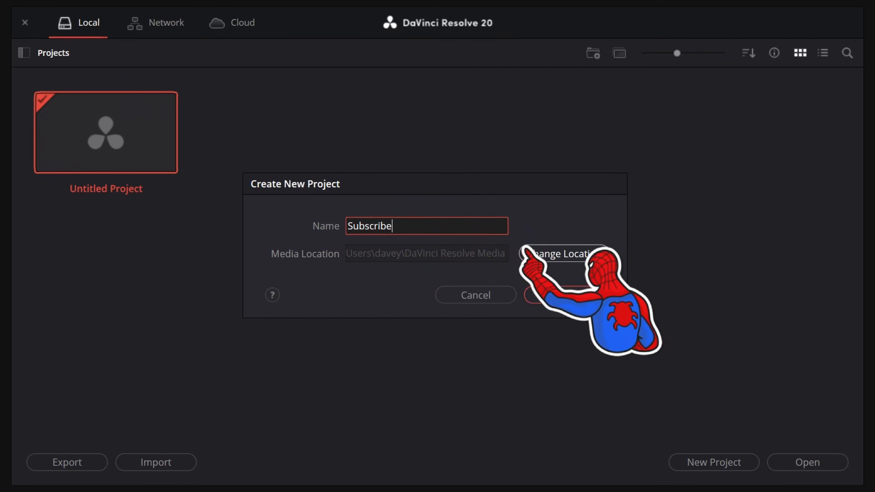
key("Return")
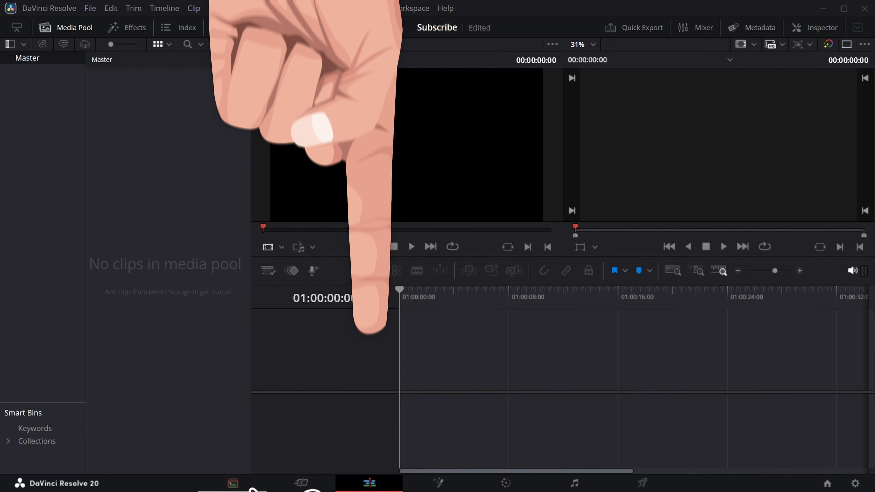
Look at the Media and Cut pages, and return to the Edit page.
left_click(233, 483)
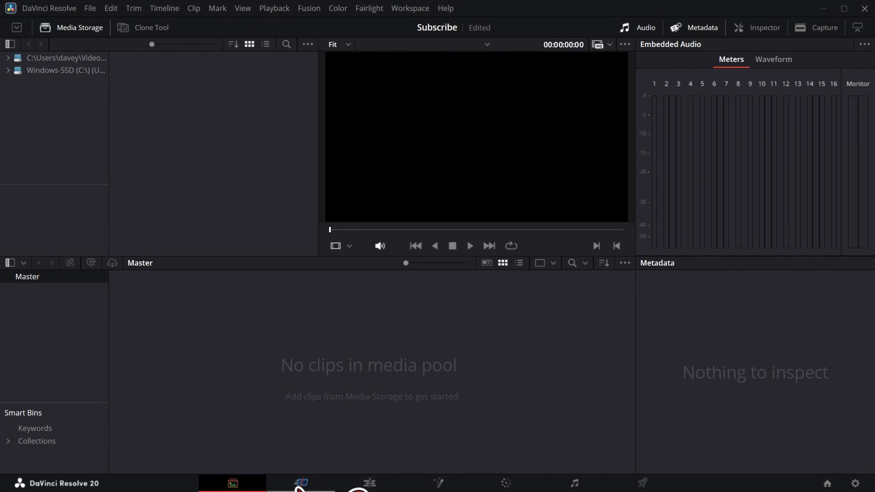
left_click(299, 486)
left_click(369, 484)
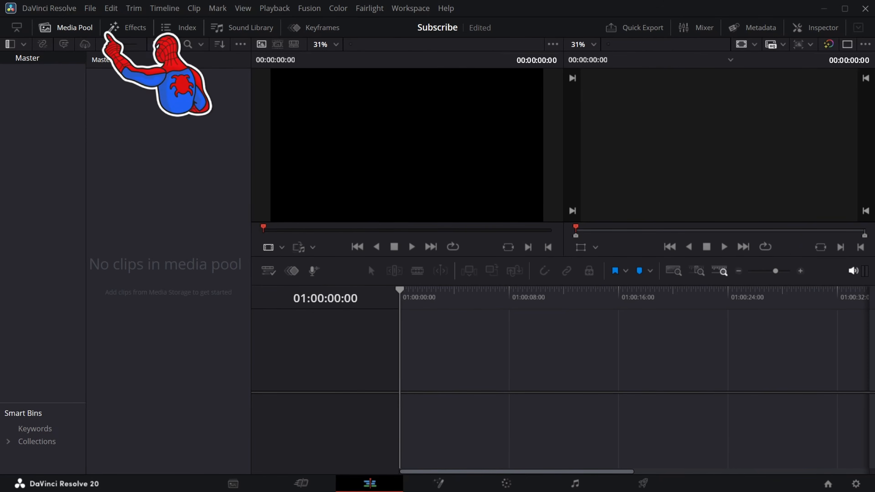
Import video.mp4 from the Desktop into the media pool and change the project frame rate to match the clip.
left_click(111, 13)
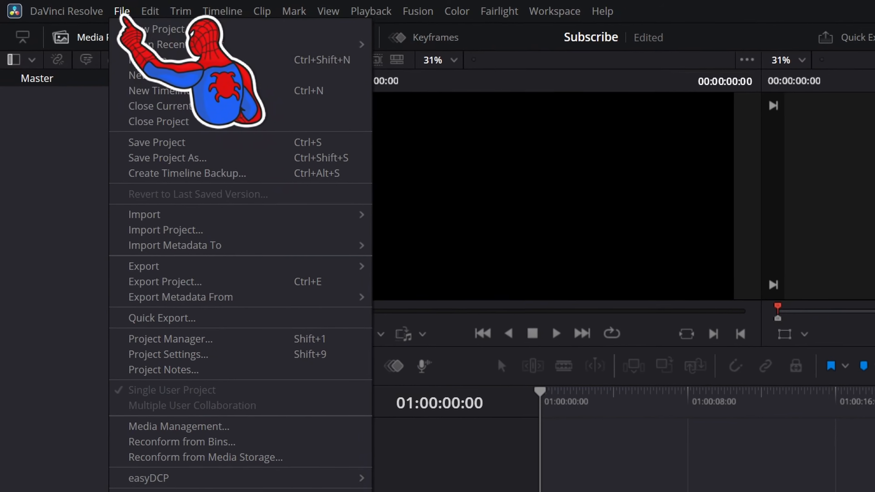
mouse_move(164, 194)
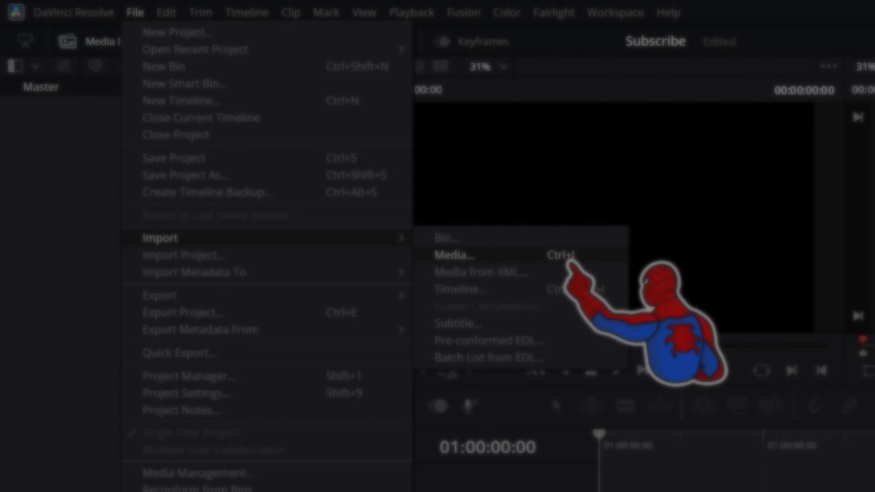
left_click(455, 255)
left_click(201, 165)
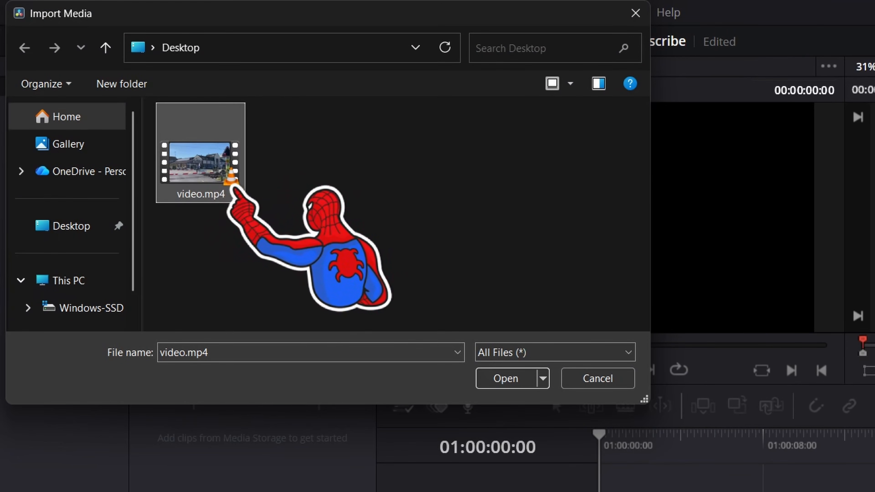
double_click(214, 179)
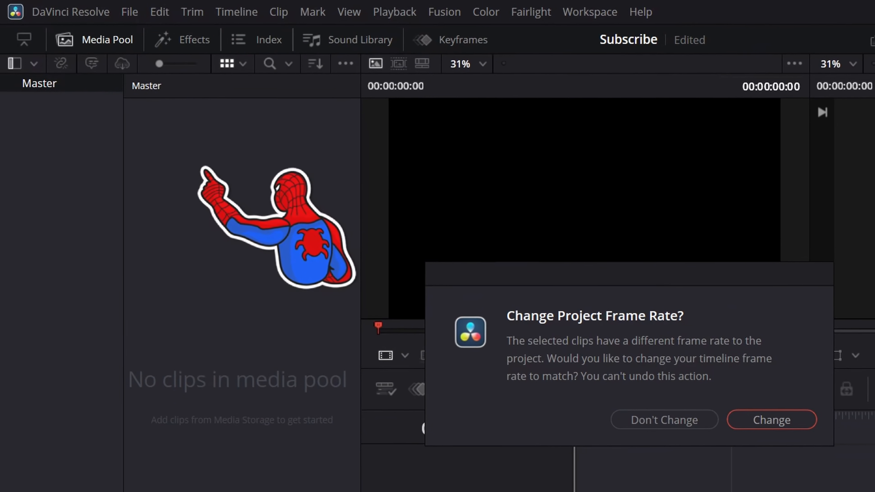
left_click(704, 390)
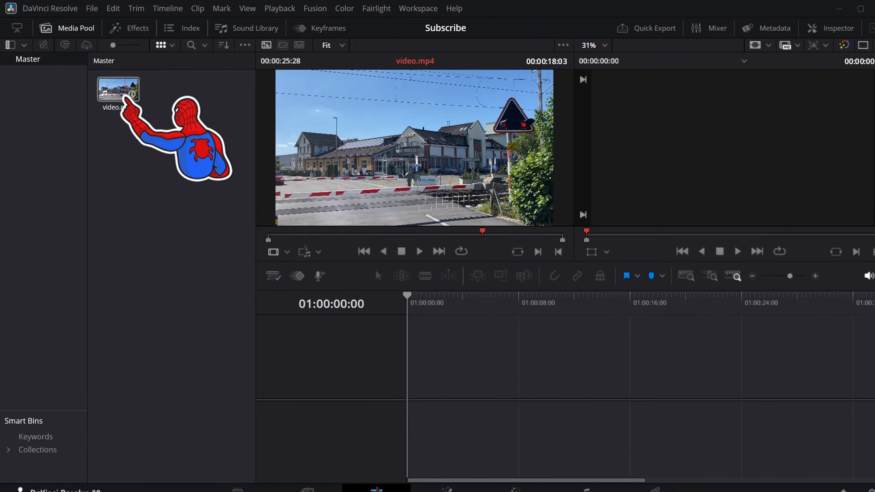
Place video.mp4 from the media pool at the start of the empty timeline.
left_click(163, 124)
left_click_drag(127, 91, 423, 376)
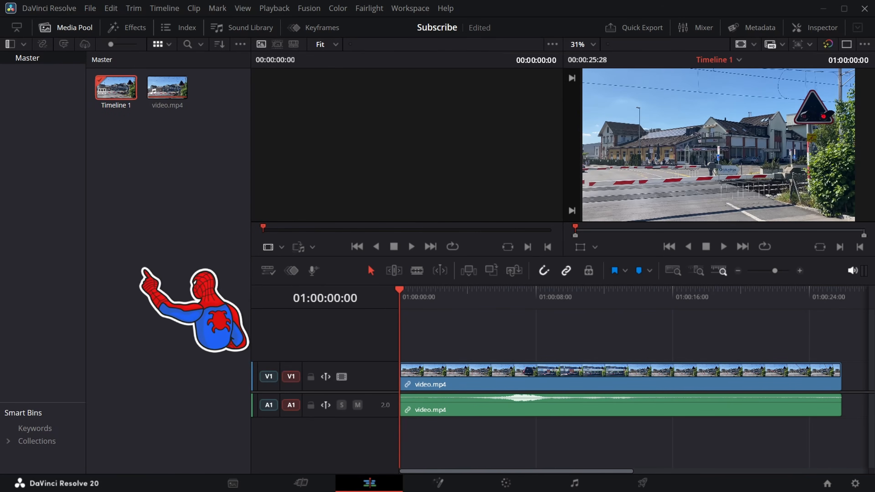
Hide the media pool and switch to a single viewer to free up workspace.
left_click(73, 32)
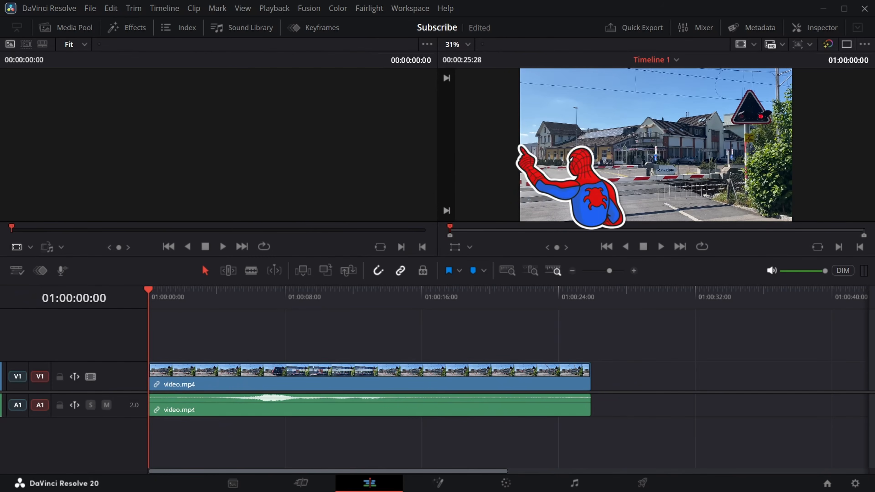
left_click(847, 45)
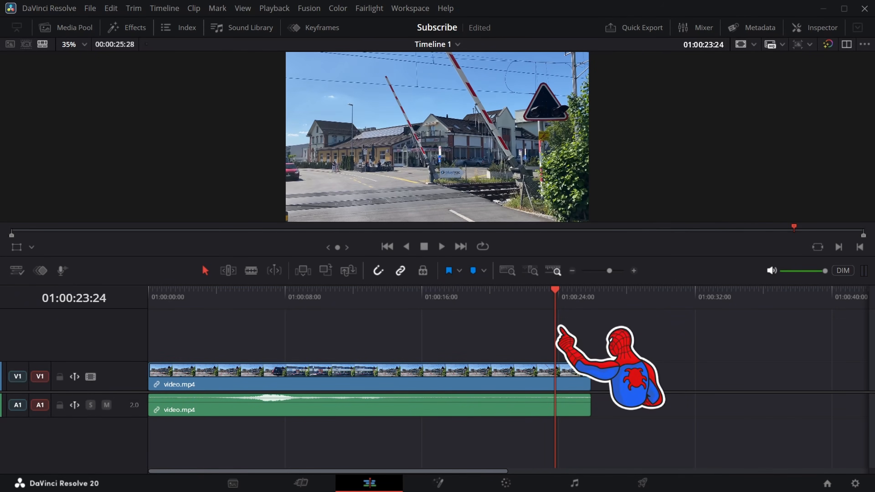
Play the timeline from the start, step back to 01:00:06:04 just before the train appears, and split the clip there.
key("Home")
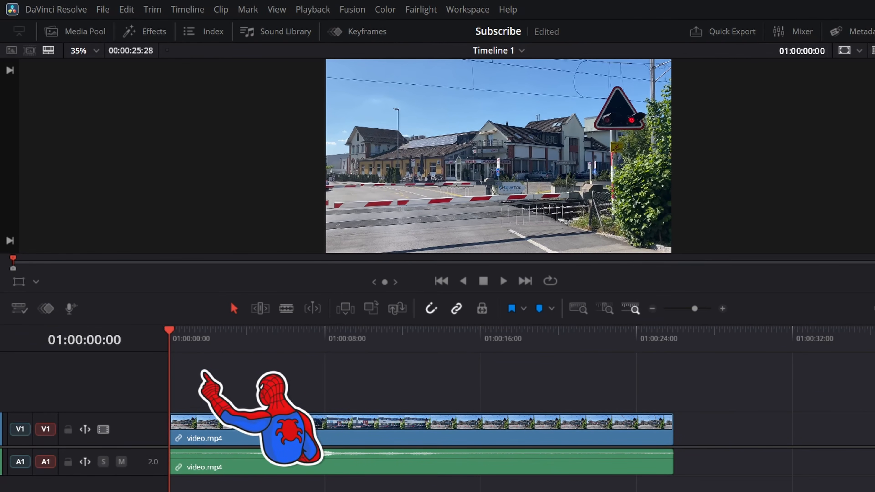
key("space")
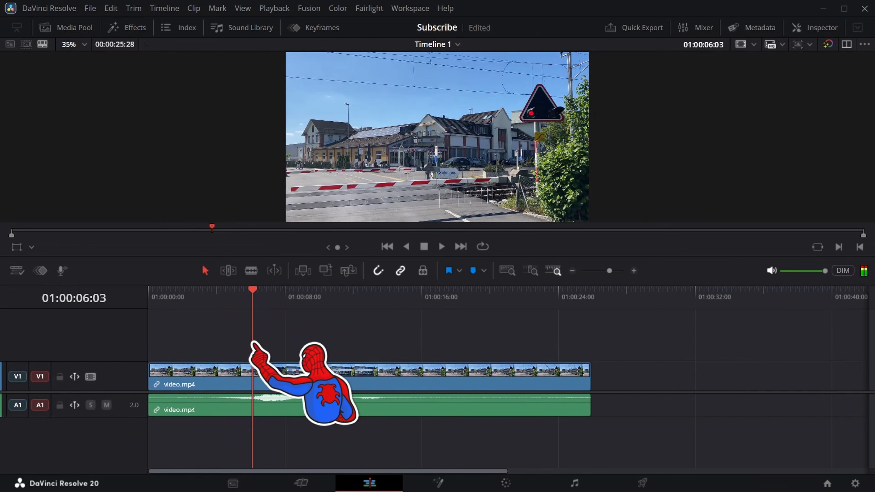
key("space")
key("Left")
key("Left")
key("Left")
key("Left")
key("Left")
key("Left")
key("Left")
key("Left")
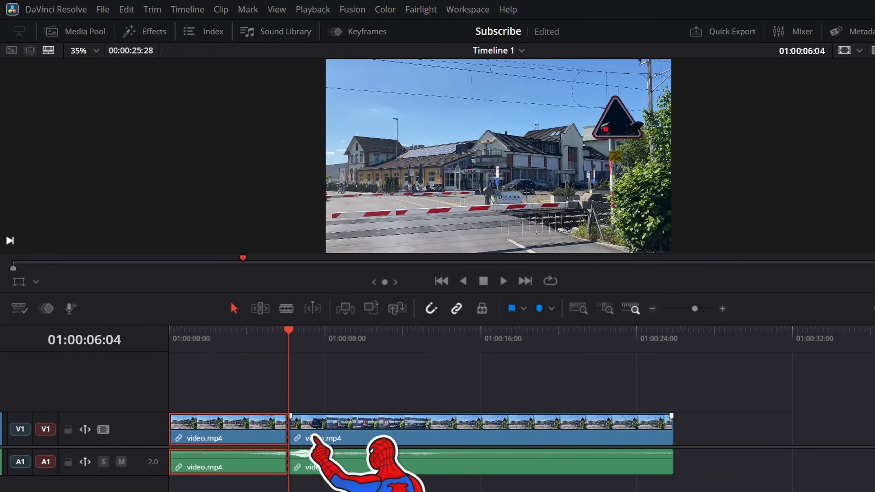
Ripple delete the opening section before the cut, and undo the deletion and the split.
left_click(279, 429)
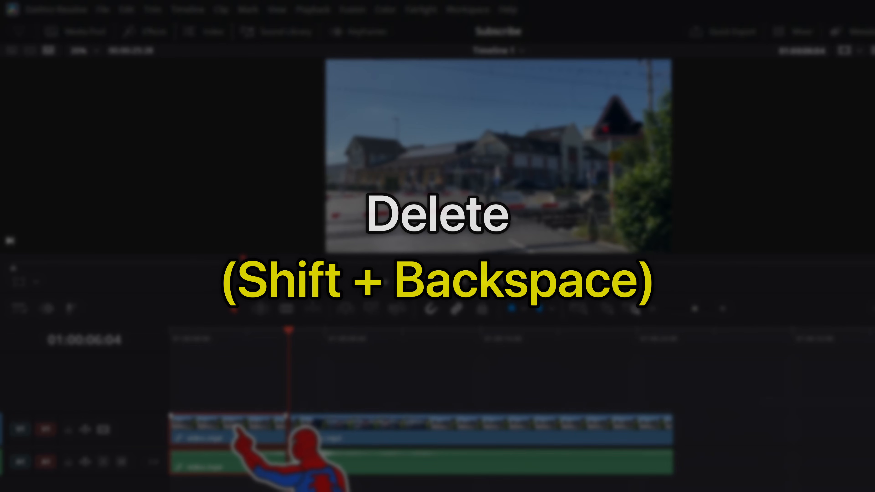
key("shift+BackSpace")
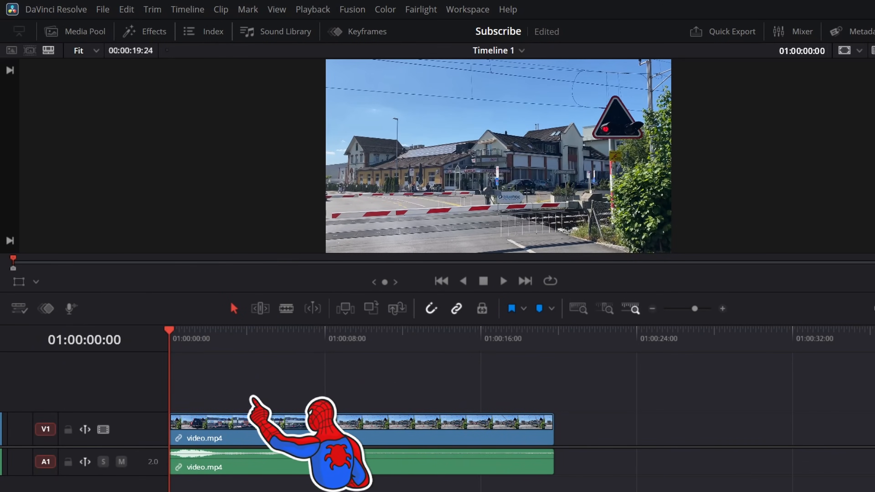
key("ctrl+z")
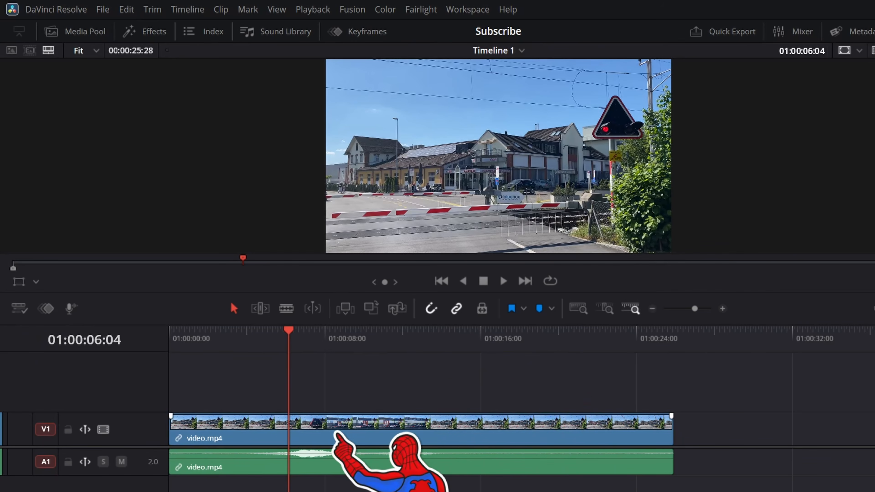
Split the clip at 01:00:06:04 and 01:00:13:04 to isolate the section with the passing train.
key("space")
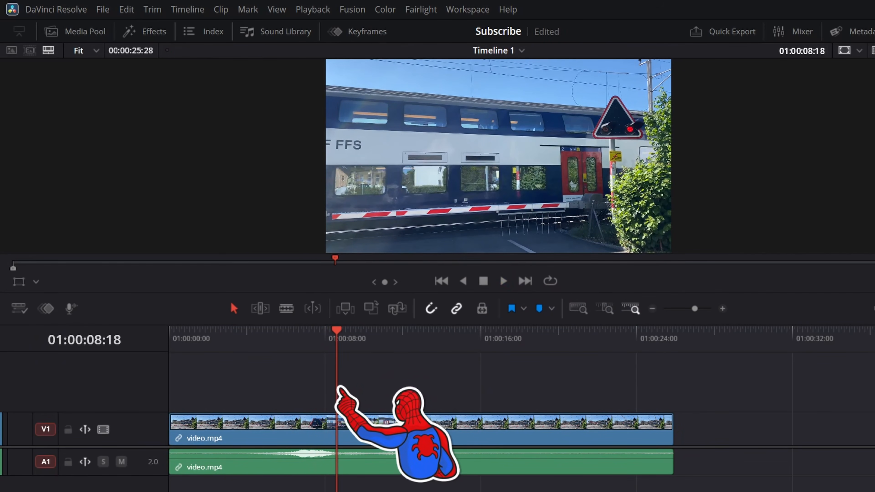
left_click_drag(338, 386, 293, 392)
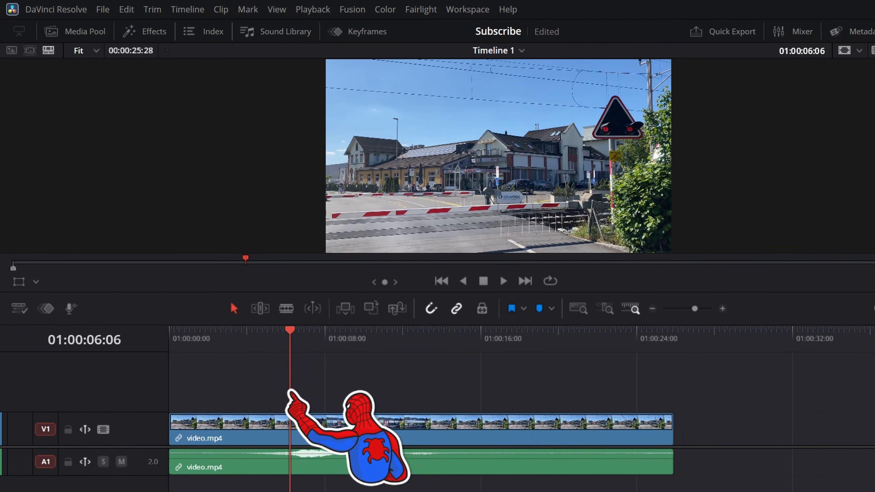
left_click(307, 428)
left_click_drag(290, 396, 424, 386)
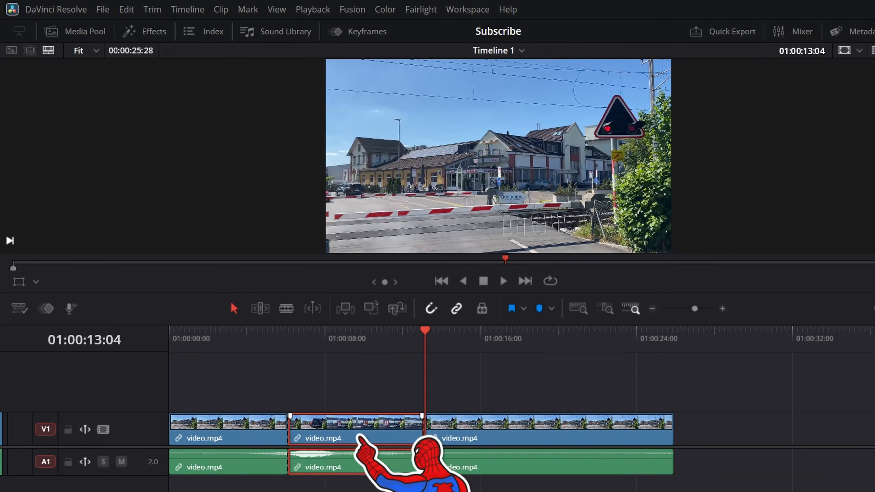
Ripple delete the train section between the two cuts, undo that, and ripple delete the same section again.
key("Delete")
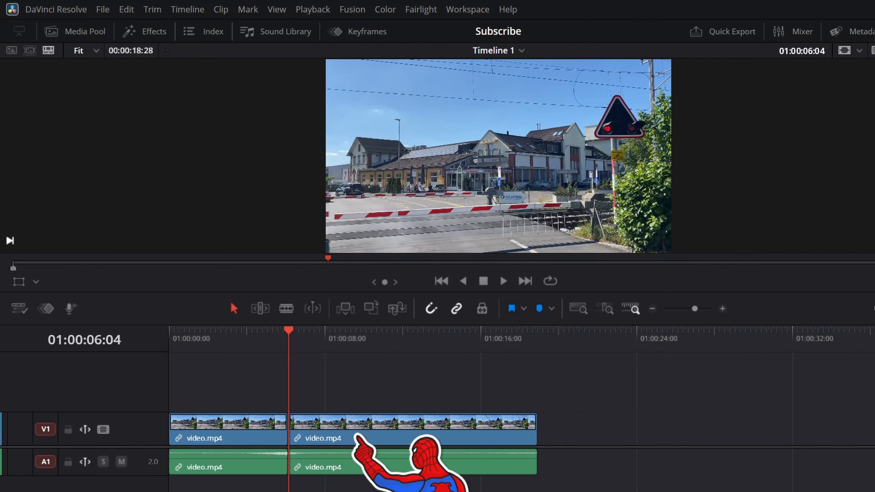
key("ctrl+shift+v")
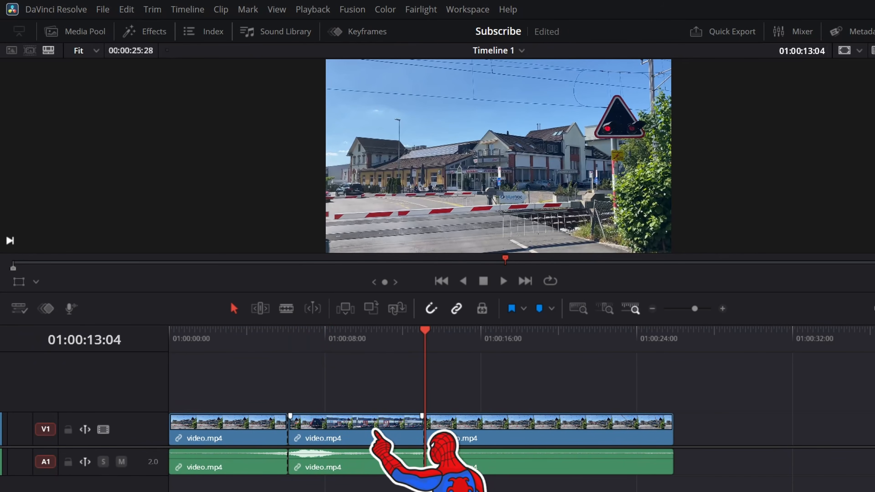
right_click(368, 434)
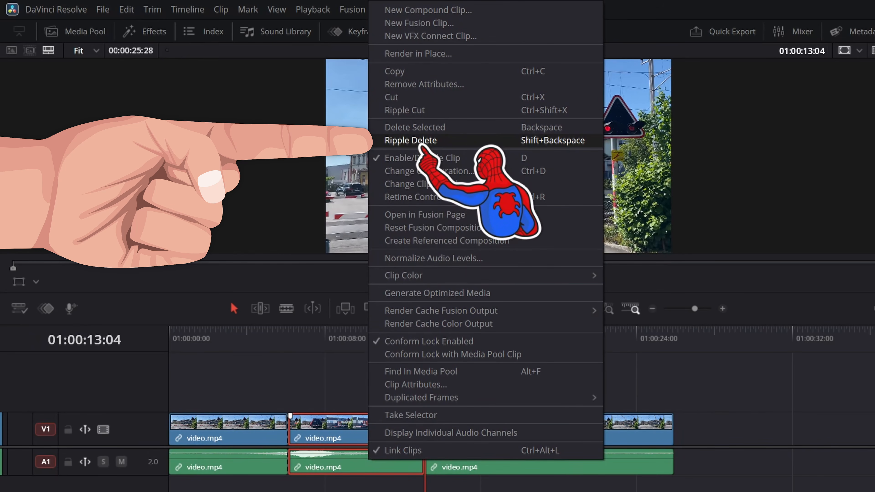
left_click(411, 140)
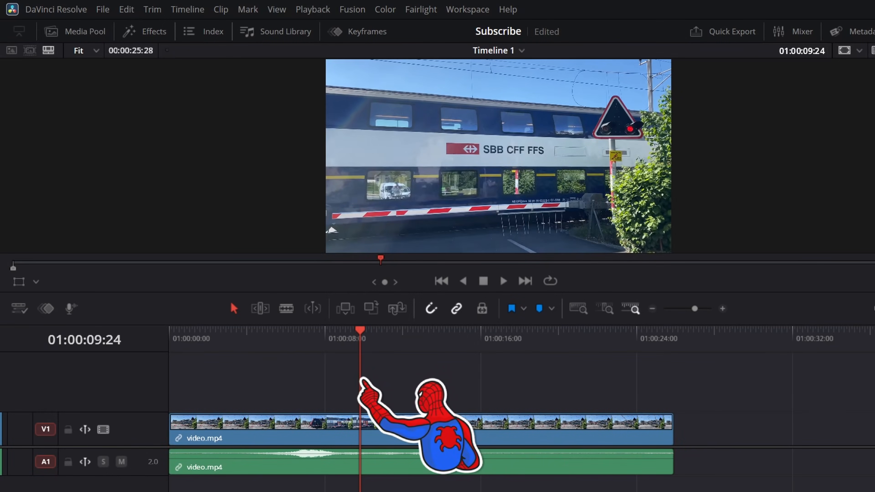
Move the playhead back to about 01:00:06:26, near where the train enters the picture.
key("Left")
key("Left")
key("Left")
key("Left")
key("Left")
key("Left")
key("Left")
key("Left")
left_click_drag(335, 331, 308, 331)
mouse_move(309, 386)
left_mouse_down()
mouse_move(327, 388)
mouse_move(303, 389)
left_mouse_up()
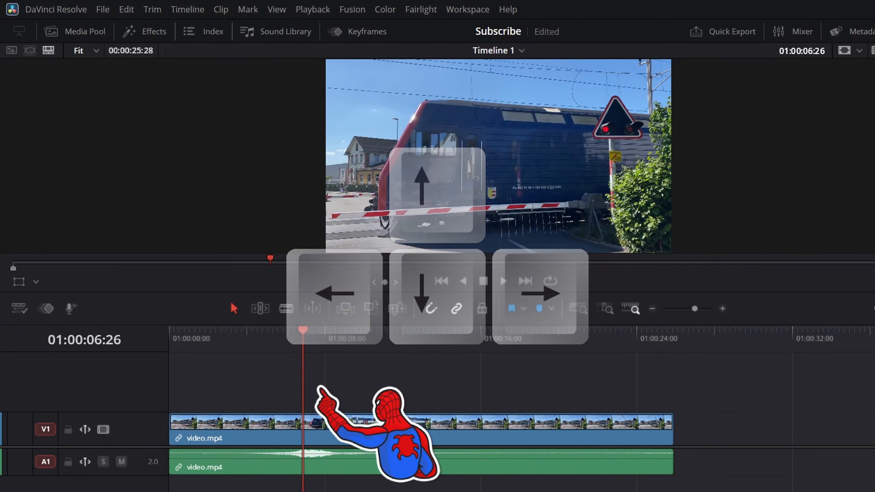
Step back one frame at a time from 01:00:06:26 to locate the train's entrance.
key("Left")
key("Left")
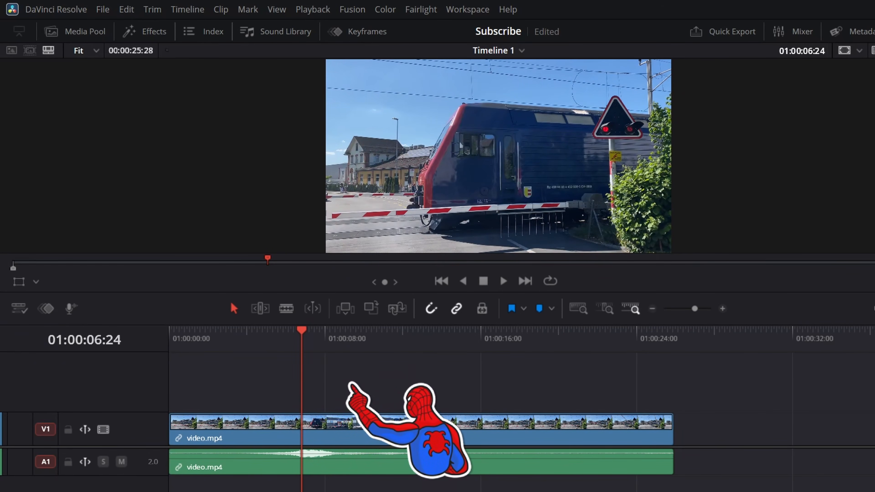
key("Left")
key("Left")
key("Left")
key("Left")
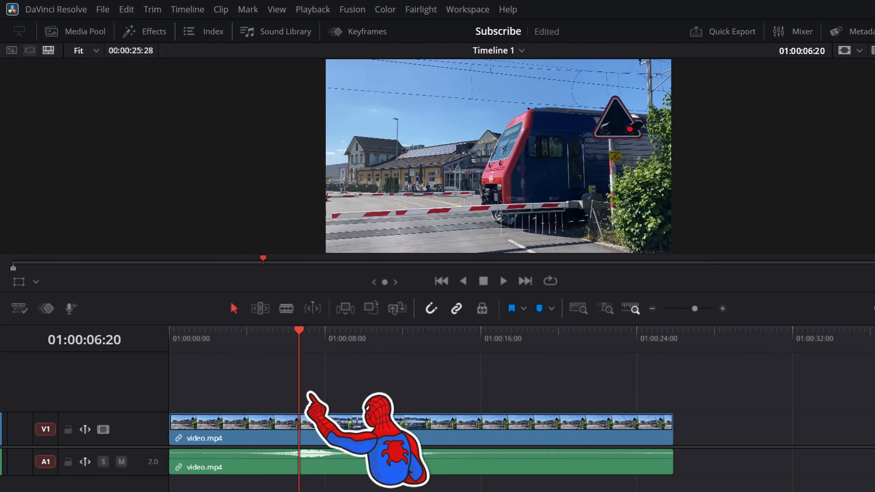
key("Left")
key("Left")
key("Left")
key("Left")
key("Left")
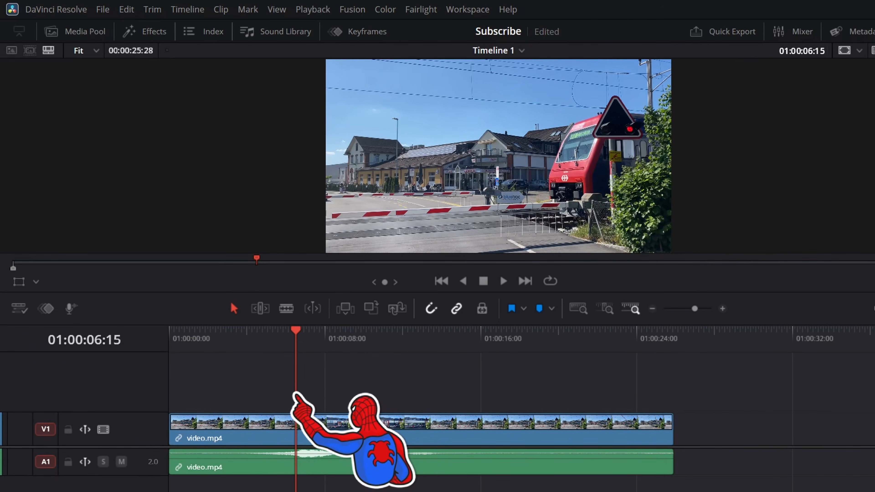
key("Left")
key("Left")
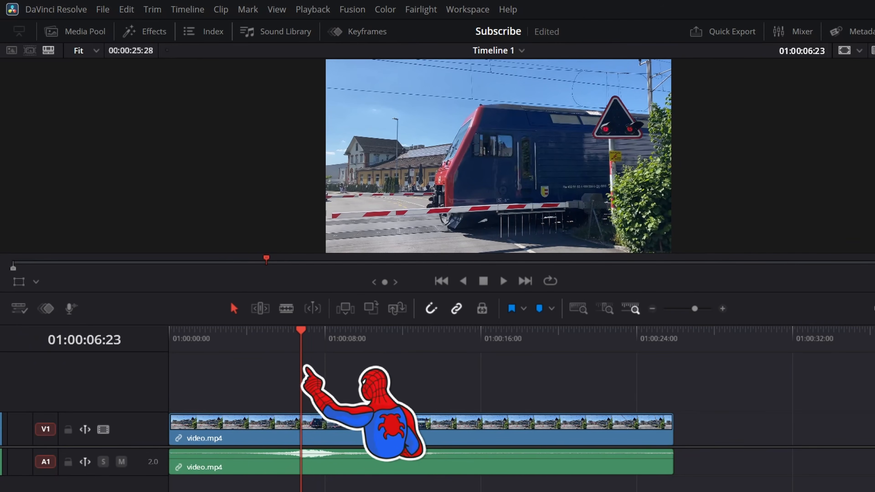
Step backward and forward frame by frame between about 01:00:06:23 and 01:00:06:10 to inspect the train's first appearance.
key("Left")
key("Left")
key("Left")
key("Left")
key("Left")
key("Left")
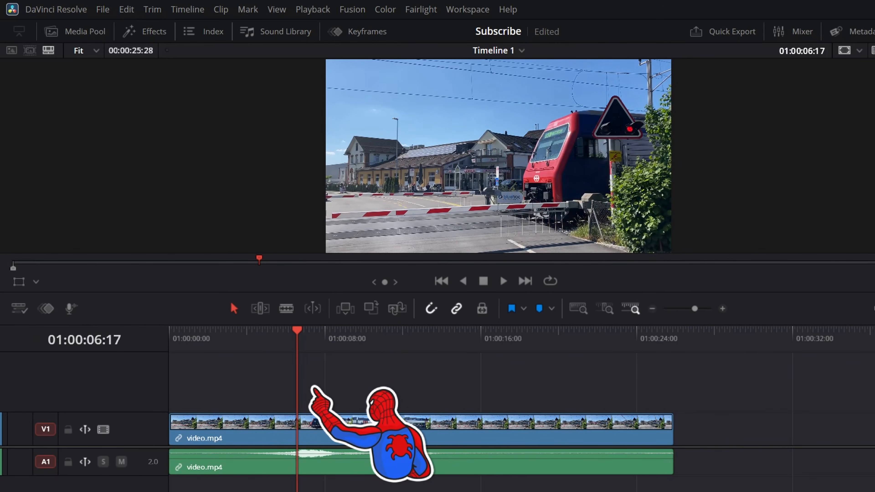
key("Right")
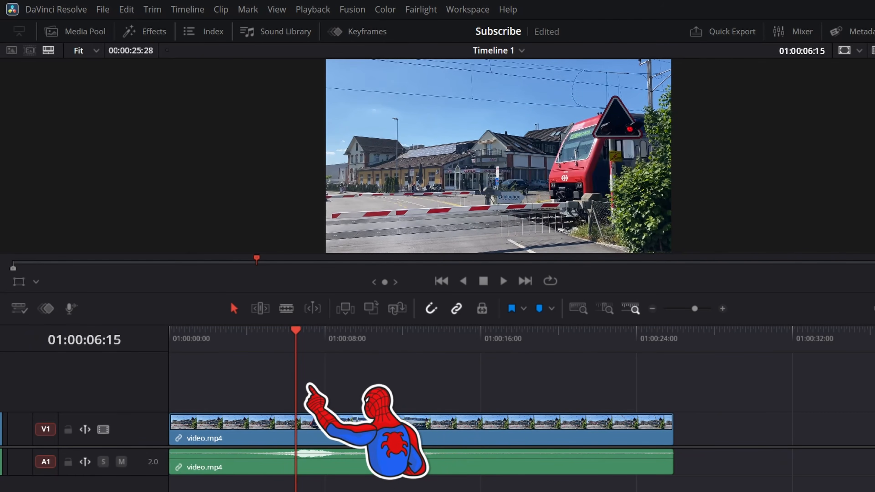
key("Right")
key("Right")
key("Right")
key("Left")
key("Left")
key("Left")
key("Left")
key("Left")
key("Left")
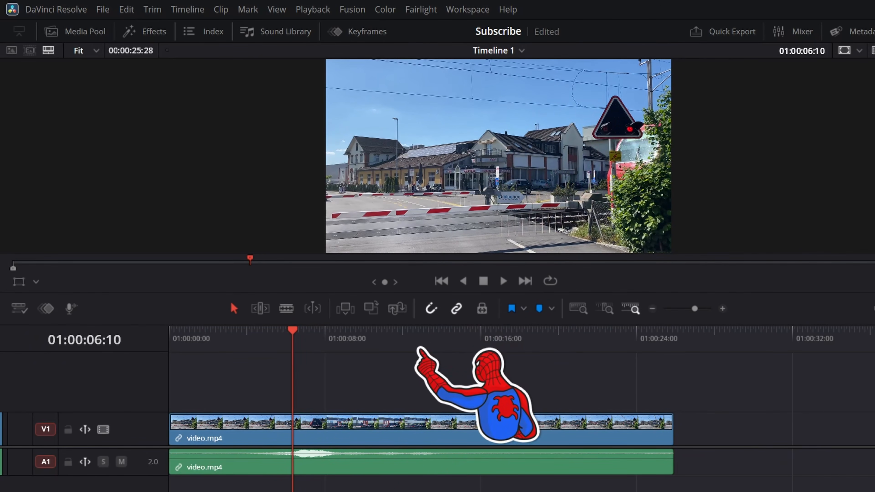
key("Right")
key("Right")
key("Right")
key("Right")
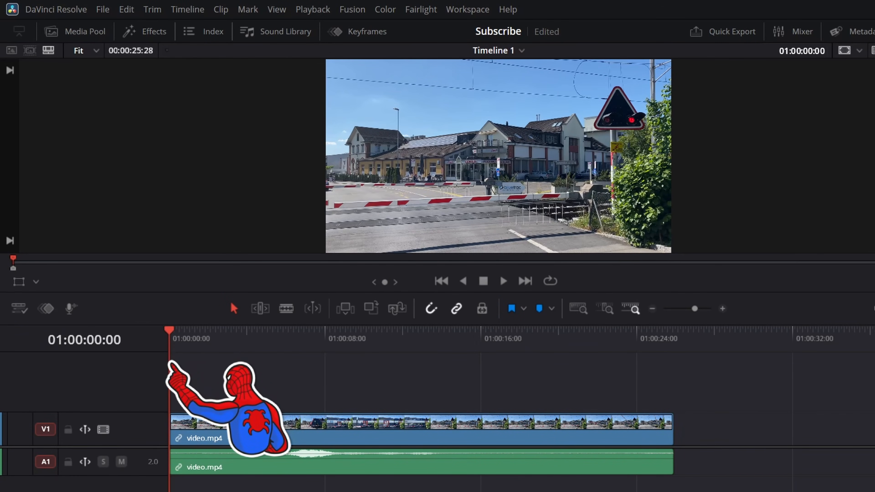
Play from the start, split the clip at 01:00:13:06 after the train has passed, and delete the remainder after the cut.
key("space")
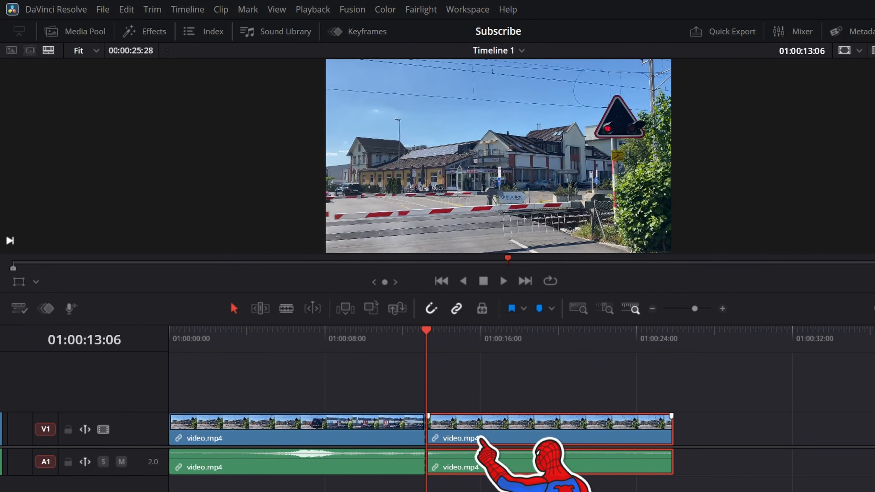
key("Delete")
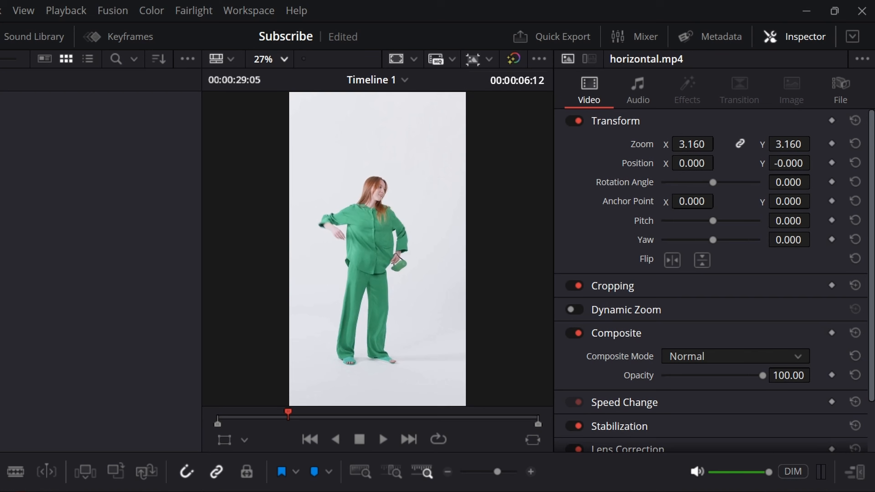
Shift horizontal.mp4 sideways within the vertical frame by raising its Position X value.
left_click_drag(692, 163, 719, 161)
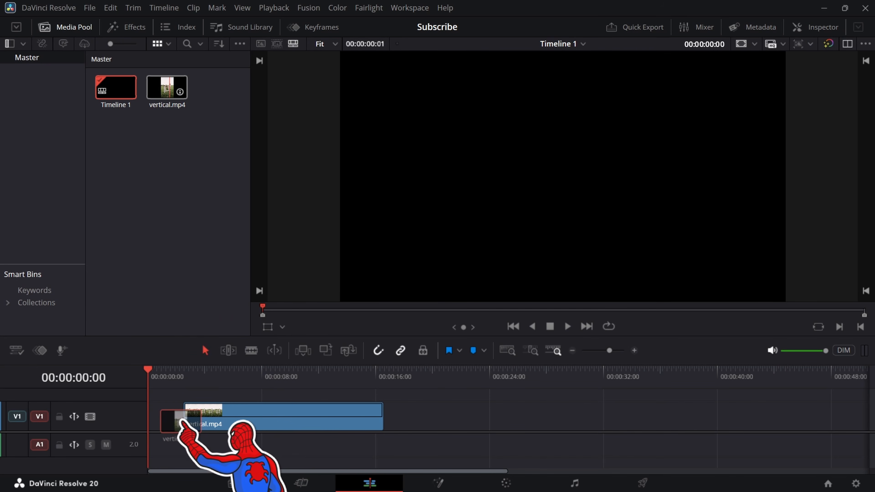
Place vertical.mp4 at the start of the timeline, preview it, and switch the timeline resolution to Portrait 1080 x 1920.
left_click_drag(182, 420, 151, 415)
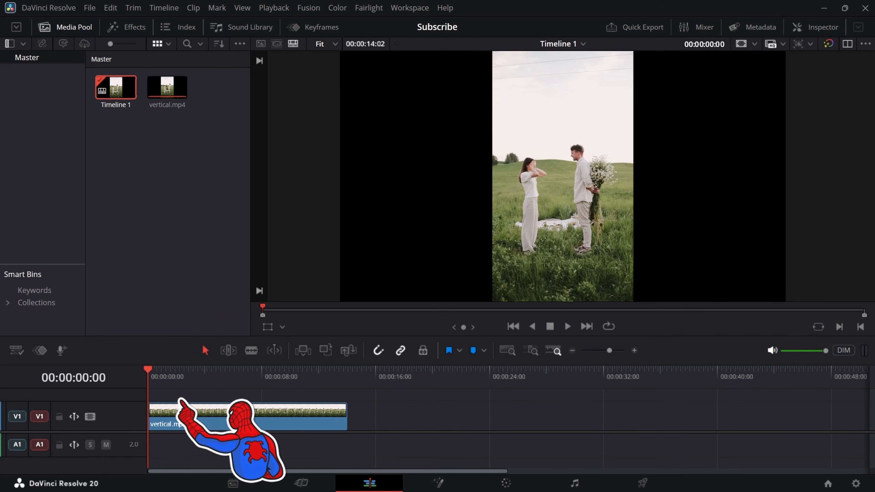
key("space")
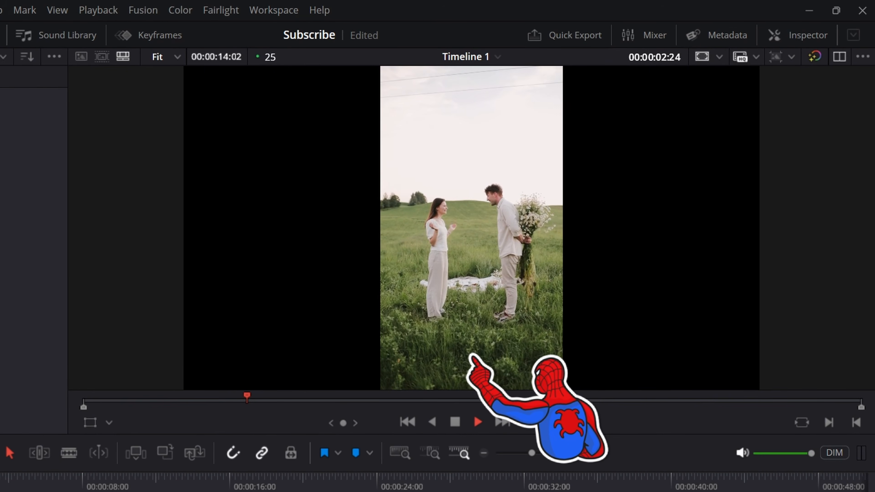
key("space")
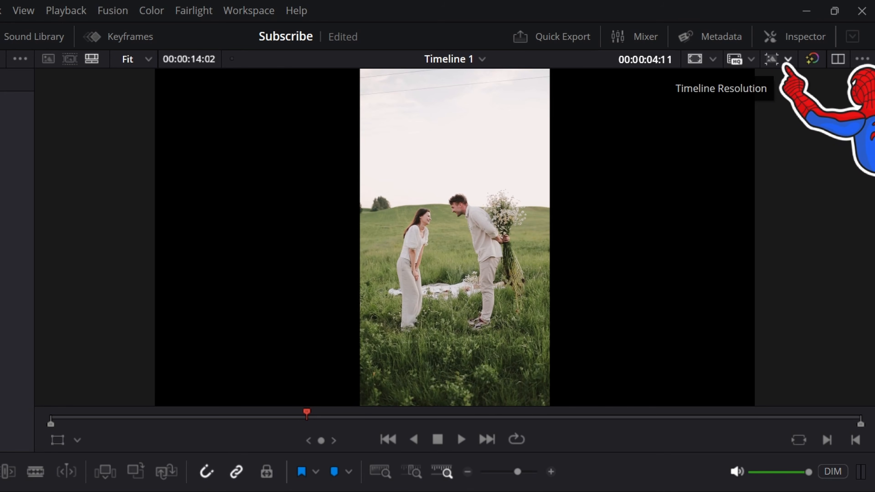
left_click(774, 59)
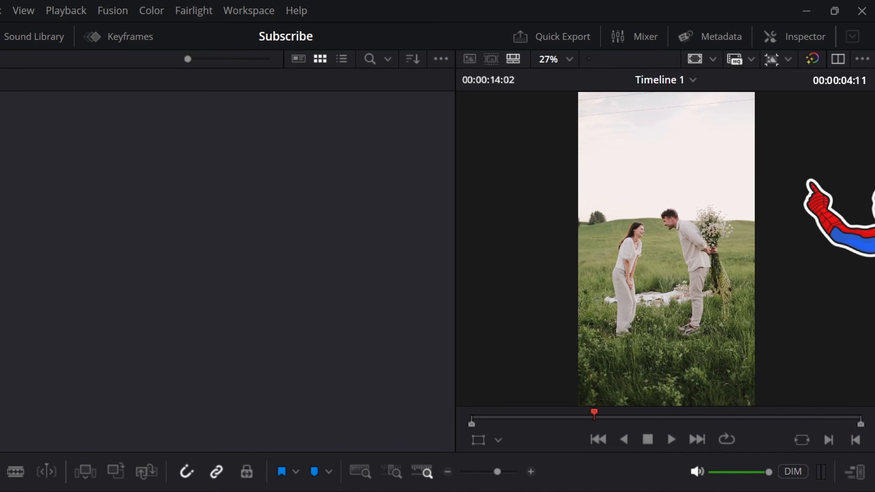
key("space")
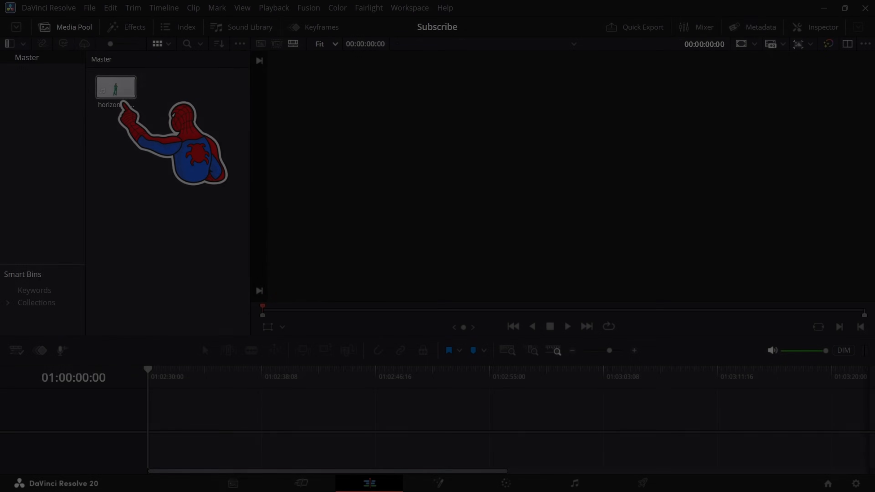
Add horizontal.mp4 to the start of a new timeline and set the timeline resolution to Portrait 1080 x 1920.
left_click_drag(117, 88, 154, 405)
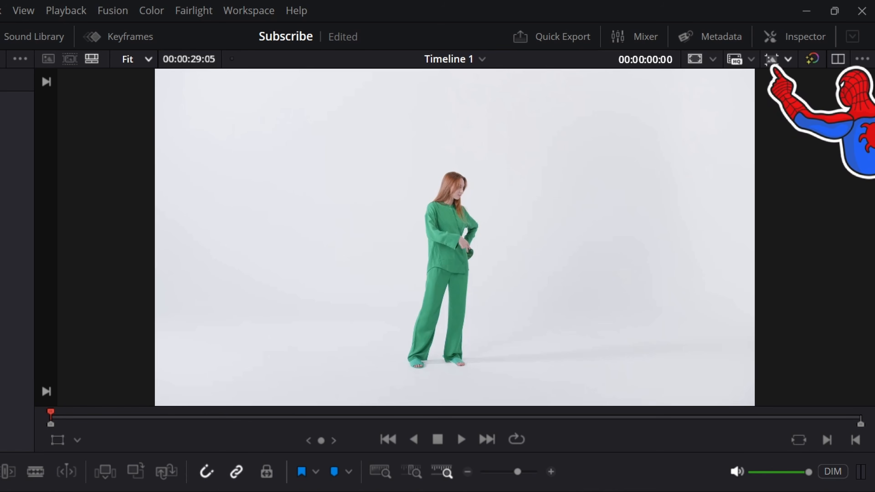
left_click(788, 59)
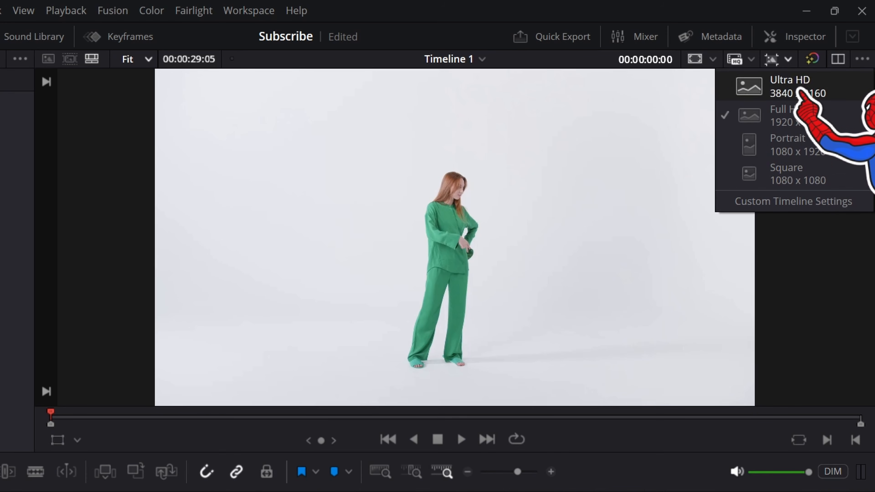
left_click(833, 148)
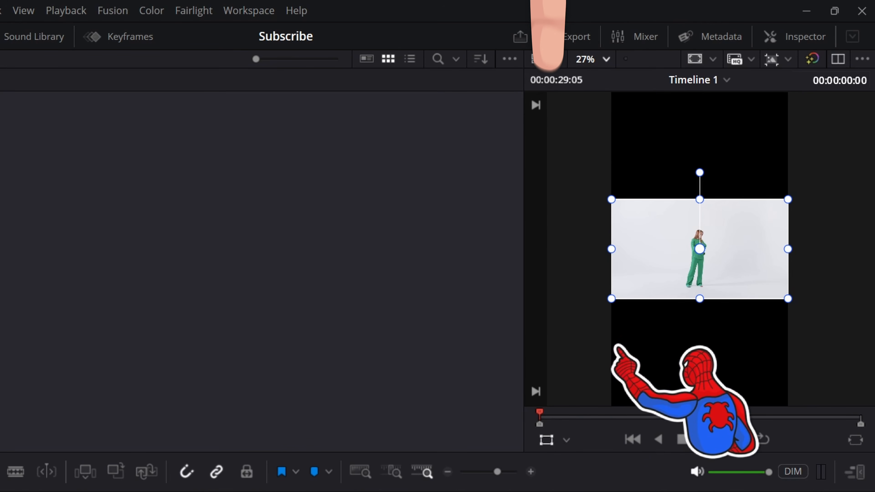
Scale horizontal.mp4 in the viewer to a zoom of about 3.16 so it fills the vertical frame, and play it.
left_click_drag(611, 299, 423, 404)
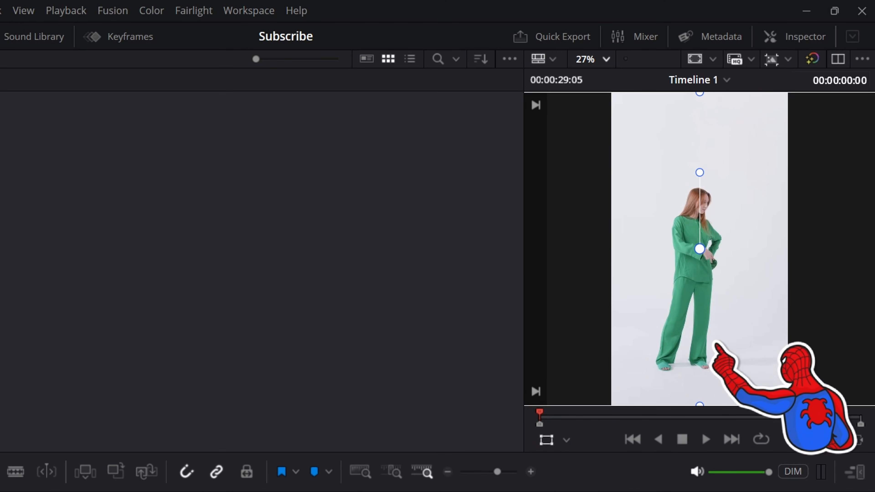
mouse_move(735, 308)
left_mouse_down()
mouse_move(605, 306)
mouse_move(810, 307)
mouse_move(734, 307)
left_mouse_up()
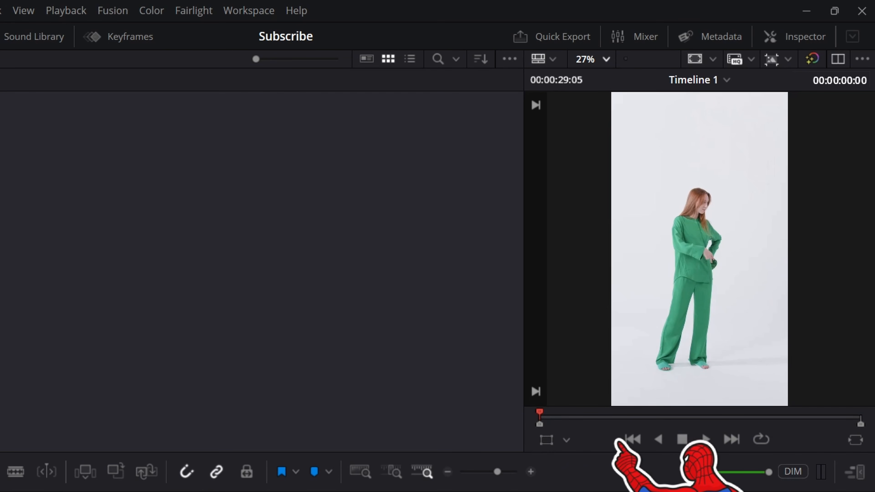
key("space")
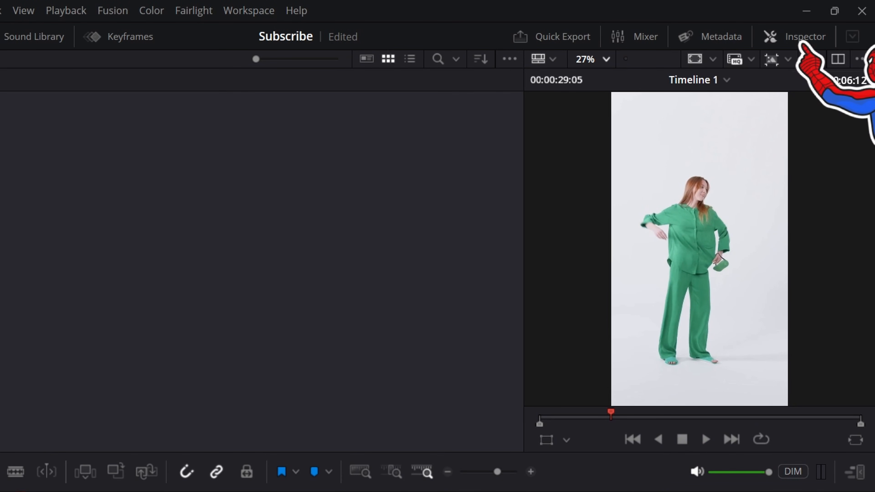
Reframe horizontal.mp4 in the Inspector with Position X 61 and Zoom 4.110, and adjust its Position Y.
left_click(801, 39)
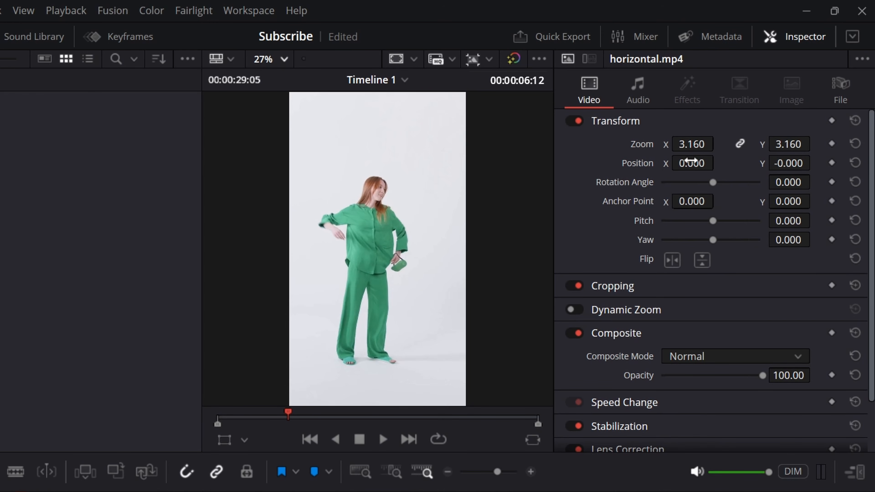
left_click_drag(692, 163, 719, 162)
left_click_drag(612, 163, 712, 163)
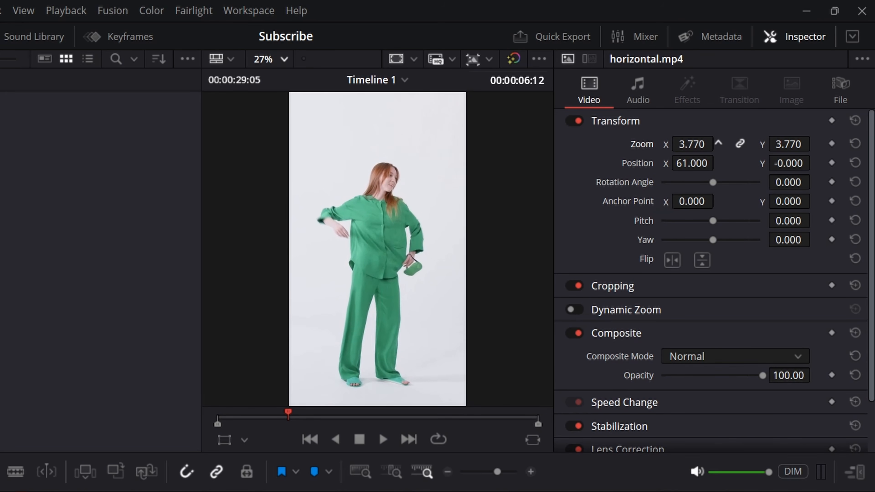
left_click_drag(718, 143, 690, 156)
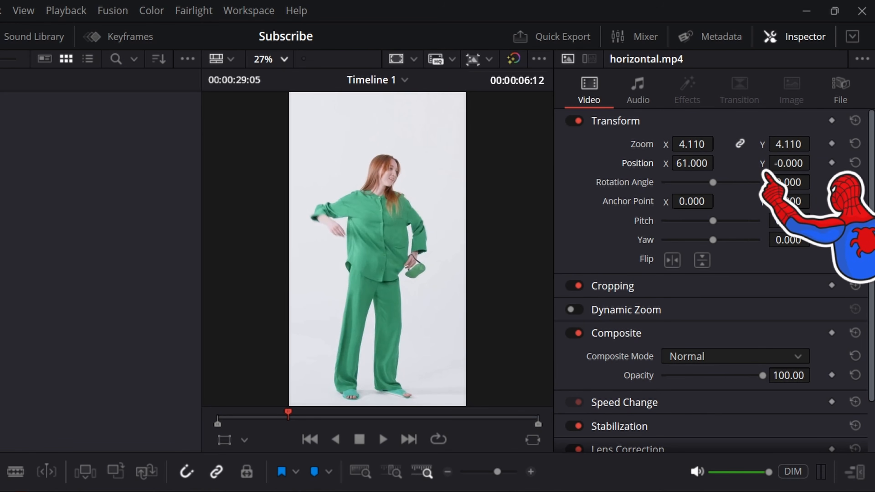
left_click_drag(789, 163, 814, 165)
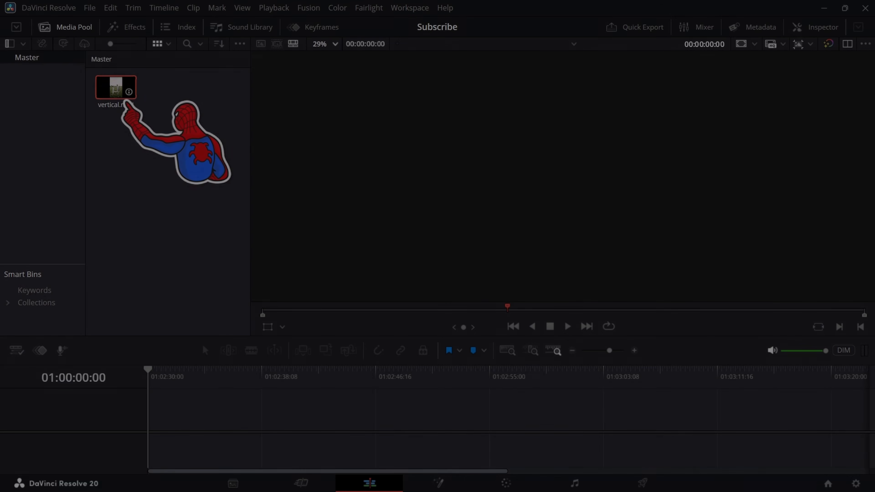
Place vertical.mp4 at the start of an empty horizontal timeline and resize it with the on-screen transform.
left_click_drag(125, 100, 147, 416)
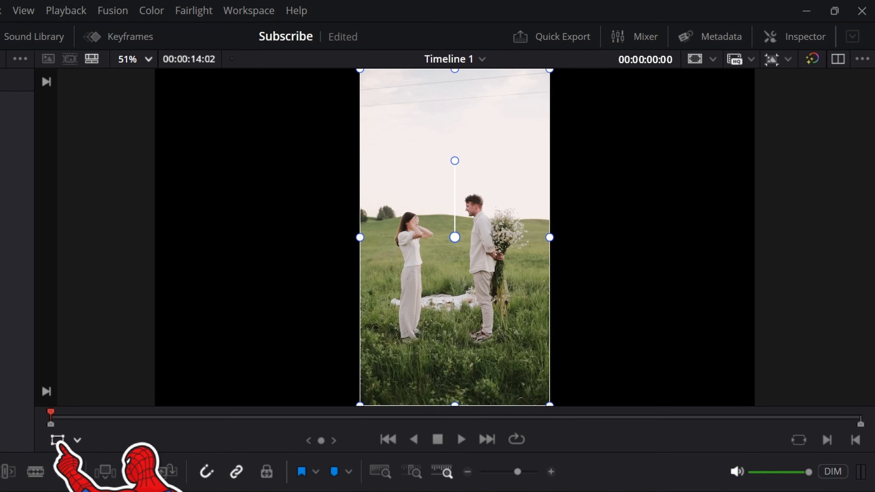
left_click_drag(361, 404, 257, 356)
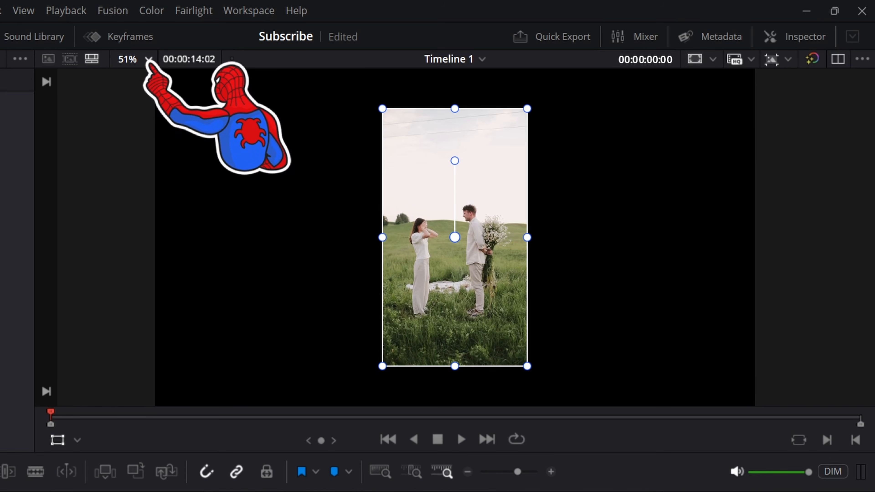
Reduce the viewer magnification to 25% and enlarge vertical.mp4 until it spans the full width of the horizontal frame.
left_click(149, 59)
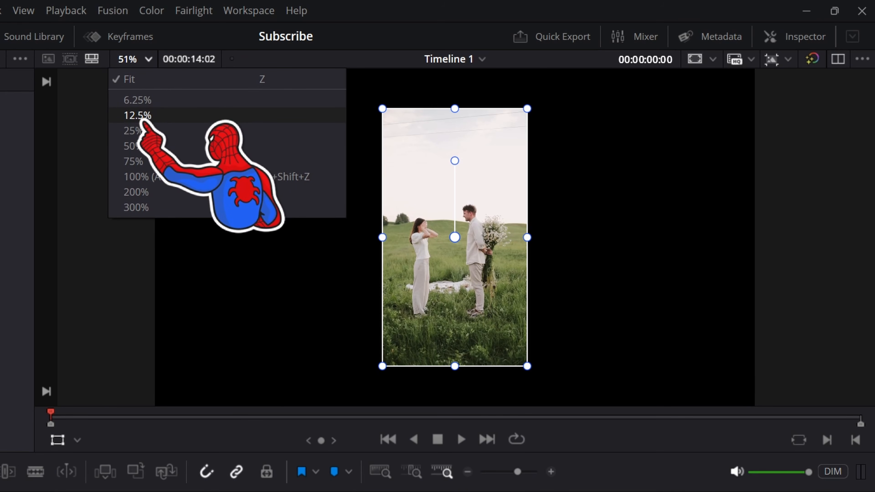
left_click(139, 117)
left_click(130, 59)
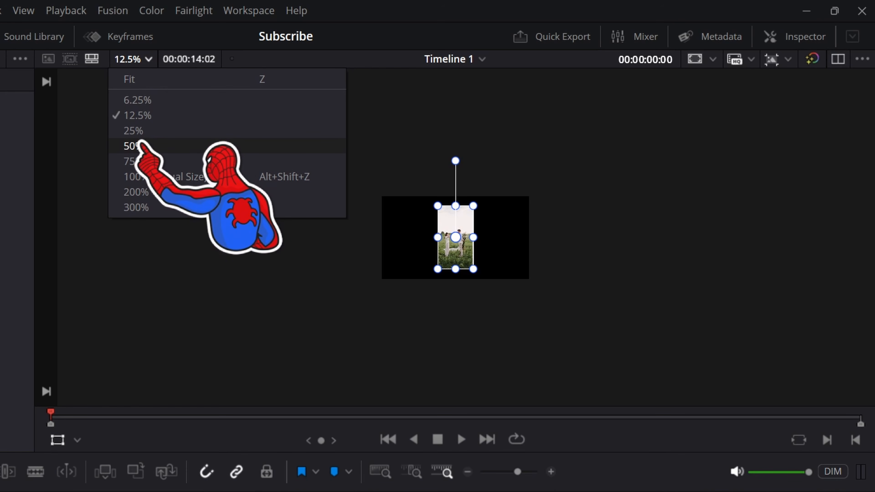
left_click(130, 130)
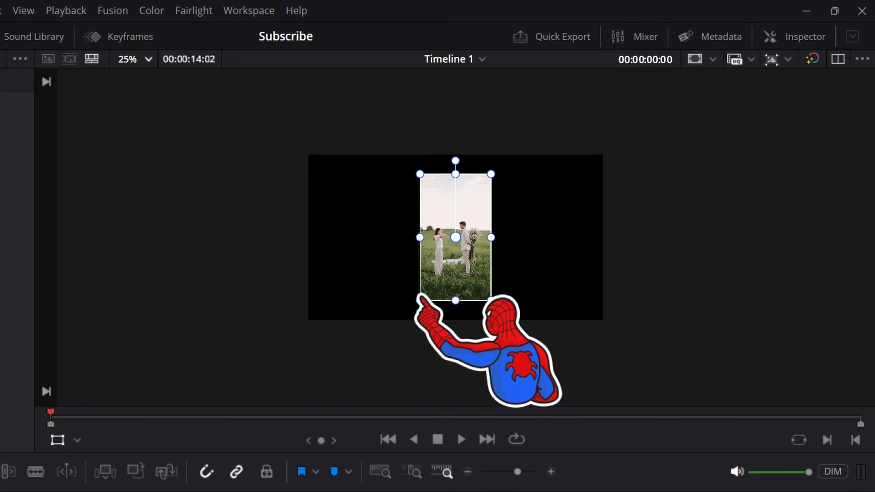
left_click_drag(420, 300, 299, 489)
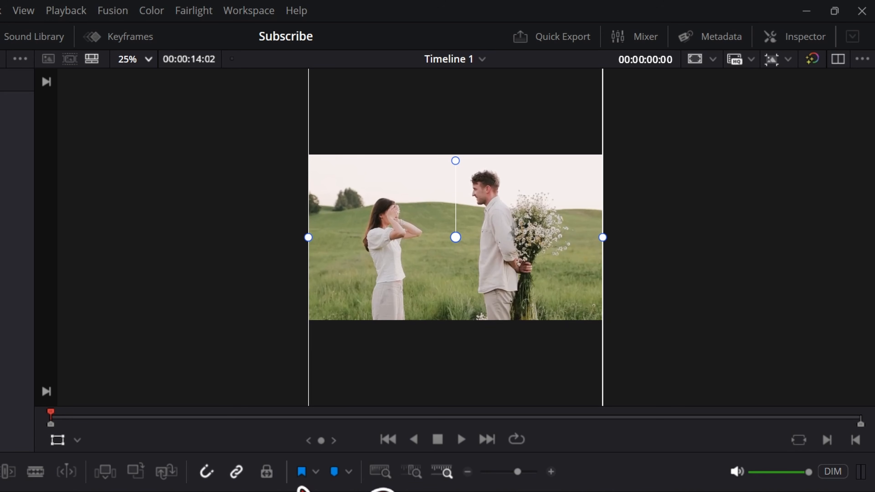
mouse_move(457, 262)
left_mouse_down()
mouse_move(450, 415)
mouse_move(456, 204)
mouse_move(463, 290)
mouse_move(456, 261)
left_mouse_up()
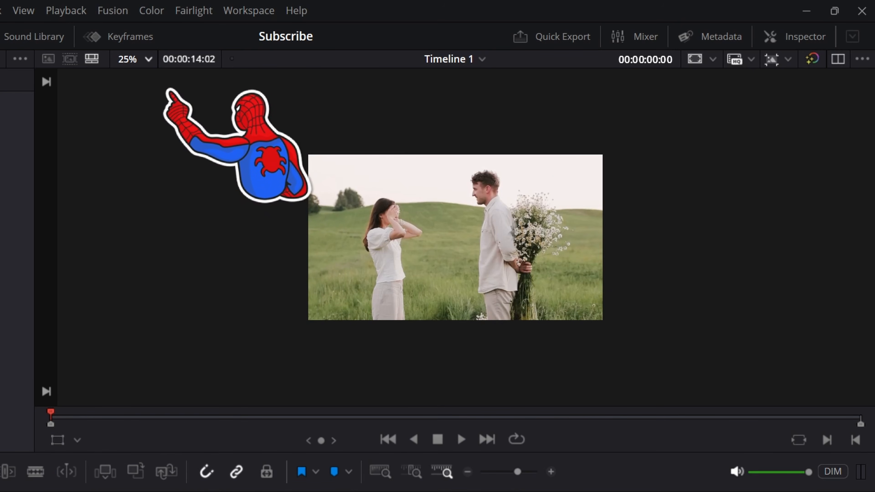
Restore the viewer magnification to Fit and play the reframed vertical.mp4.
left_click(149, 60)
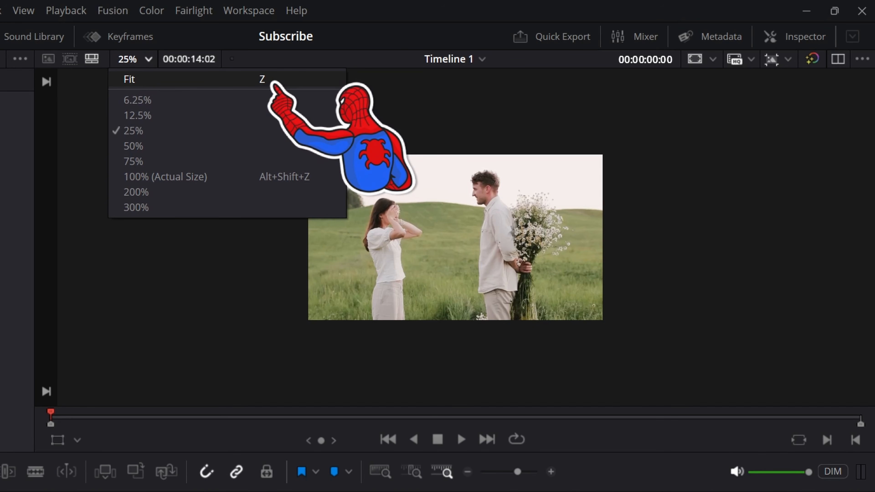
left_click(274, 84)
left_click(461, 440)
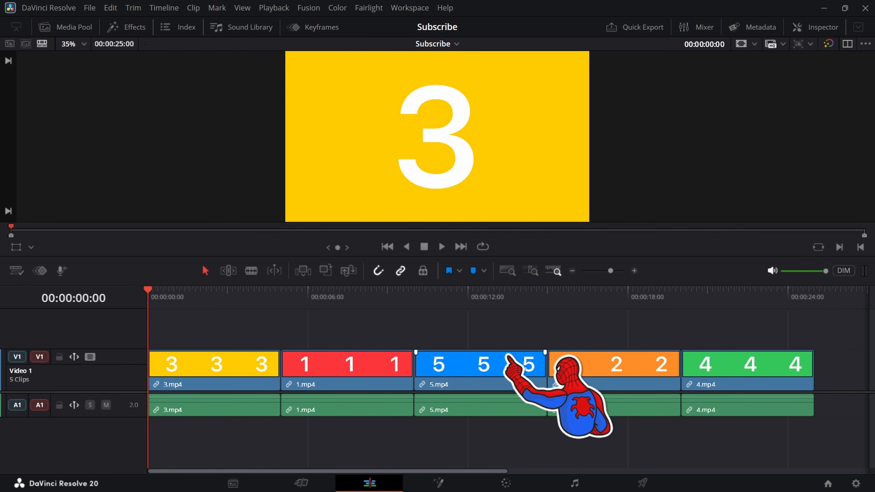
Try to reorder the clips by moving 5.mp4 onto 4.mp4 and 1.mp4 onto 3.mp4.
left_click(491, 374)
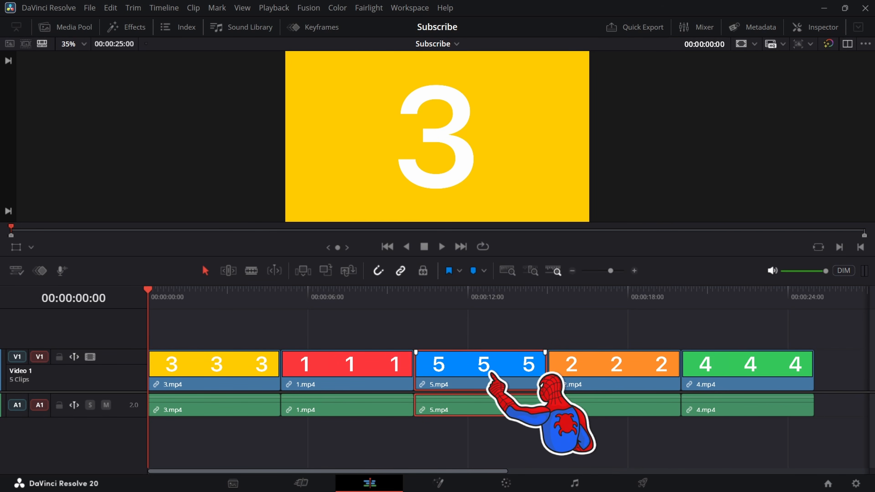
left_click_drag(492, 375, 753, 362)
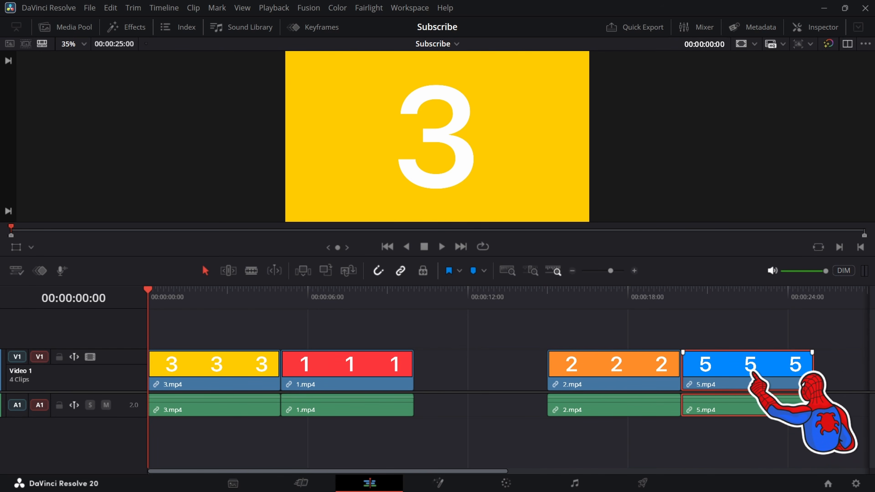
key("ctrl+shift+a")
left_click_drag(345, 365, 211, 365)
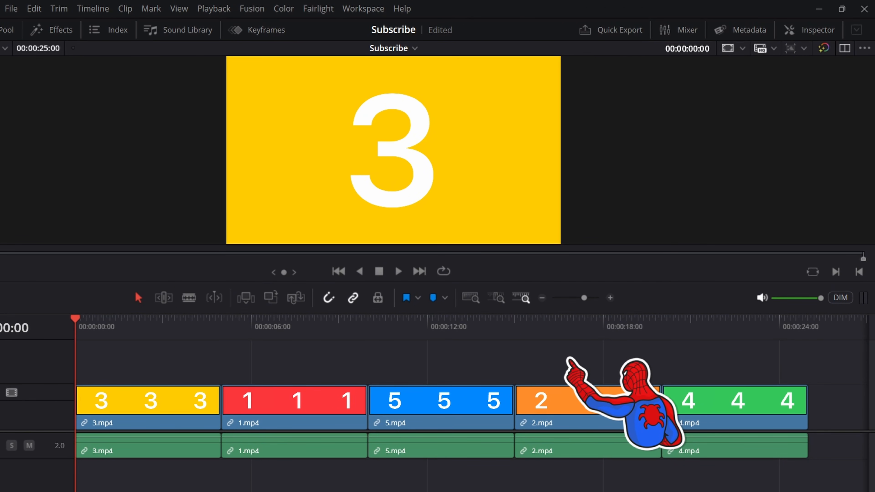
Ripple cut the 2.mp4 clip from between 5.mp4 and 4.mp4.
left_click(575, 409)
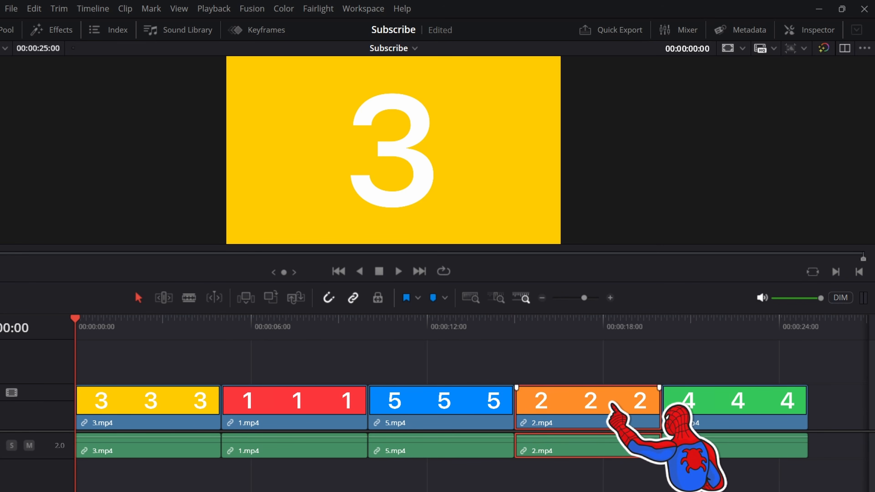
right_click(612, 403)
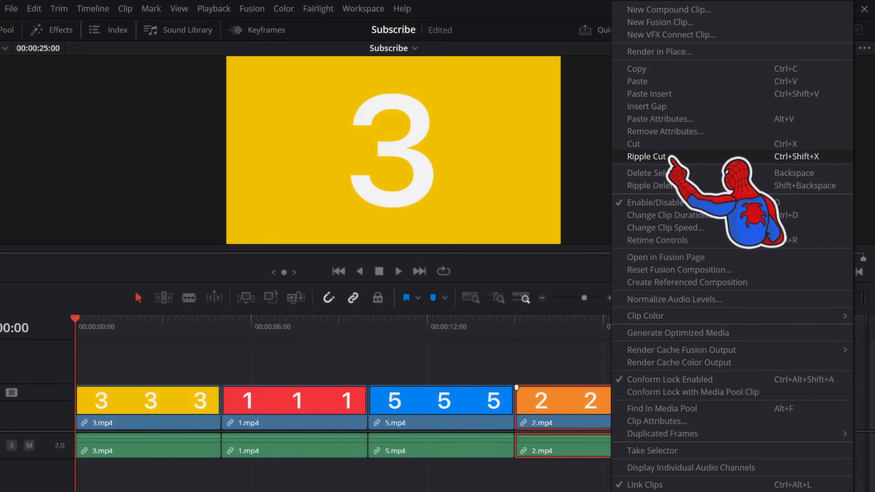
left_click(671, 157)
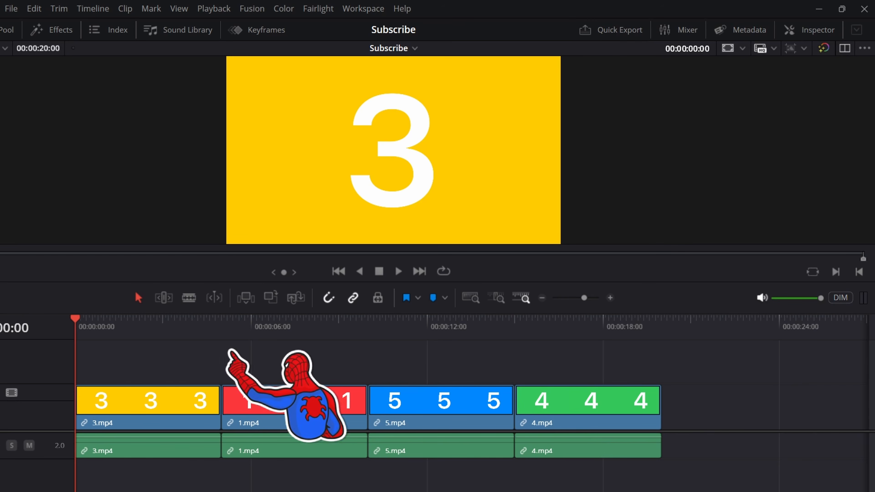
Move the playhead to 00:00:10:00 between 1.mp4 and 5.mp4 and paste-insert the cut 2.mp4 clip there.
left_click_drag(77, 320, 368, 334)
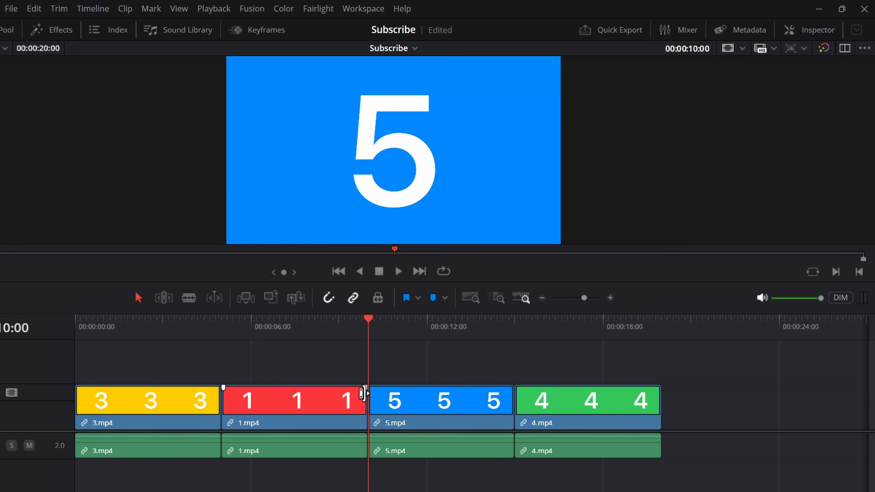
right_click(390, 355)
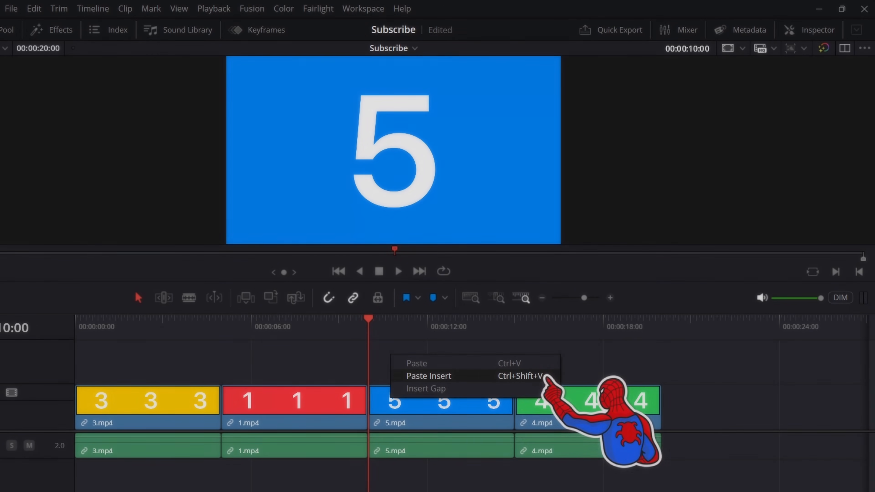
left_click(428, 375)
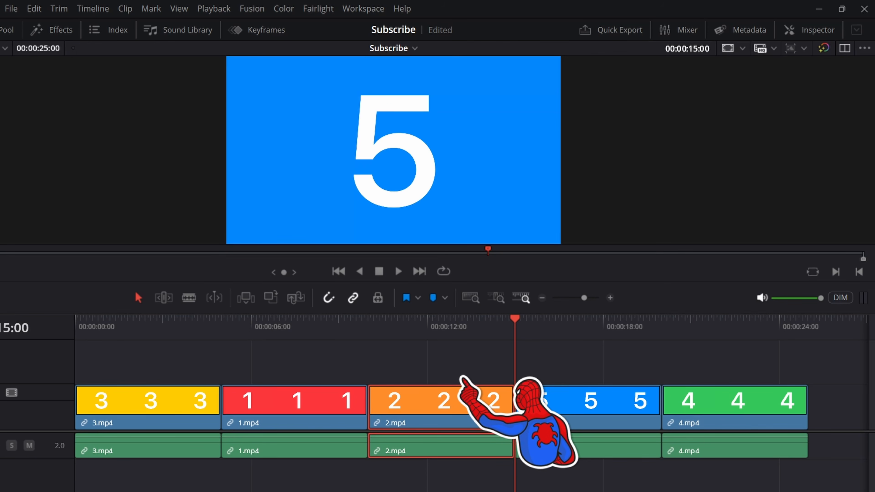
left_click(468, 373)
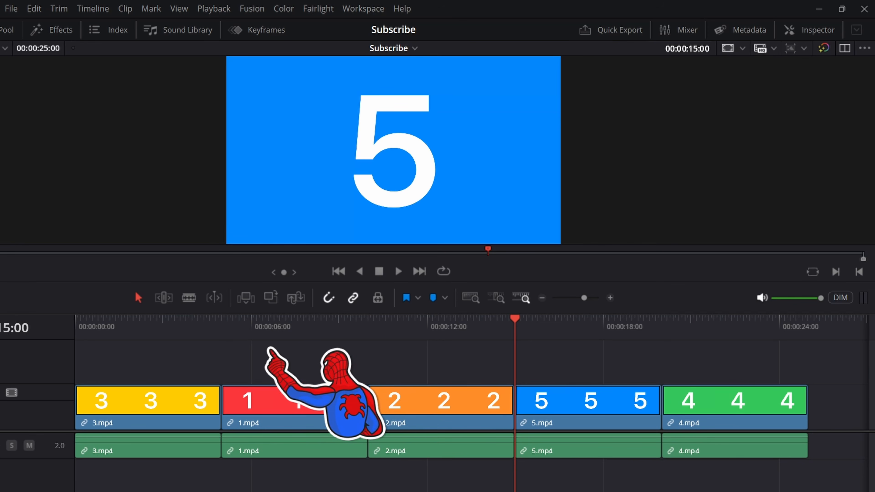
Ripple cut 1.mp4 and 2.mp4 together and paste-insert them at the start of the timeline, ahead of 3.mp4.
left_click_drag(270, 353, 510, 427)
right_click(416, 413)
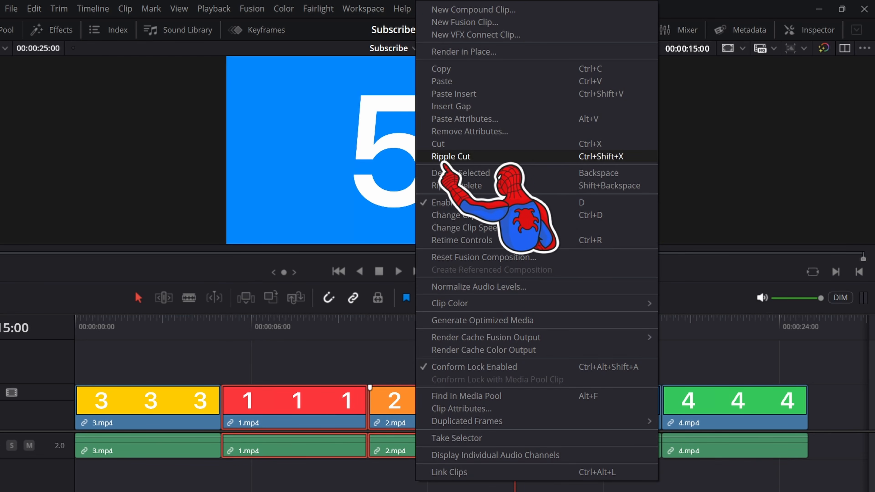
left_click(451, 156)
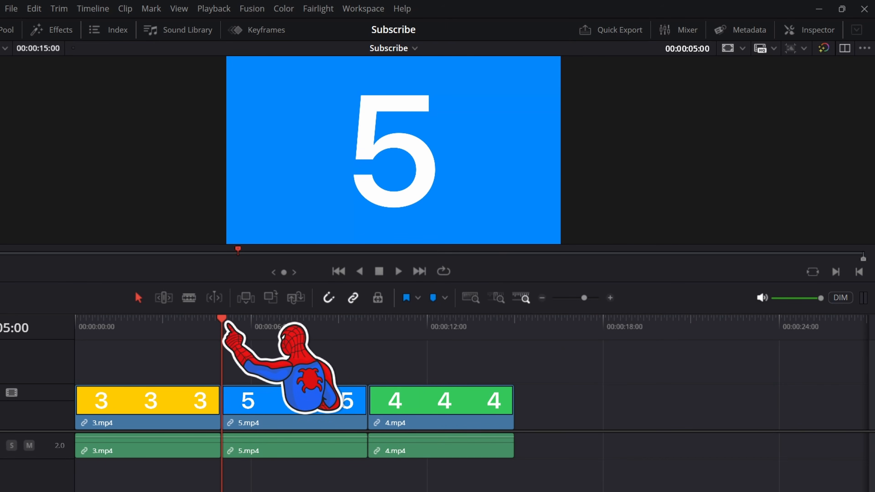
left_click_drag(224, 321, 75, 335)
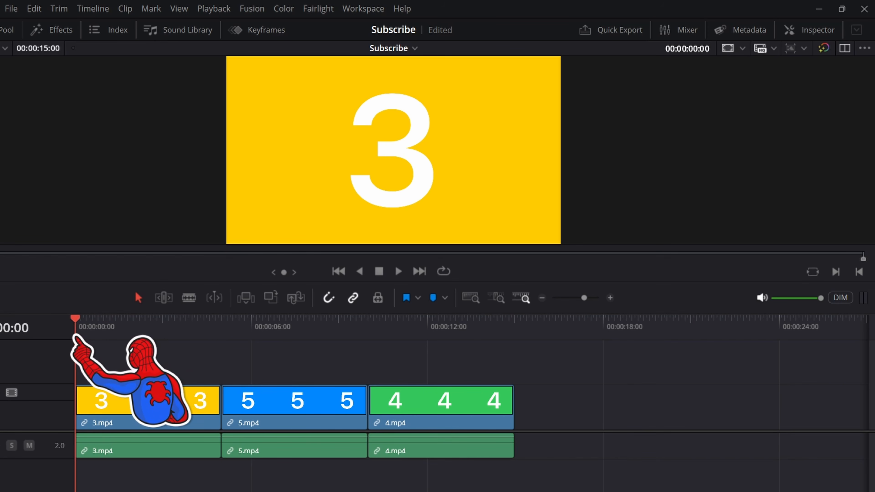
right_click(114, 351)
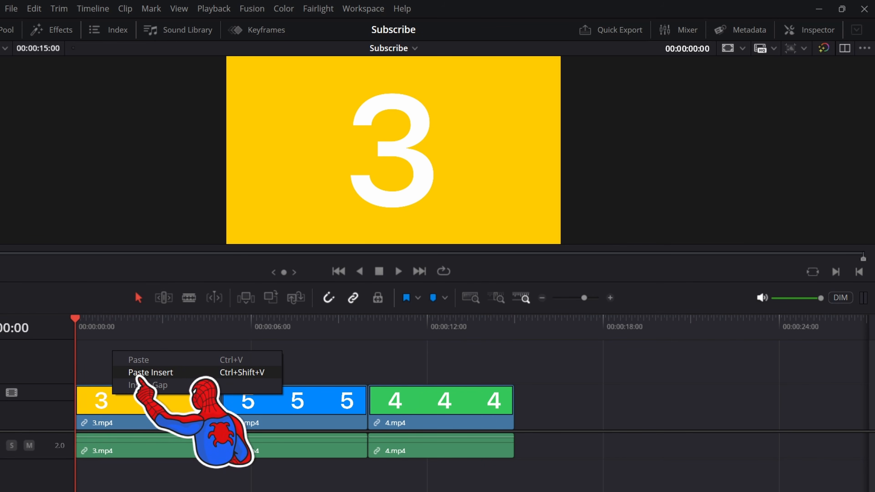
left_click(151, 373)
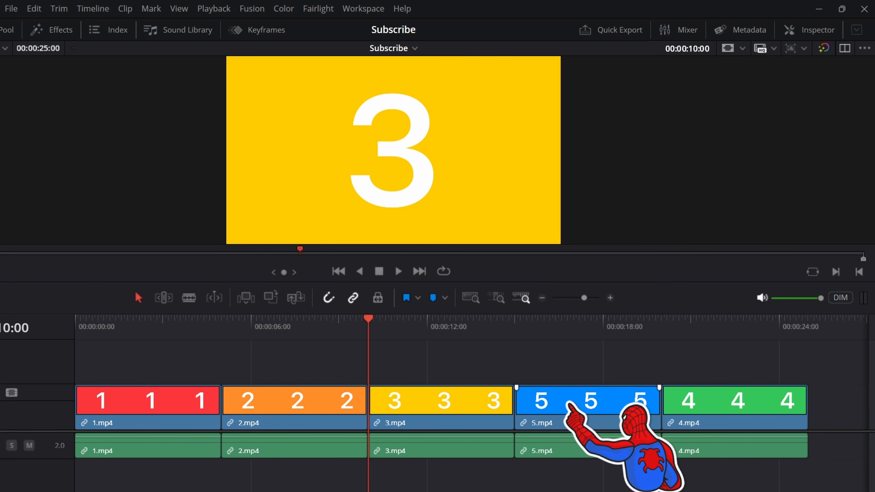
Ripple cut 5.mp4 and paste-insert it at 00:00:20:00, after 4.mp4 at the end of the timeline.
right_click(582, 406)
left_click(617, 131)
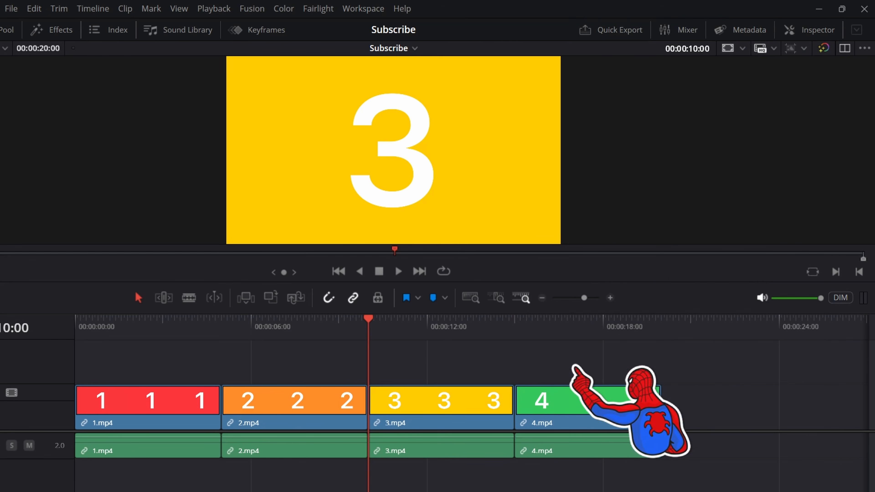
left_click_drag(372, 323, 669, 335)
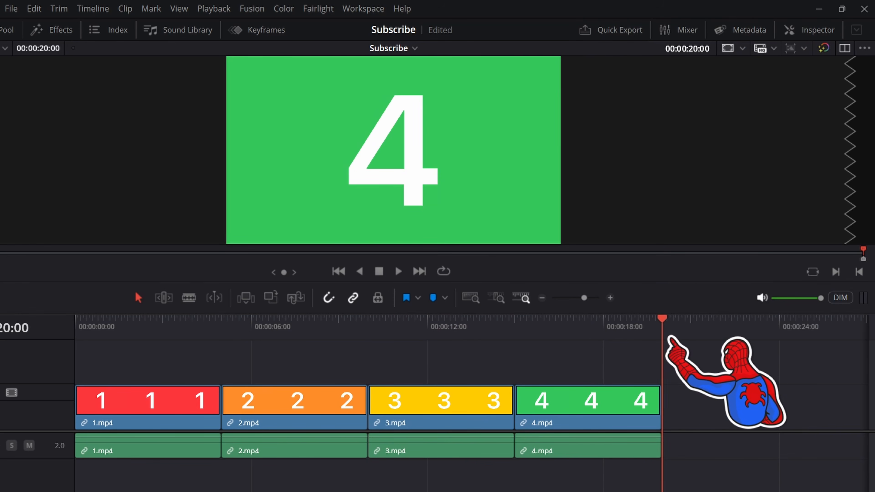
right_click(682, 398)
left_click(720, 421)
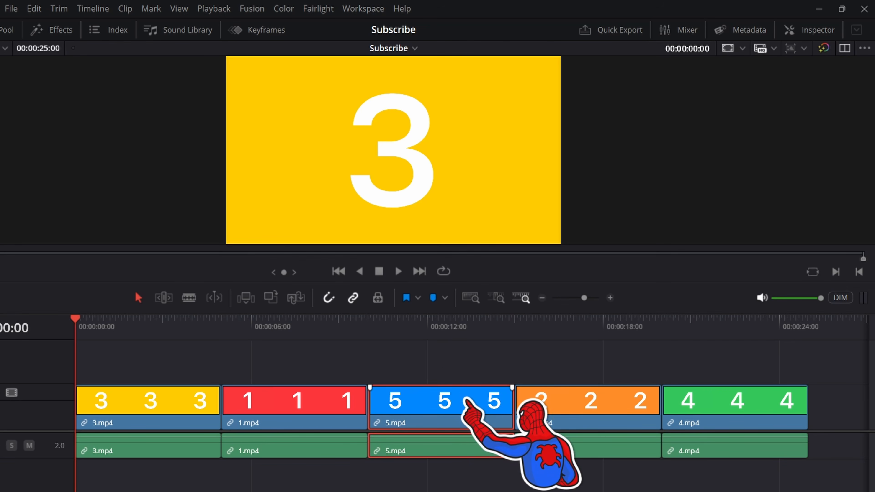
Swap 5.mp4 back and forth with 1.mp4, leaving it directly after 3.mp4.
key("ctrl+shift+comma")
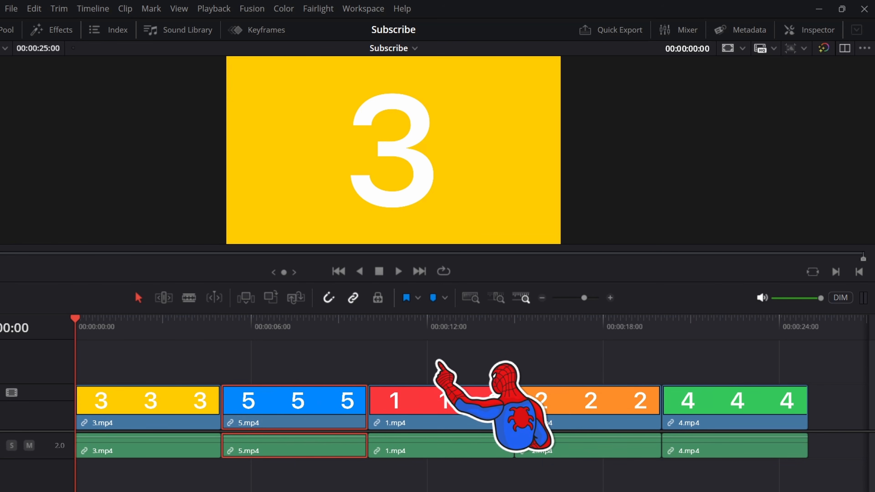
key("ctrl+shift+period")
key("ctrl+shift+comma")
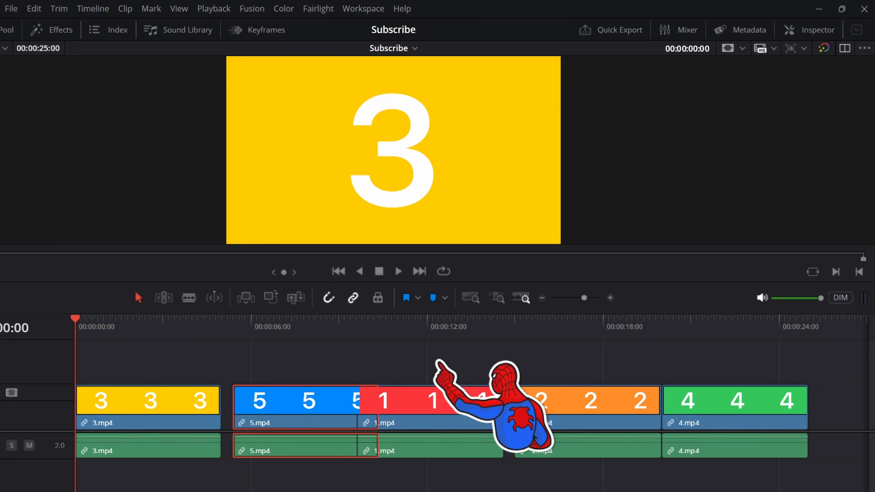
key("ctrl+shift+comma")
key("ctrl+shift+period")
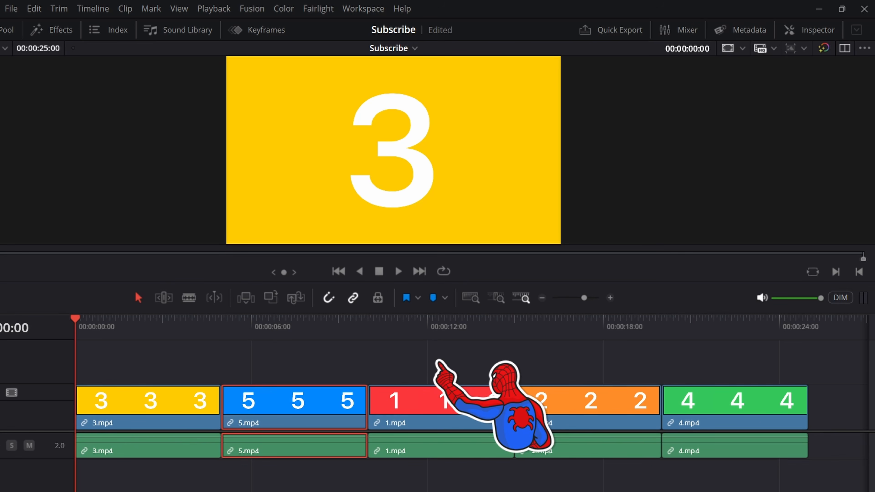
Swap 5.mp4 toward the end of the timeline, past 1.mp4, 2.mp4 and 4.mp4.
key("ctrl+shift+period")
key("ctrl+shift+period")
key("ctrl+shift+period")
key("ctrl+shift+comma")
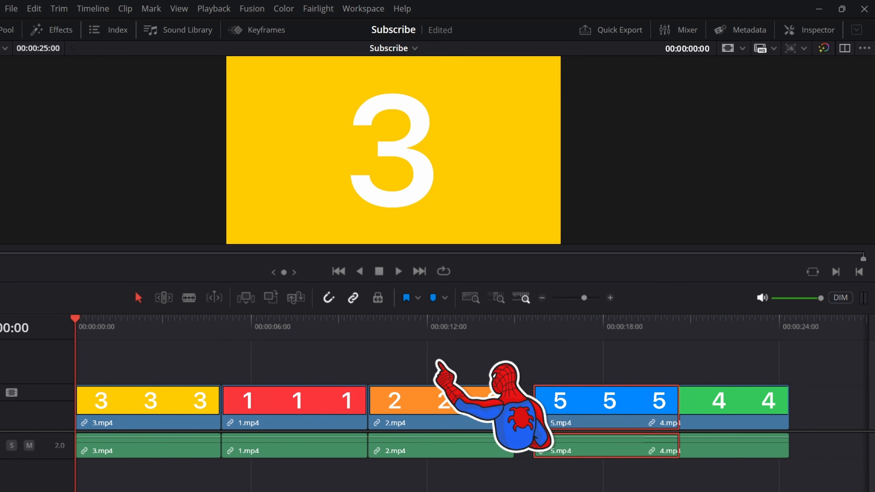
key("ctrl+shift+period")
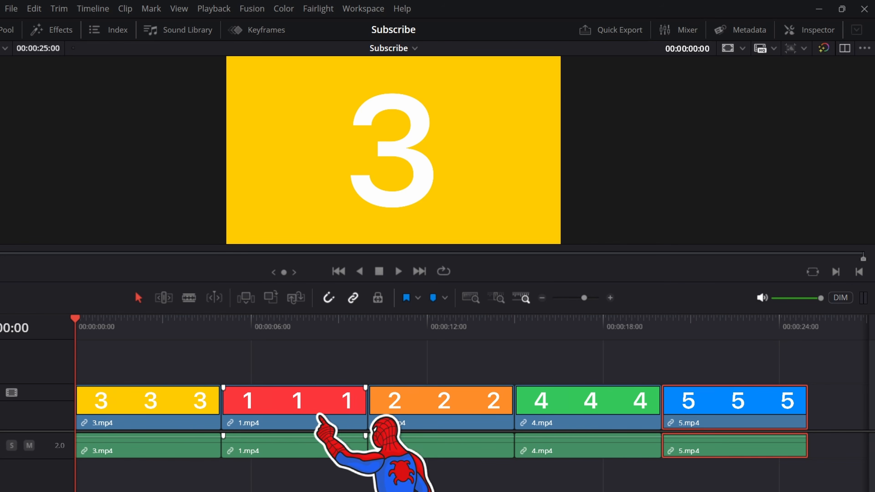
Select 1.mp4 and 2.mp4 together and swap them with the preceding 3.mp4 clip.
left_click_drag(264, 352, 399, 388)
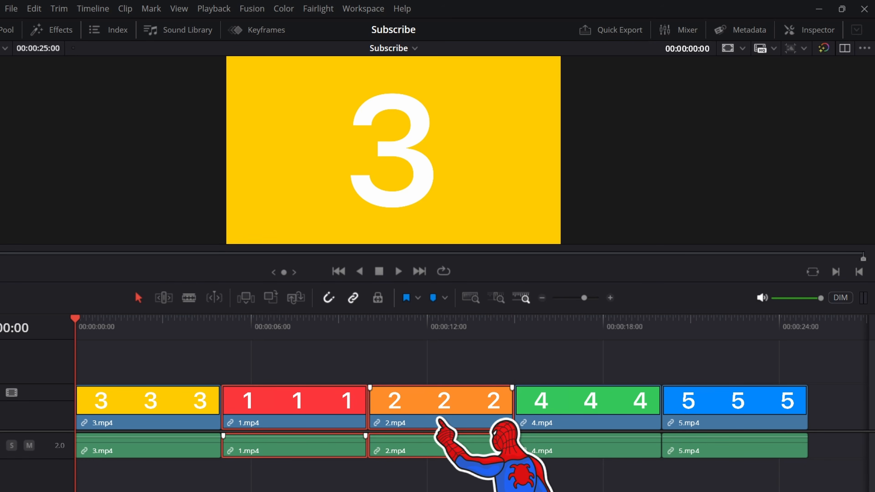
key("ctrl+shift+comma")
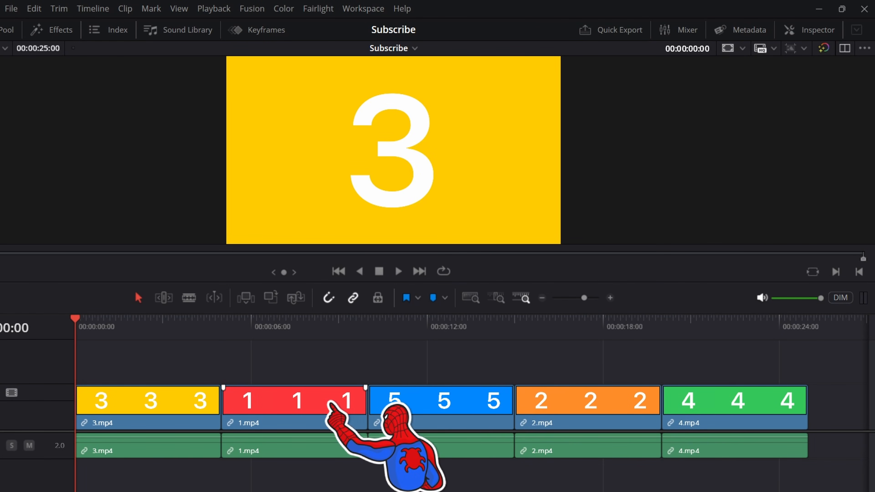
Shuffle-insert 1.mp4 at the start of the timeline and 2.mp4 between 1.mp4 and 3.mp4, without overwriting other clips.
left_click(320, 404)
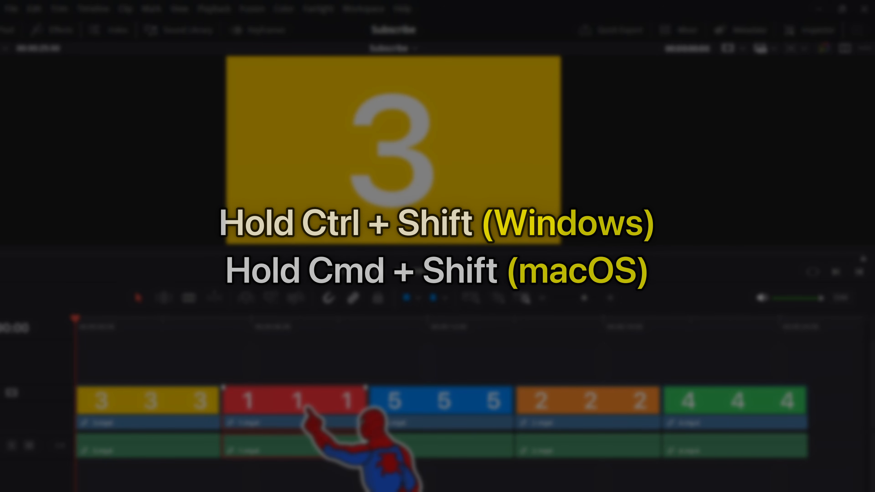
left_click_drag(319, 408, 152, 400)
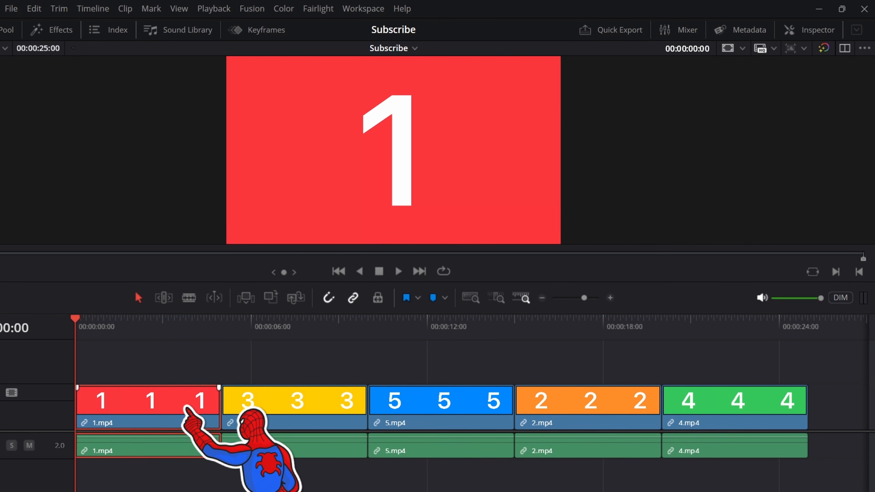
left_click(552, 372)
left_click(619, 414)
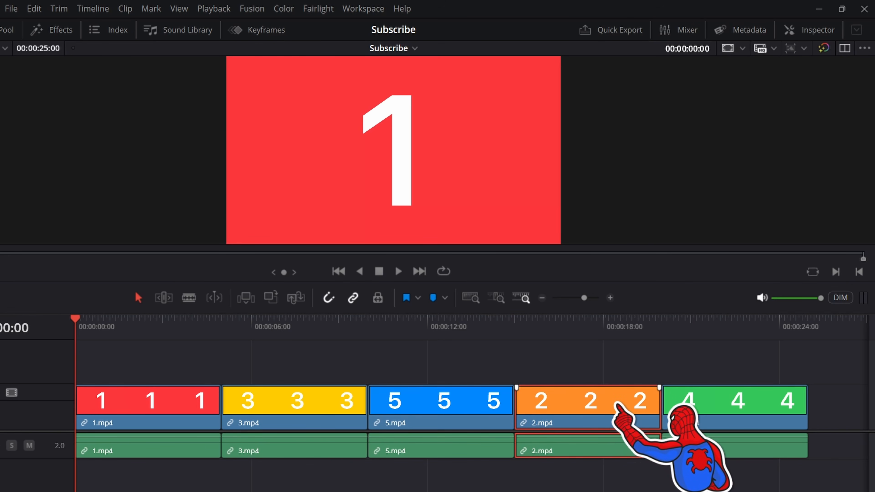
left_click_drag(620, 399, 318, 399)
left_click(426, 372)
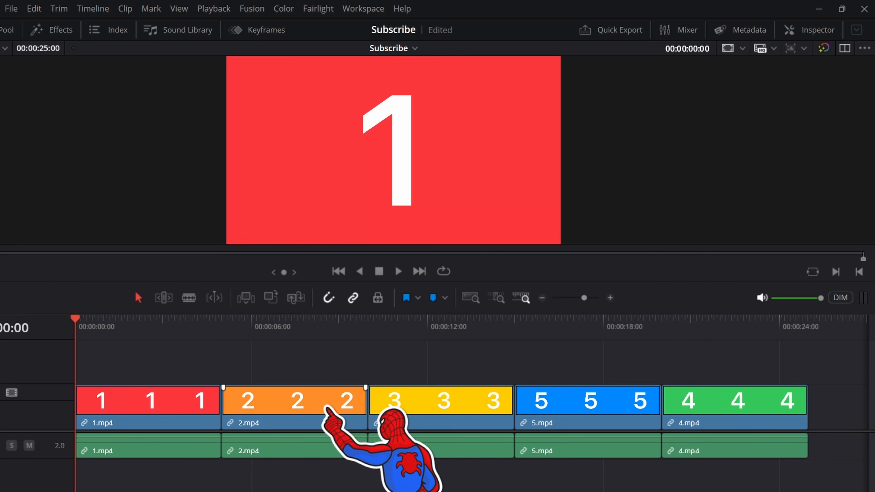
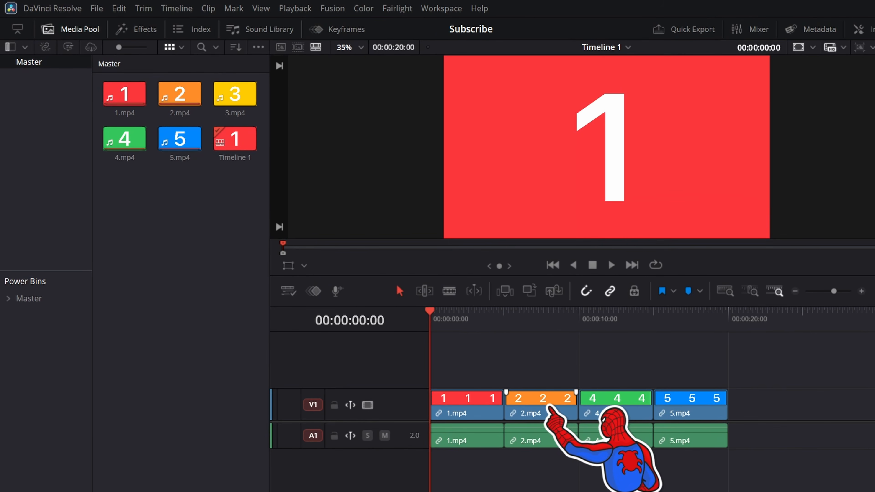
Try to place 3.mp4 from the media pool between 2.mp4 and 4.mp4 on the timeline.
left_click(602, 410)
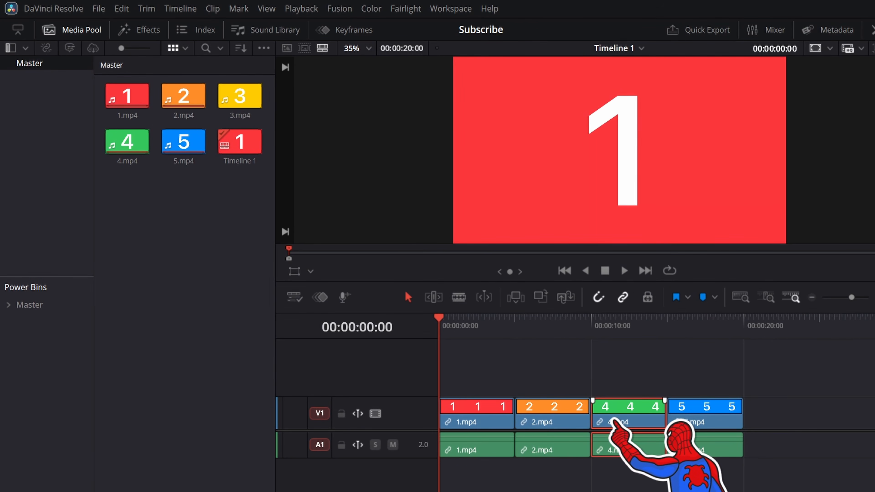
left_click(257, 106)
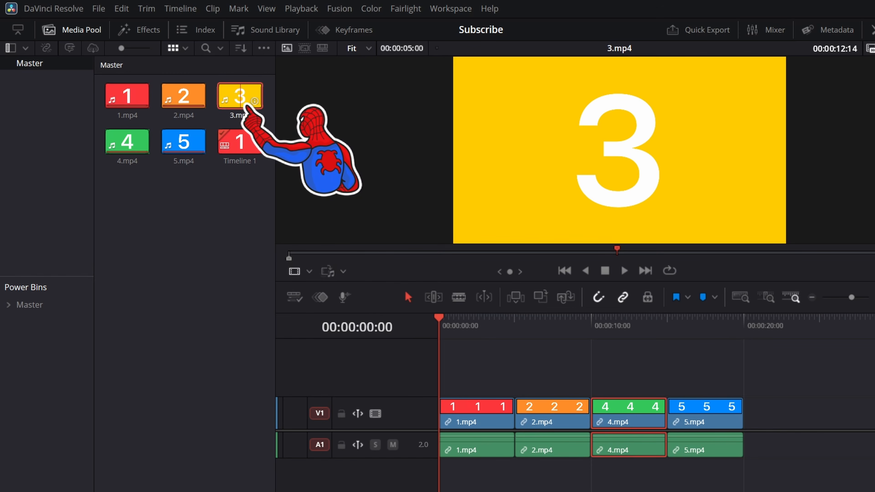
left_click_drag(247, 107, 592, 404)
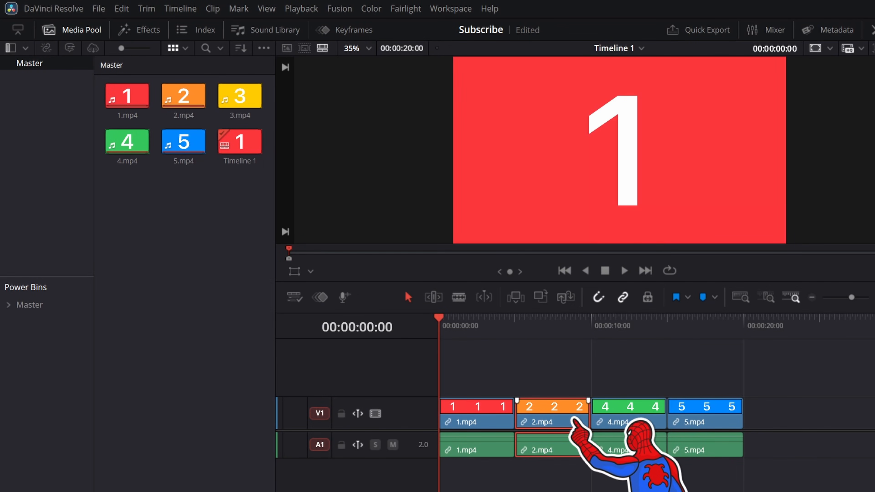
Move the playhead to the 00:00:10:00 cut between 2.mp4 and 4.mp4 and insert the media pool clip 3.mp4 into the timeline there.
key("space")
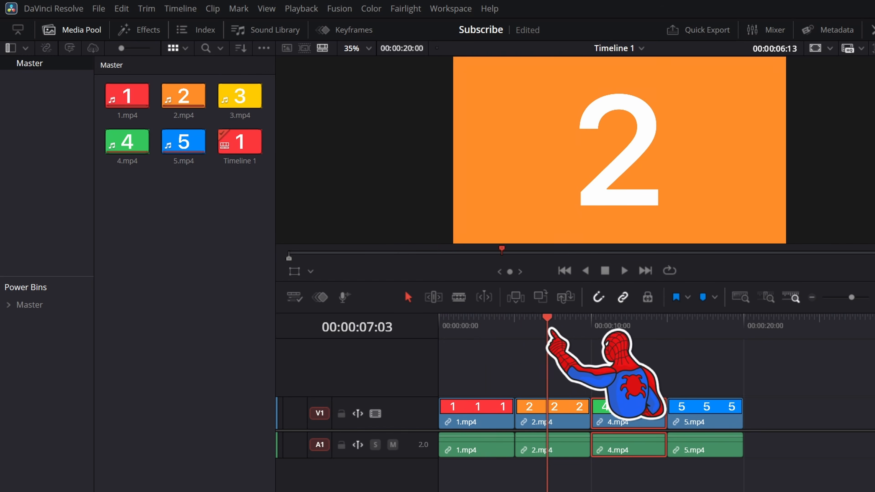
key("Down")
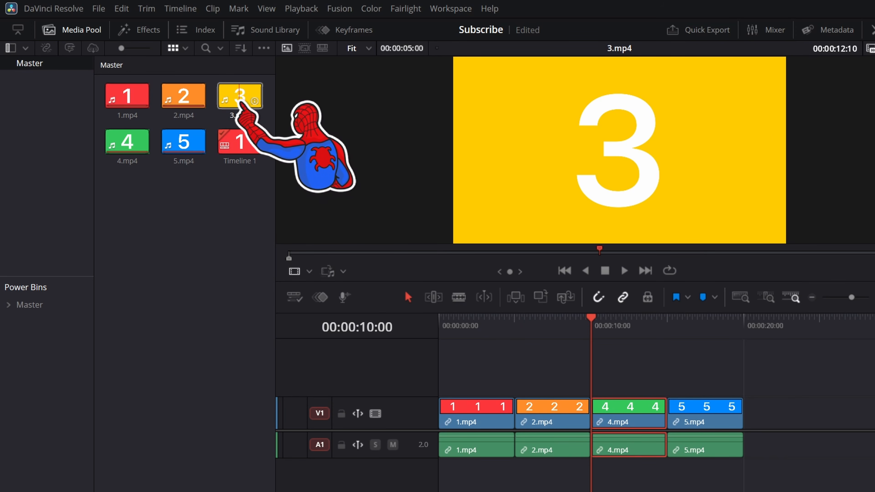
right_click(241, 102)
mouse_move(244, 139)
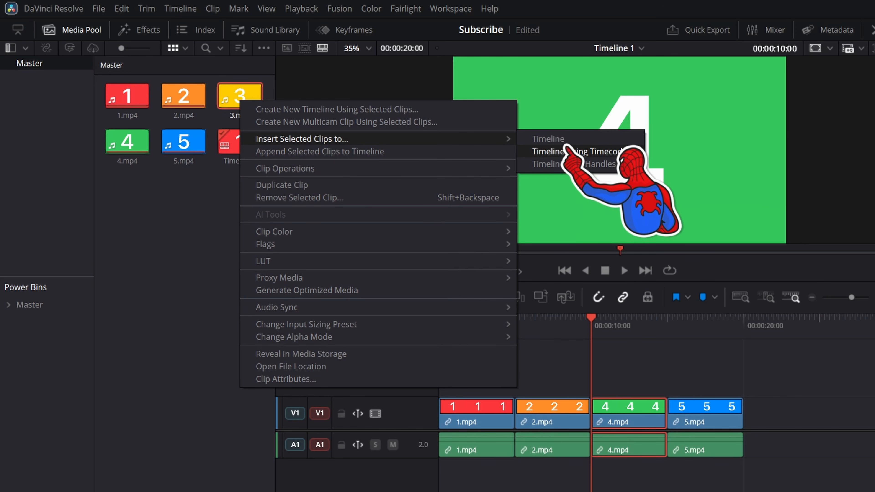
left_click(548, 139)
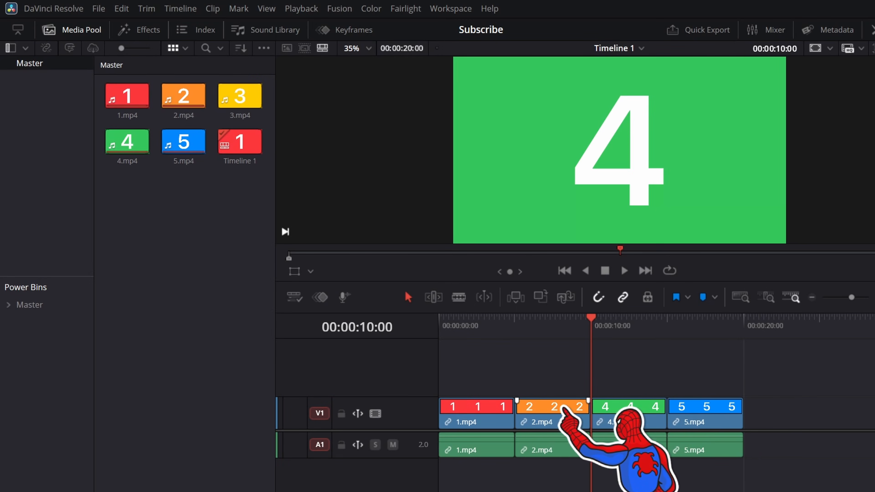
Insert 3.mp4 from the media pool at the 00:00:10:00 playhead with the Insert Clip tool.
left_click(625, 415)
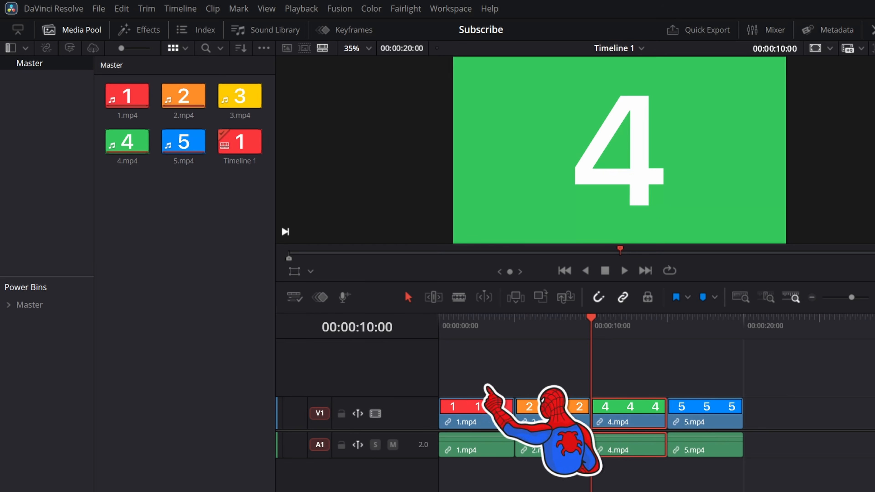
left_click(241, 98)
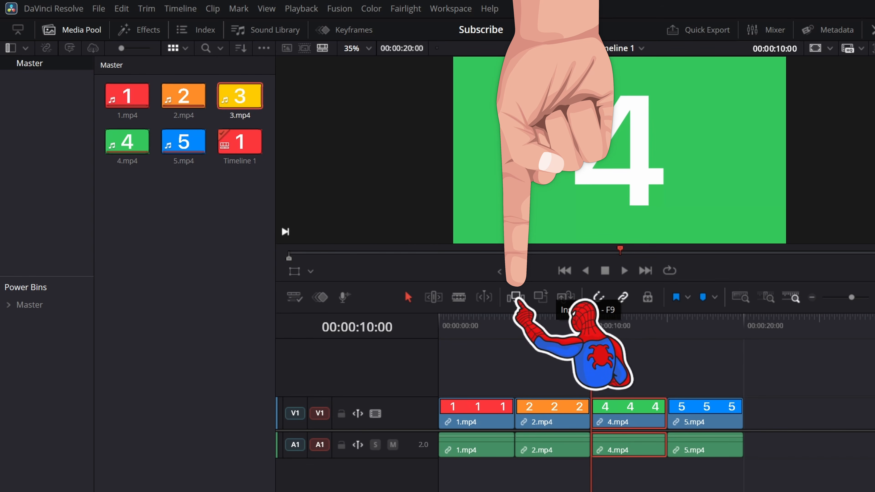
left_click(516, 297)
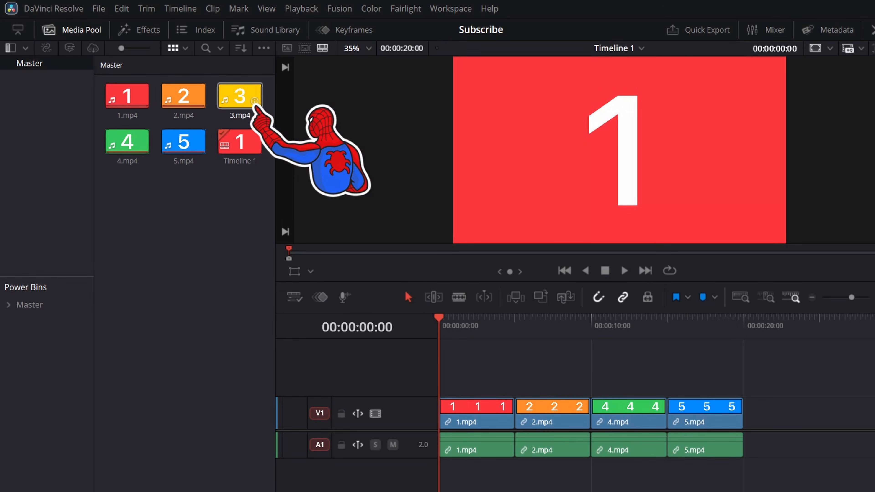
Place 3.mp4 from the media pool directly between 2.mp4 and 4.mp4 as a ripple insert that shifts the following clips.
left_click(255, 101)
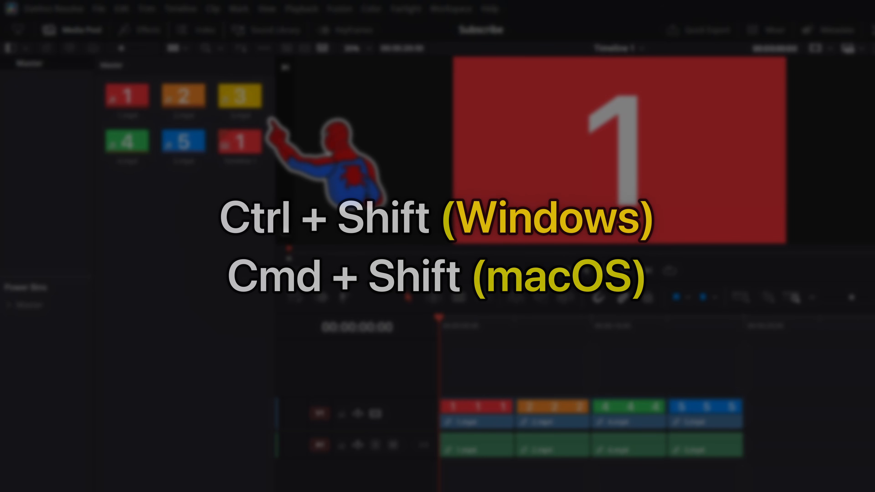
left_click_drag(240, 97, 560, 354)
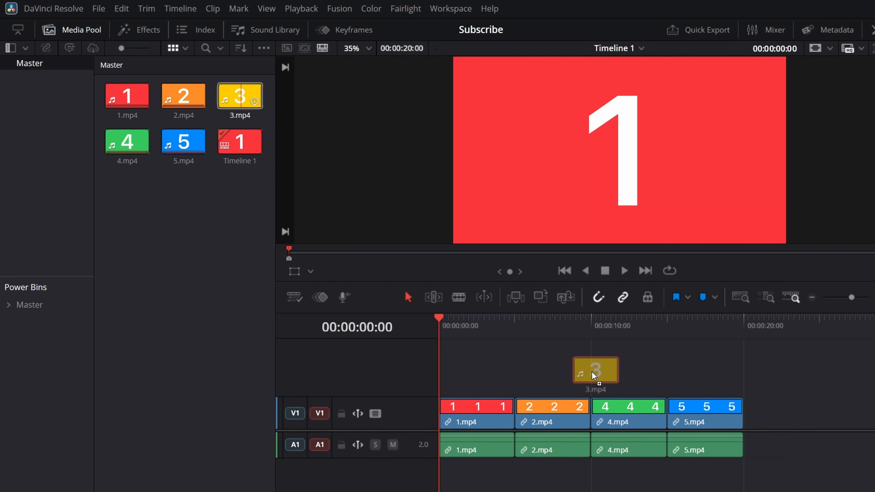
left_click_drag(593, 394, 597, 408)
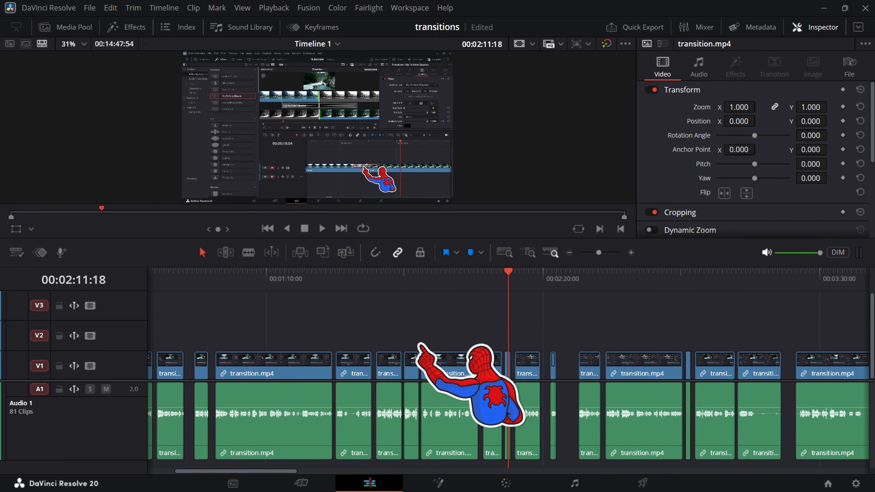
Ripple delete the gap between the transition.mp4 clips at about 00:02:25 on the timeline.
scroll(527, 351, "up", 3)
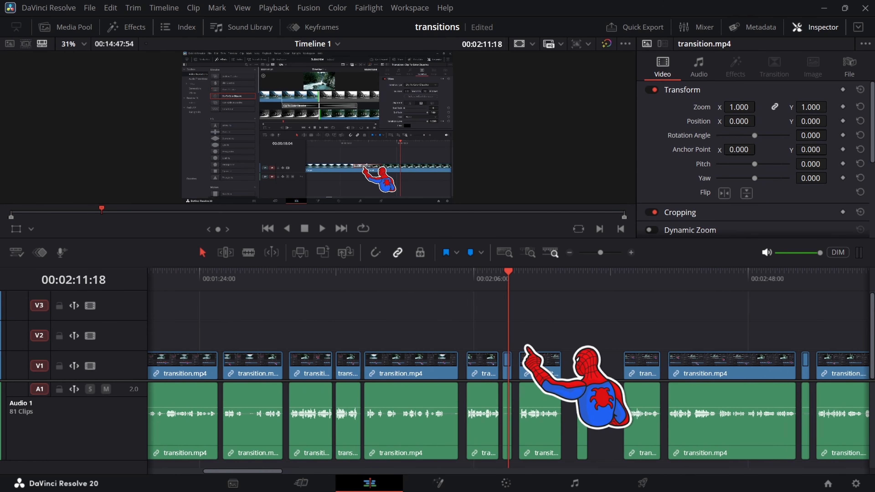
scroll(582, 337, "right", 3)
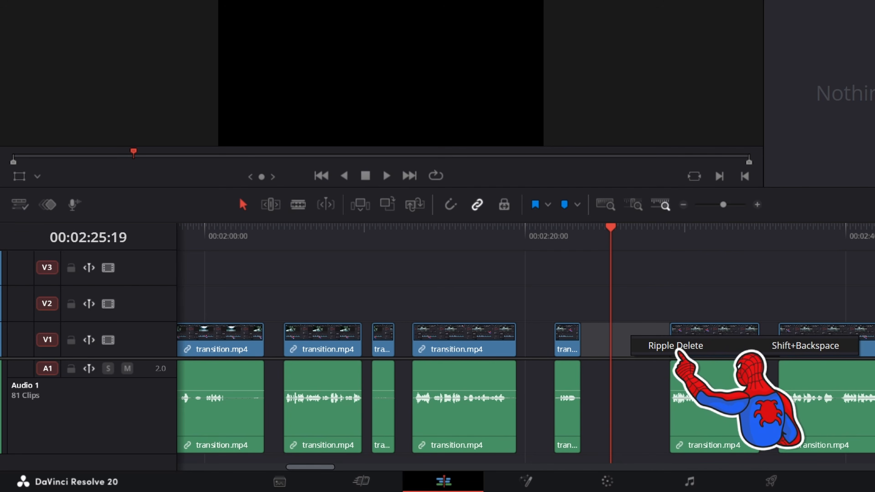
left_click(693, 350)
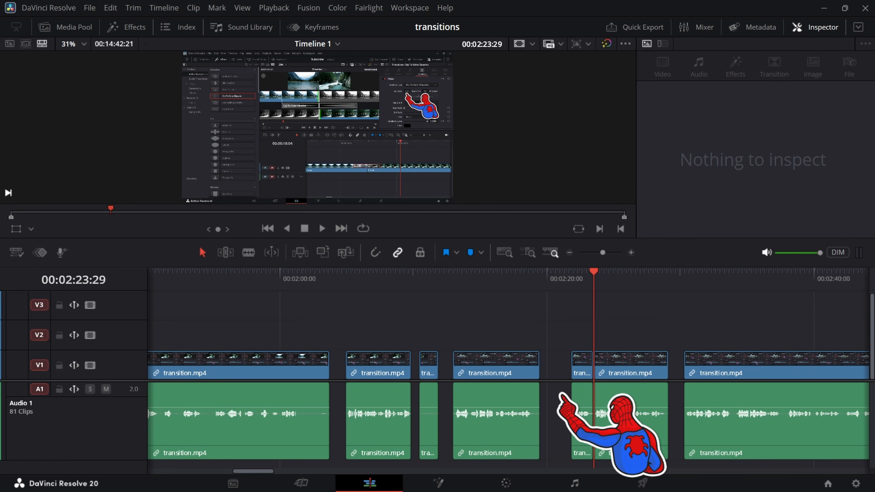
Delete the gaps between a selected group of neighbouring transition.mp4 clips around 00:02:20:00, and delete the remaining gaps across the whole timeline.
scroll(455, 384, "right", 3)
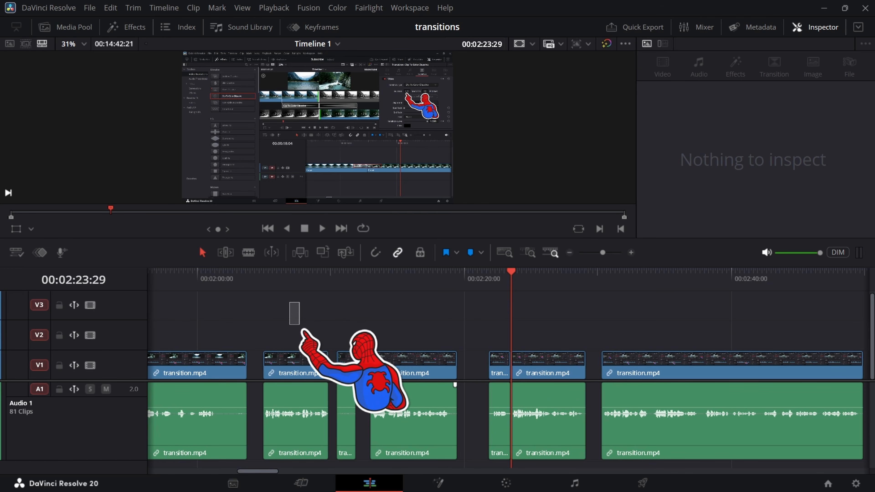
left_click_drag(299, 324, 549, 436)
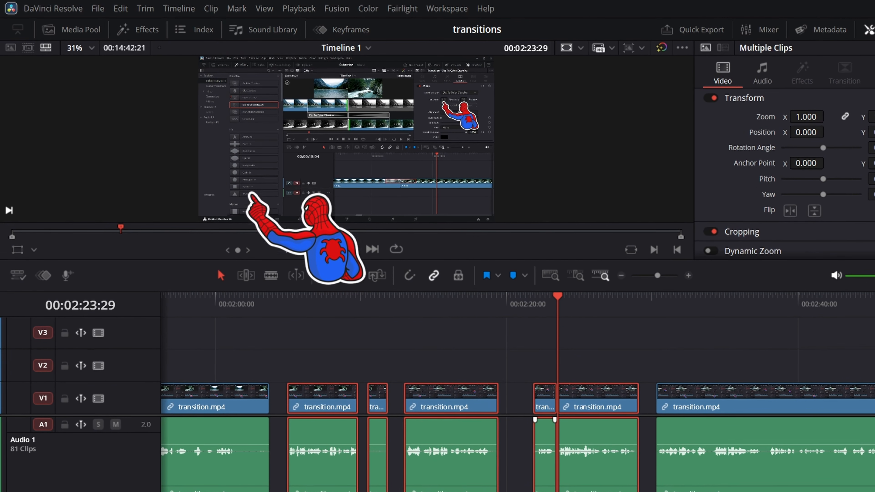
left_click(122, 8)
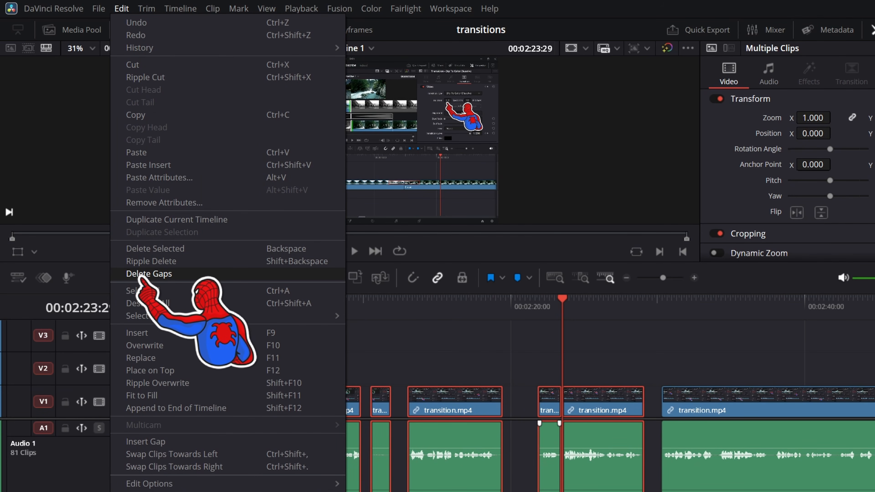
left_click(162, 275)
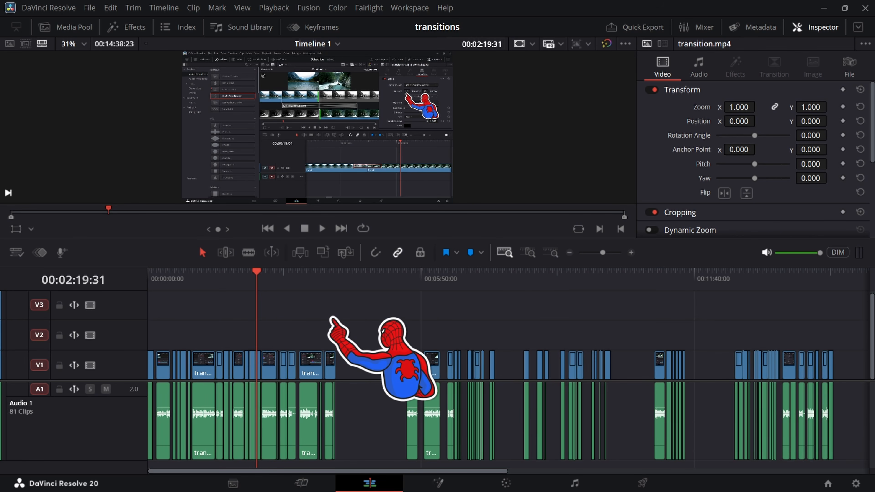
left_click(111, 8)
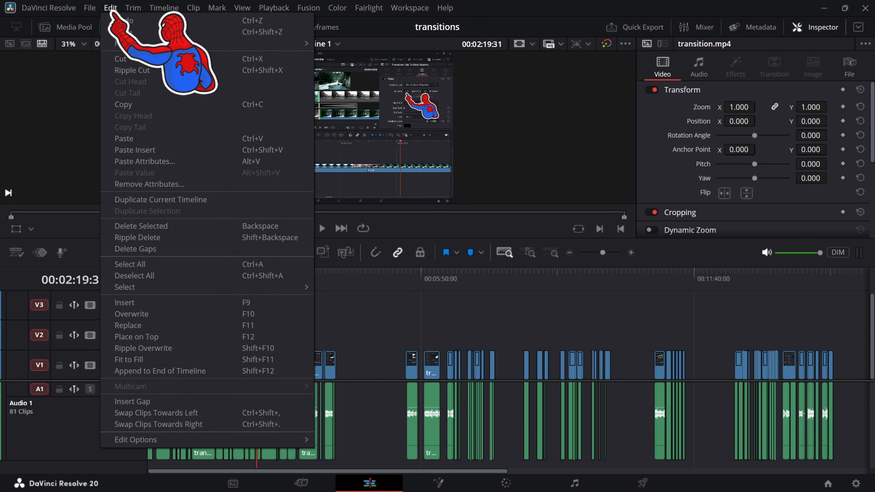
left_click(145, 249)
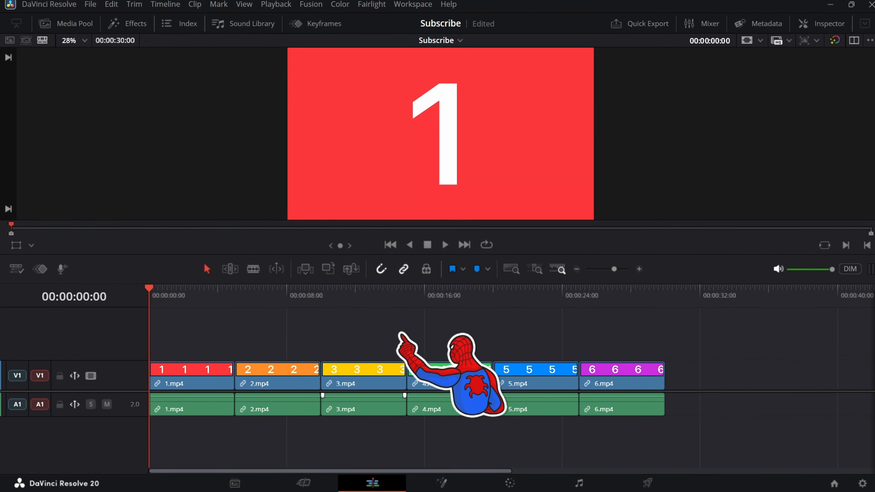
Move the playhead to the 00:00:10:00 cut after 2.mp4 and insert gaps there until 3.mp4 starts at 00:00:25:00.
left_click(299, 375)
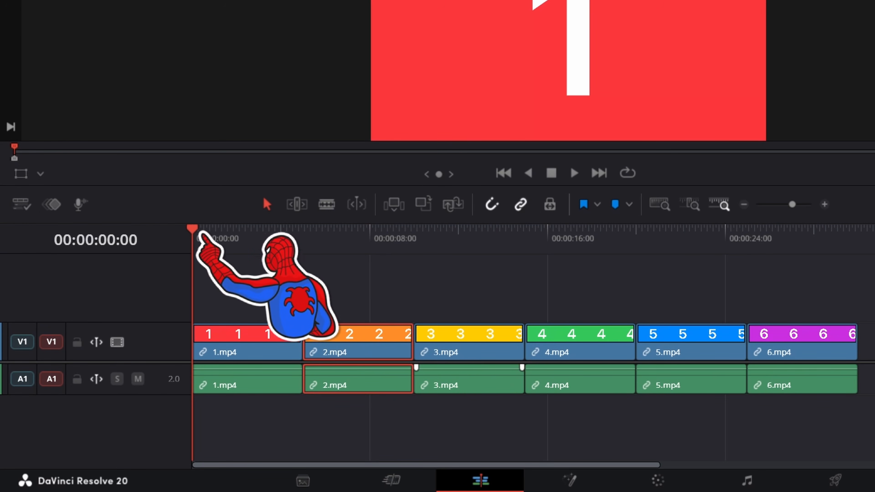
left_click_drag(193, 230, 414, 230)
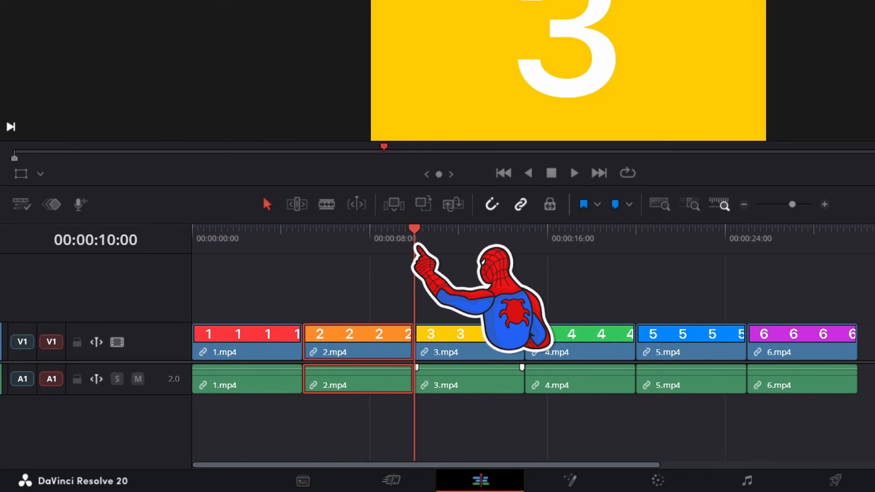
left_click(448, 285)
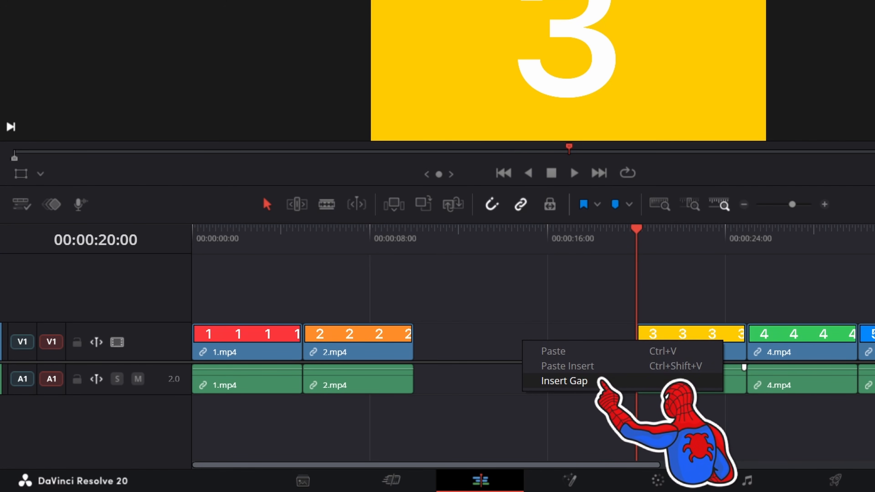
left_click(565, 381)
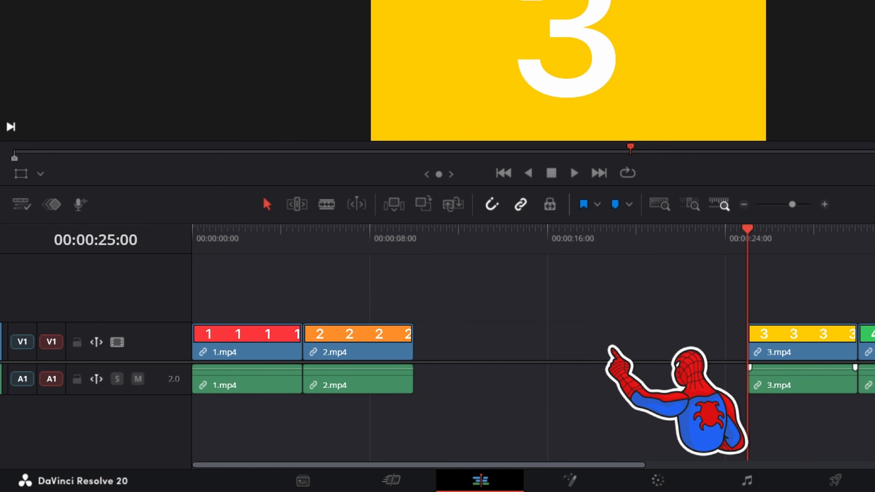
Ripple delete the empty gap between 2.mp4 and 3.mp4.
left_click(581, 347)
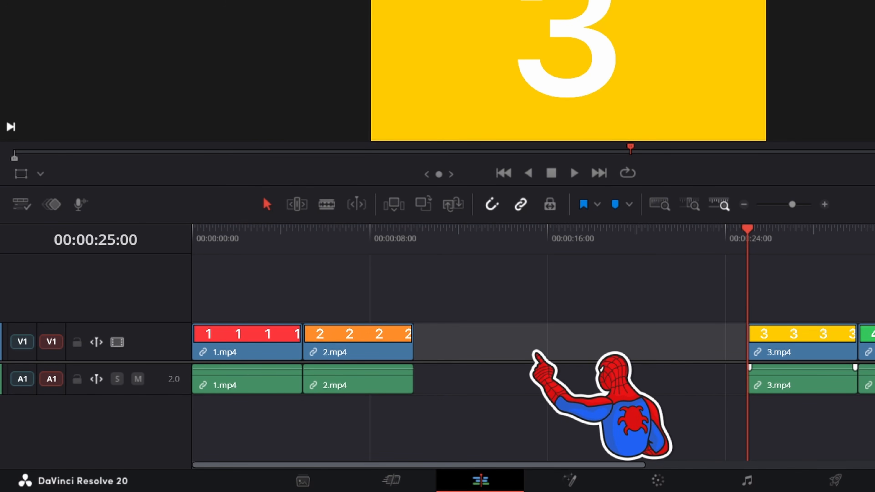
right_click(567, 335)
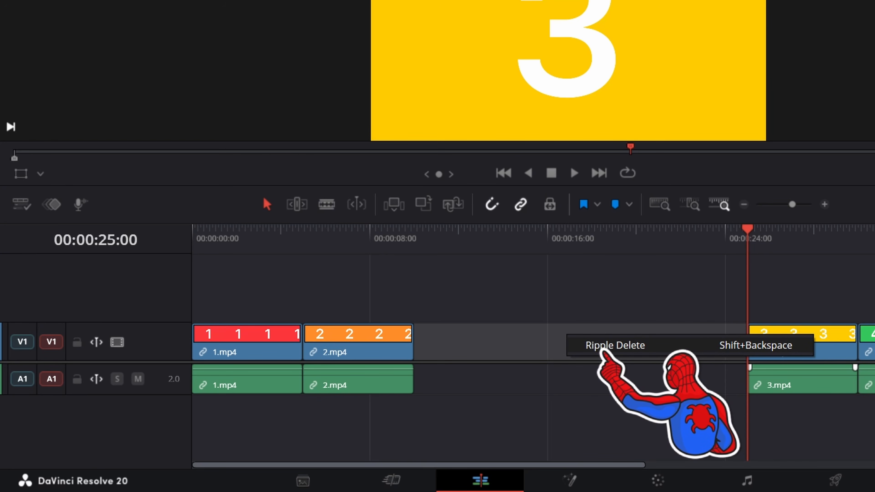
left_click(615, 345)
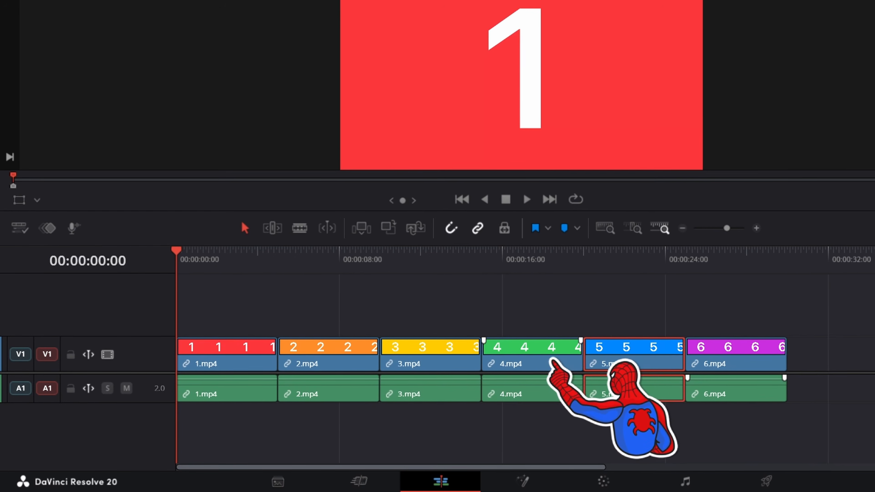
Move the playhead to 00:00:20:00 and shift 5.mp4 and 6.mp4 together to a later time, leaving a gap after 4.mp4.
left_click_drag(179, 254, 582, 281)
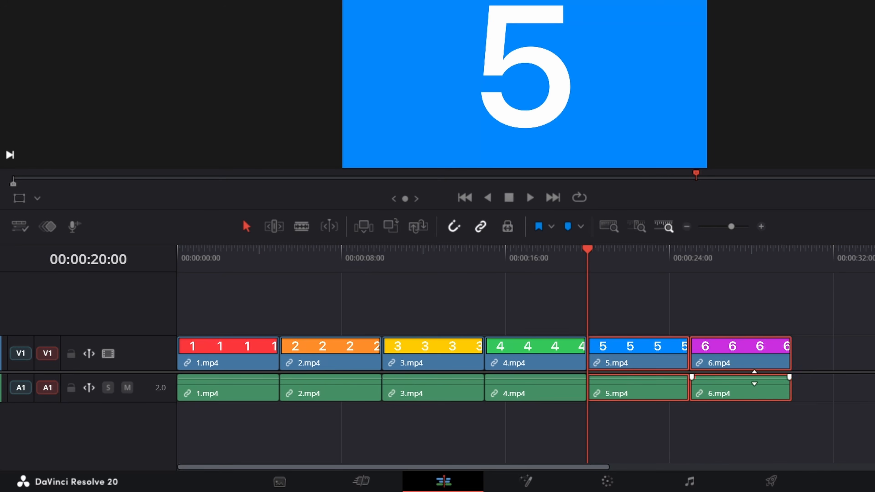
left_click_drag(624, 351, 731, 357)
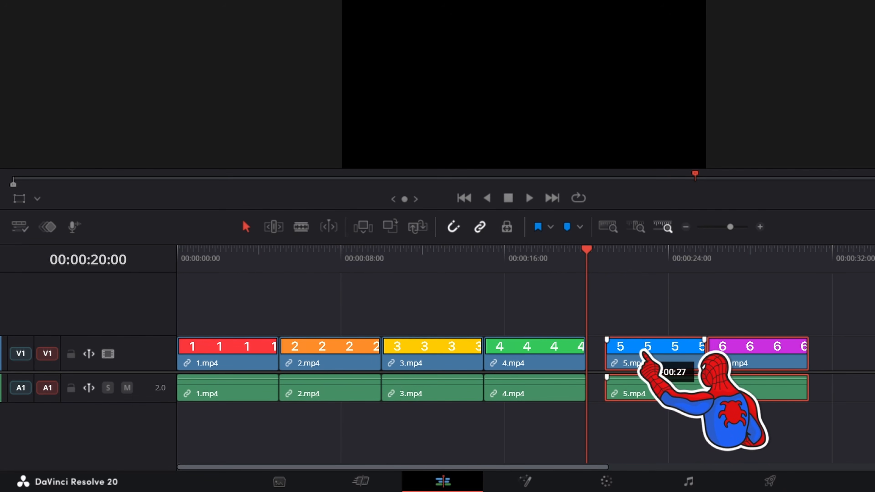
mouse_move(628, 377)
left_mouse_down()
mouse_move(564, 381)
mouse_move(630, 386)
left_mouse_up()
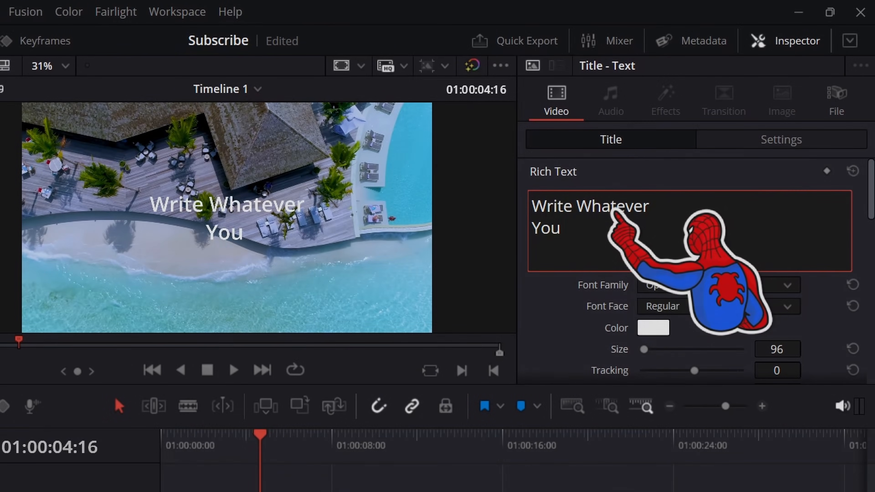
Continue the title text after "Write Whatever You" with "Want" and a new line starting with "Multiple".
type("Want")
key("Return")
type("Multiple")
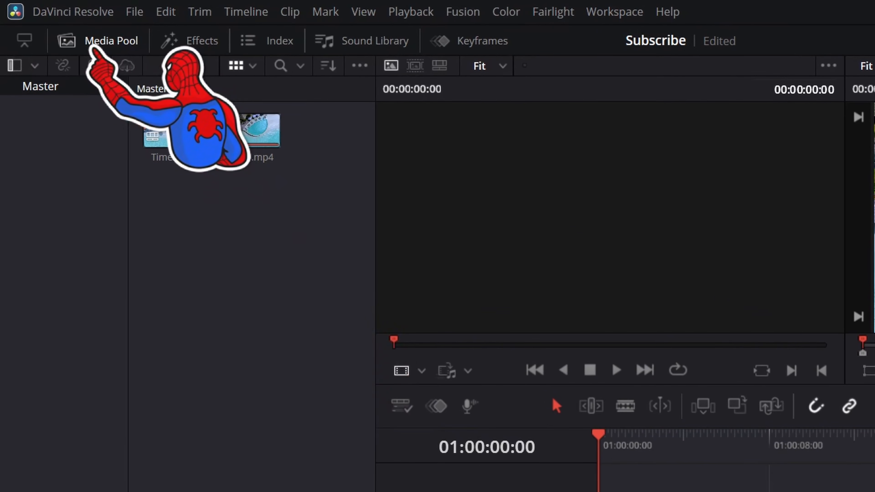
Place the basic Text title from the Titles effects on track V2 above video.mp4, starting at about 3 seconds.
left_click(111, 40)
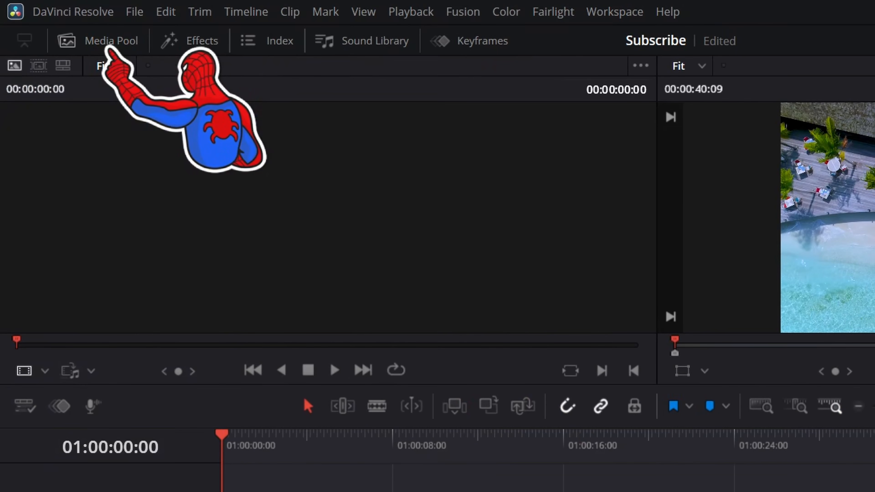
left_click(202, 40)
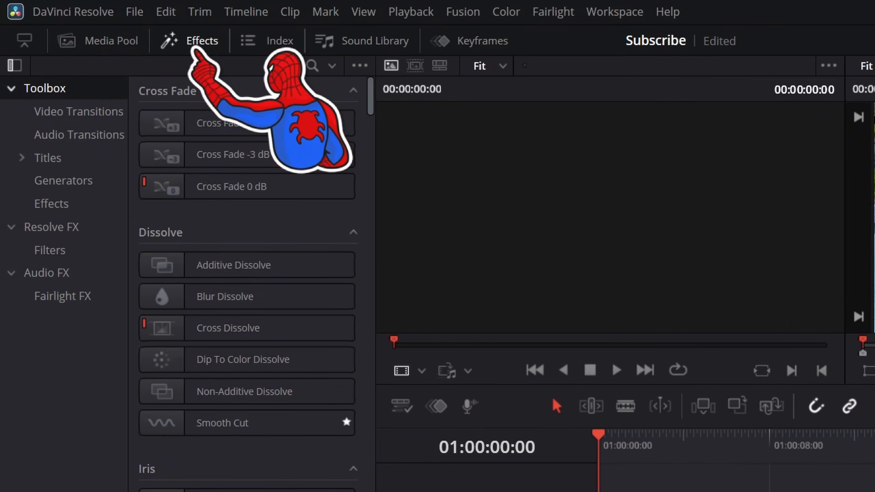
left_click(48, 159)
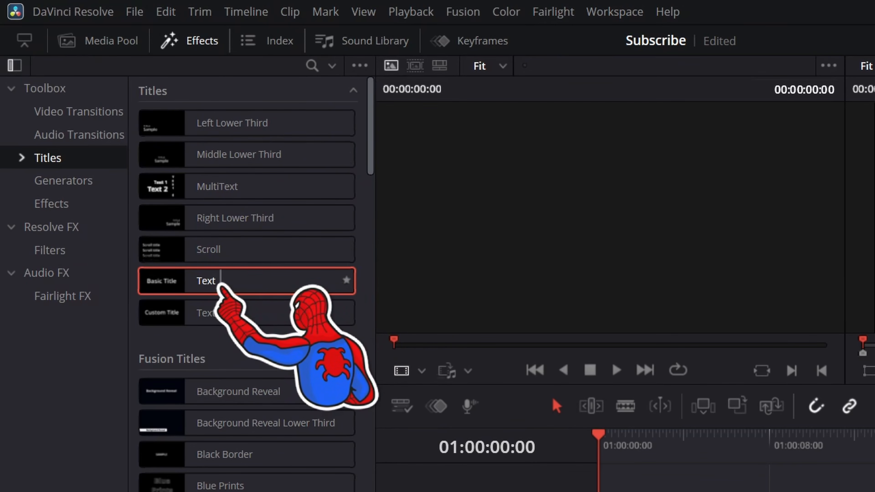
left_click_drag(222, 288, 672, 491)
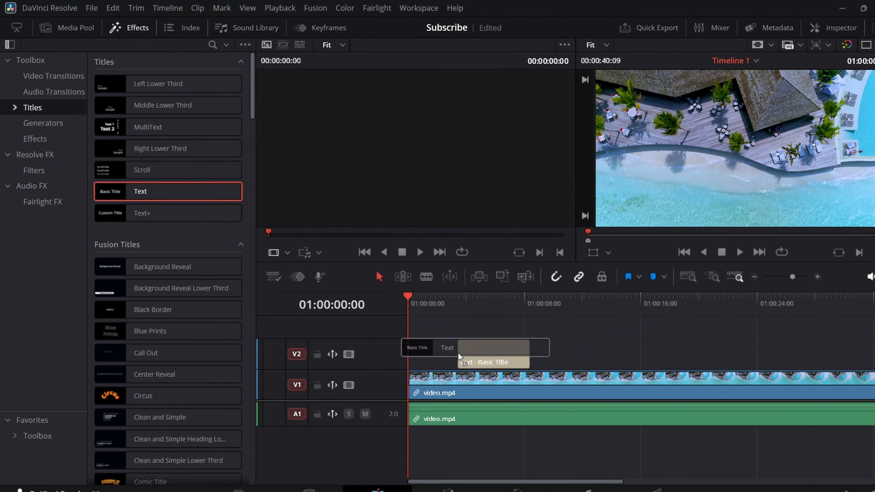
left_click_drag(458, 353, 458, 353)
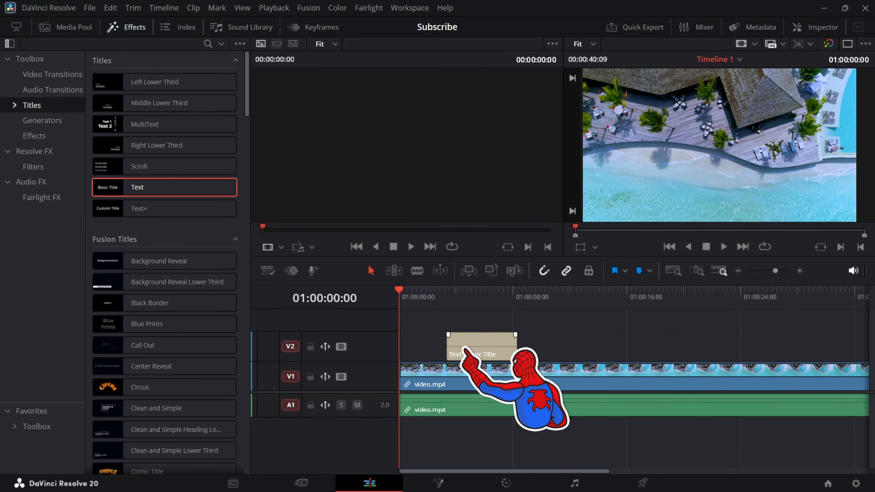
Play the timeline from 01:00:02:15 into the title clip to preview it, stopping at 01:00:04:16.
left_click_drag(399, 290, 436, 289)
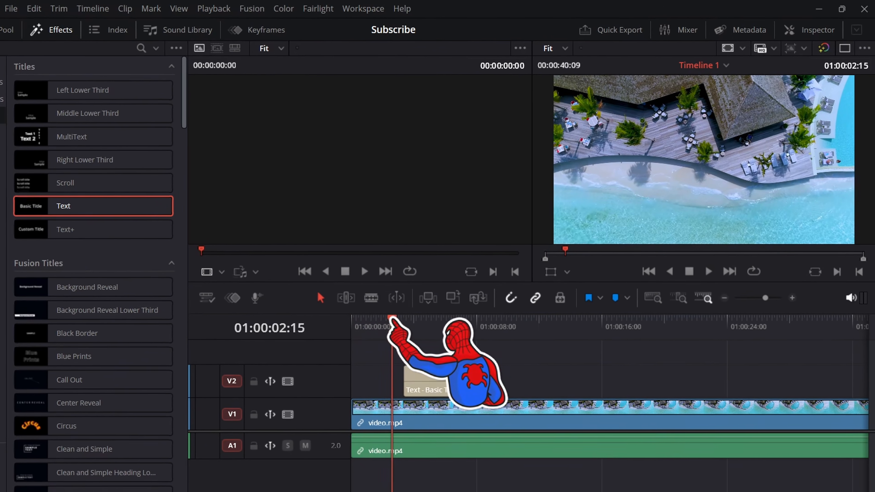
key("space")
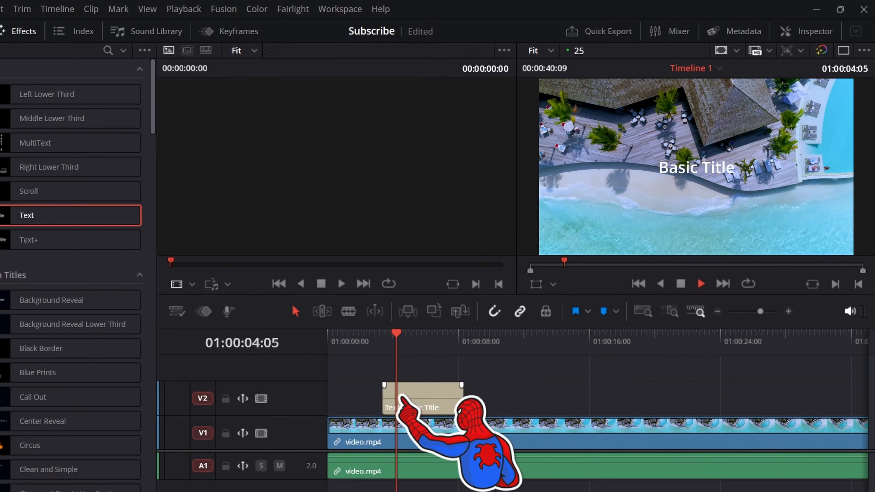
key("space")
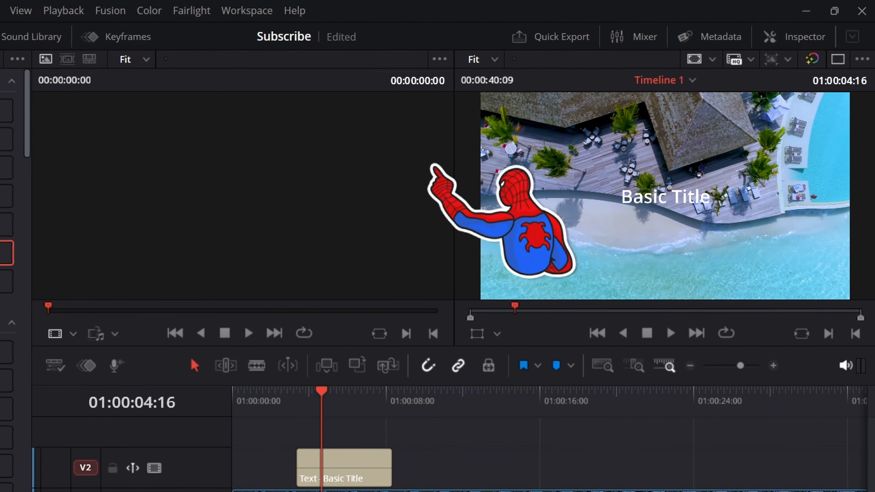
Switch to Single Viewer Mode and open the settings of the Basic Title clip on V2.
left_click(249, 11)
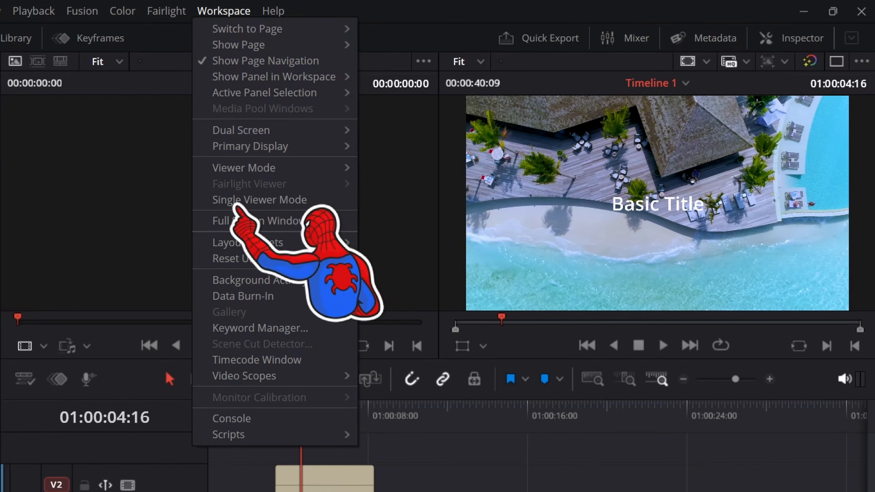
left_click(267, 201)
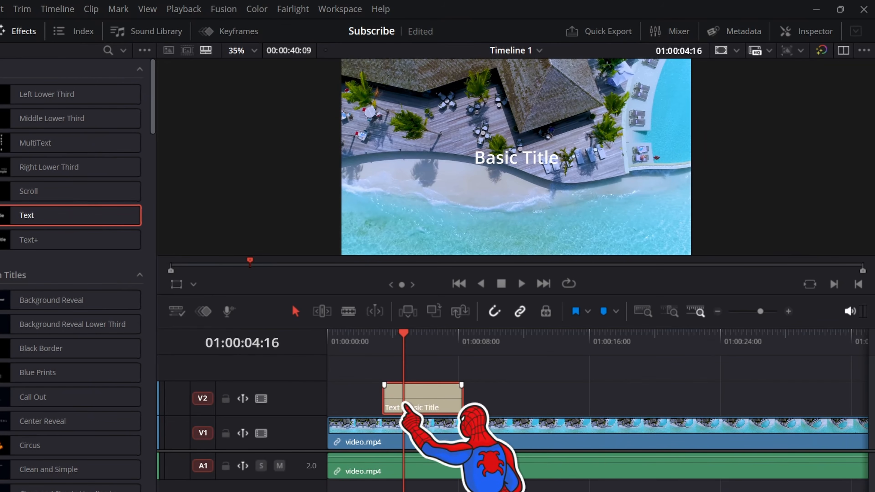
left_click(431, 404)
double_click(430, 404)
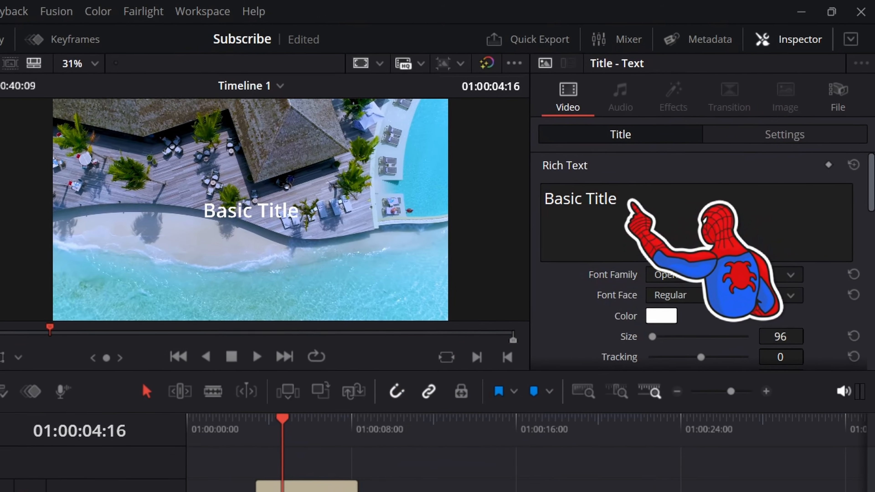
Try a multi-line text beginning "Write Whatever You Want" in the title, and replace it with "Subscribe Now".
left_click(669, 170)
type("W")
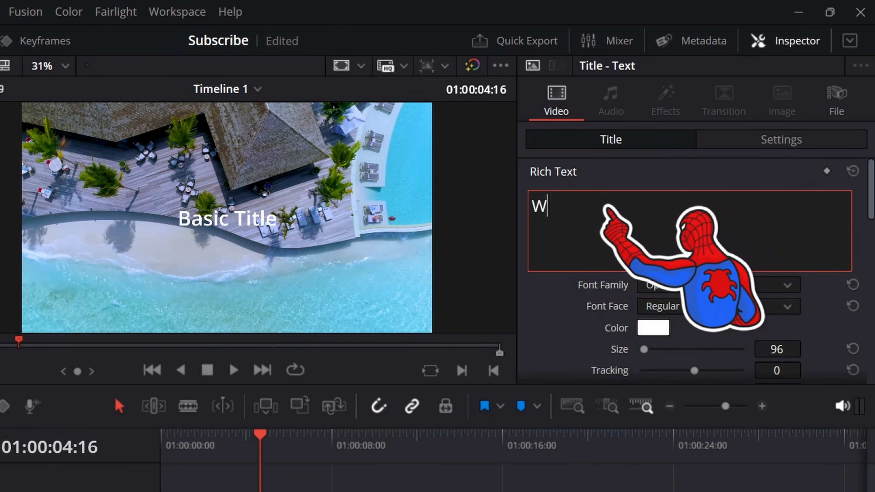
type("rite Whatever")
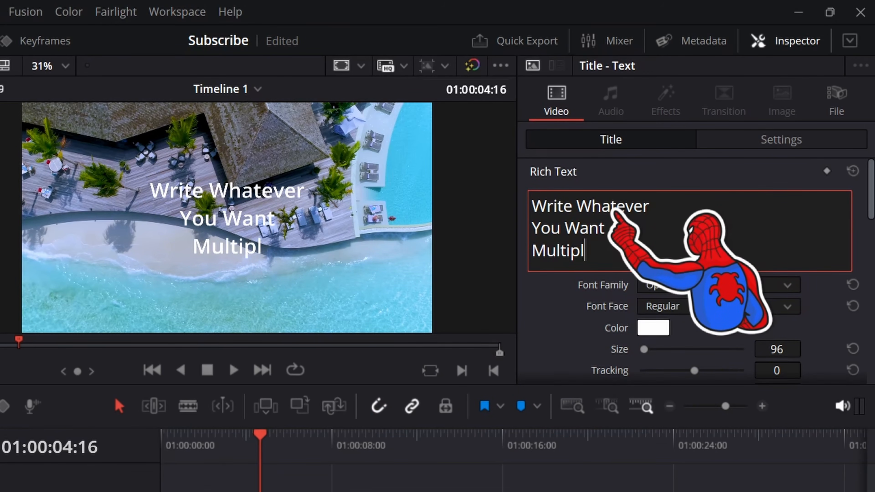
type("Subscribe Now")
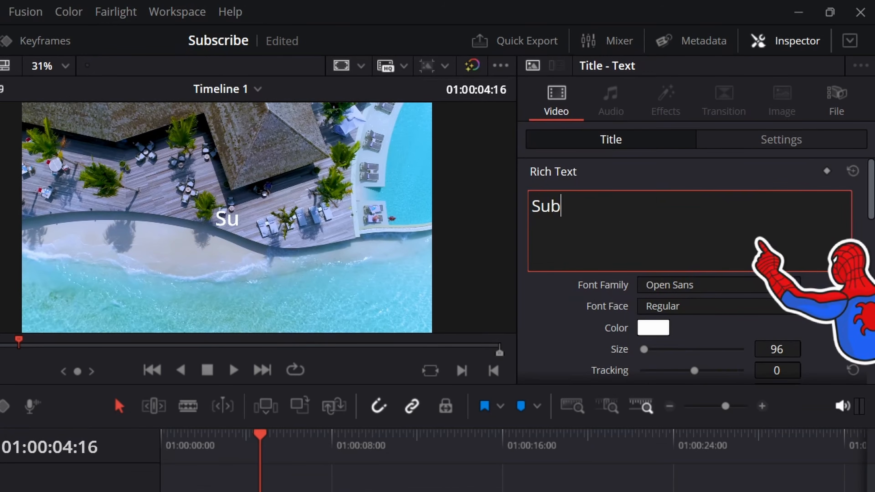
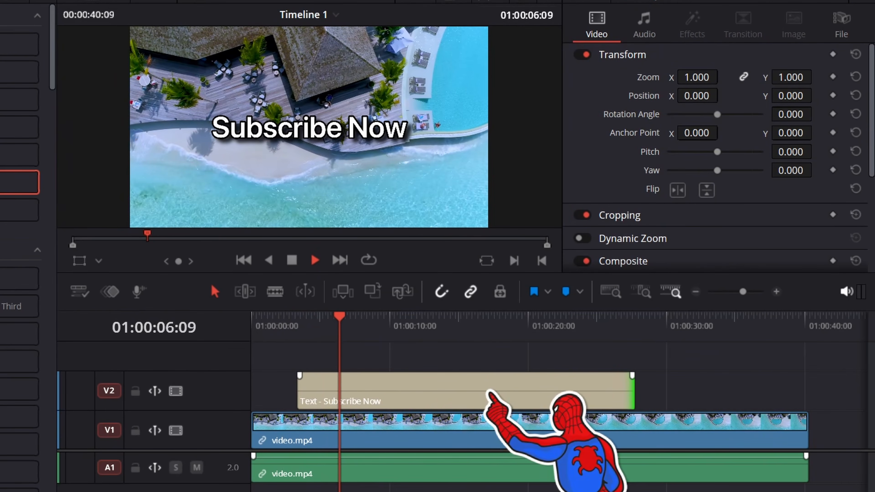
Trim the Subscribe Now title clip to about 3 seconds and place it at the very start of track V2.
left_click(485, 386)
key("space")
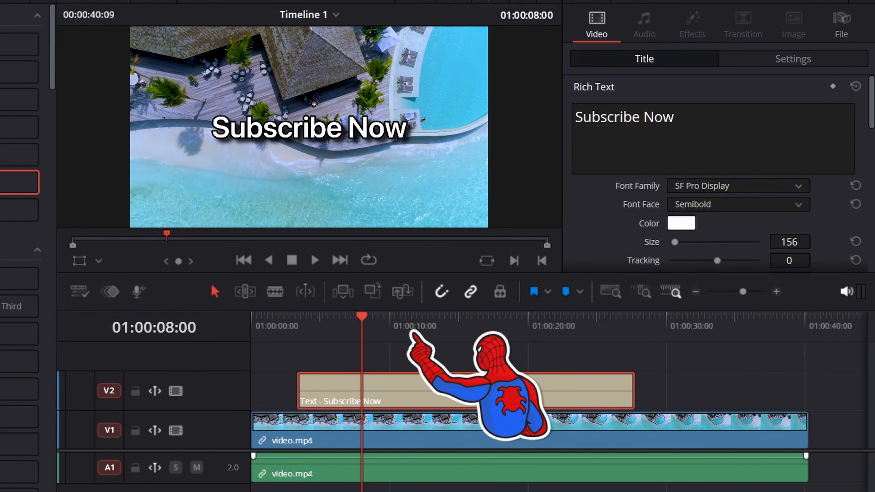
left_click_drag(629, 387, 243, 398)
left_click(345, 402)
left_click(644, 389)
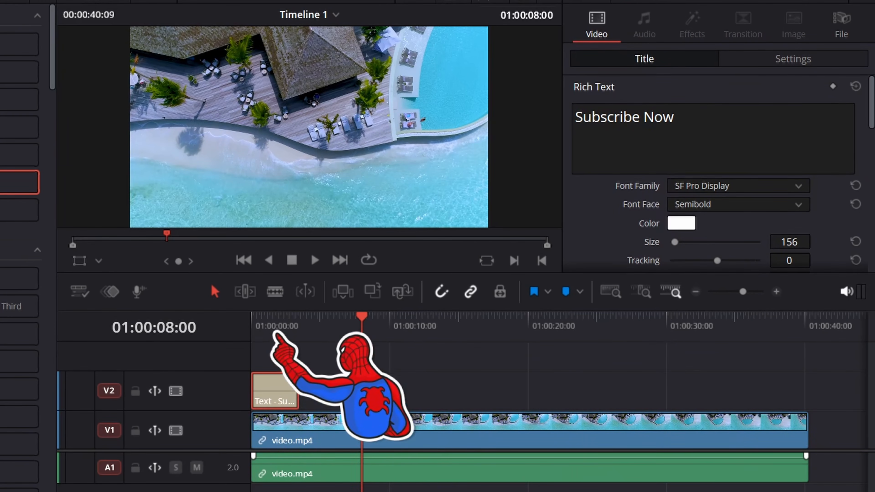
Play the timeline from its beginning through the end of the title clip to preview it.
left_click_drag(276, 322, 201, 324)
key("space")
left_click(355, 381)
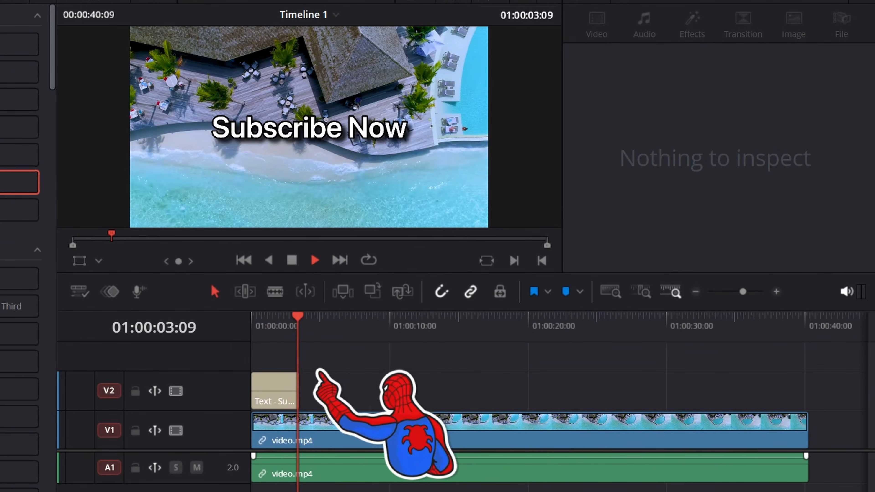
Move the Subscribe Now title along V2 to start at about 20 seconds and play the timeline from 01:00:19:09.
left_click_drag(275, 393, 571, 398)
left_click(519, 326)
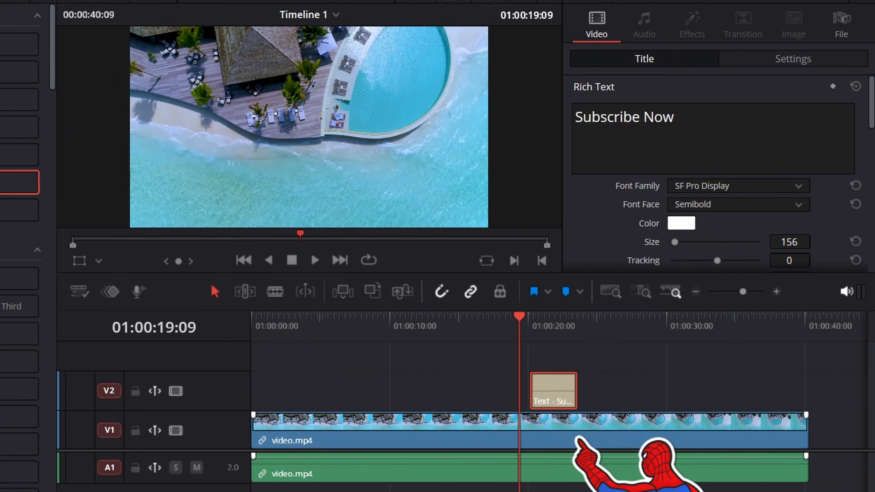
key("space")
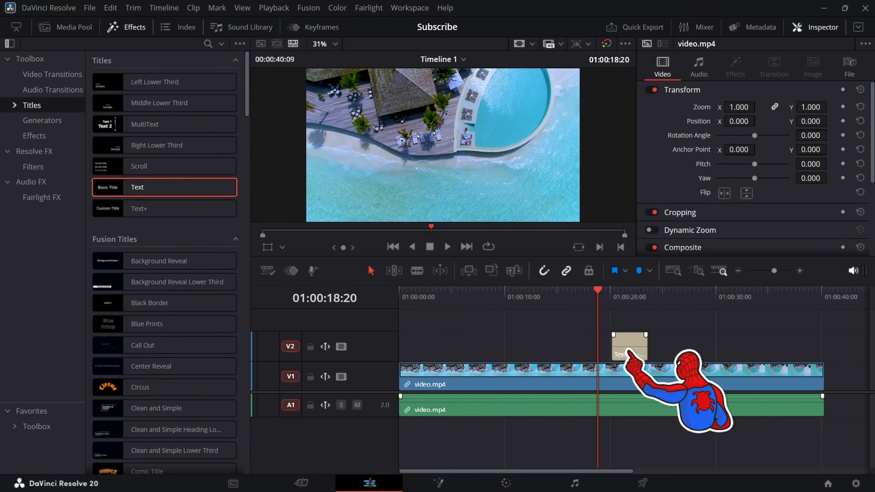
Add a fade-in of about 1 second to the start of the Subscribe Now title clip on V2.
left_click(629, 350)
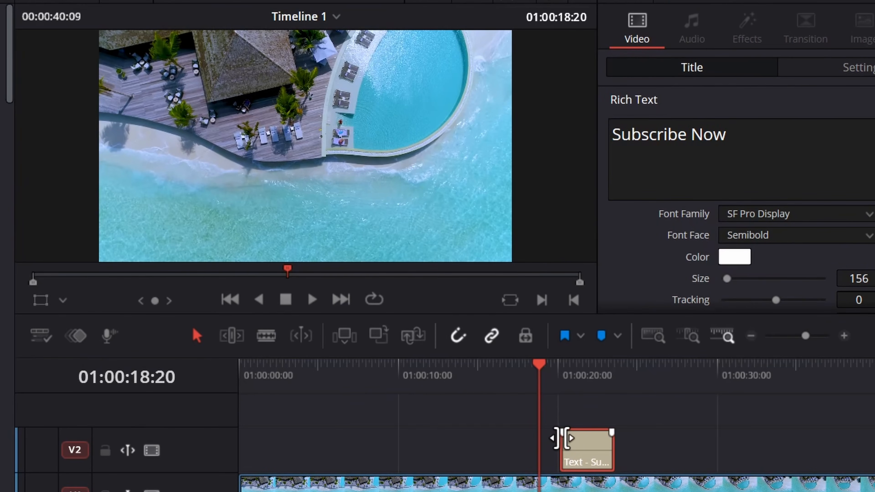
scroll(593, 445, "up", 4)
left_click_drag(689, 451, 460, 445)
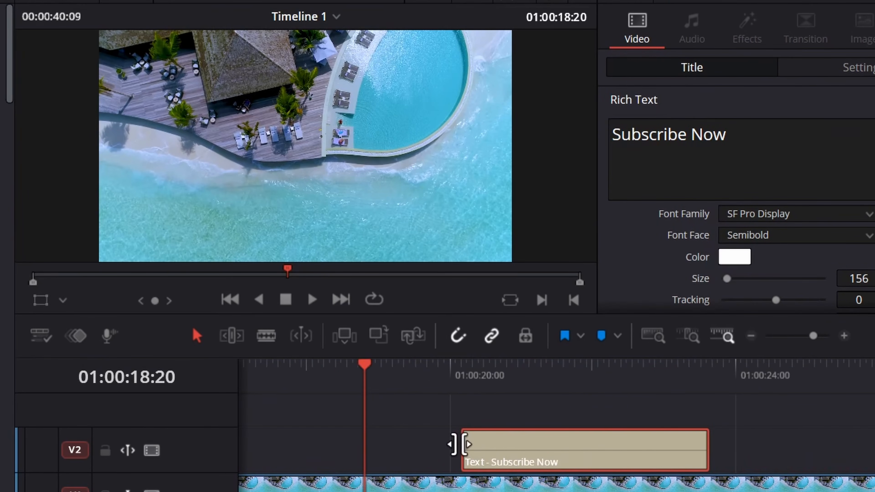
left_click(516, 418)
left_click(535, 443)
left_click_drag(525, 450, 435, 449)
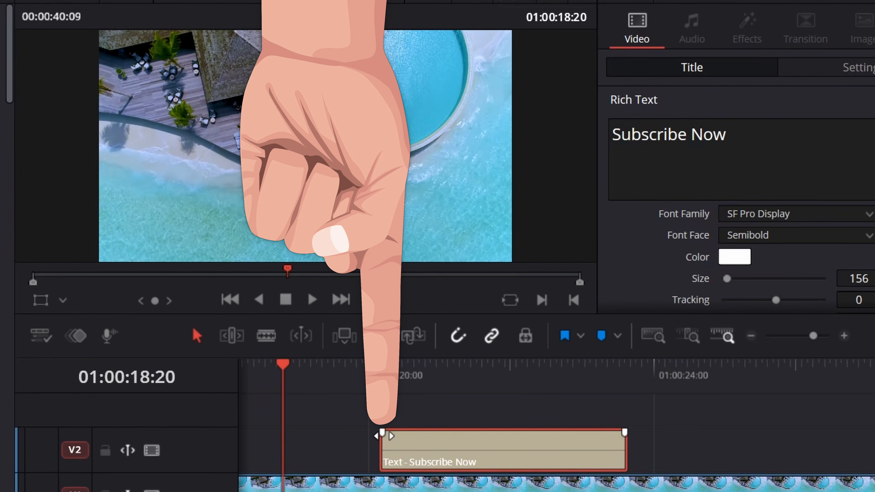
left_click_drag(382, 432, 452, 433)
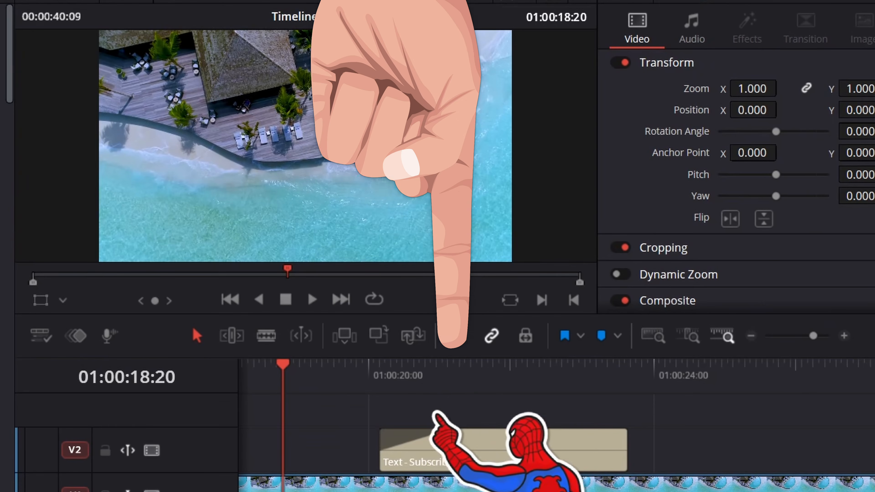
Preview the title's fade-in from 01:00:19:10, and try a longer fade-in of about 2.5 seconds.
left_click(326, 366)
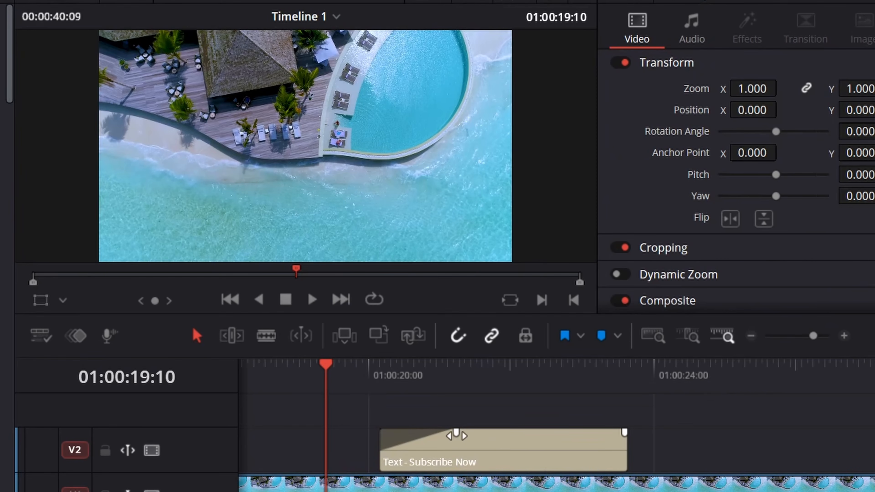
key("space")
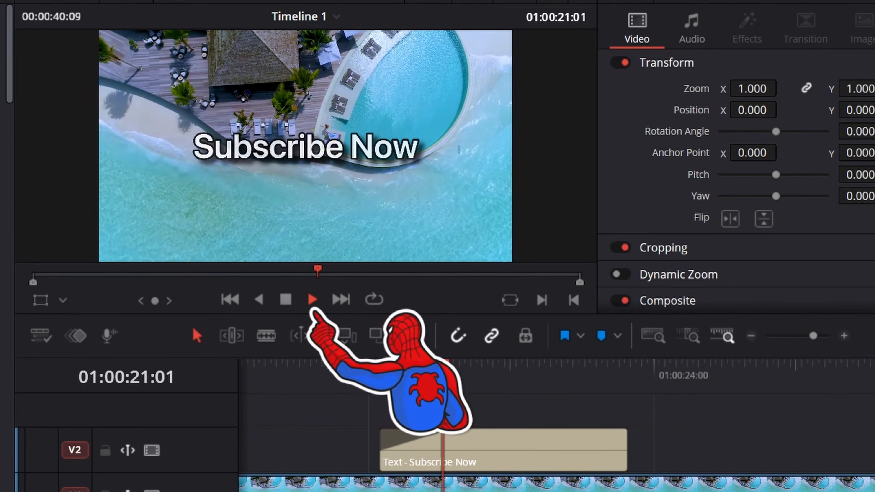
left_click(471, 444)
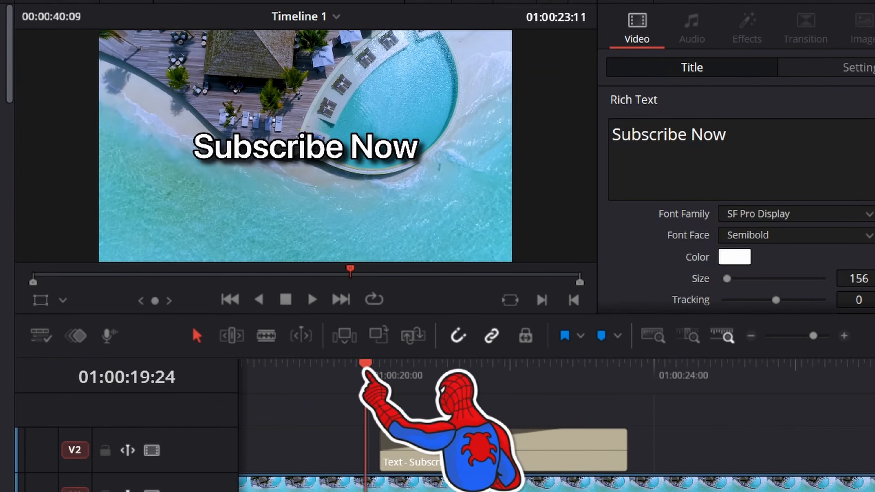
key("space")
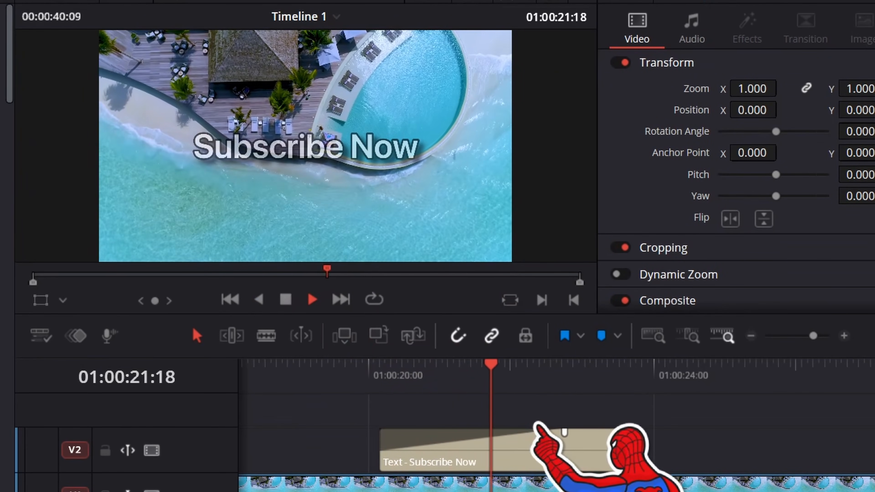
Give the title clip a fade-in and a fade-out of about 1 second each, and play it through.
left_click(564, 434)
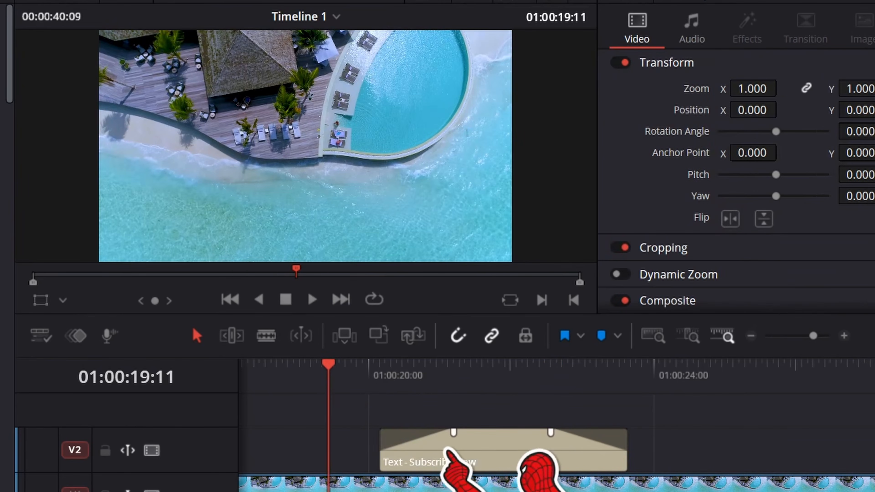
left_click(503, 441)
key("space")
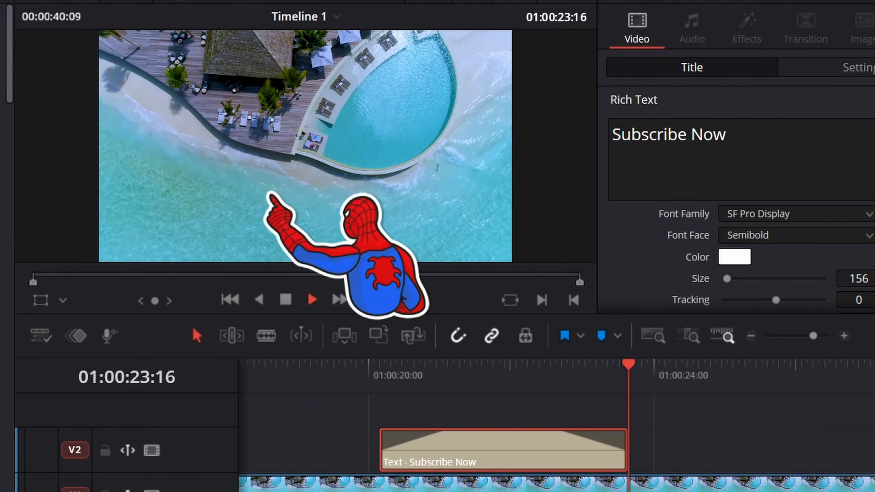
key("space")
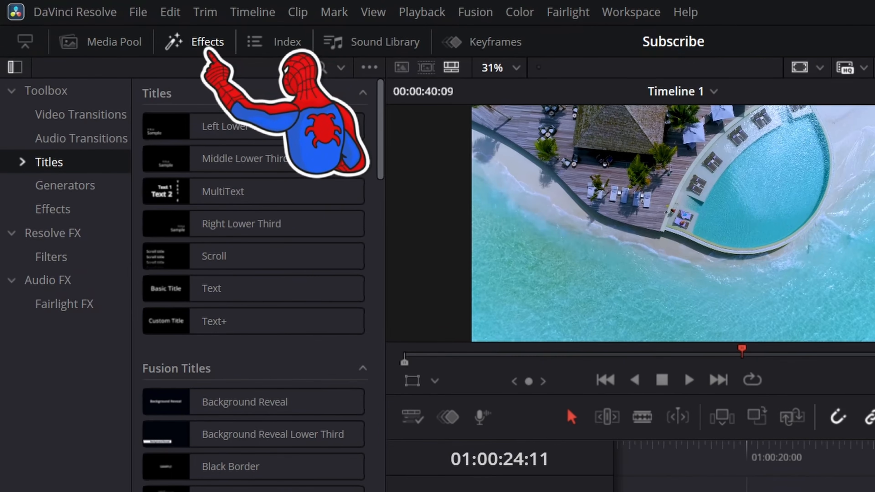
Apply the Slide video transition from the Motion group to the start of the title clip on V2.
left_click(83, 119)
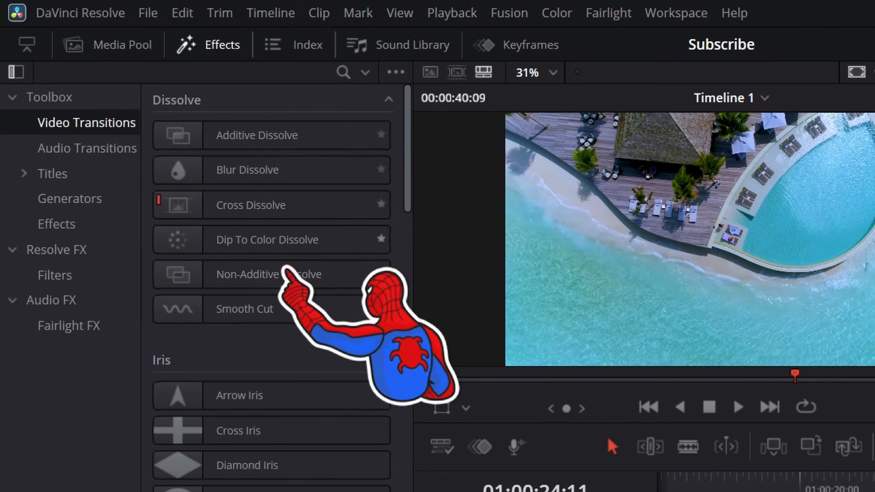
scroll(272, 276, "down", 5)
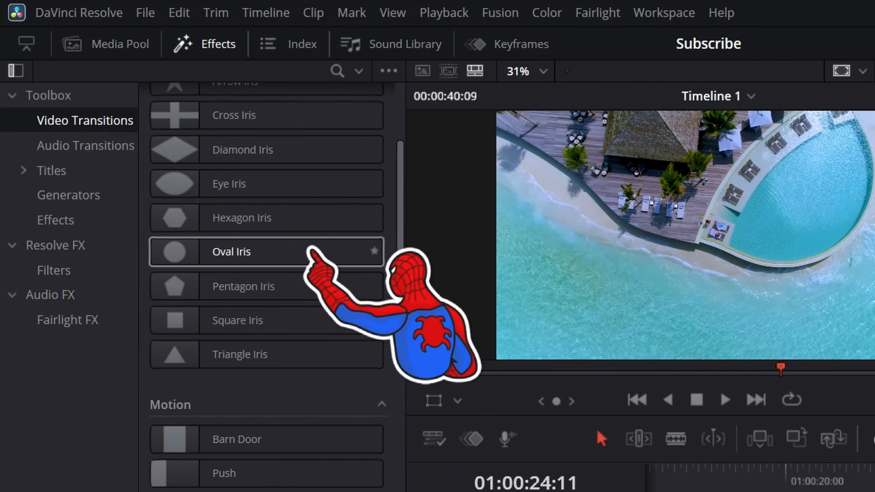
scroll(312, 250, "down", 3)
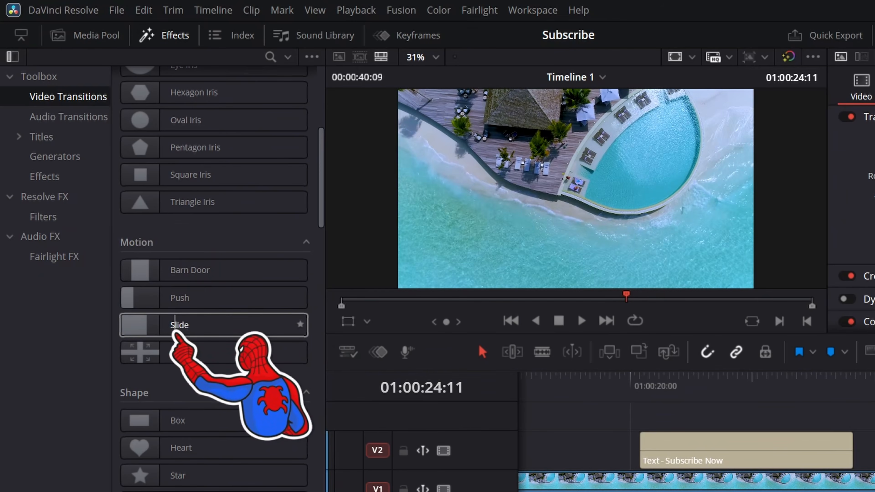
left_click_drag(190, 329, 671, 455)
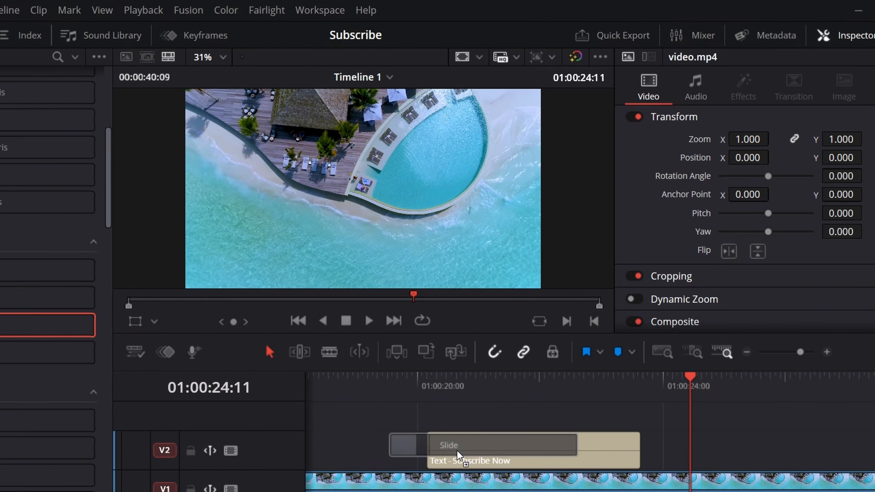
left_click_drag(457, 450, 454, 450)
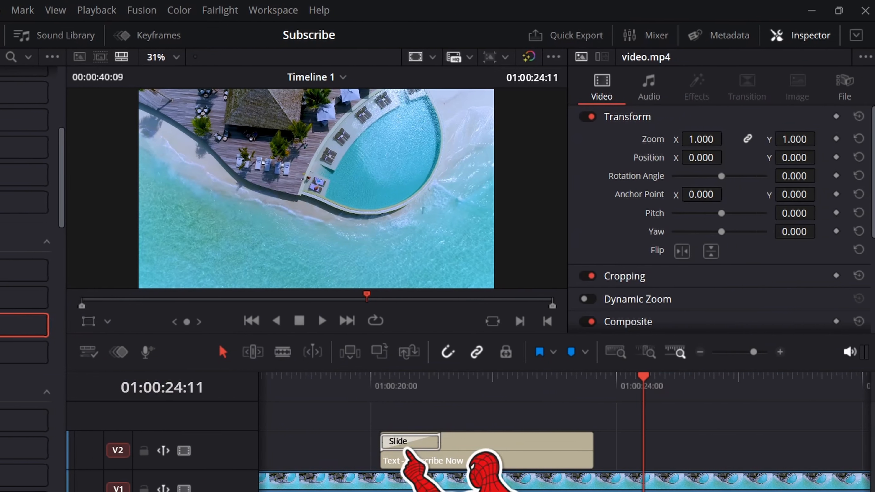
Open the Slide transition's settings and preview the transition from 01:00:19:24.
left_click(414, 385)
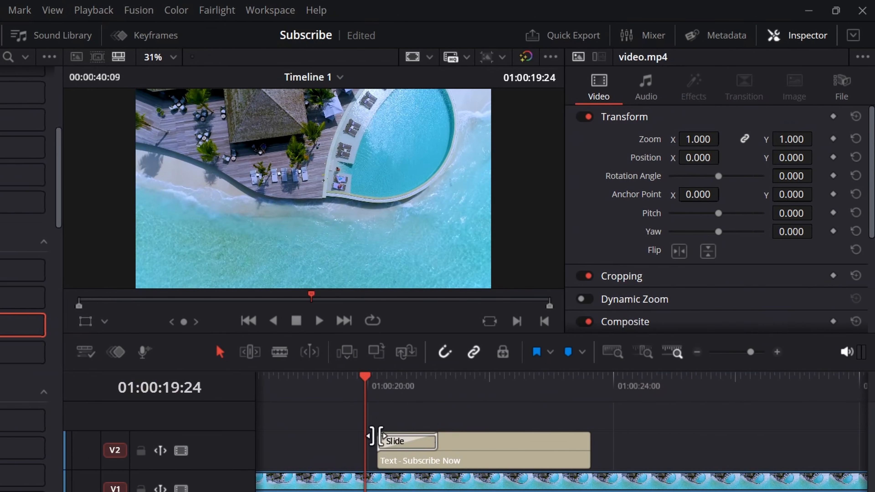
left_click(402, 447)
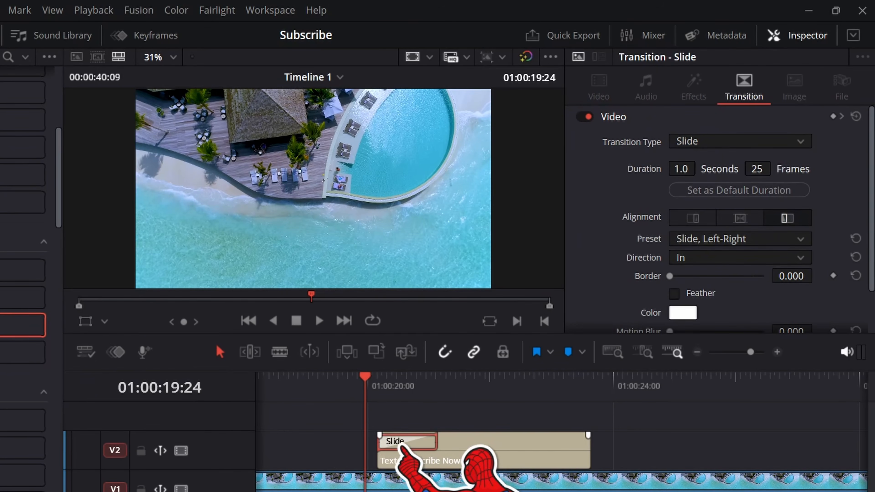
key("space")
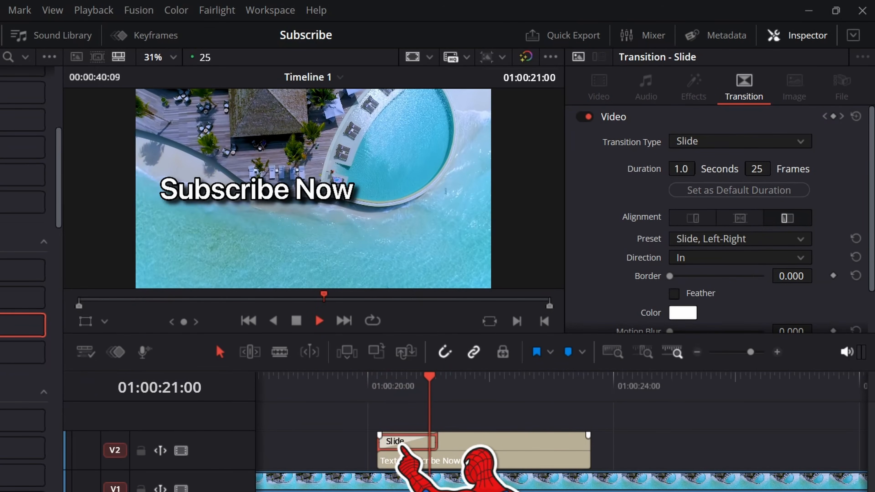
key("space")
Set the Slide transition's preset to Slide, Bottom-Up and preview the title's entrance.
left_click(388, 452)
left_click(400, 445)
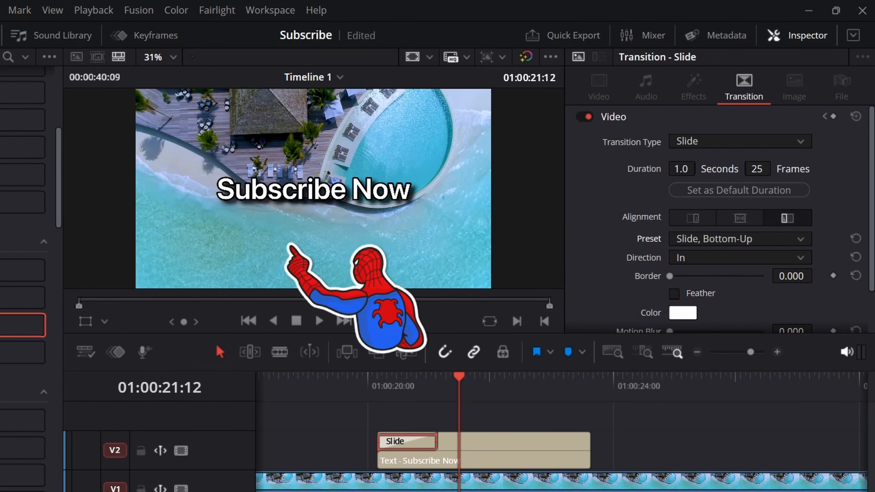
left_click(360, 384)
key("space")
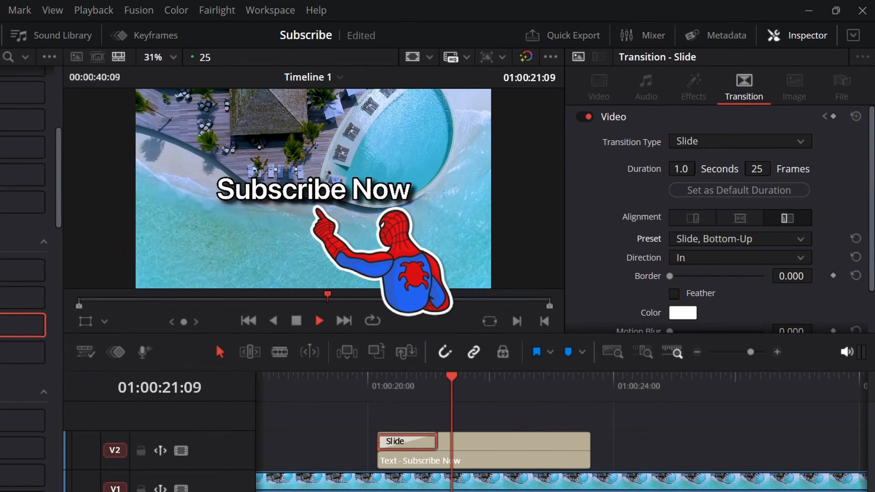
key("space")
Change the Slide transition's preset to Slide, Top-Down and play the timeline from just before the title.
left_click(708, 237)
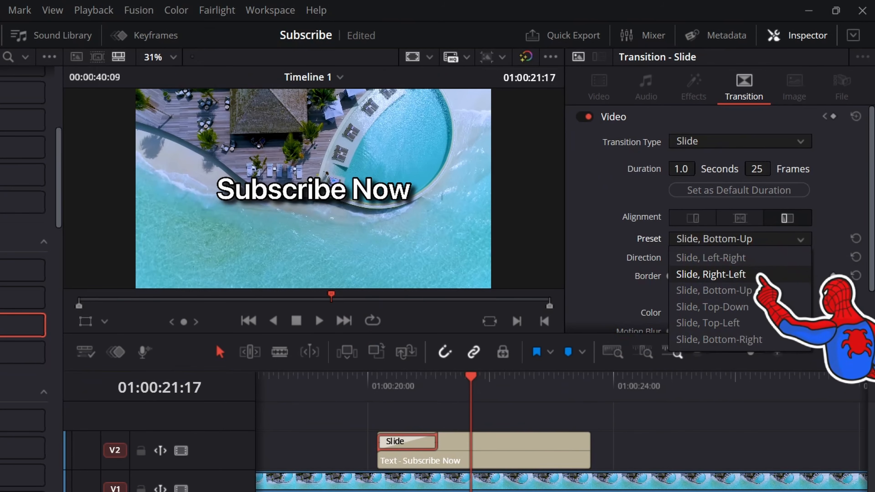
left_click(712, 307)
left_click(363, 385)
key("space")
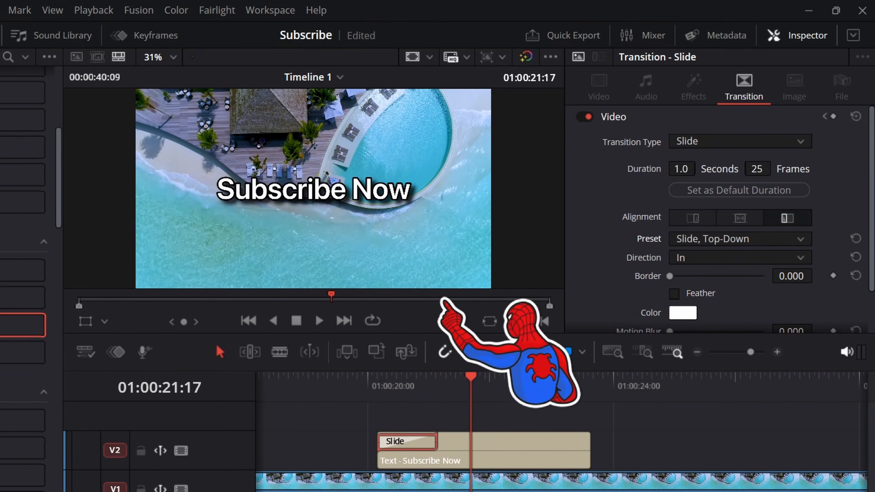
Lengthen the Slide transition to 2.0 seconds (51 frames) and preview the slower entrance from 01:00:19:21.
key("space")
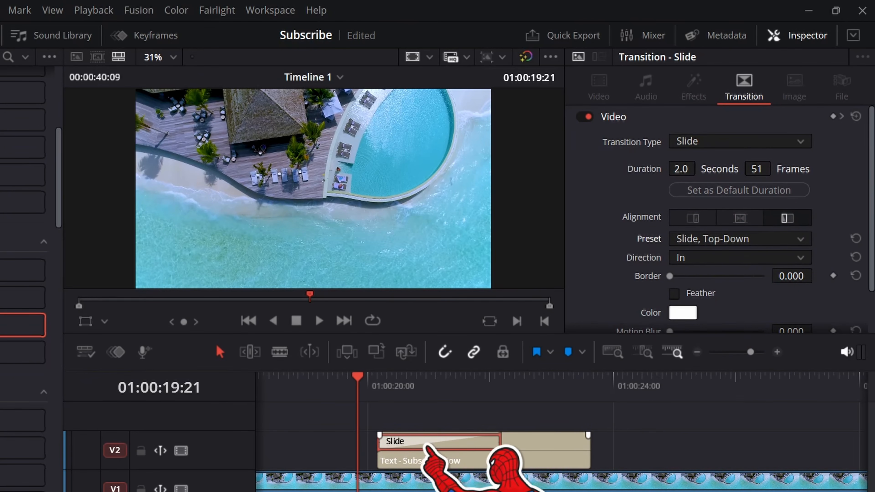
key("space")
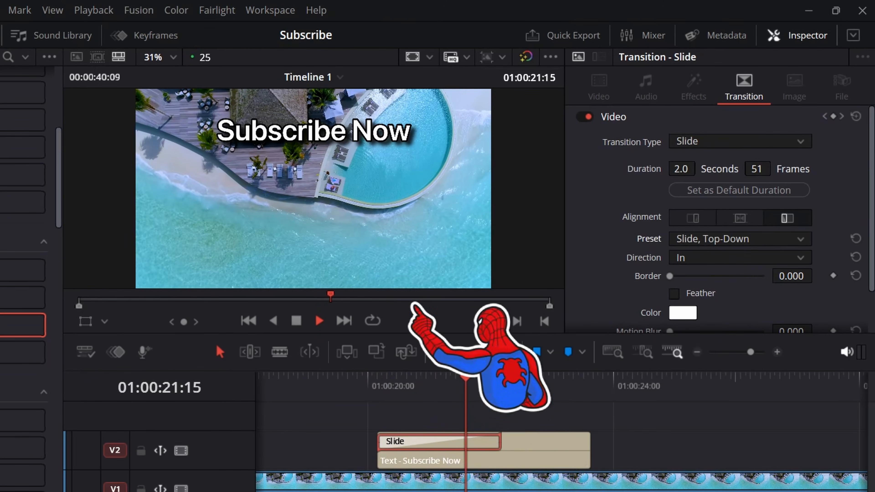
key("space")
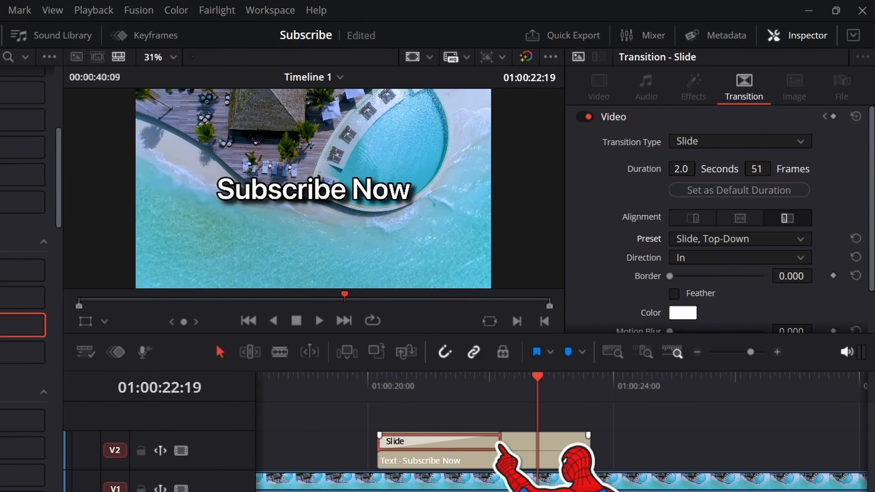
Shorten the Slide transition to 26 frames and preview the title's entrance.
left_click_drag(502, 445, 440, 440)
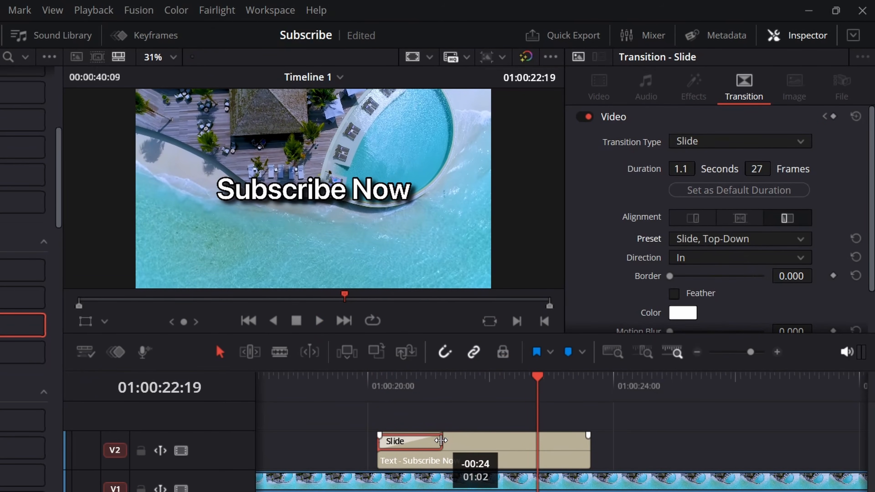
left_click(377, 389)
key("space")
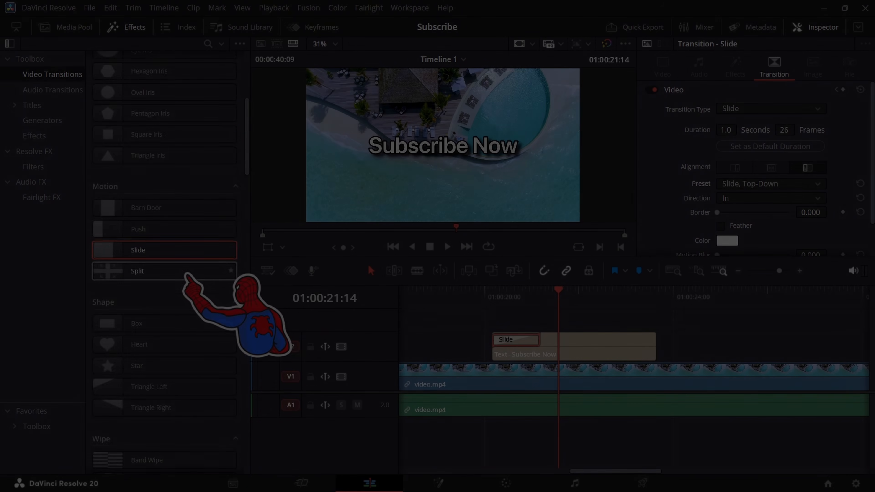
Replace the Slide transition at the start of the title clip with Center Wipe from the Wipe group.
scroll(197, 267, "down", 3)
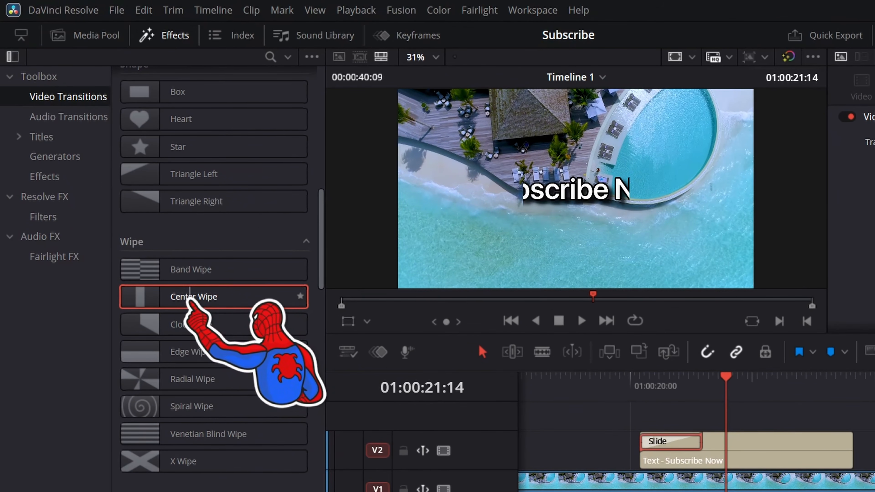
left_click_drag(190, 296, 530, 376)
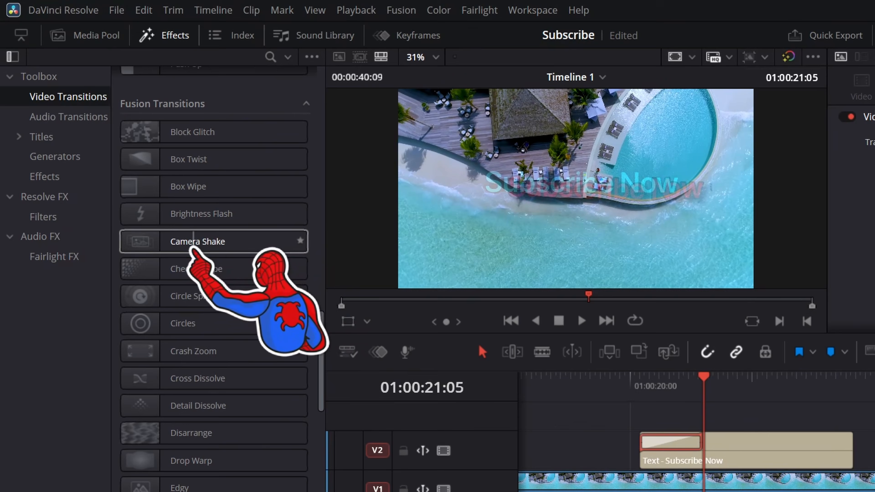
Apply the Crash Zoom Fusion transition to the start of the title clip and preview it from just before the title.
left_click_drag(193, 242, 279, 281)
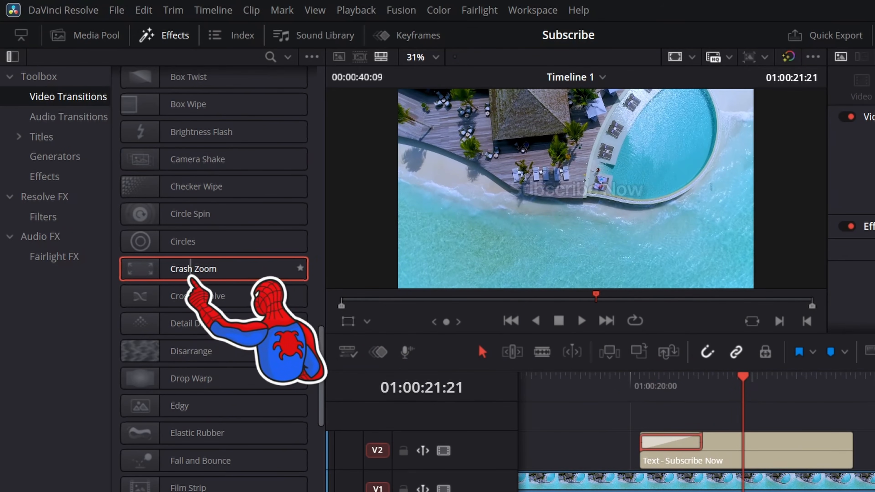
left_click_drag(190, 278, 641, 445)
left_click(626, 378)
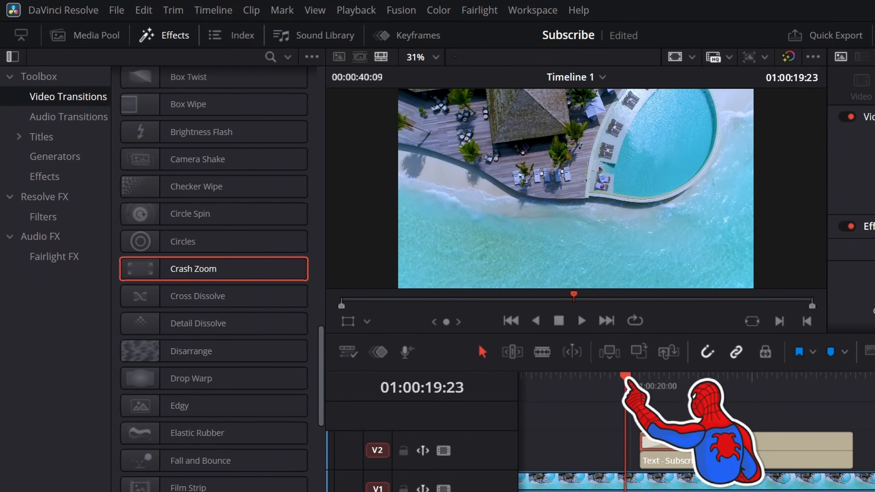
Replace the transition at the start of the title clip with Drop Warp and play it from just before the title.
left_click(219, 381)
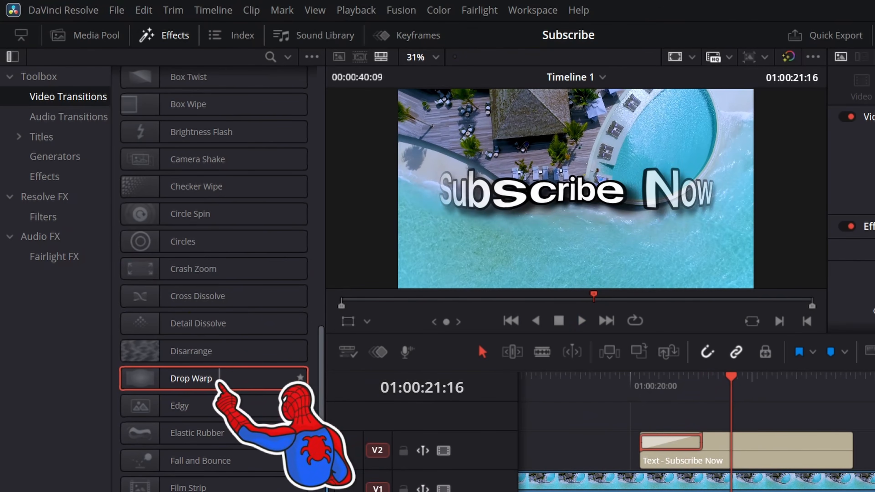
left_click_drag(220, 381, 658, 443)
left_click(624, 379)
key("space")
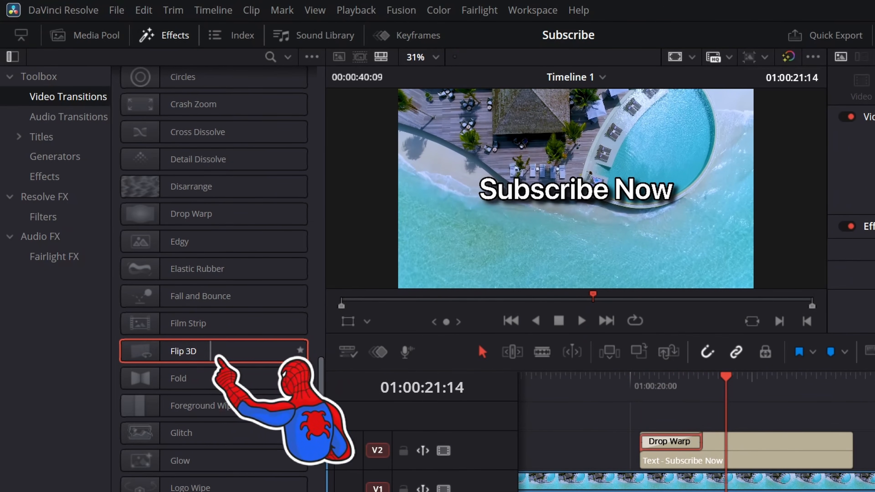
Replace the title's starting transition with Flip 3D and play back the animated entrance.
left_click_drag(193, 348, 658, 443)
left_click(598, 324)
key("space")
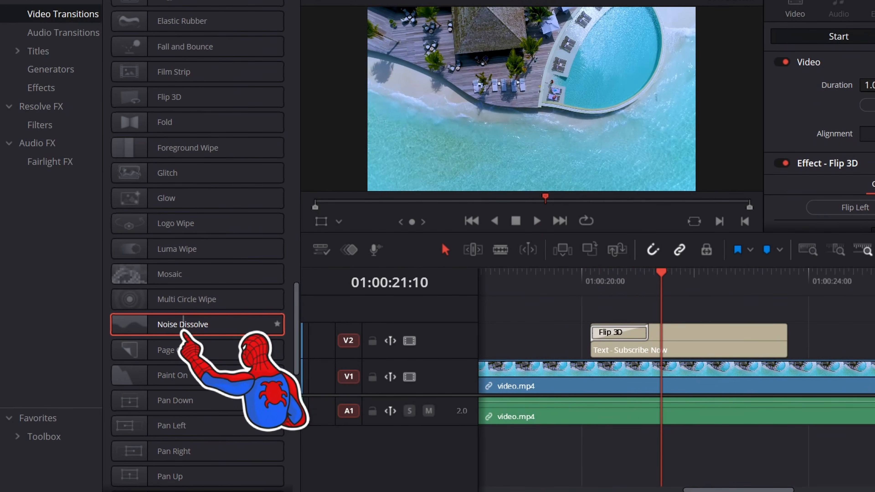
Replace the title's starting transition with Noise Dissolve and preview the entrance.
left_click_drag(183, 330, 602, 333)
left_click(573, 278)
key("space")
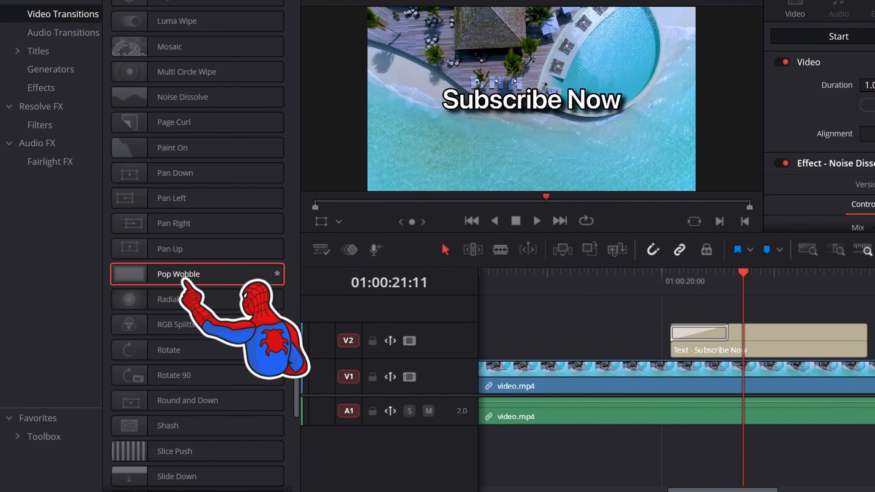
Swap the title's starting transition for Pop Wobble and play the timeline from just before the title.
left_click_drag(183, 274, 671, 334)
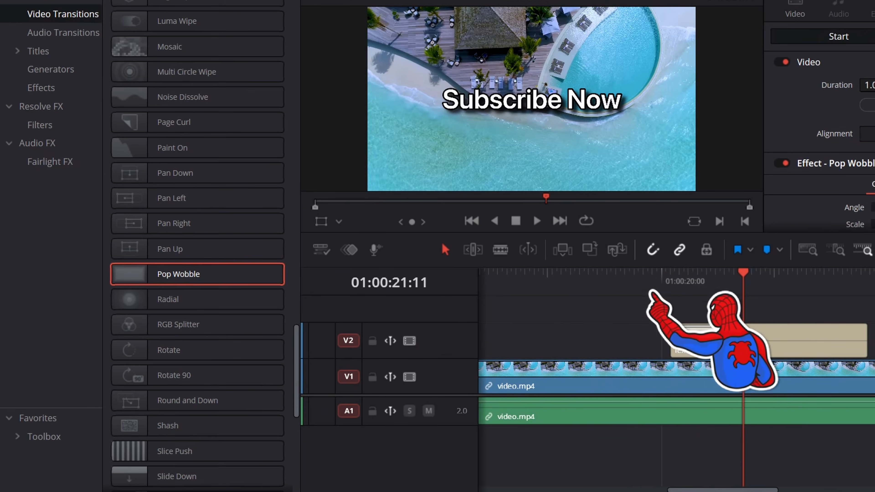
left_click(653, 291)
key("space")
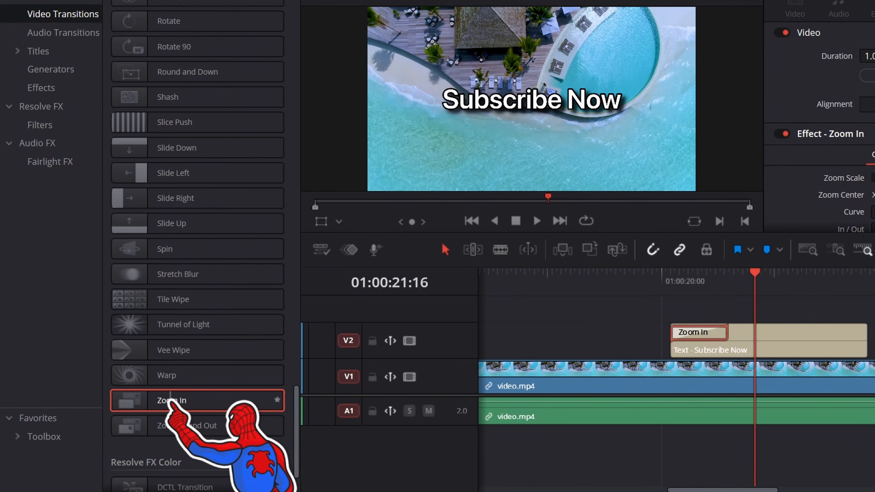
Add the Zoom In transition to the end of the Subscribe Now title clip and play back the title's exit.
left_click_drag(171, 399, 842, 339)
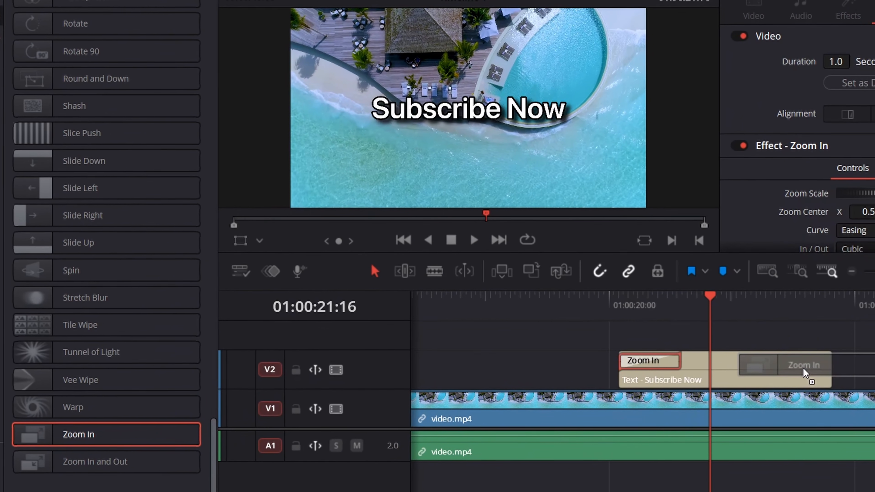
left_click_drag(803, 367, 809, 363)
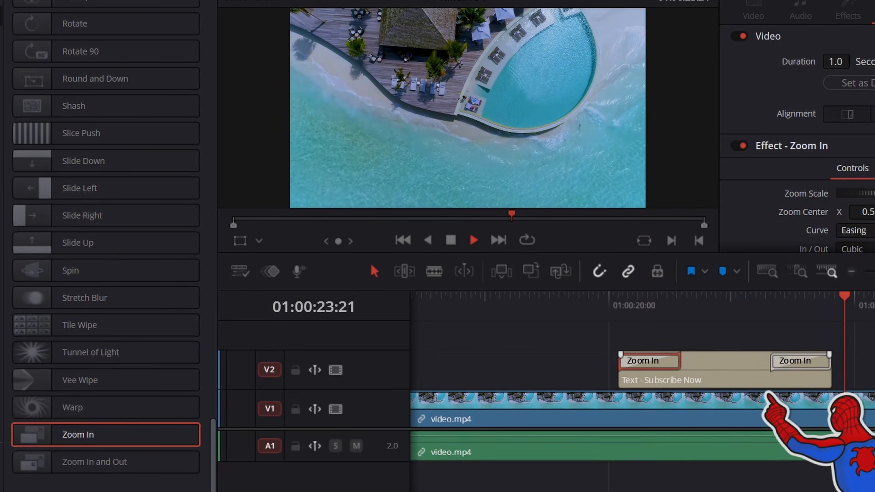
key("space")
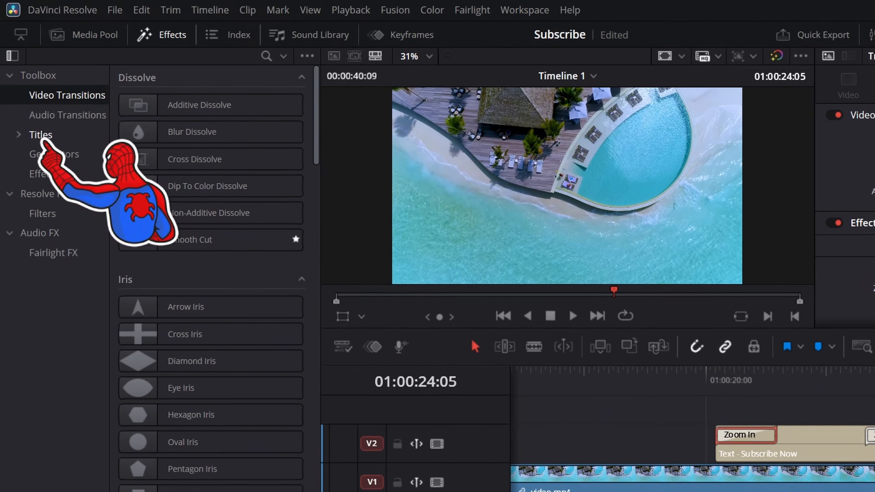
Place the Clean and Simple Heading Lower Third Fusion title on V2 above the video and play it.
left_click(34, 107)
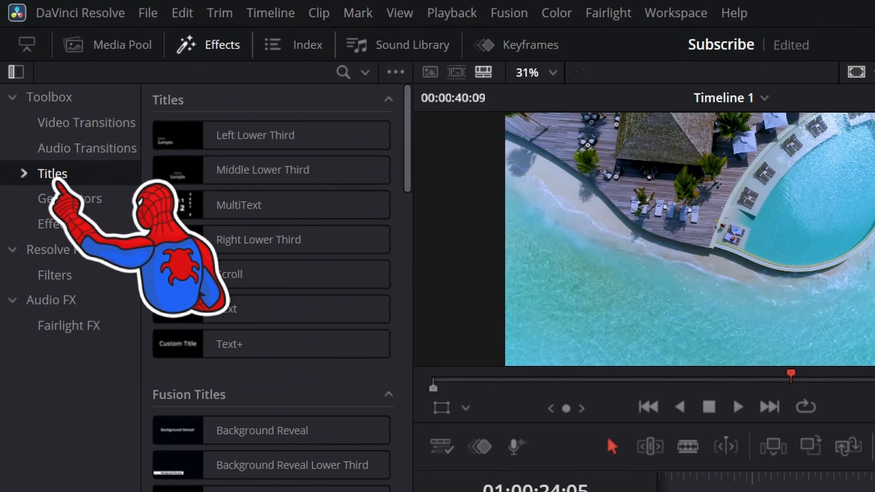
scroll(258, 276, "down", 5)
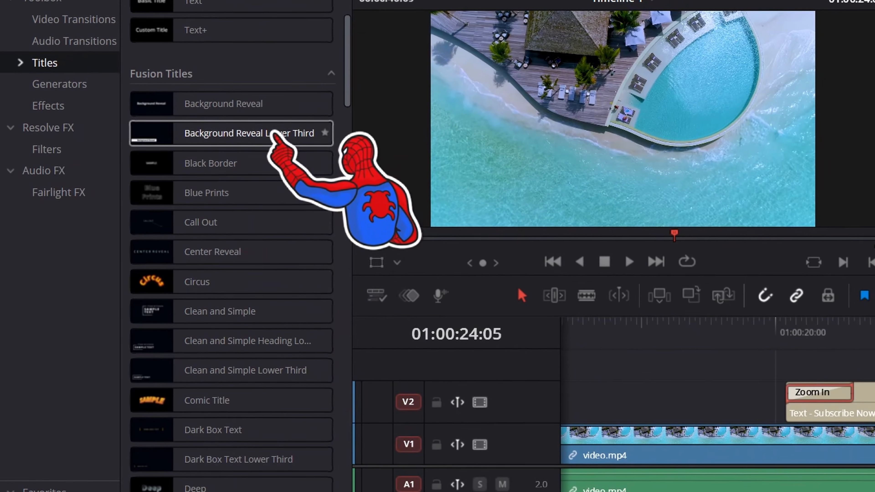
mouse_move(329, 280)
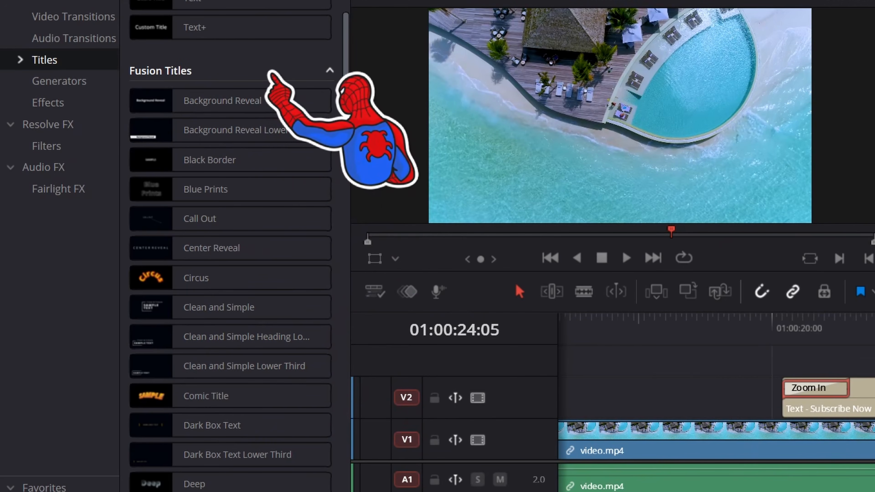
mouse_move(242, 334)
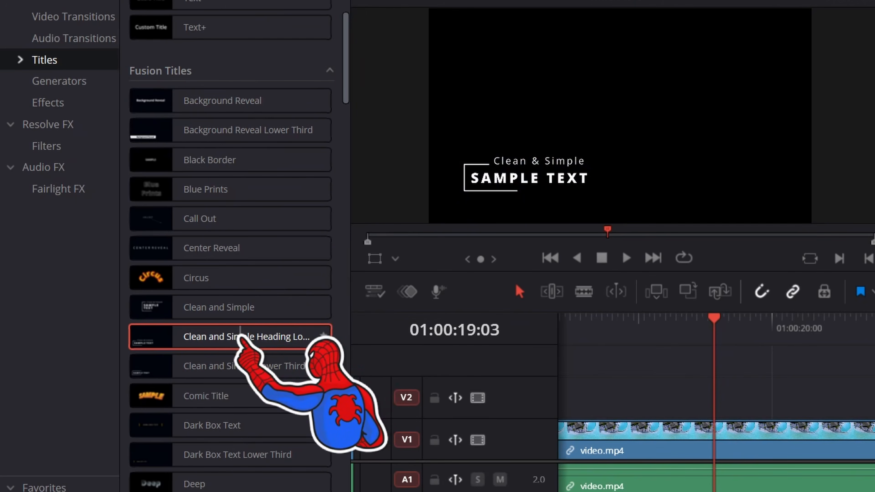
left_click_drag(241, 338, 747, 400)
key("space")
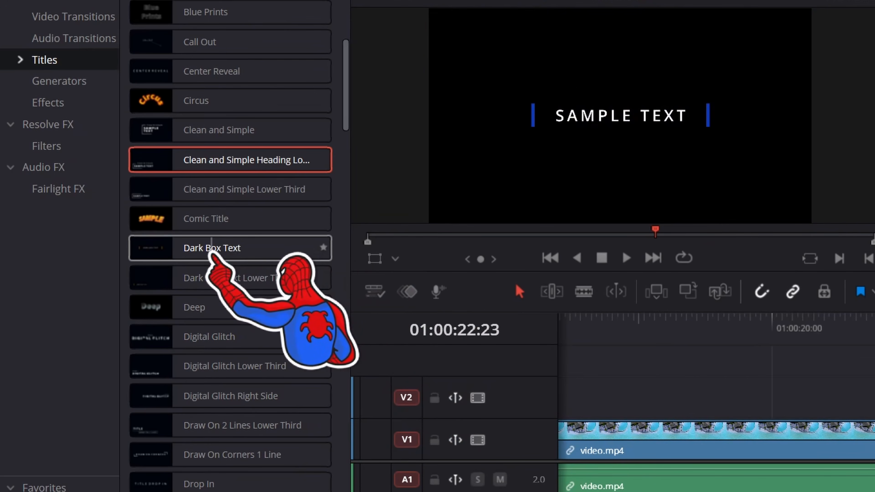
Try the Dark Box Text and Digital Glitch Fusion titles in turn on V2 above the video.
left_click(206, 248)
left_click_drag(207, 248, 736, 372)
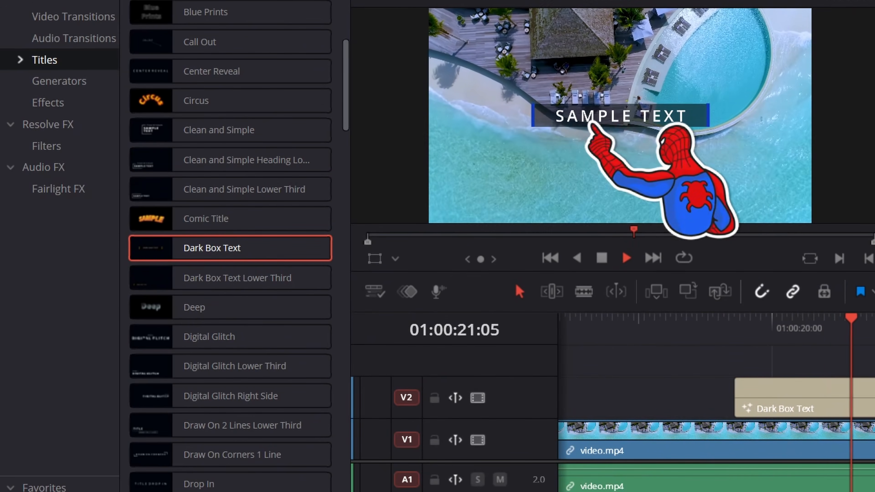
left_click(209, 248)
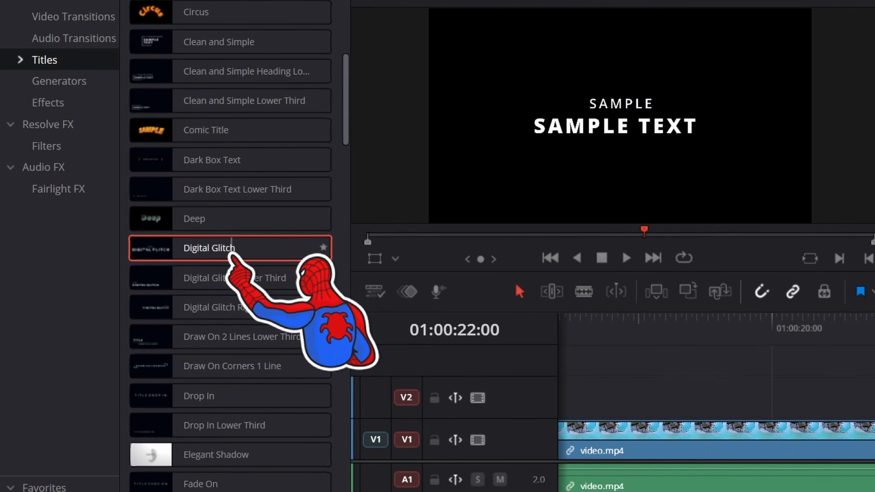
left_click_drag(209, 248, 644, 375)
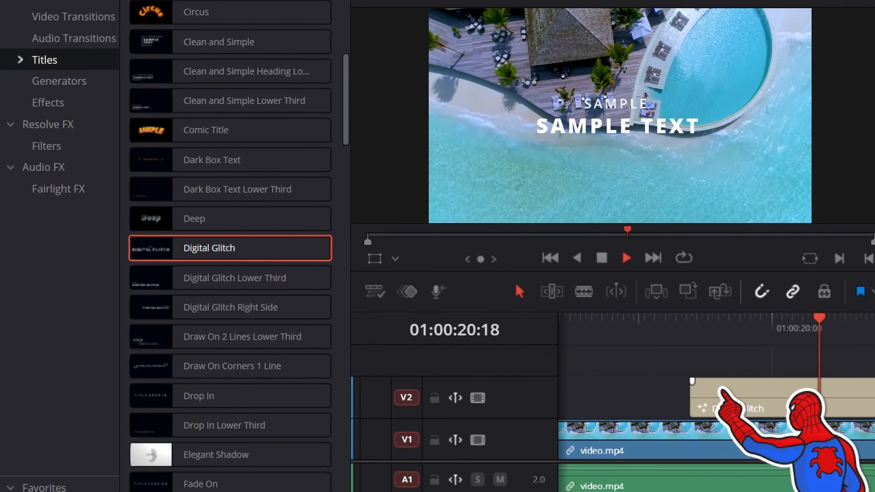
Place the Draw On Corners 1 Line title on V2 above the video and preview its animation.
left_click(217, 366)
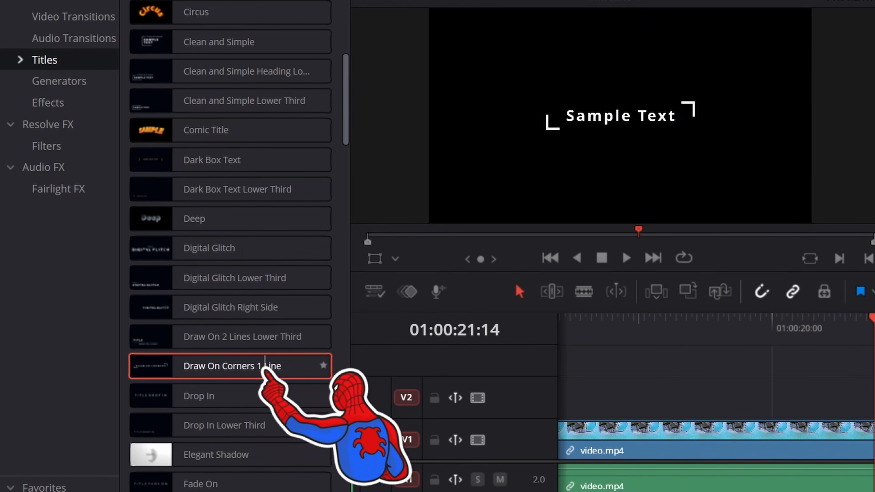
left_click_drag(319, 366, 687, 396)
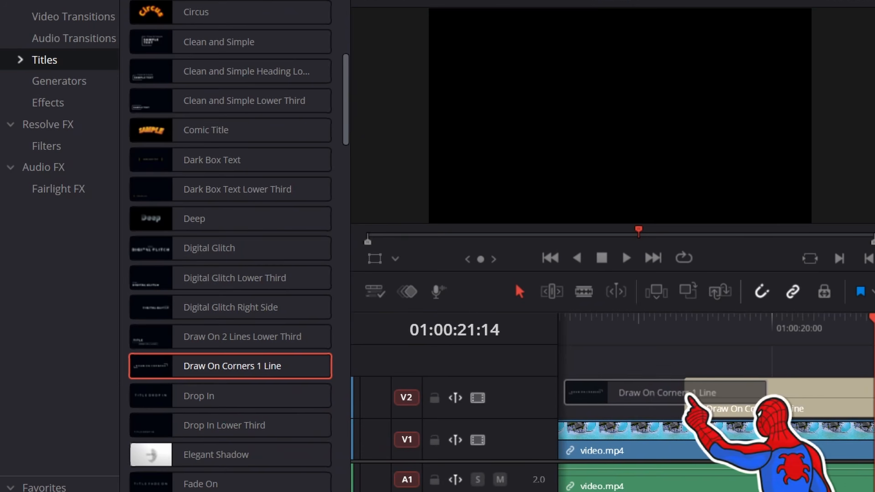
left_click_drag(687, 396, 706, 397)
key("space")
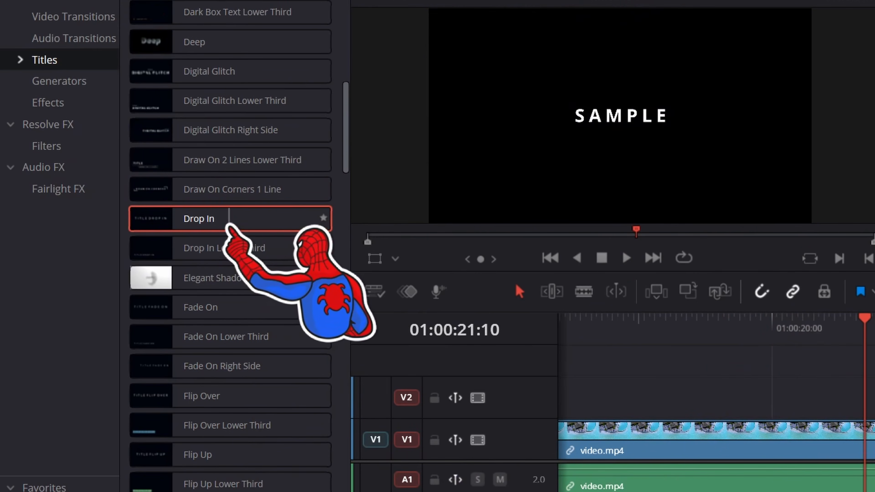
Try the Drop In and Fade On Fusion titles one after the other on V2.
left_click_drag(230, 221, 749, 379)
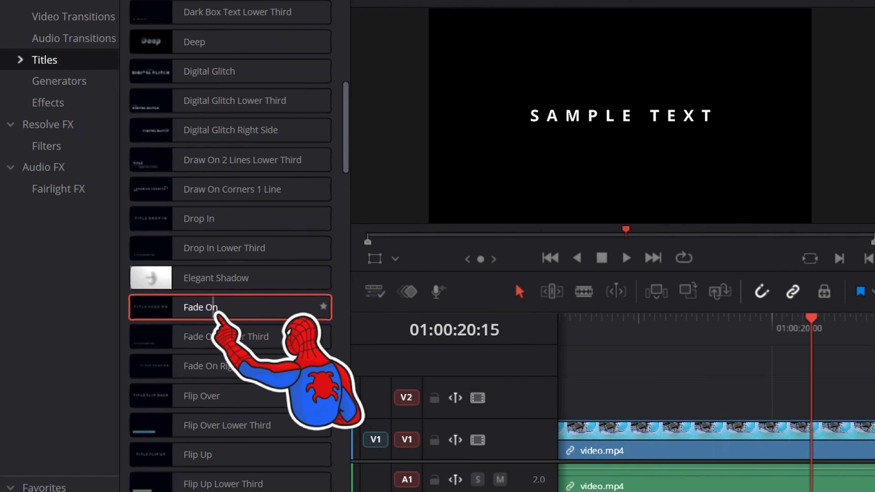
left_click_drag(230, 307, 713, 397)
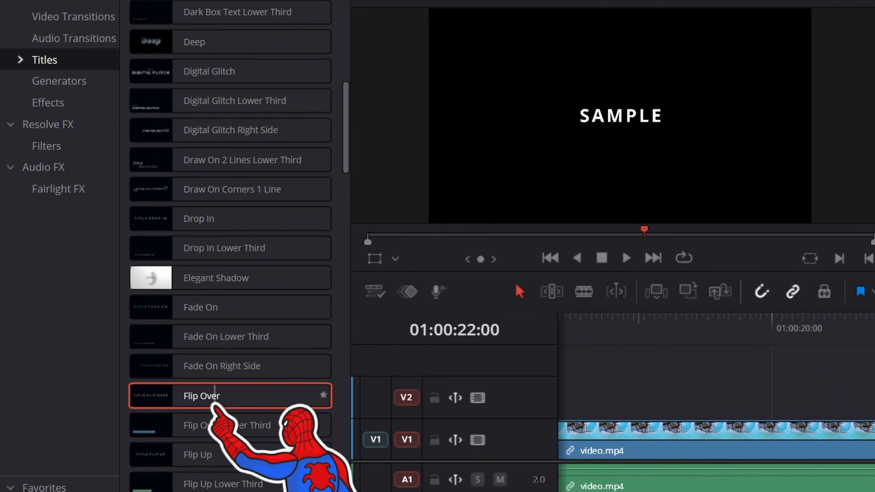
Try the Flip Over and Flip Up Fusion titles in turn on V2 and preview them over the video.
left_click_drag(231, 396, 635, 396)
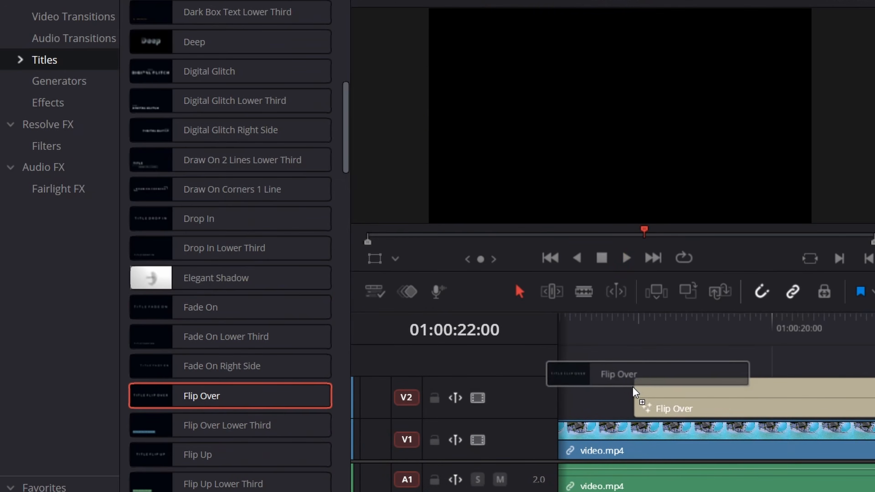
left_click_drag(635, 396, 665, 396)
key("space")
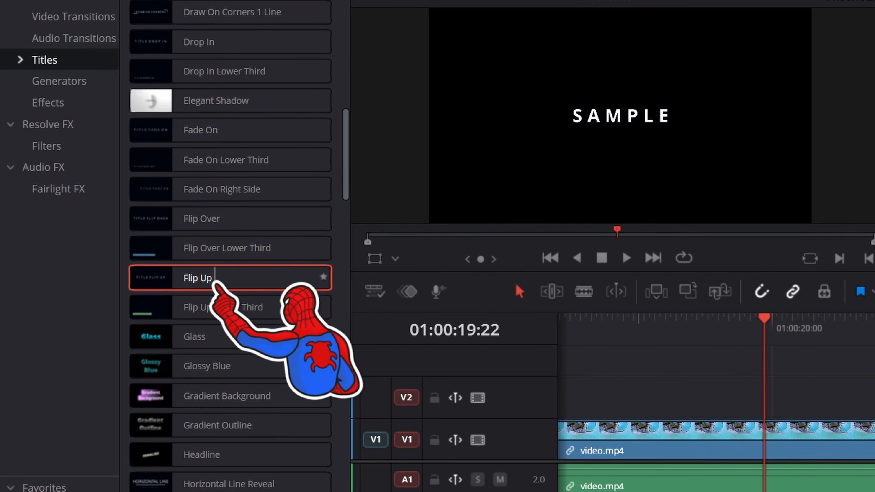
left_click_drag(230, 274, 675, 400)
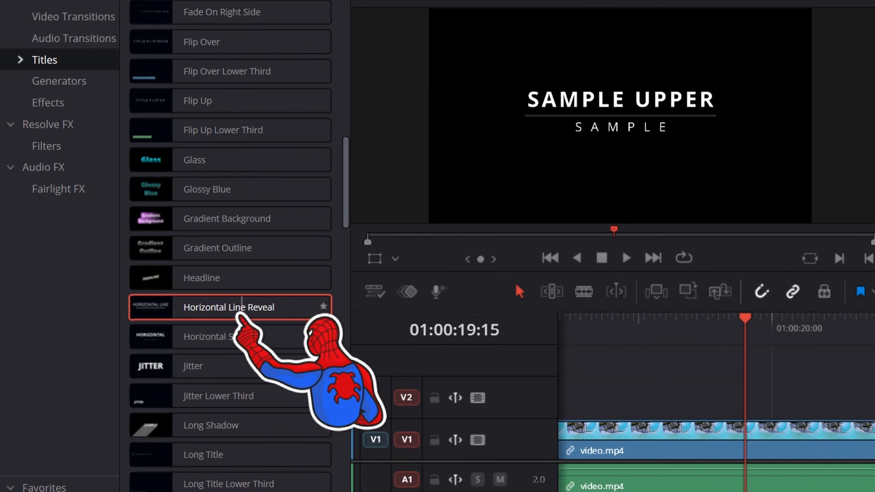
Place the Horizontal Line Reveal Fusion title on V2 above the video and play its animation.
left_click_drag(230, 307, 694, 400)
key("space")
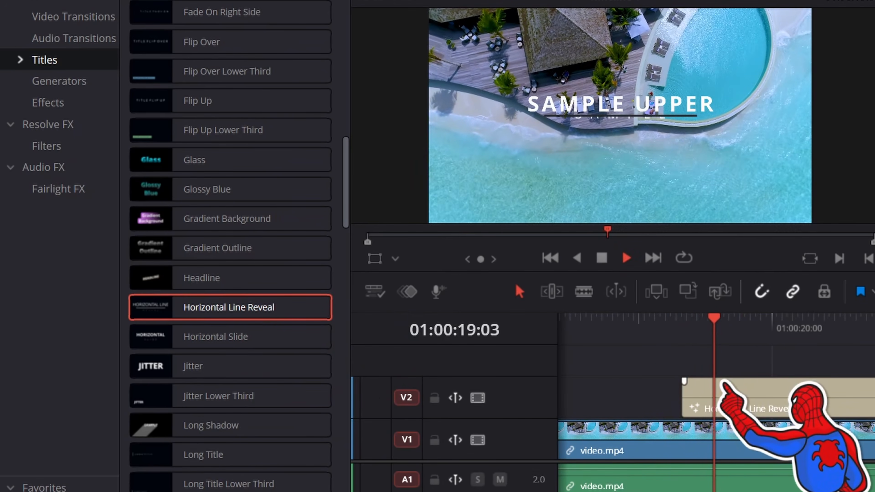
key("space")
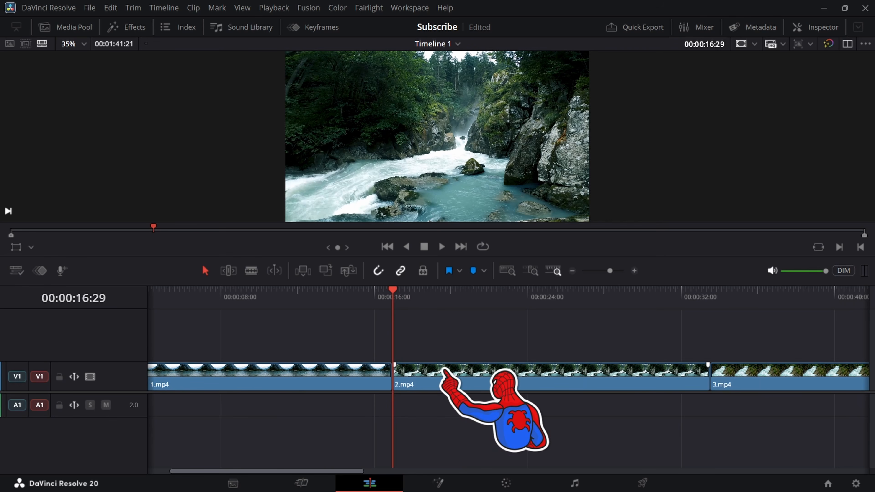
Select clips 1.mp4 and 2.mp4 and look through the video transitions library, including the Fusion Transitions.
scroll(379, 345, "right", 1)
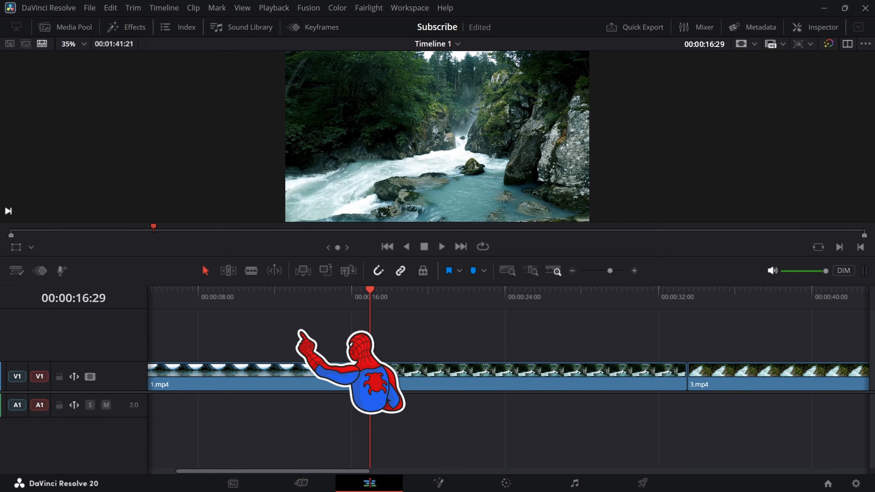
left_click_drag(299, 332, 415, 379)
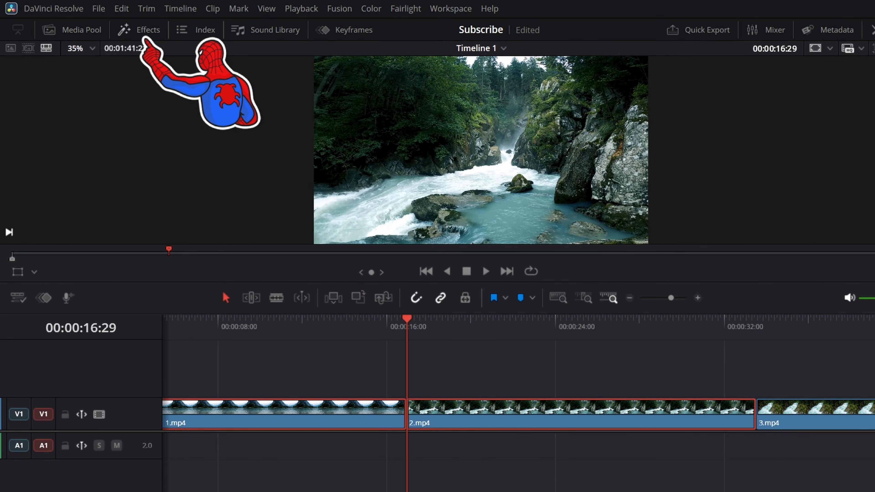
left_click(140, 30)
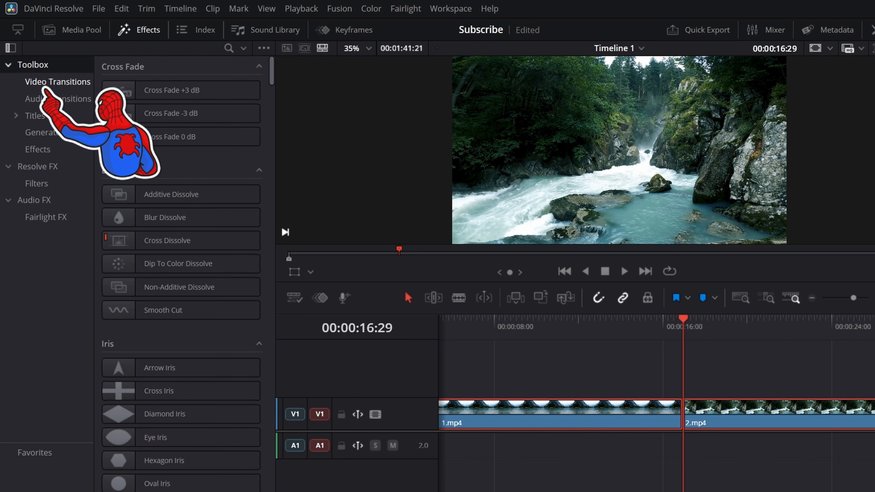
scroll(181, 241, "down", 5)
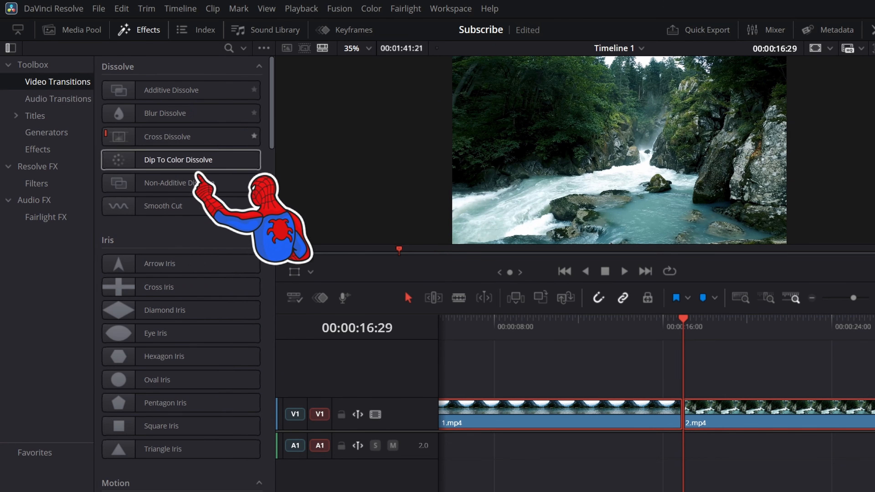
scroll(181, 275, "down", 20)
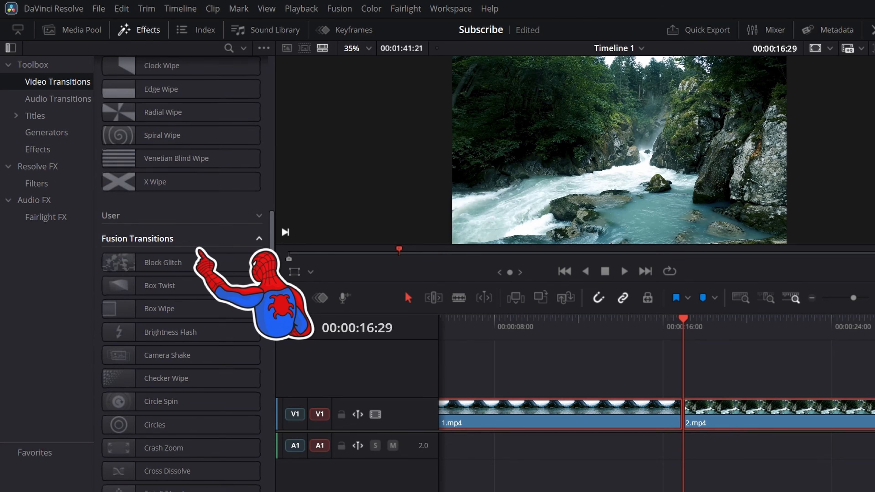
scroll(180, 241, "up", 20)
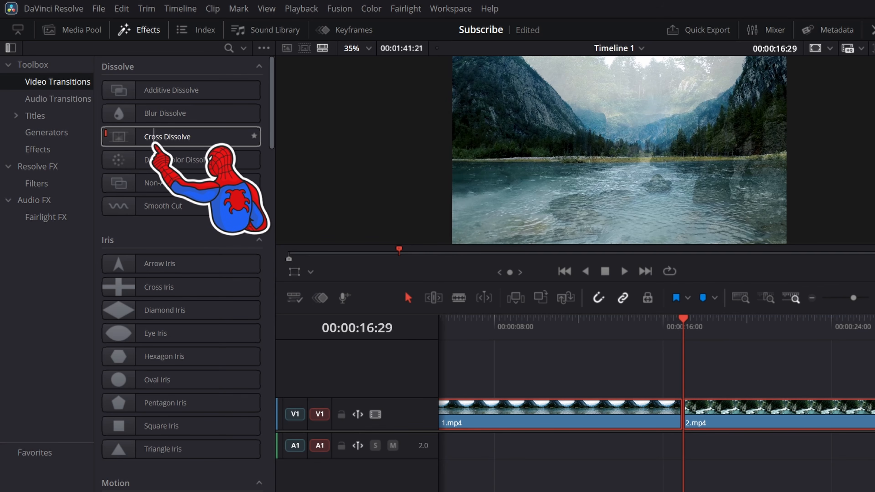
Apply a Cross Dissolve transition at the cut between 1.mp4 and 2.mp4.
left_click_drag(156, 148, 205, 148)
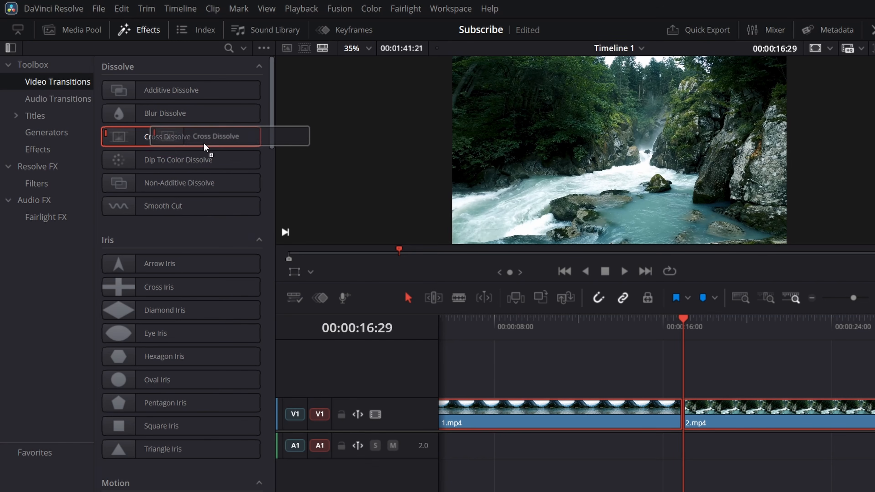
left_click_drag(684, 373, 690, 418)
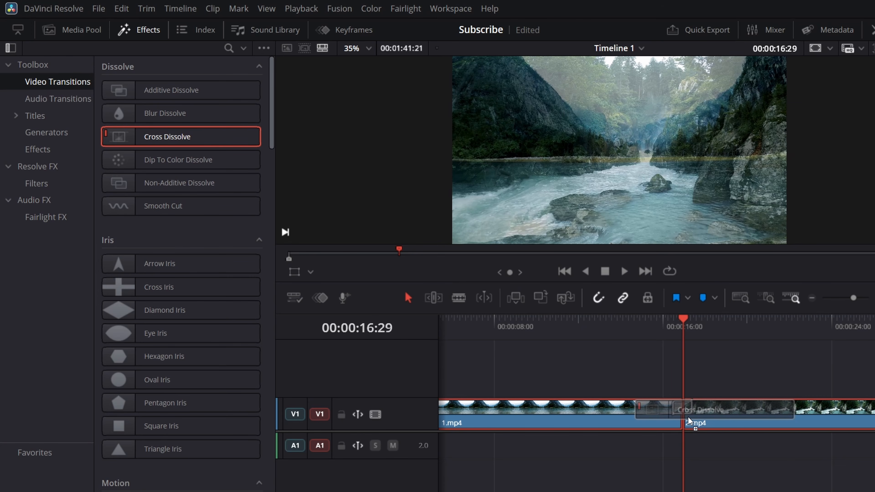
scroll(683, 378, "up", 5)
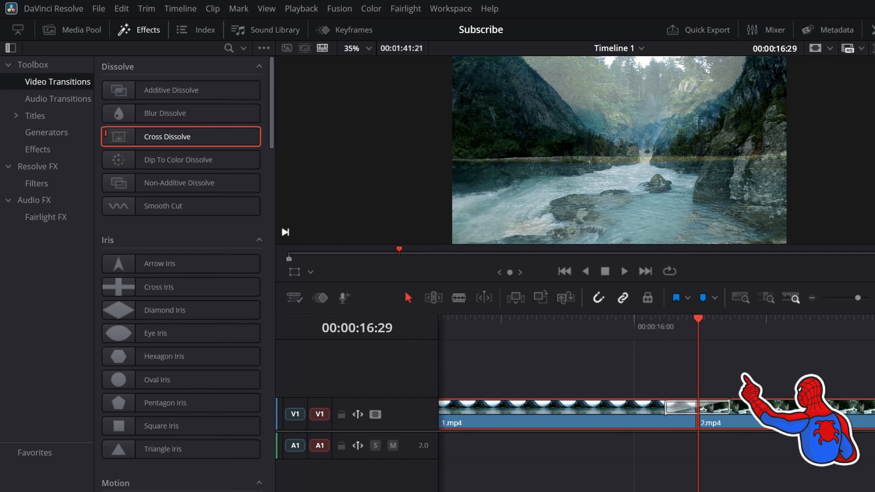
scroll(690, 366, "right", 4)
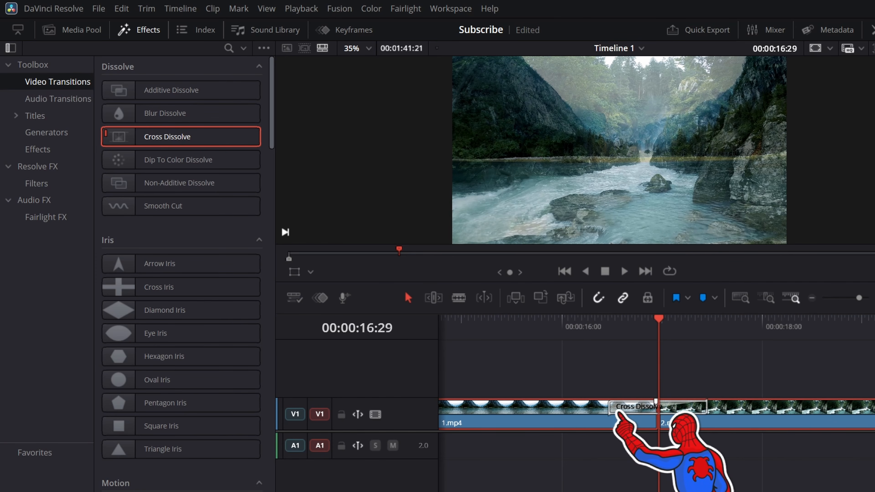
Check how the Cross Dissolve spans 1.mp4 and 2.mp4, and play it from just before the cut.
left_click(619, 411)
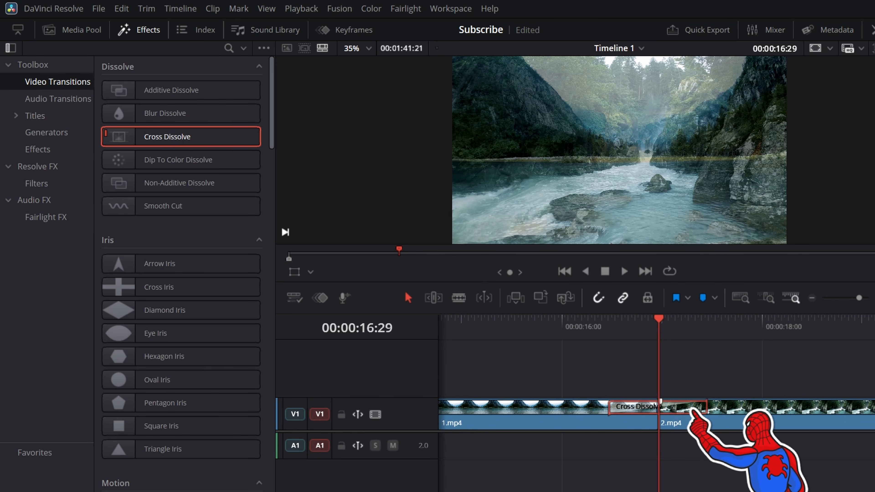
left_click(617, 428)
left_click(734, 422)
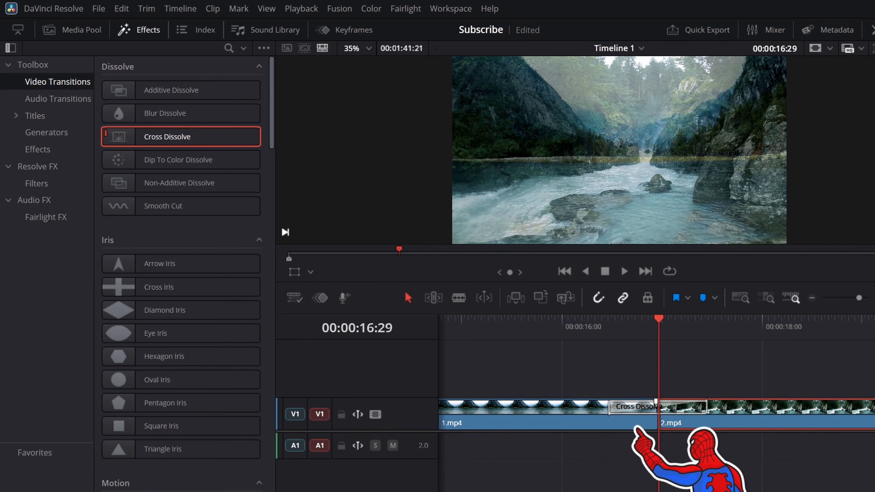
left_click(681, 360)
left_click_drag(658, 319, 511, 318)
key("space")
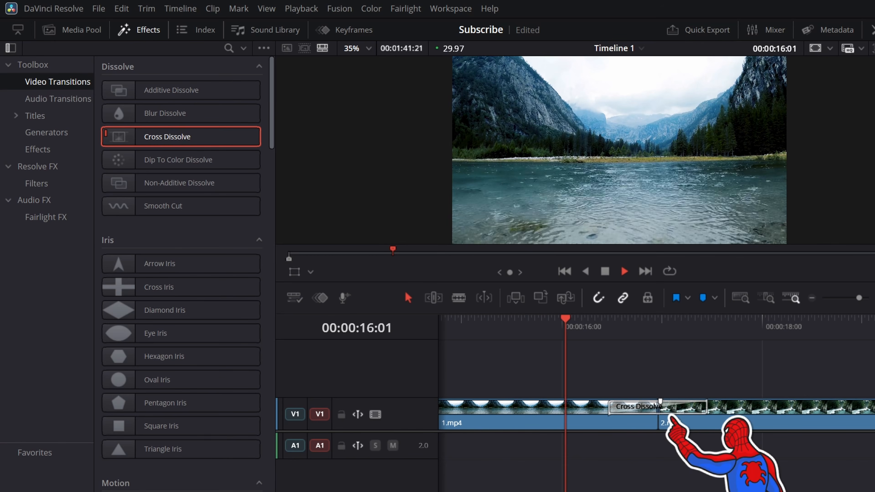
key("space")
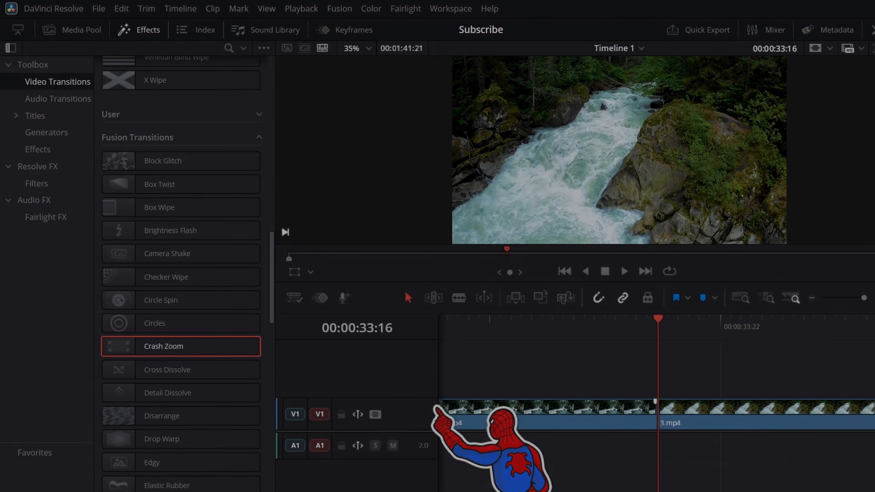
Add the default transition at the cut between the selected clips 2.mp4 and 3.mp4, trimming the clips to provide handles.
left_click_drag(254, 345, 658, 417)
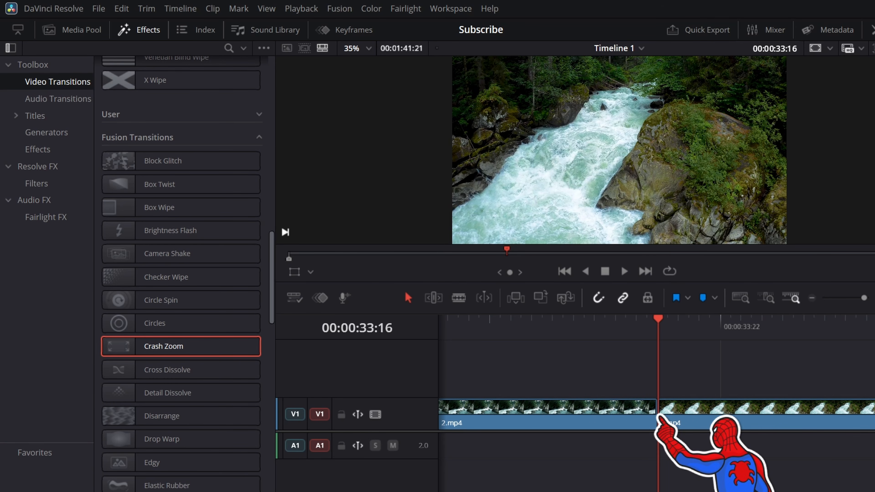
left_click_drag(603, 368, 735, 423)
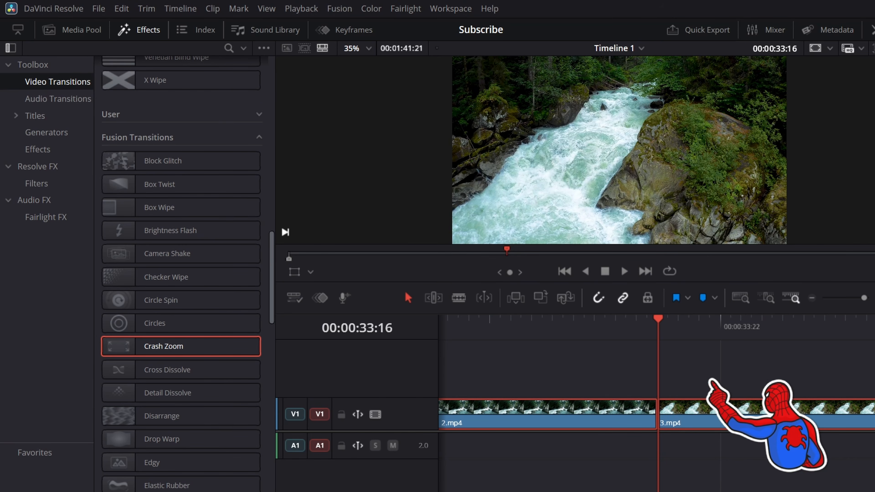
left_click(180, 8)
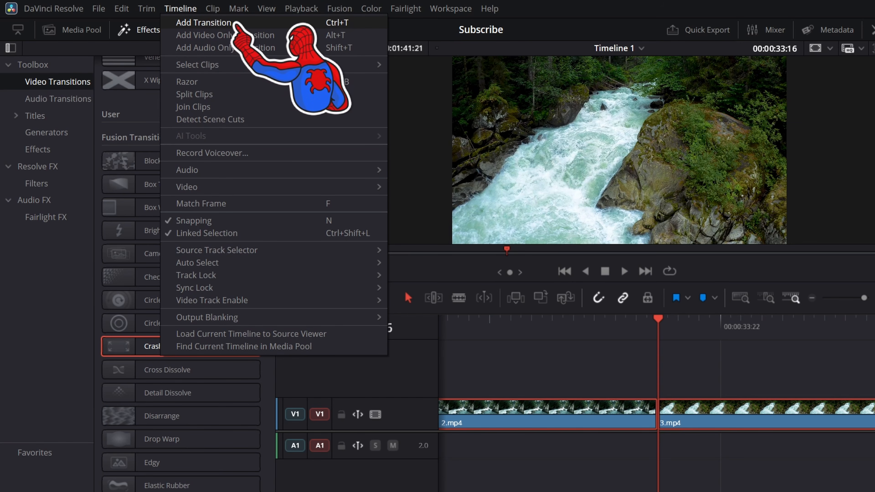
left_click(203, 23)
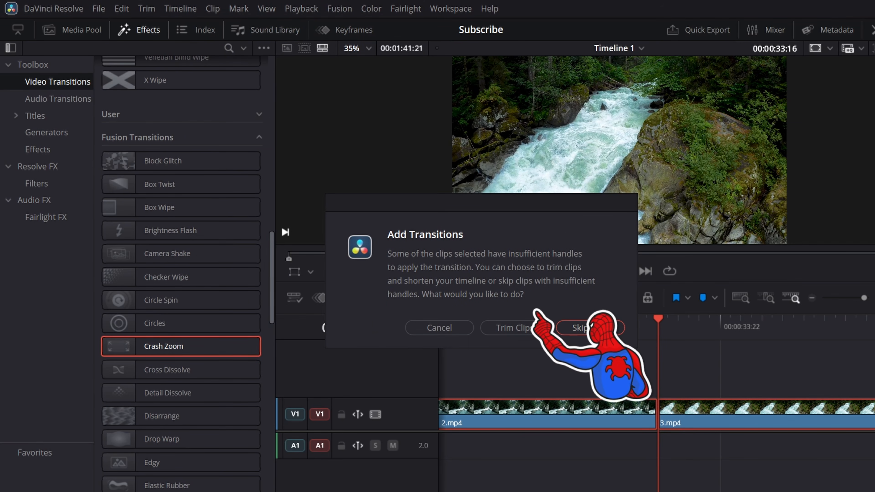
left_click(519, 333)
left_click(515, 332)
scroll(592, 354, "left", 1)
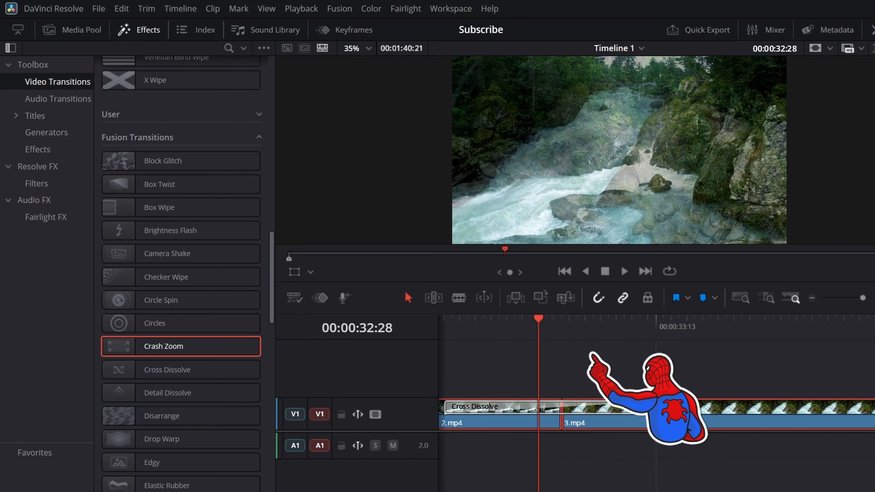
scroll(592, 354, "left", 2)
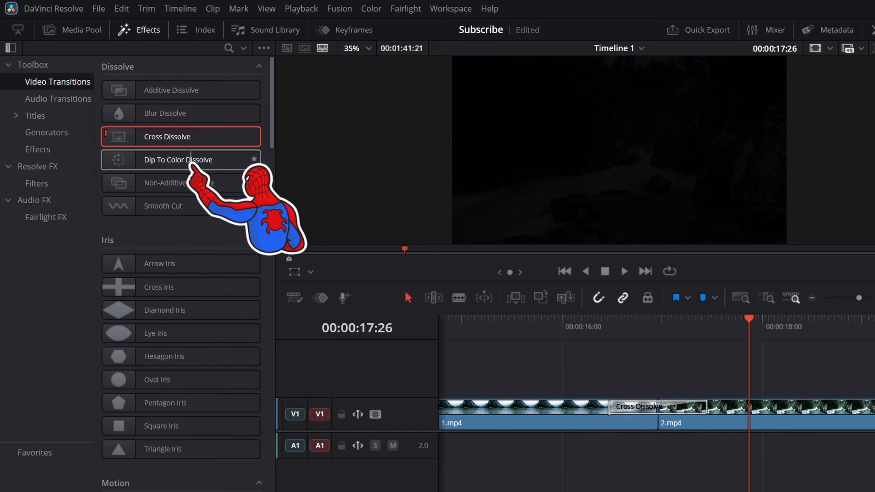
Replace the Cross Dissolve between 1.mp4 and 2.mp4 with Dip To Color Dissolve and preview it.
left_click_drag(186, 161, 634, 344)
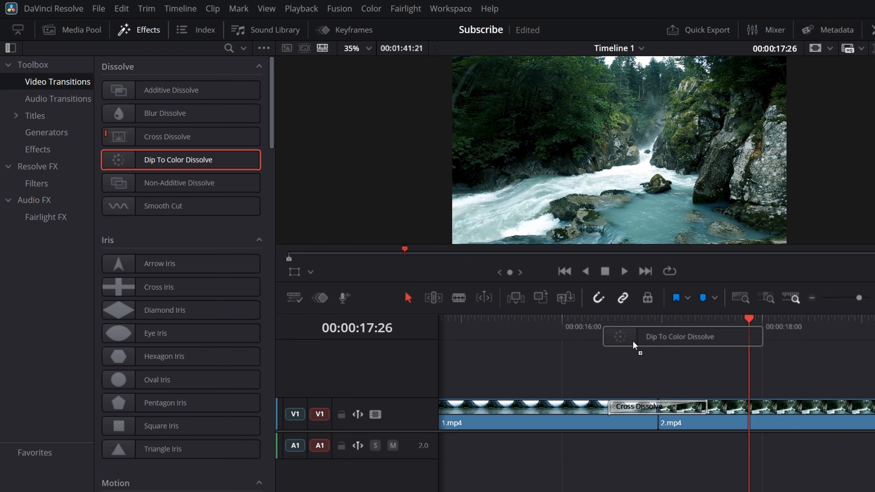
left_click_drag(634, 418, 633, 418)
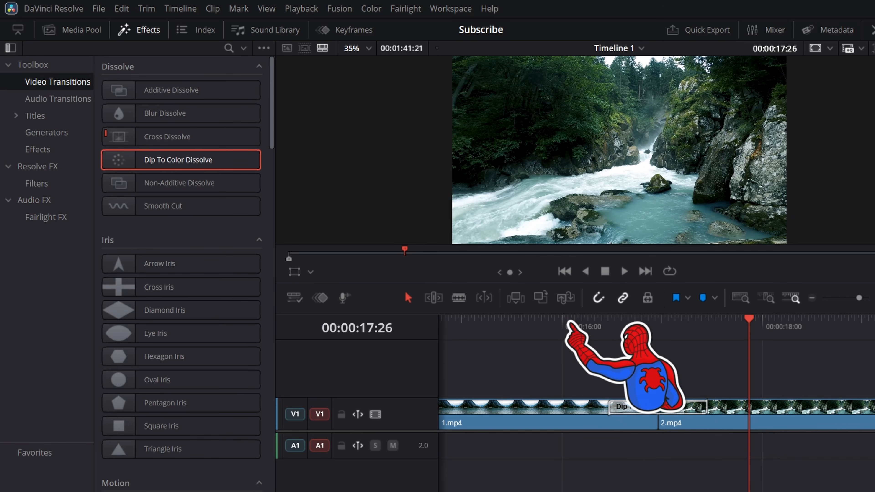
left_click(528, 327)
key("space")
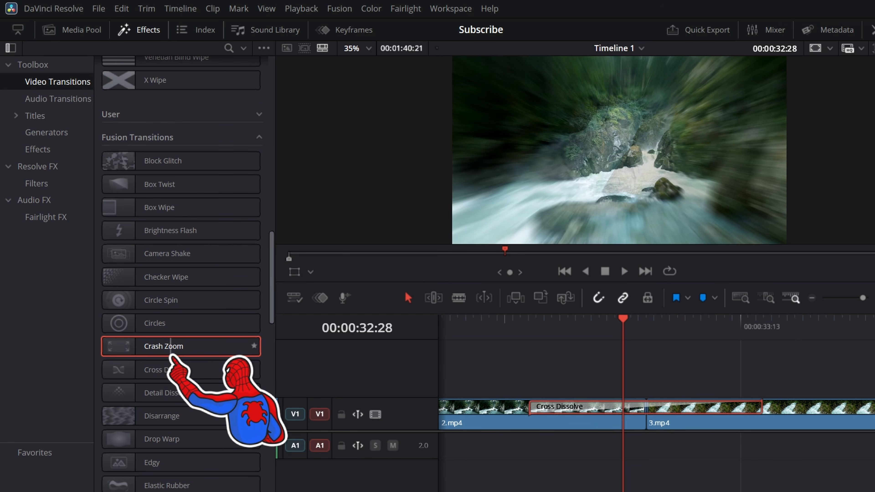
Replace the Cross Dissolve between 2.mp4 and 3.mp4 with the Crash Zoom Fusion transition and preview it.
left_click_drag(164, 349, 216, 353)
left_click_drag(561, 378, 604, 414)
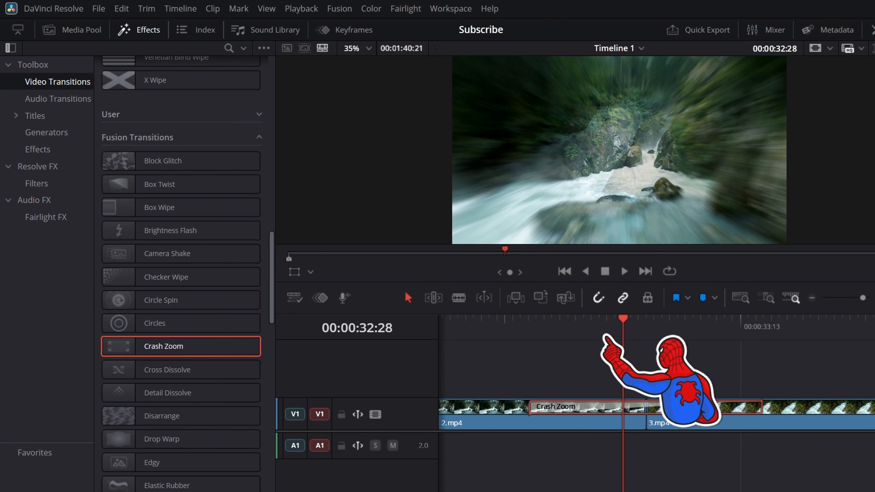
left_click_drag(622, 323, 466, 322)
key("space")
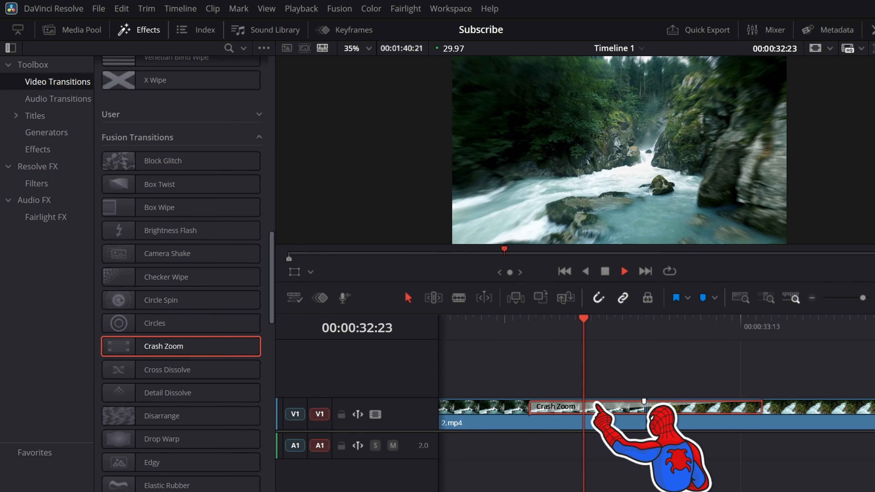
key("space")
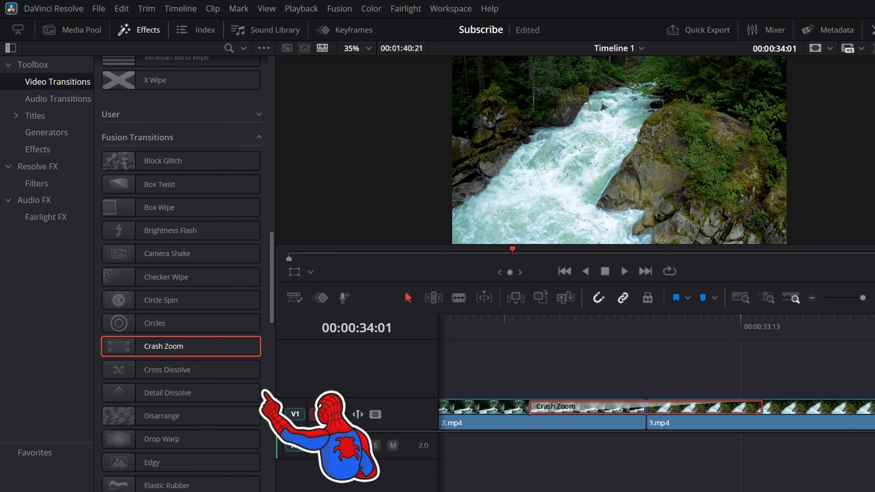
Try the Foreground Wipe and Noise Dissolve Fusion transitions in turn between 2.mp4 and 3.mp4 and preview them.
scroll(234, 332, "down", 8)
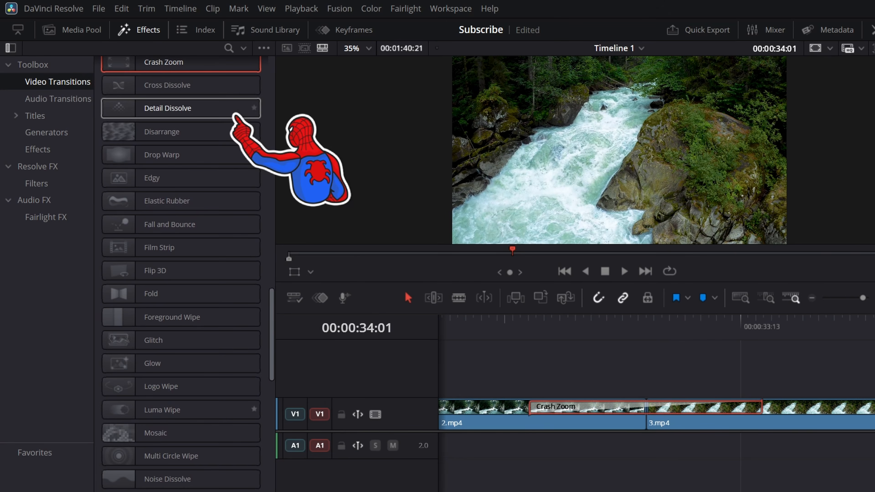
scroll(236, 145, "down", 4)
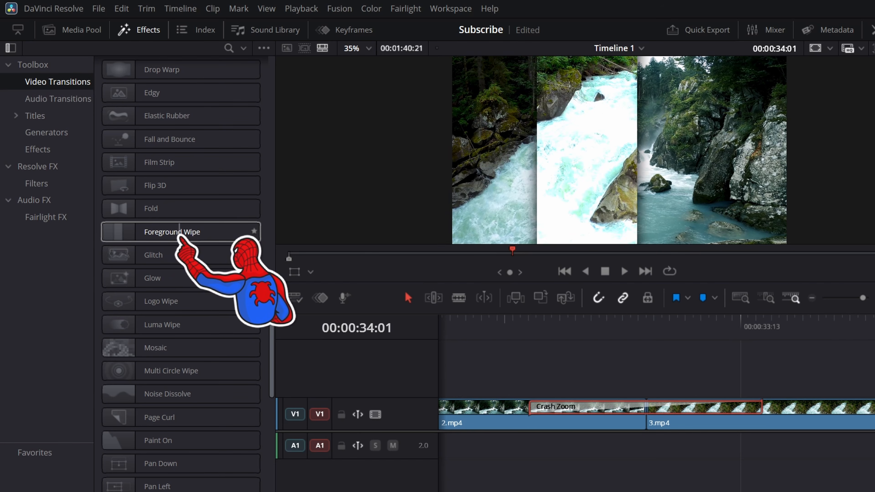
left_click_drag(179, 231, 207, 238)
left_click_drag(572, 415, 571, 413)
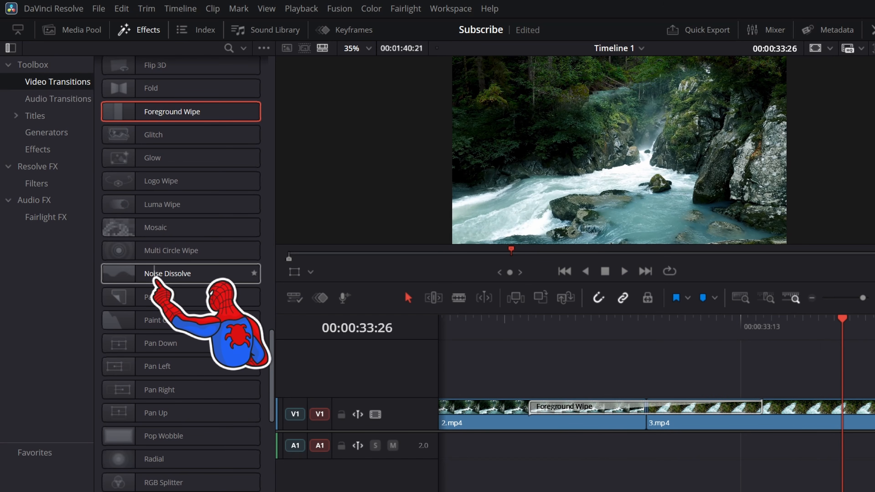
left_click_drag(154, 278, 570, 412)
left_click(476, 333)
key("space")
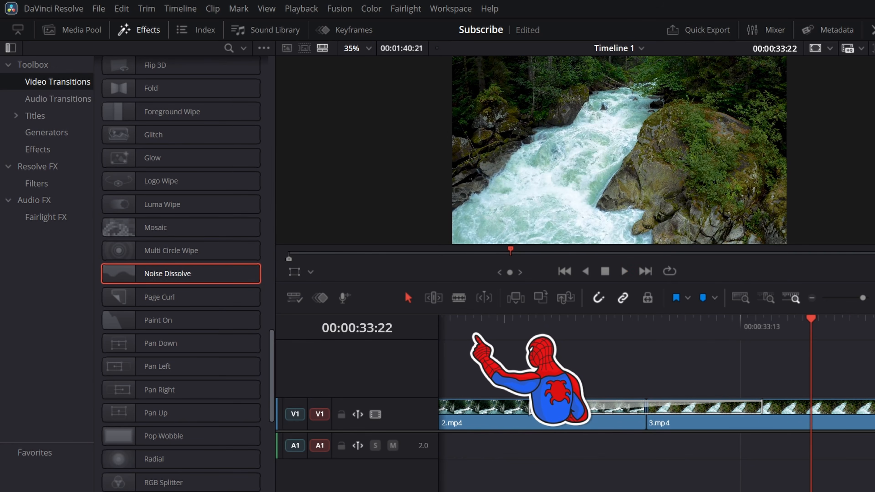
Try the Page Curl Fusion transition between 2.mp4 and 3.mp4 and play it through.
left_click_drag(159, 297, 565, 388)
left_click(454, 331)
key("space")
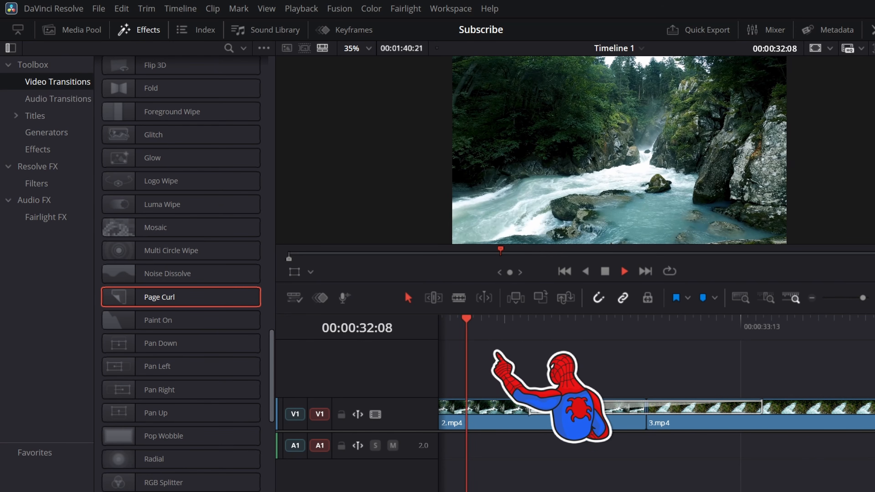
key("space")
Replace the Page Curl between 2.mp4 and 3.mp4 with the Zoom In Fusion transition and play it.
scroll(181, 276, "down", 10)
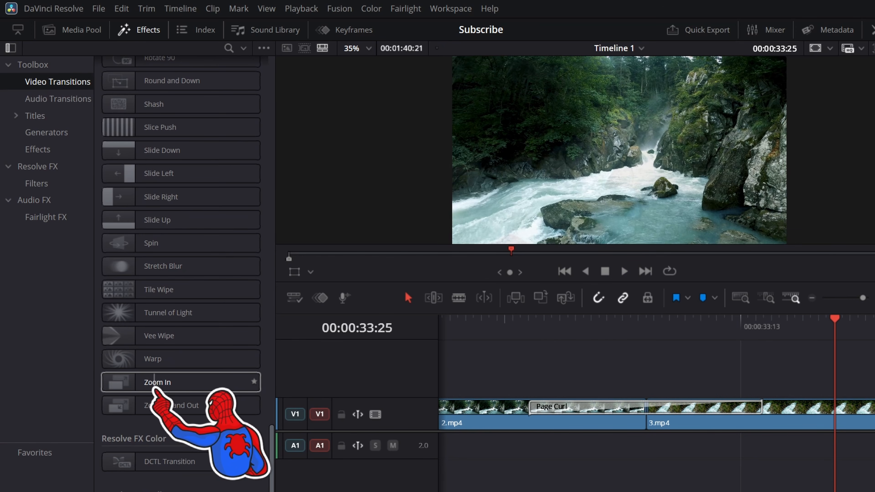
left_click_drag(158, 382, 531, 375)
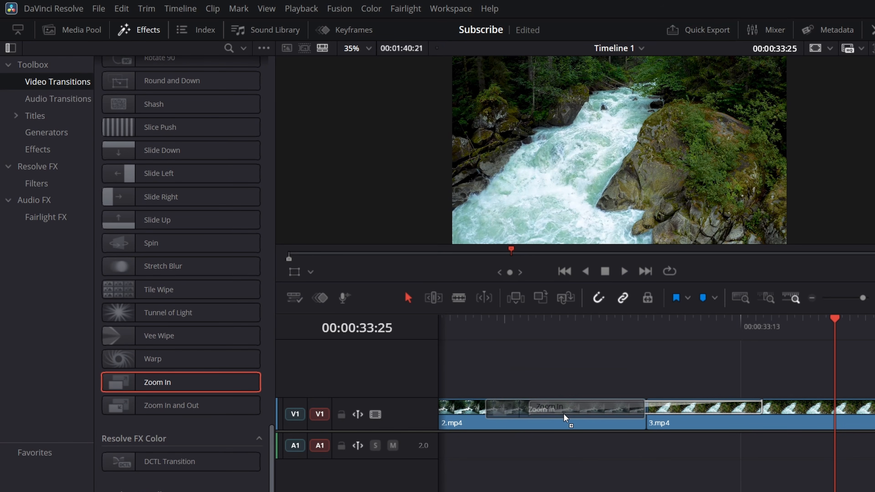
left_click_drag(564, 414, 565, 414)
left_click(453, 328)
key("space")
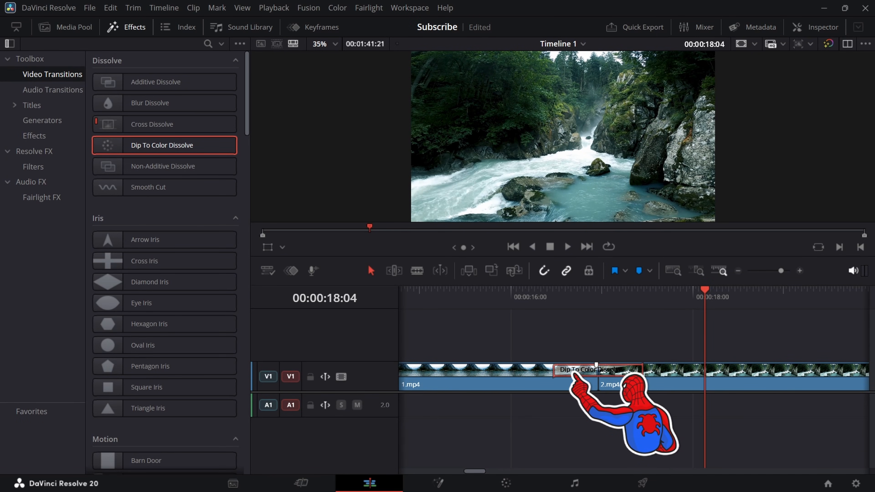
Set the Dip To Color Dissolve between 1.mp4 and 2.mp4 to 2.0 seconds (60 frames) and play through it.
double_click(586, 372)
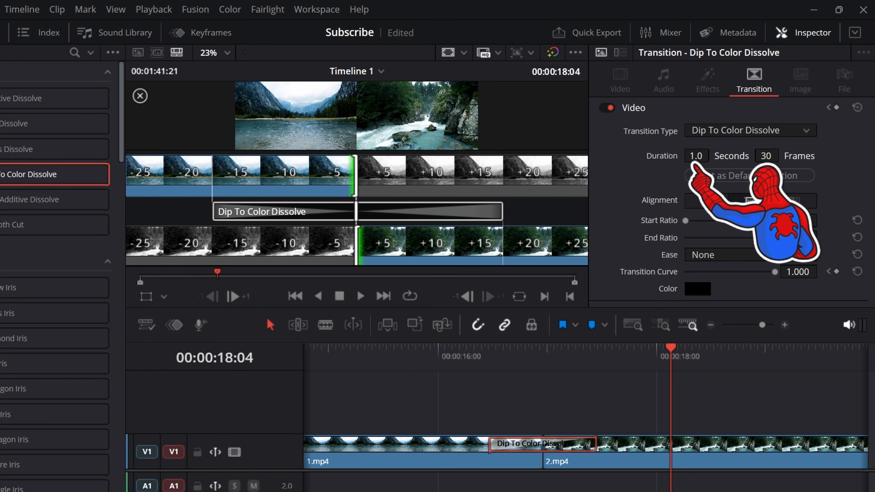
double_click(698, 158)
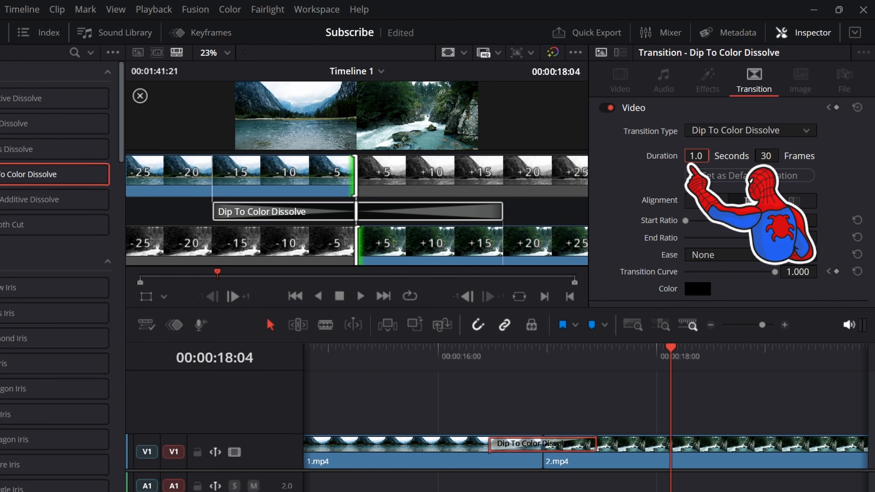
type("2")
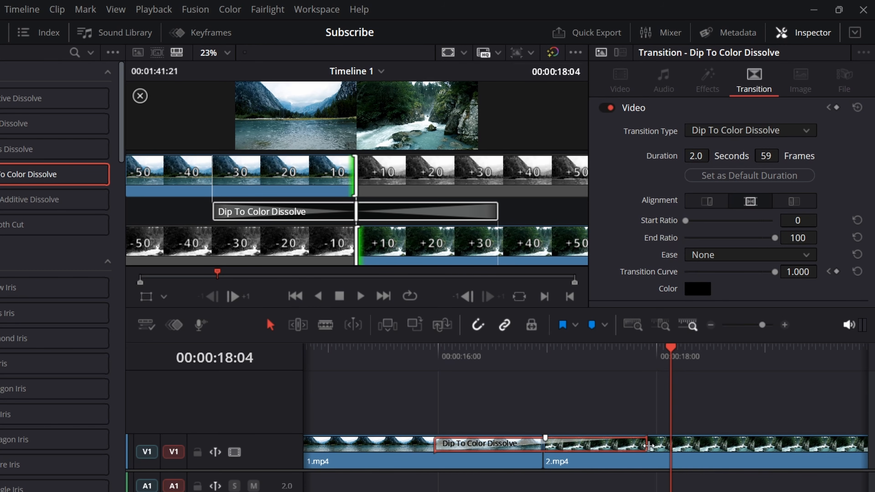
left_click_drag(649, 446, 600, 446)
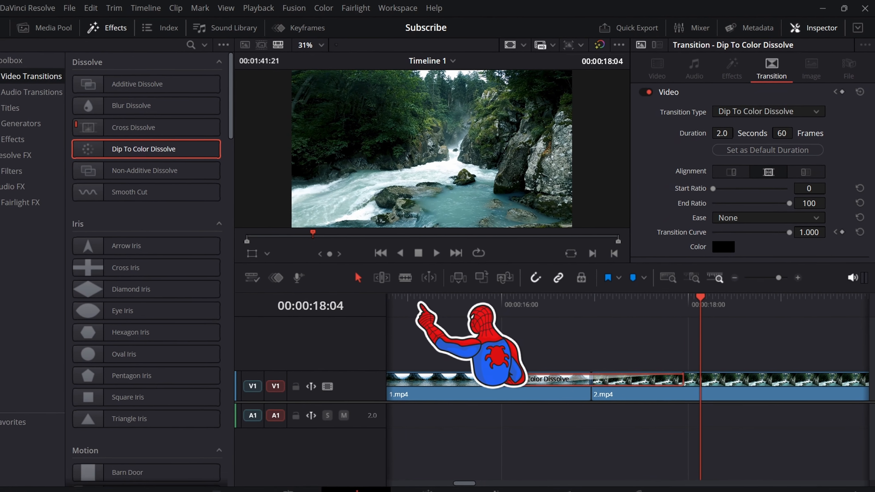
left_click(388, 322)
key("space")
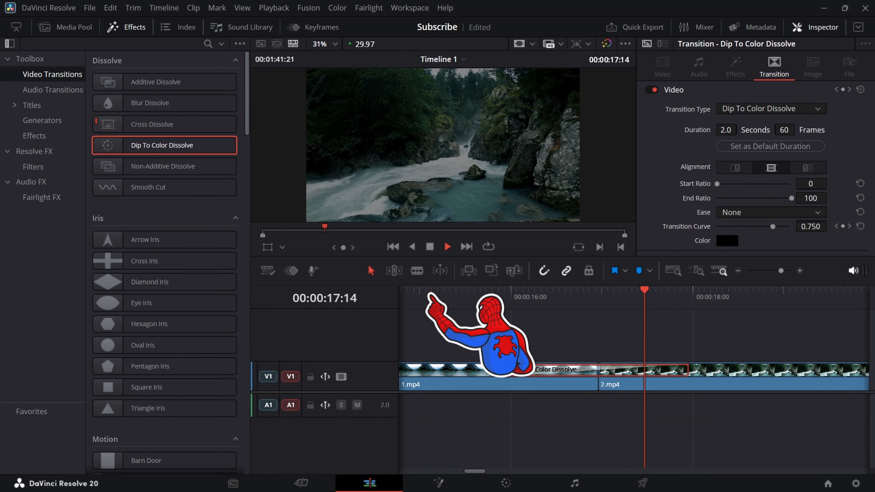
key("space")
Replace the Dip To Color Dissolve between 1.mp4 and 2.mp4 with the Push motion transition and preview it.
scroll(195, 152, "down", 6)
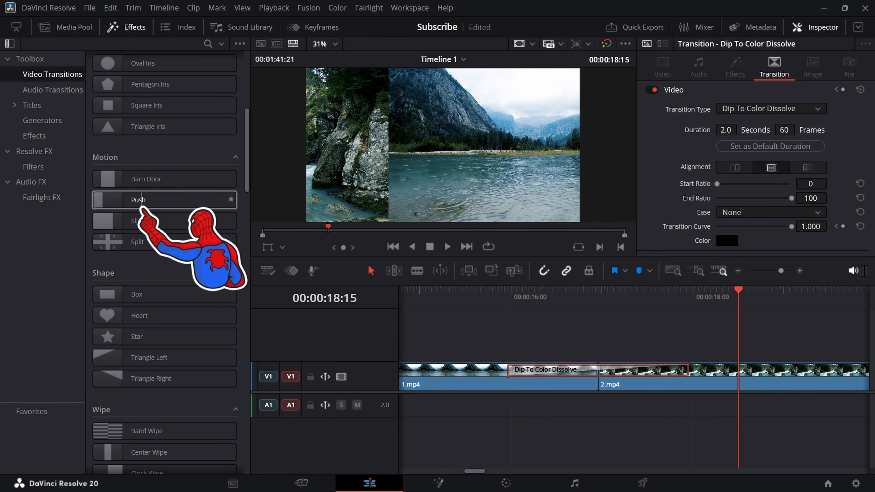
left_click_drag(142, 203, 517, 383)
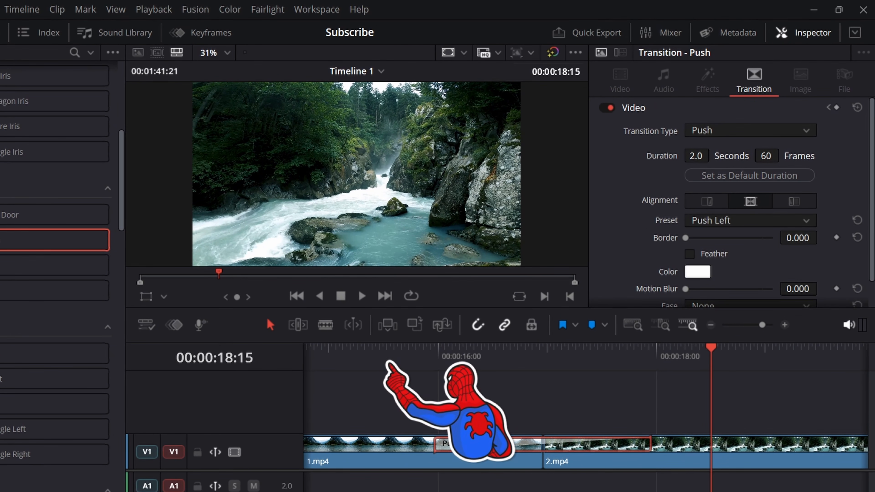
left_click(388, 362)
key("space")
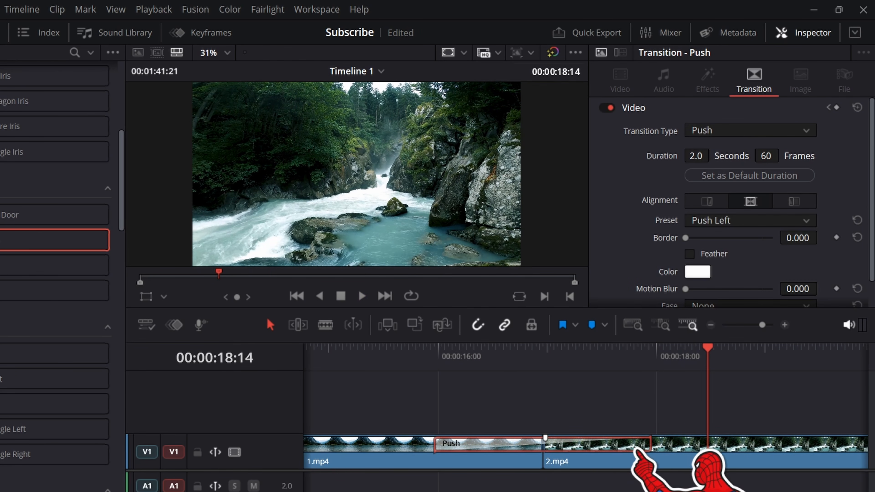
Shorten the Push transition between 1.mp4 and 2.mp4 on the timeline to about 0.9 seconds (26 frames) and play it.
left_click_drag(651, 446, 587, 447)
key("space")
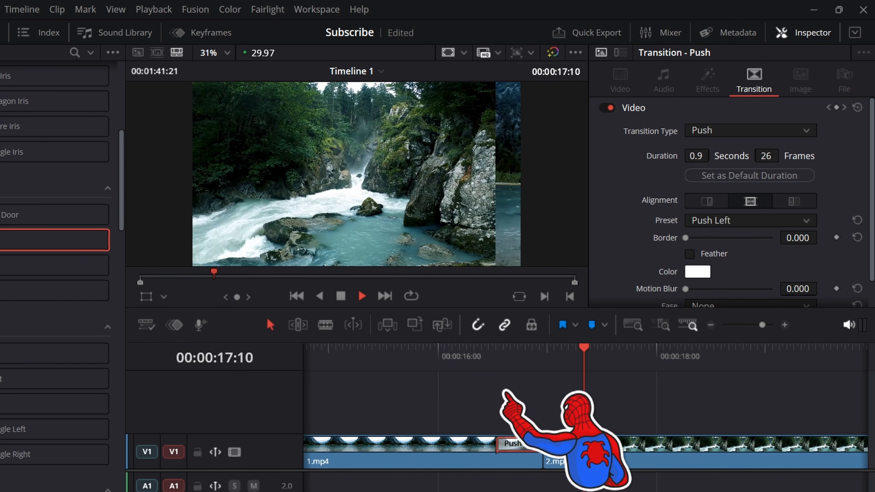
key("space")
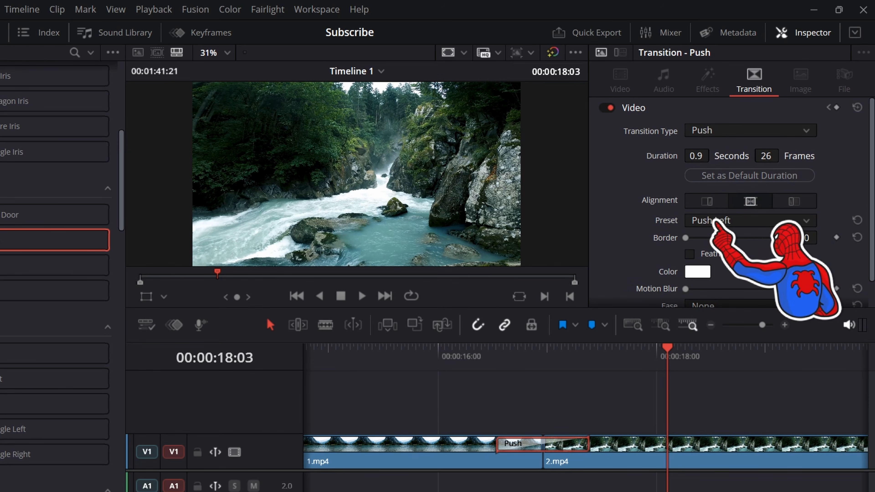
Change the Push transition's preset to Push Right and play the transition from just before it.
left_click(733, 223)
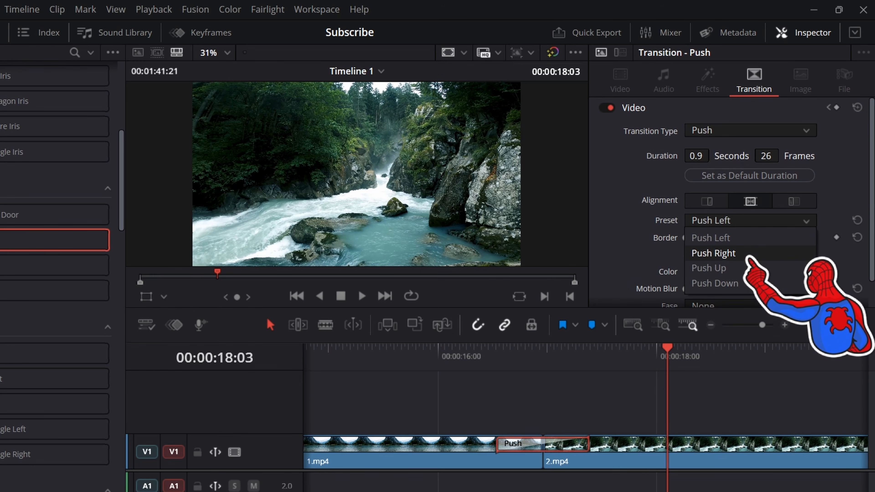
left_click(713, 254)
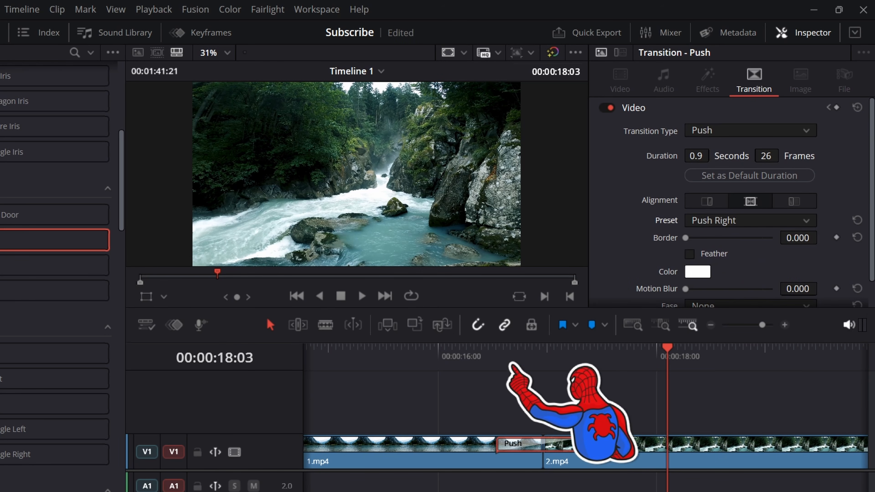
left_click(482, 348)
key("space")
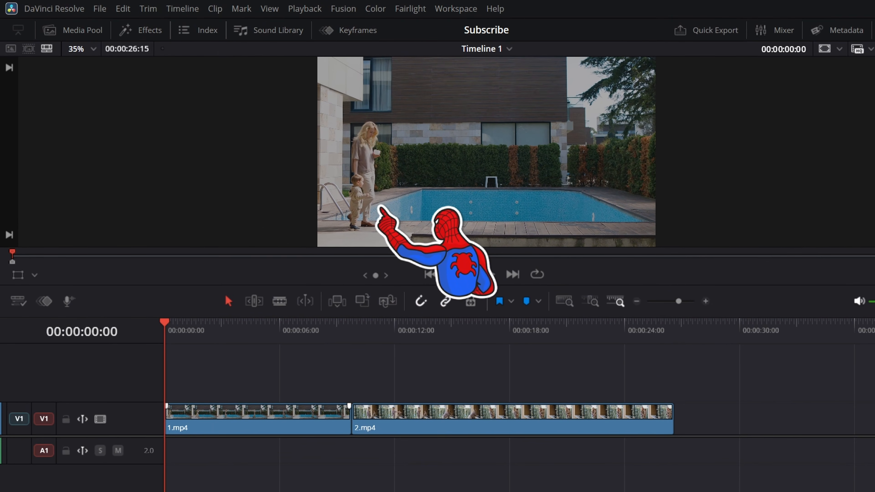
Play 1.mp4 at its original speed and set its clip speed to 200% with Ripple Timeline enabled.
key("space")
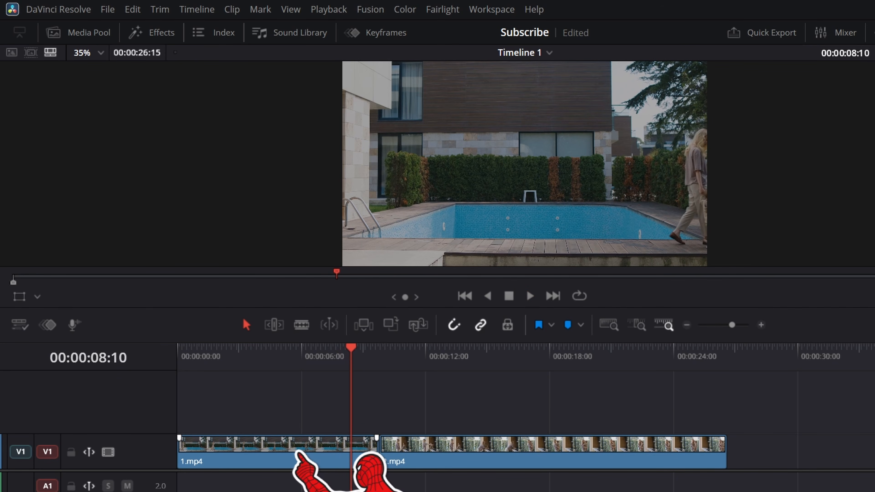
right_click(315, 450)
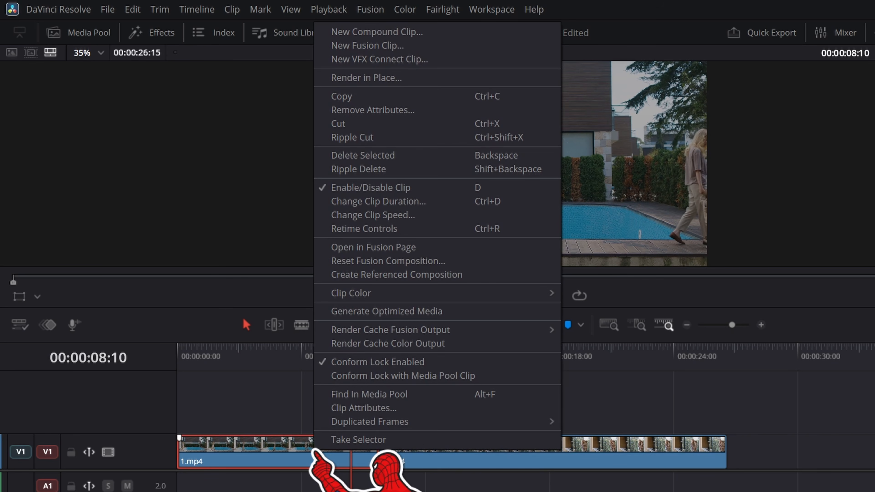
left_click(373, 215)
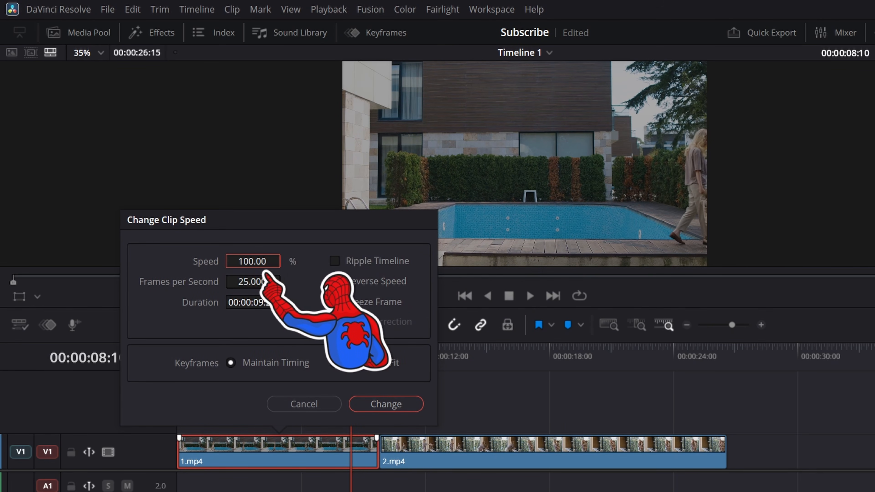
left_click_drag(267, 264, 272, 264)
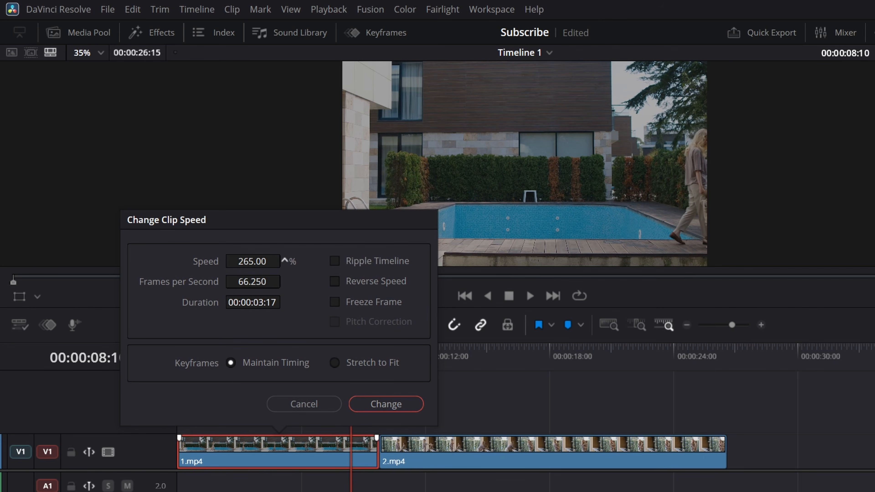
left_click_drag(255, 264, 259, 263)
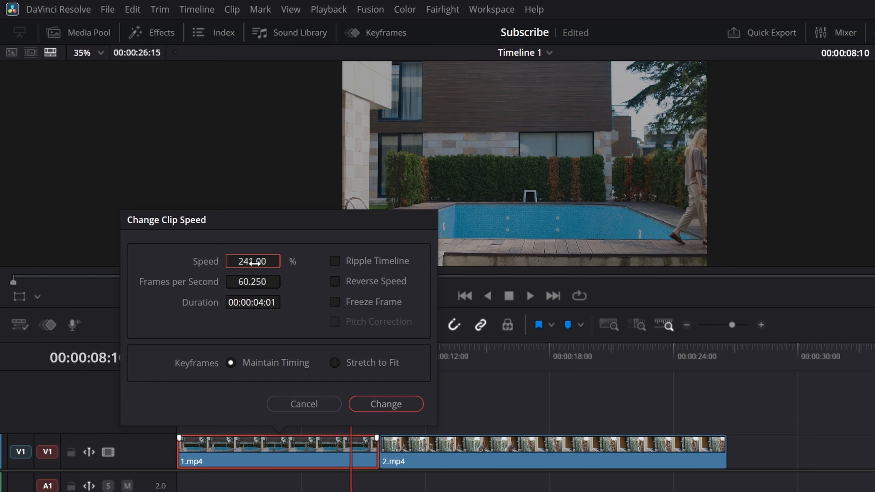
type("200")
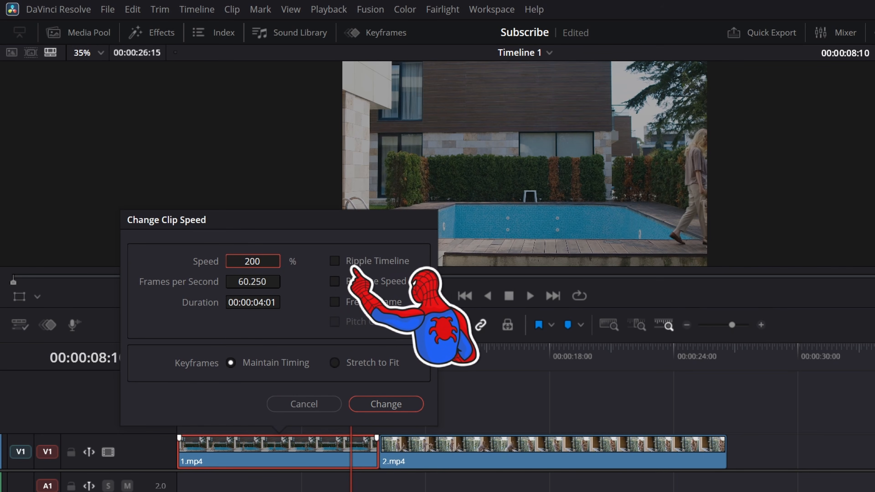
left_click(336, 263)
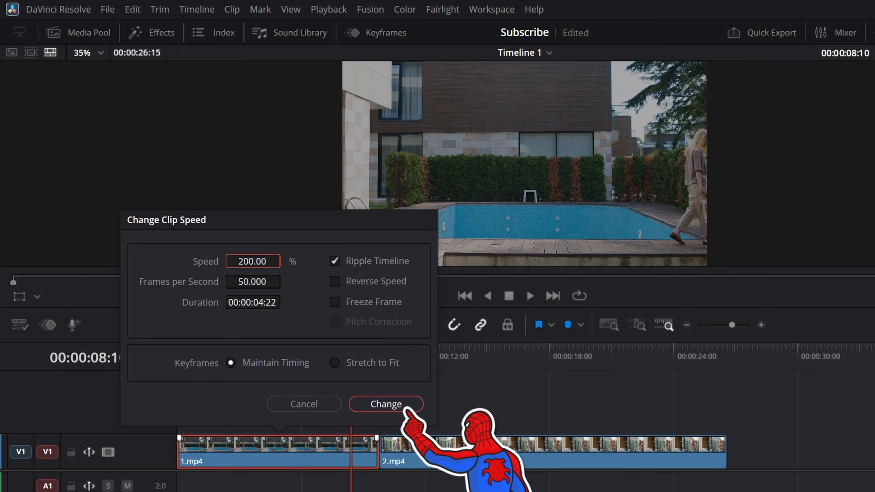
left_click(386, 404)
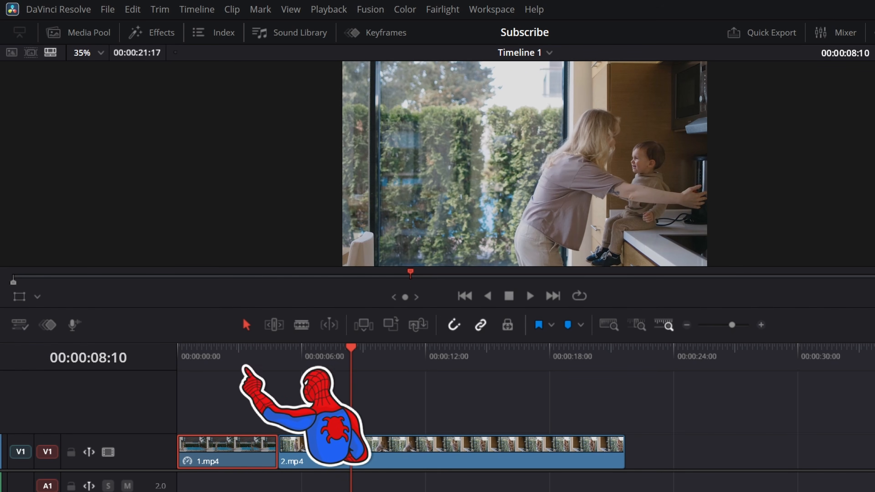
Play the sped-up 1.mp4 from the start of the timeline.
left_click_drag(246, 348, 201, 348)
key("Home")
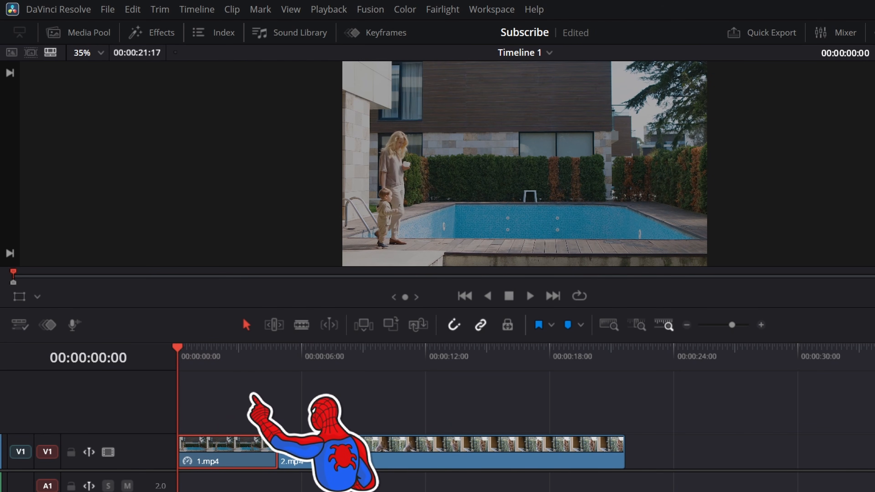
key("space")
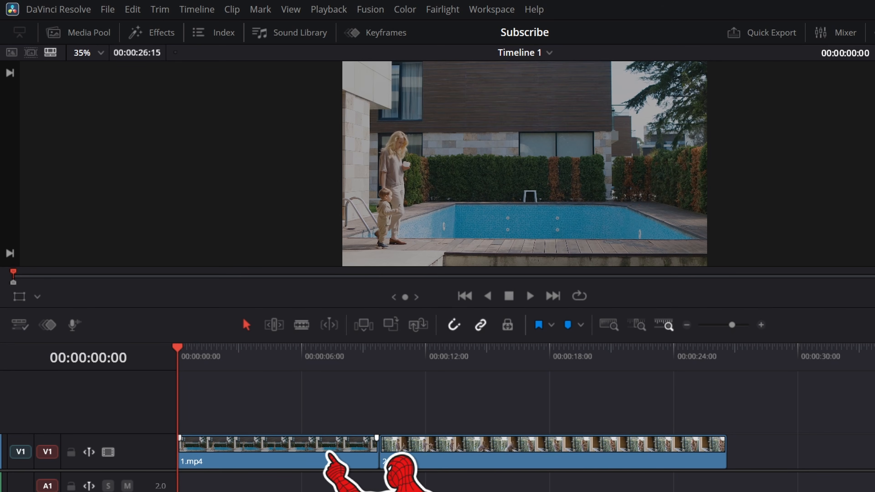
Show the Retime Controls on 1.mp4 and shorten the clip with them to raise its speed to about 206%.
right_click(323, 455)
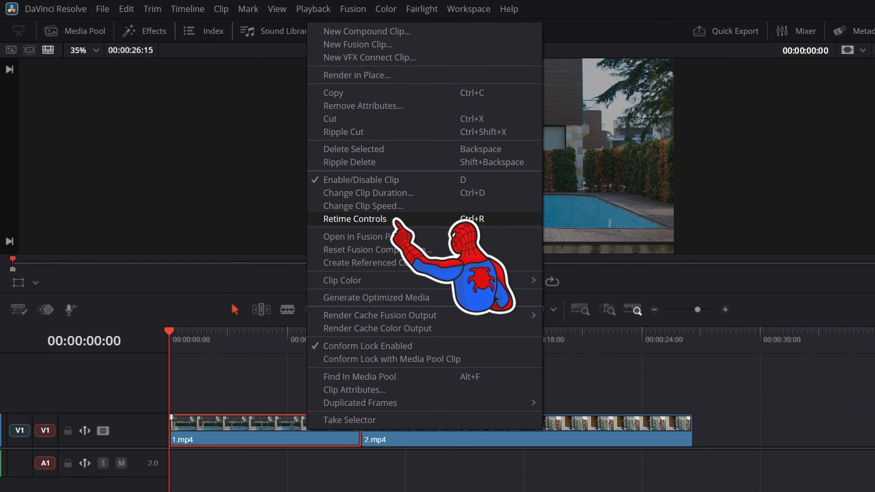
left_click(414, 230)
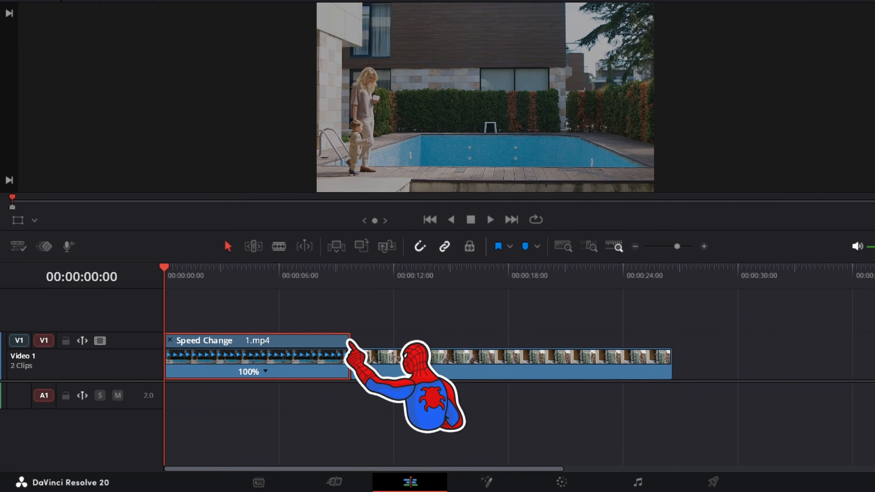
left_click_drag(348, 341, 335, 340)
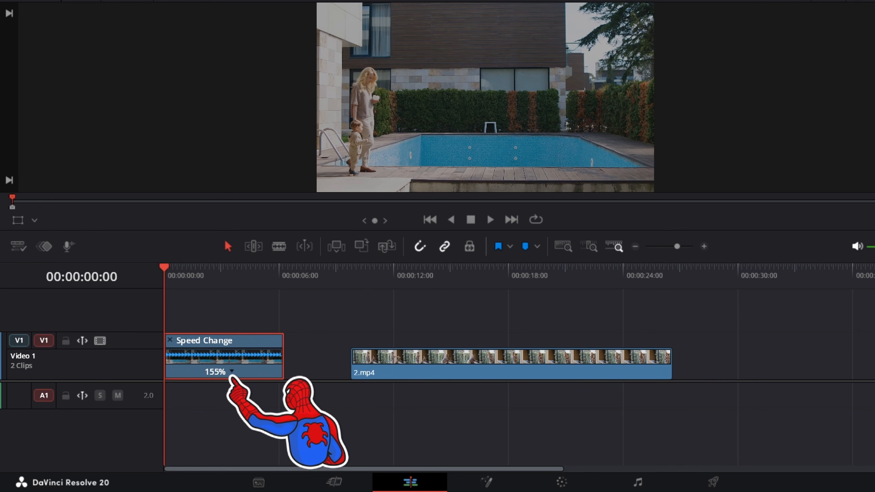
left_click_drag(278, 341, 252, 340)
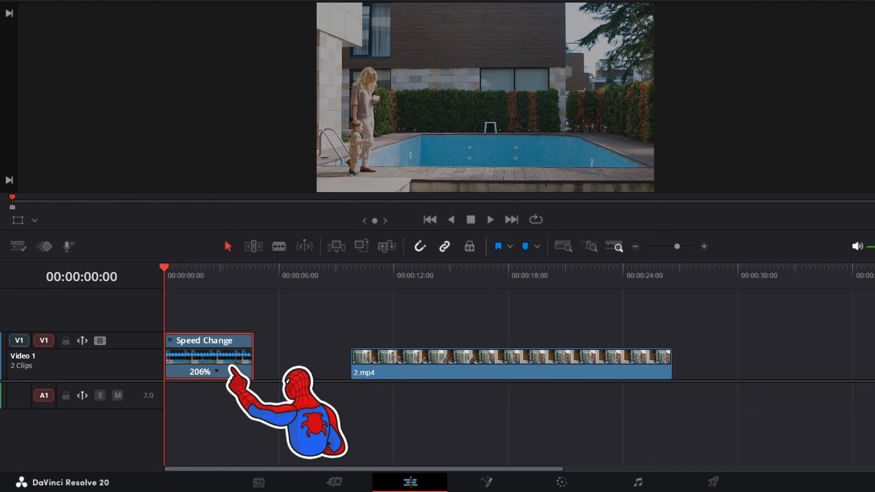
Set the speed of 1.mp4 to the 400% preset in its retime options and play the clip.
left_click(216, 371)
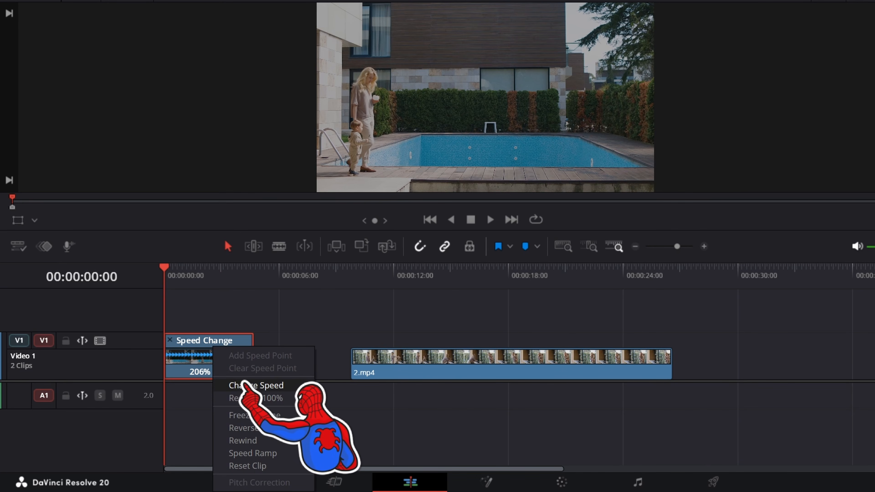
mouse_move(257, 386)
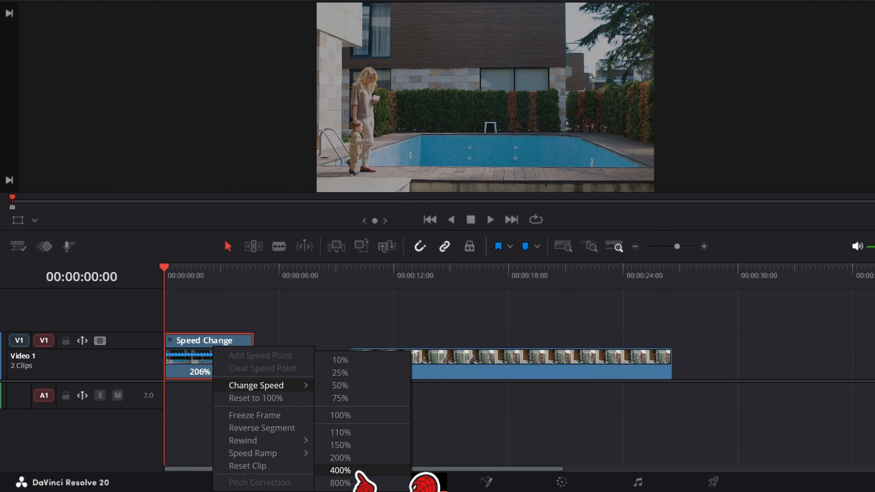
left_click(341, 470)
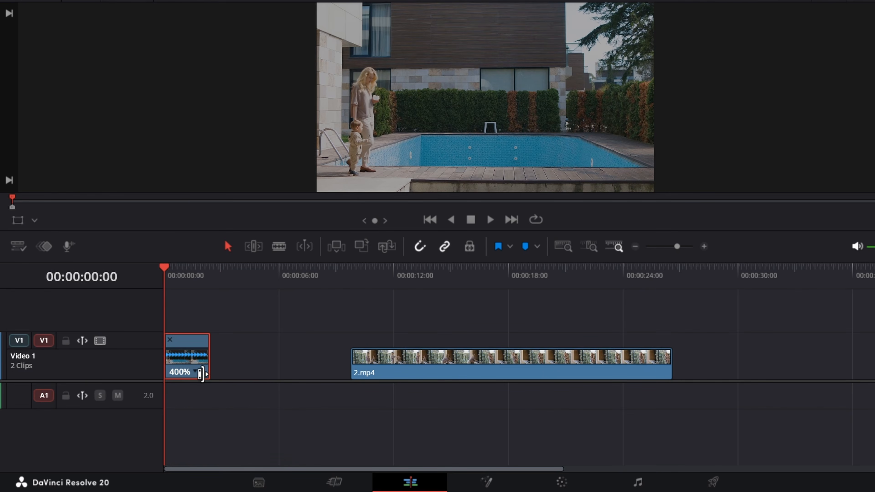
key("space")
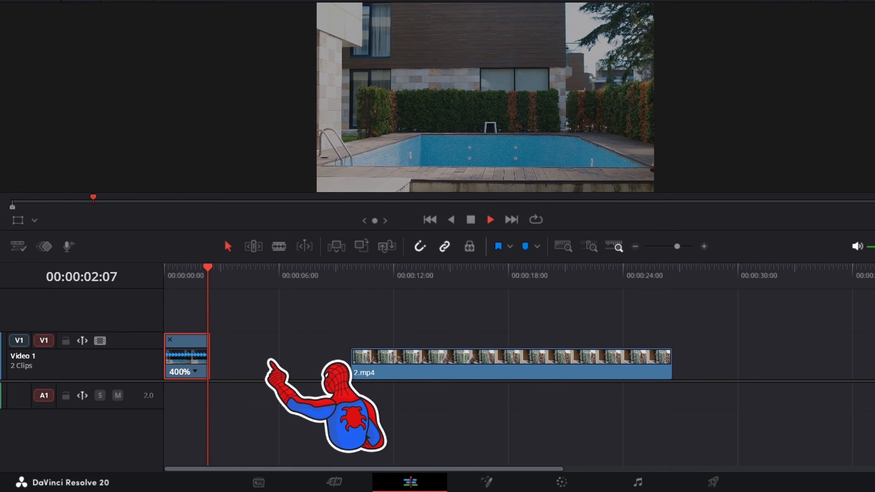
key("space")
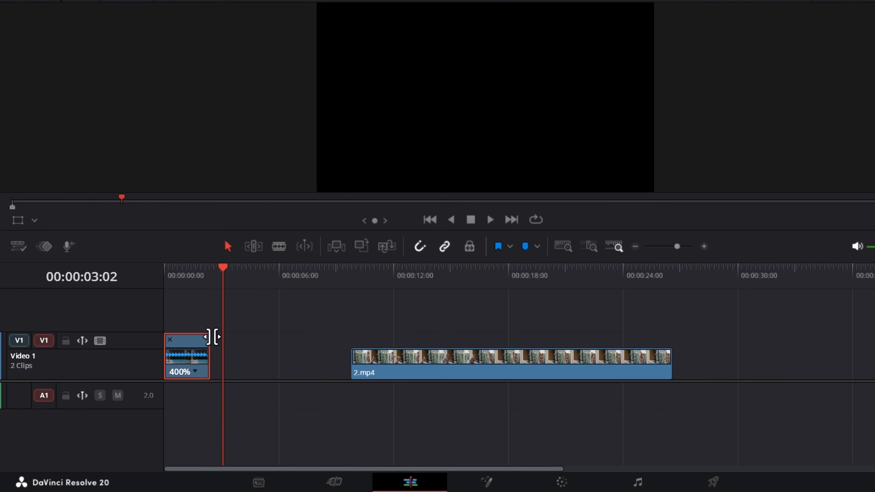
Stretch 1.mp4 with the retime handle to about 126% speed and reset its speed to 100%.
left_click_drag(211, 338, 309, 344)
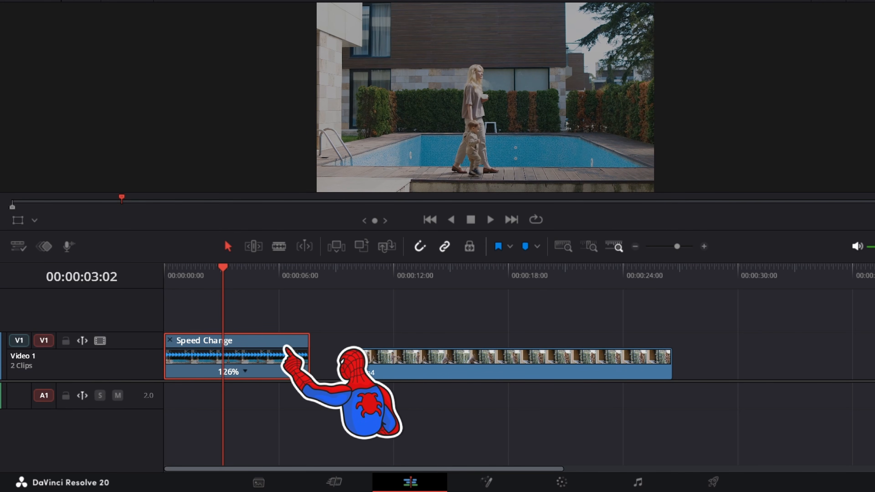
left_click(245, 371)
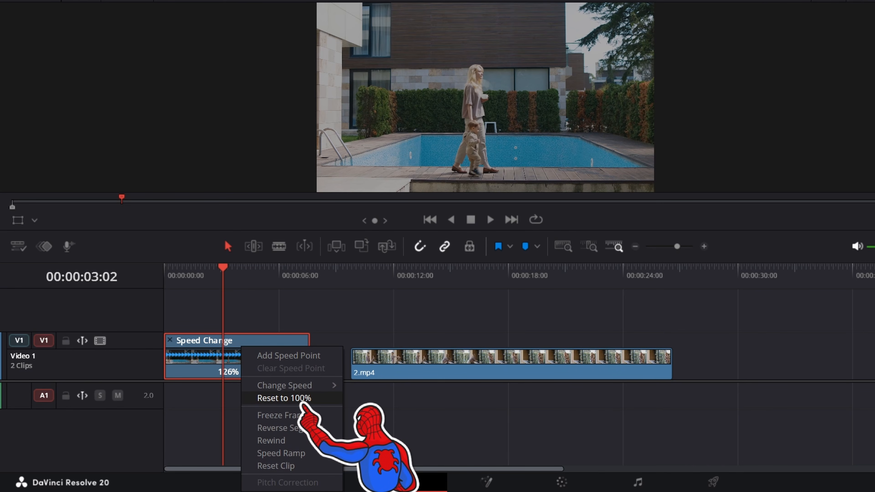
left_click(284, 398)
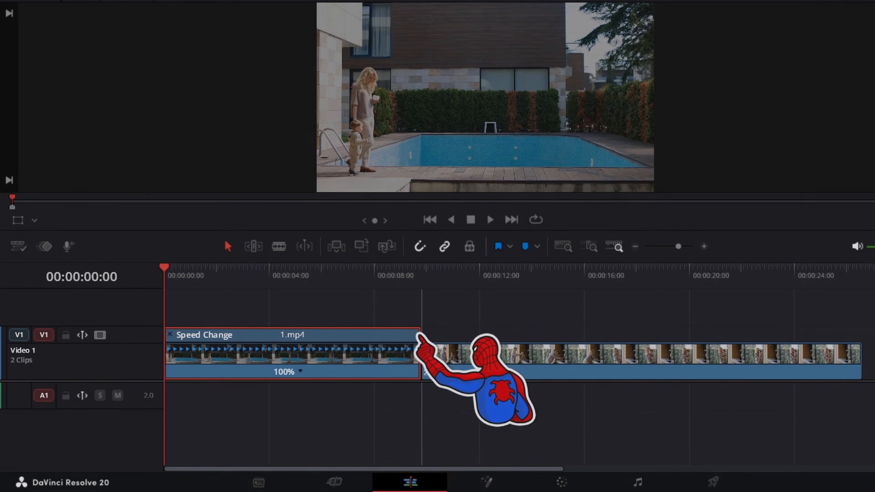
Try speeding 1.mp4 up to about 340% with the retime handle, undo it, and shorten the clip again in Trim Edit Mode.
left_click_drag(419, 334, 267, 346)
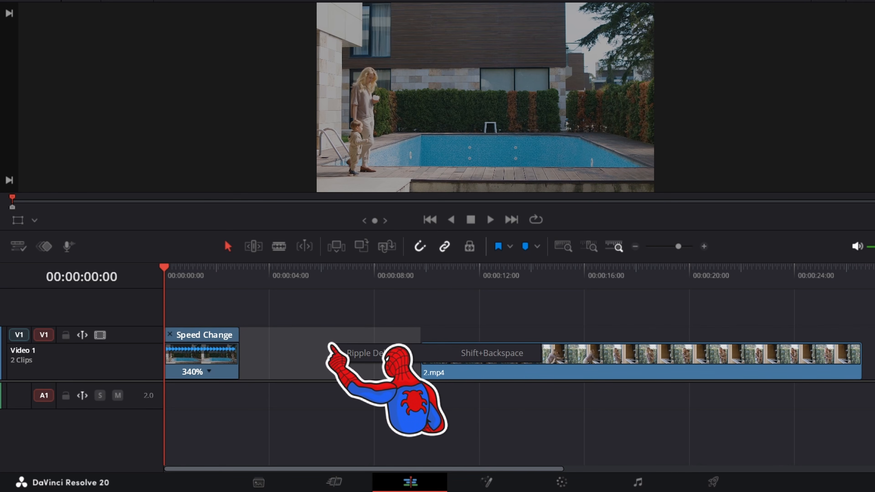
left_click(385, 356)
key("ctrl+z")
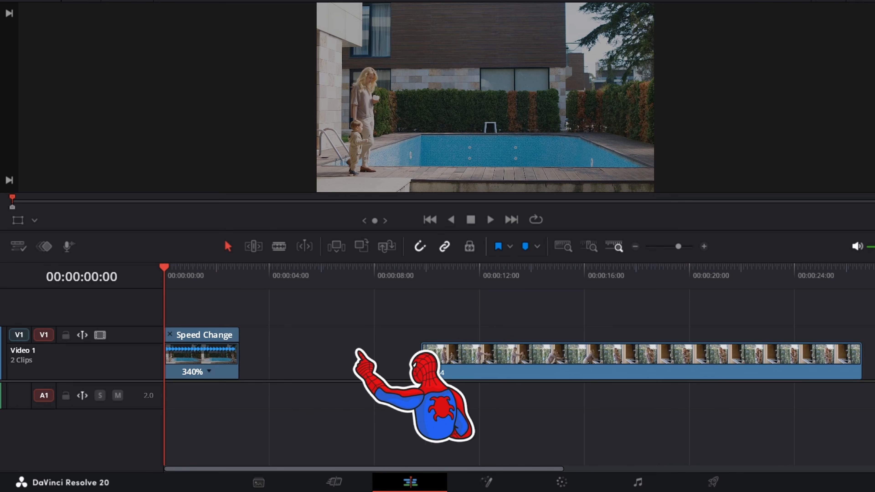
key("ctrl+z")
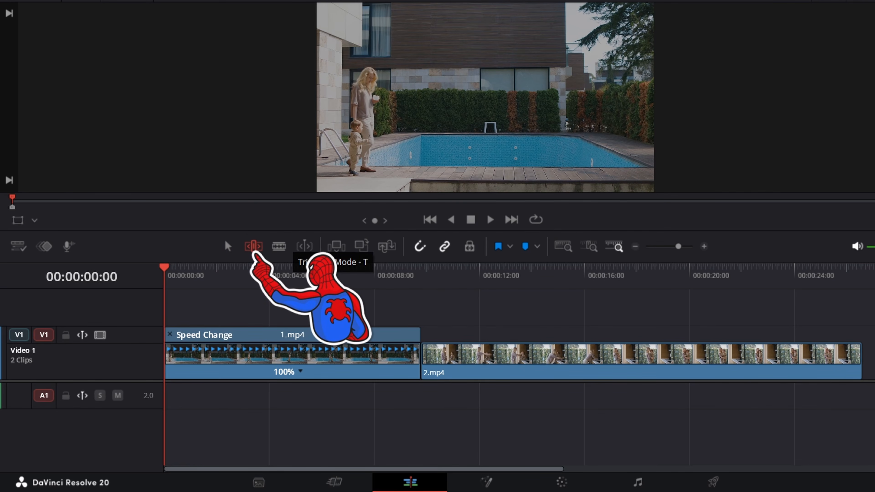
left_click_drag(420, 335, 211, 335)
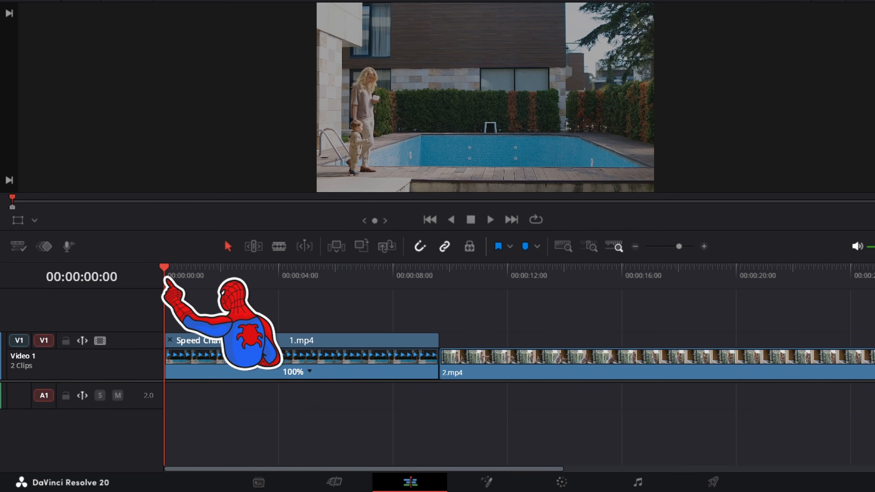
Add a speed point to 1.mp4 at 00:00:02:22.
left_click_drag(165, 270, 248, 292)
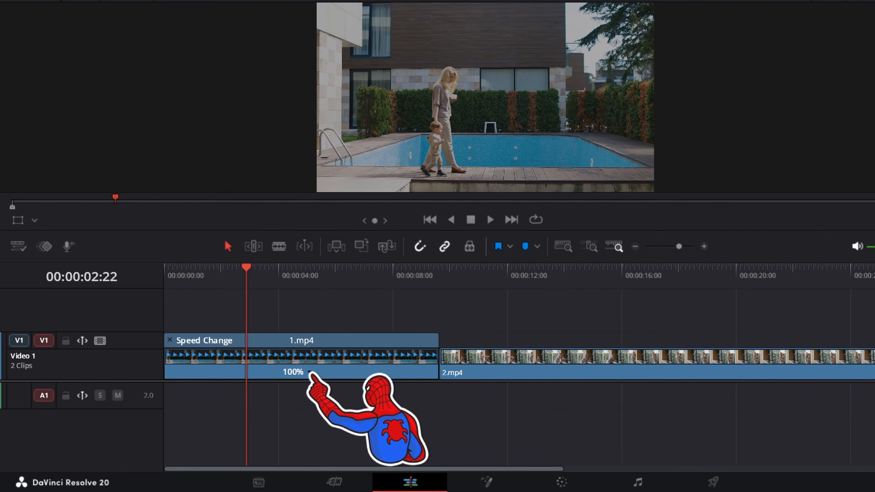
left_click(309, 373)
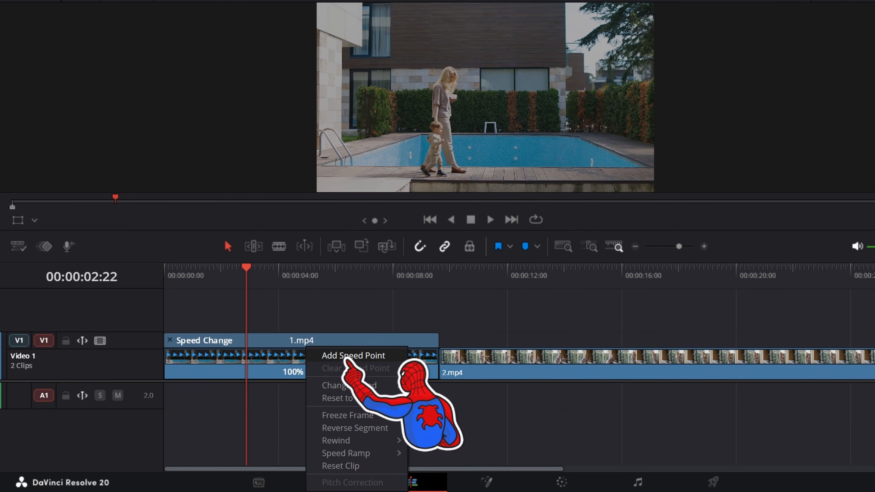
left_click(355, 355)
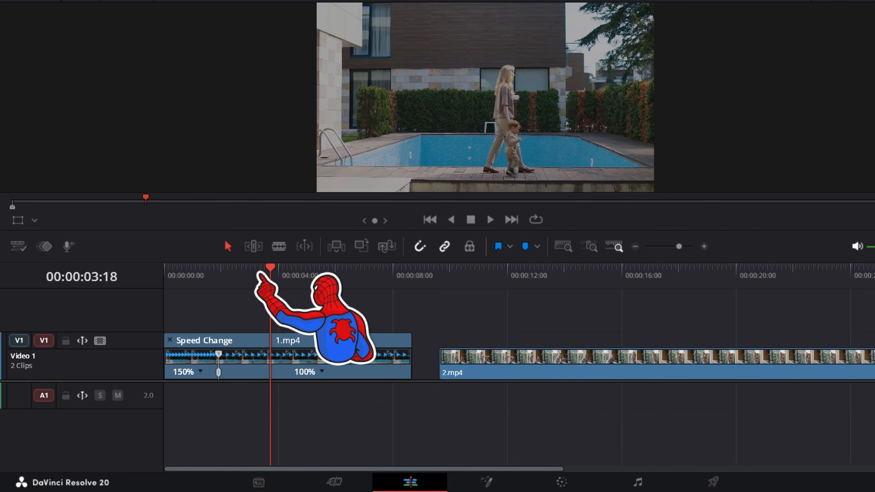
Set the segment before the speed point to 400% speed and play 1.mp4 from the start.
left_click_drag(270, 272, 149, 275)
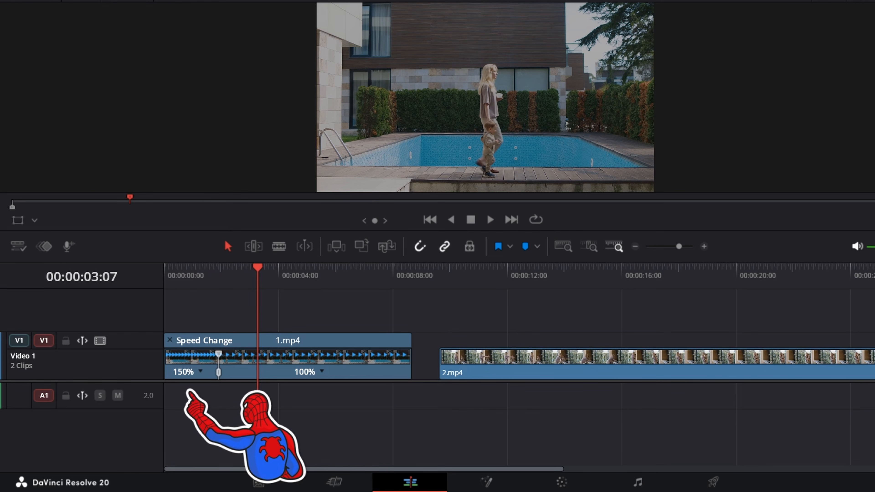
left_click(200, 372)
mouse_move(223, 386)
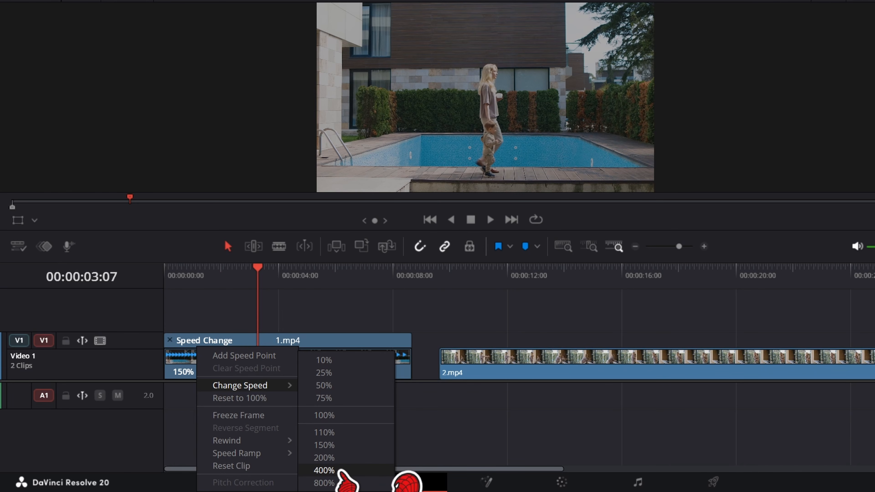
left_click(323, 470)
key("ctrl+equal")
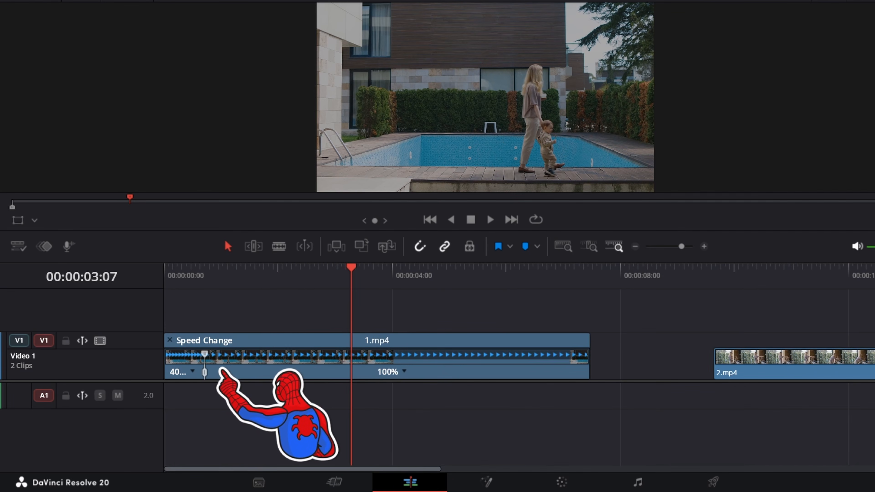
key("ctrl+equal")
left_click_drag(443, 267, 155, 281)
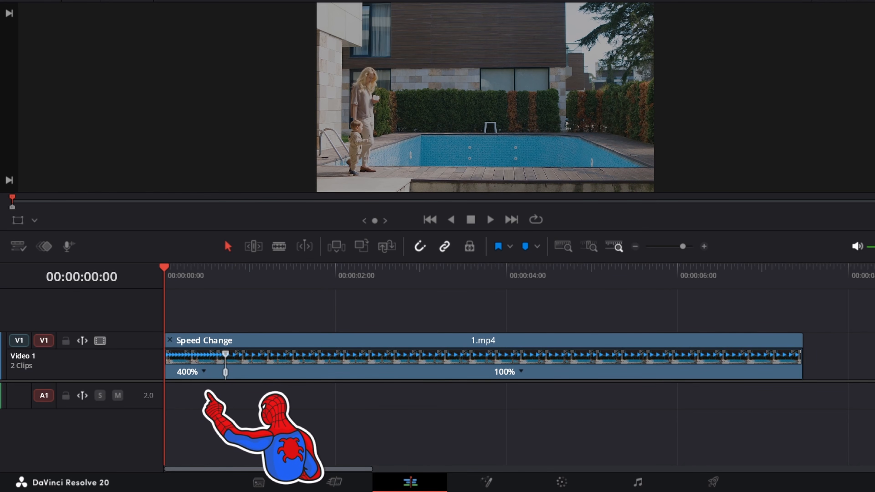
key("space")
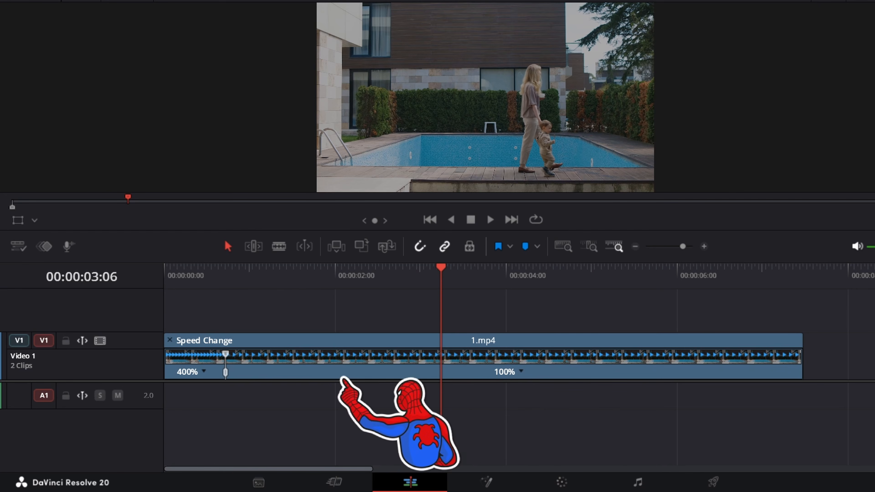
Reset the segment before the speed point to 100% speed.
left_click(204, 372)
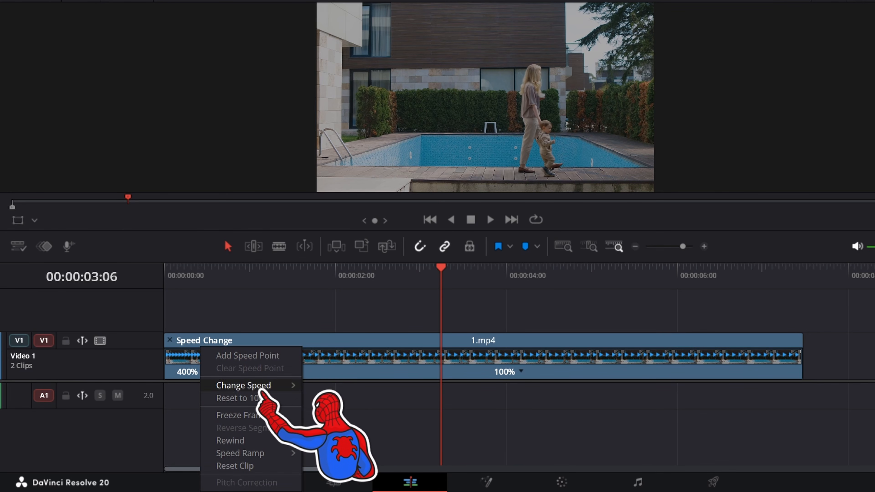
left_click(243, 398)
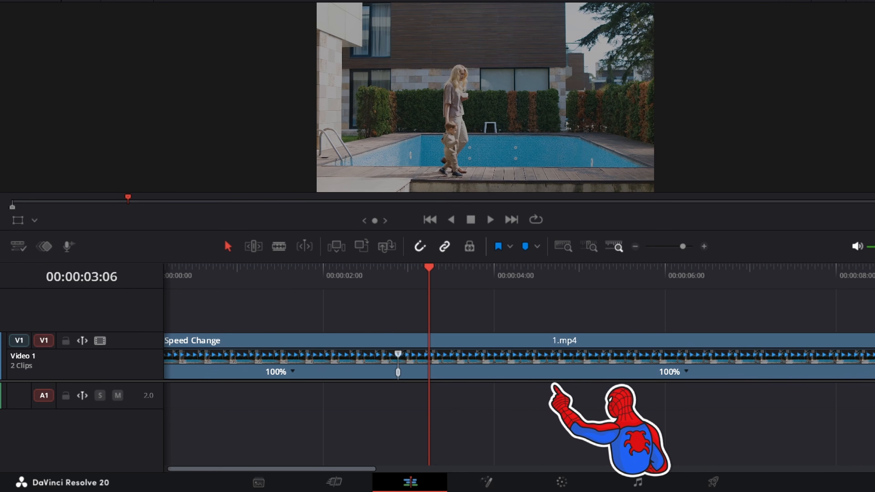
scroll(552, 386, "down", 1)
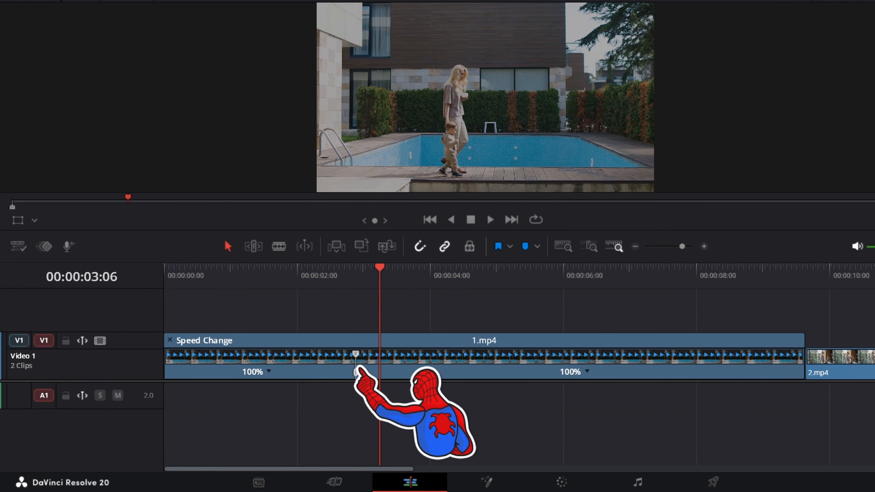
Add a second speed point to 1.mp4 at 00:00:05:22.
left_click(564, 278)
mouse_move(563, 280)
left_mouse_down()
mouse_move(523, 278)
mouse_move(584, 278)
mouse_move(555, 281)
left_mouse_up()
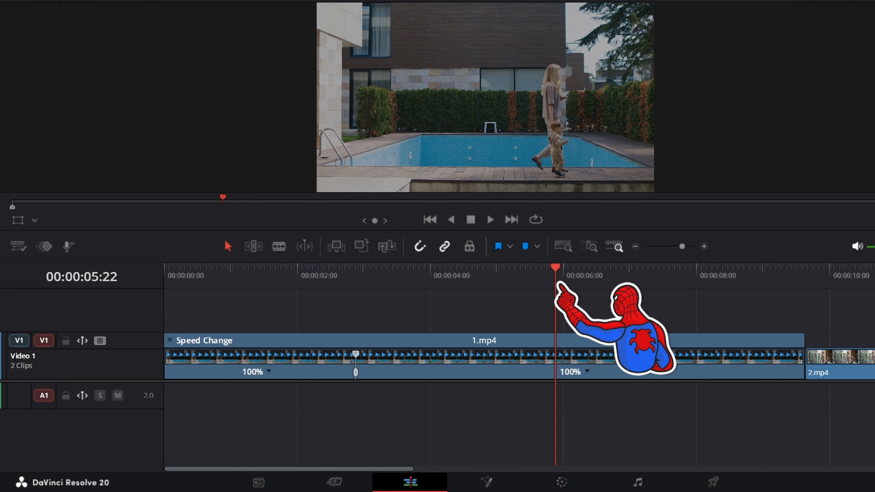
left_click(587, 371)
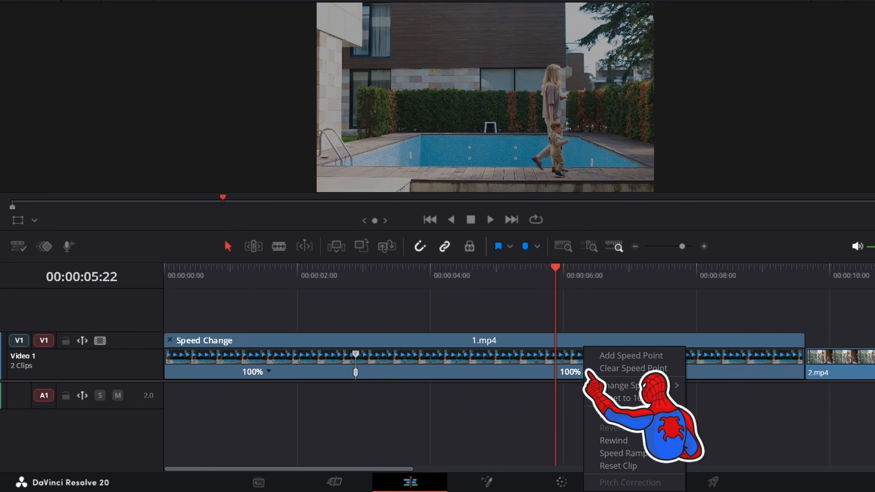
left_click(607, 356)
Speed up the segment between the two speed points by pulling the second point's upper handle to just before 00:00:04:00.
left_click(585, 269)
left_click_drag(588, 268, 595, 269)
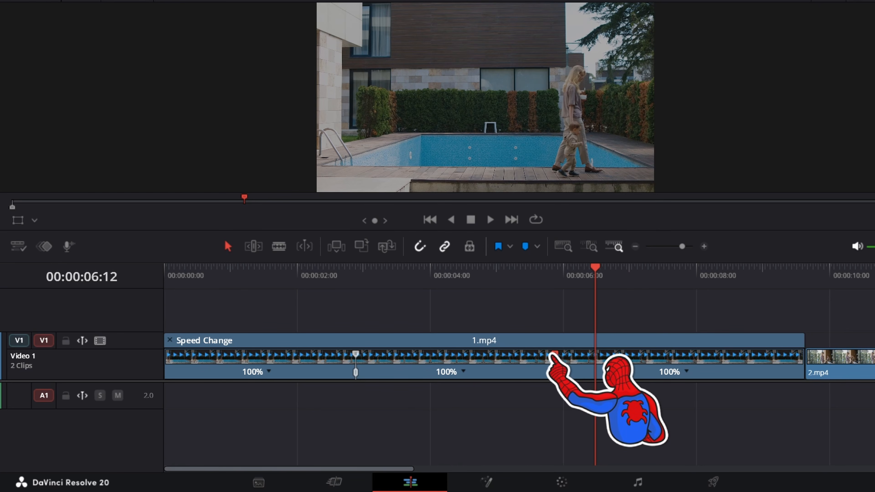
left_click_drag(554, 353, 419, 356)
left_click(334, 277)
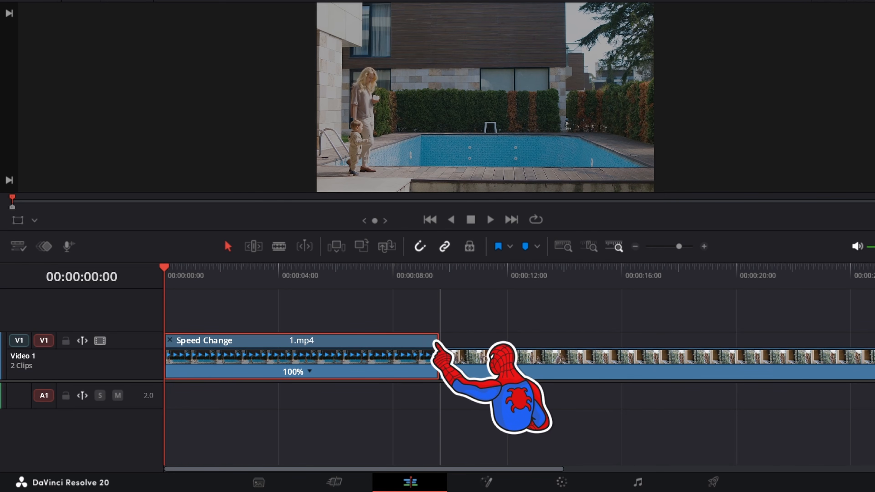
Slow 1.mp4 to 50% speed with the retime handle, play it, and return the clip to 100% speed.
left_click_drag(437, 342, 704, 339)
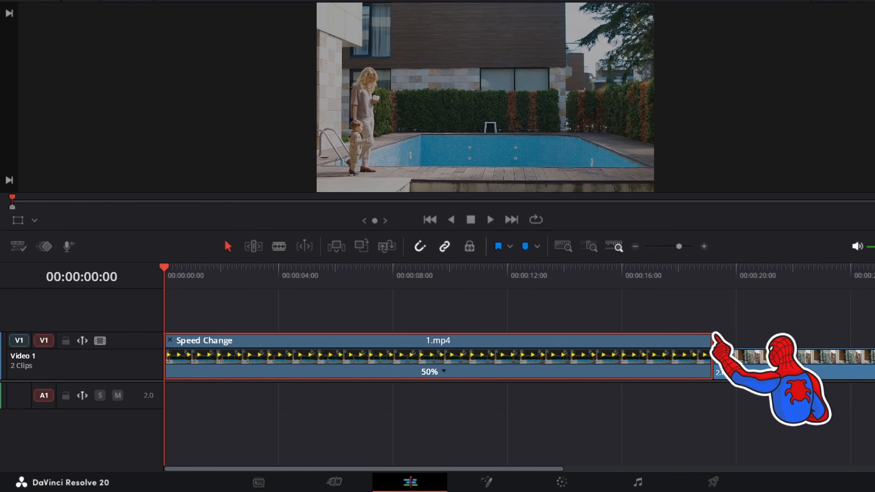
key("space")
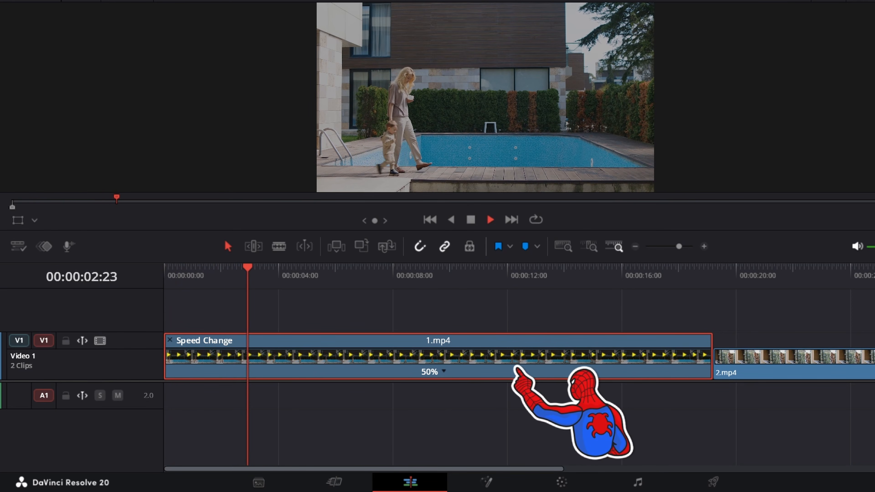
key("space")
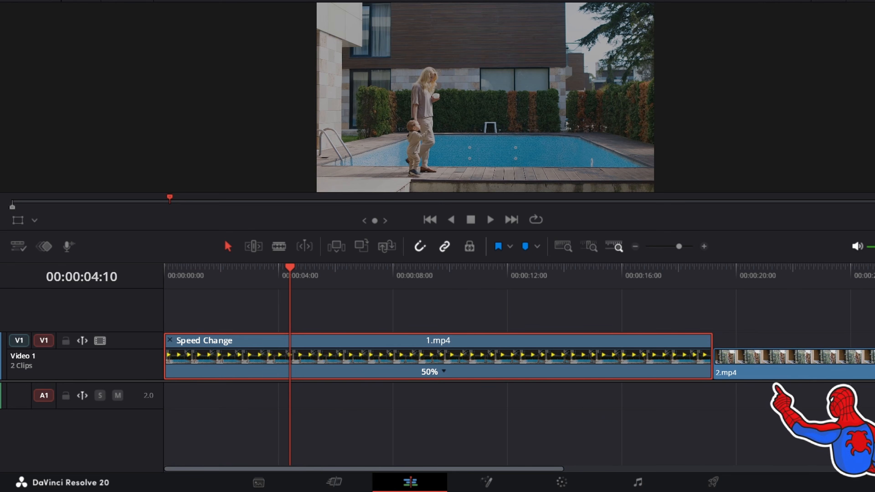
left_click_drag(711, 340, 439, 342)
left_click(479, 404)
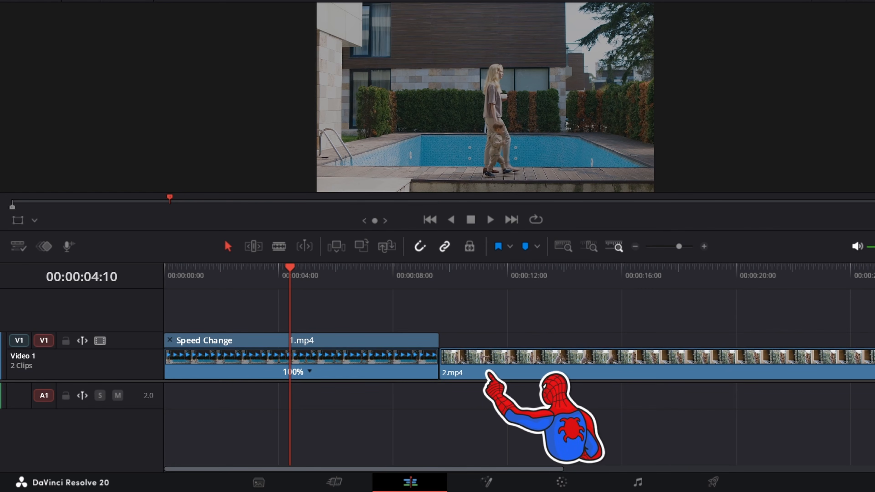
Try stretching 1.mp4 to about 41% speed in Selection Mode, compare the start of 2.mp4, and undo the stretch.
left_click(488, 374)
left_click(463, 277)
key("Up")
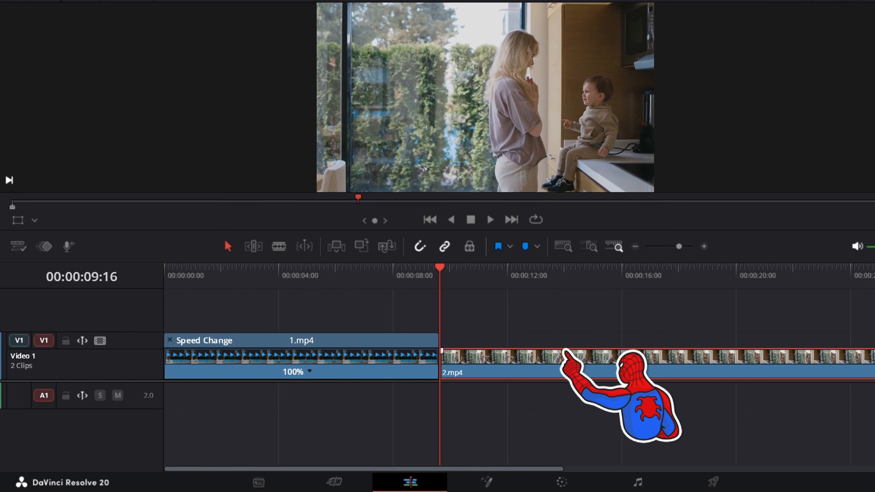
left_click_drag(439, 340, 828, 340)
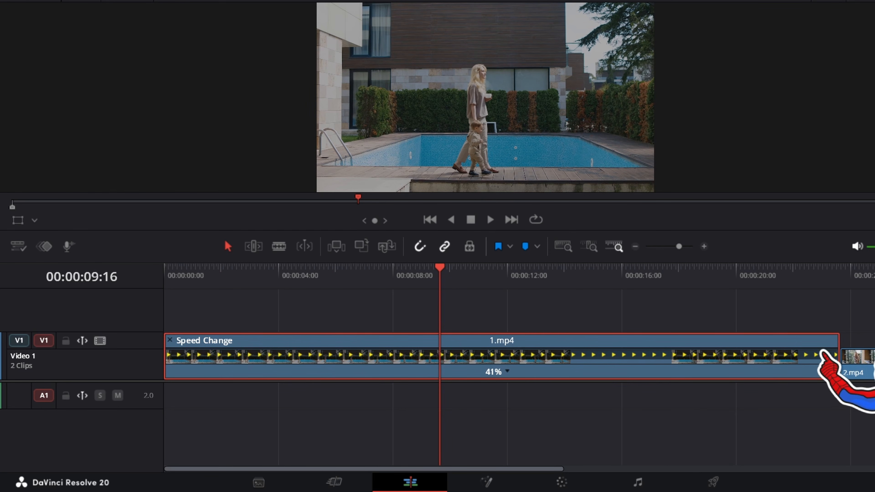
key("Down")
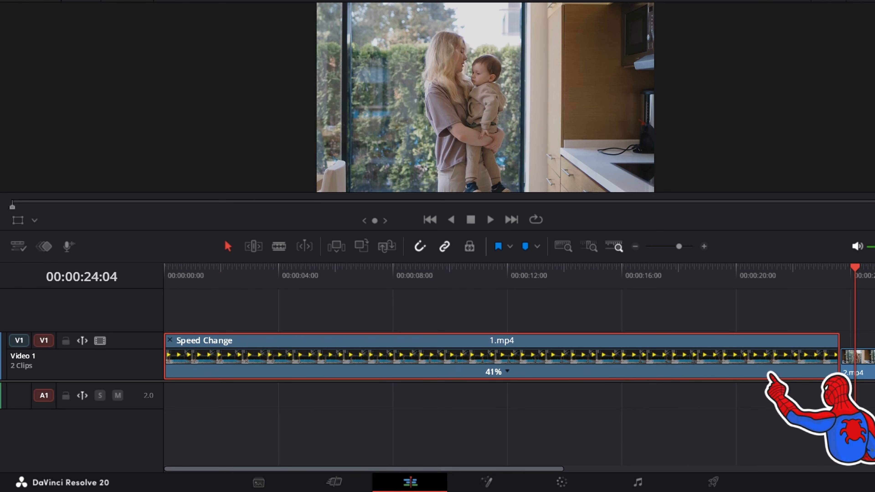
key("ctrl+z")
key("Up")
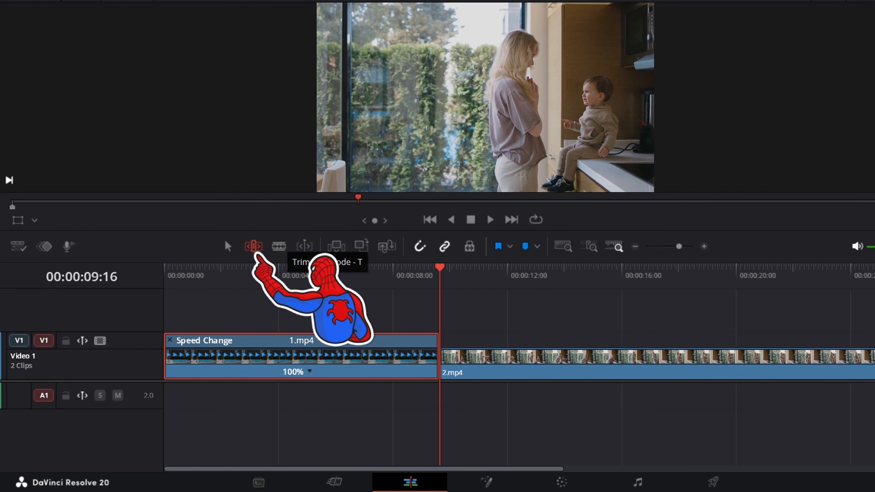
Stretch 1.mp4 to about 40% speed in Trim Edit Mode, return to Selection Mode and play the clip.
left_click_drag(440, 341, 541, 335)
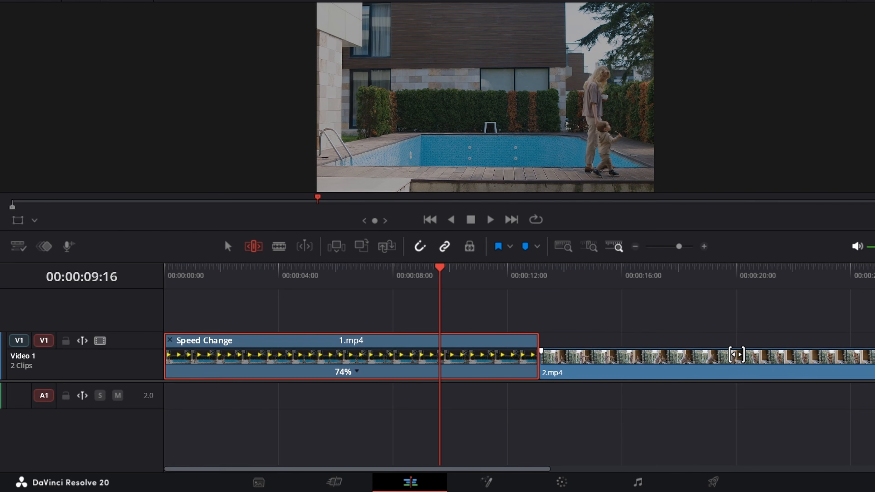
left_click_drag(540, 335, 853, 335)
scroll(489, 373, "down", 4)
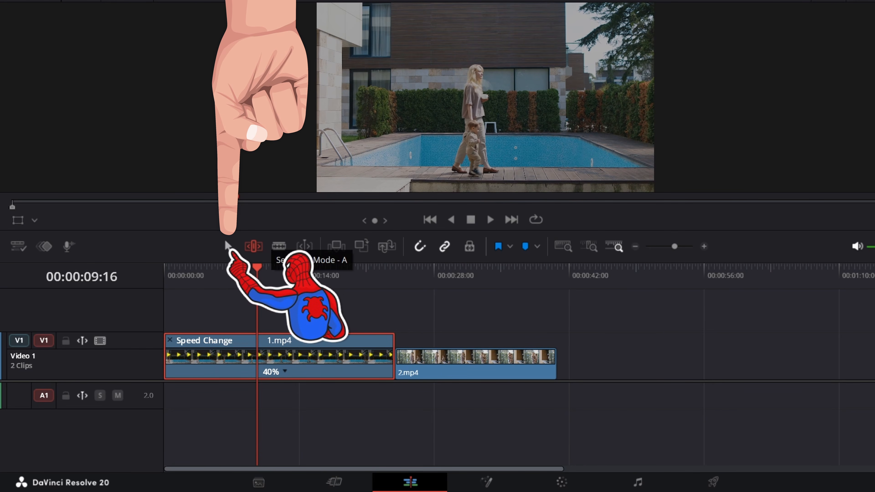
left_click(228, 245)
key("space")
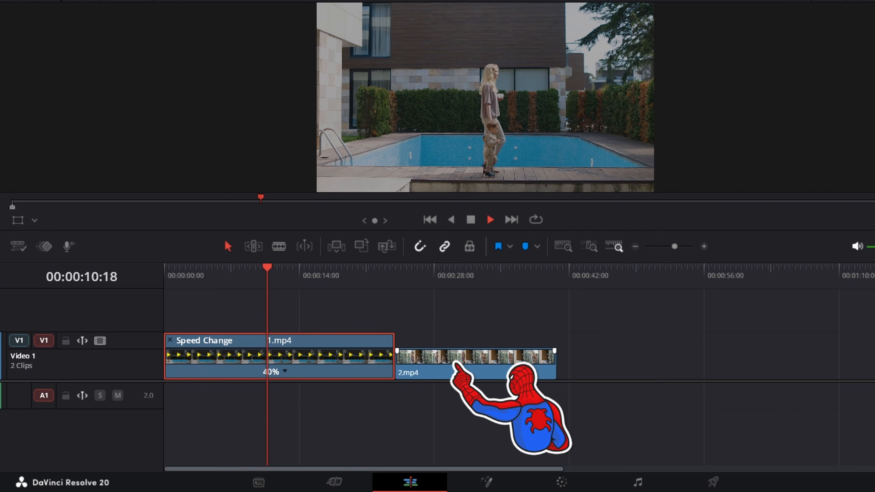
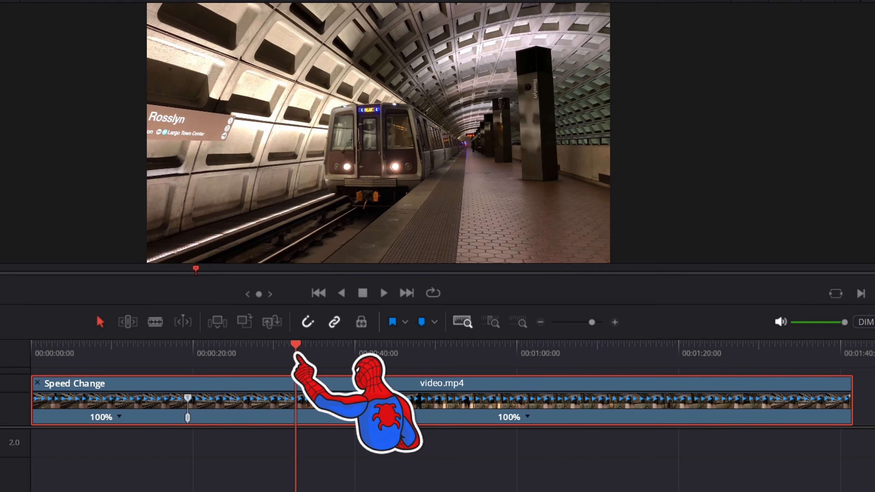
Add a second speed point to video.mp4 at the playhead, about 00:00:32, and move the playhead to 00:00:37:19.
left_click(529, 417)
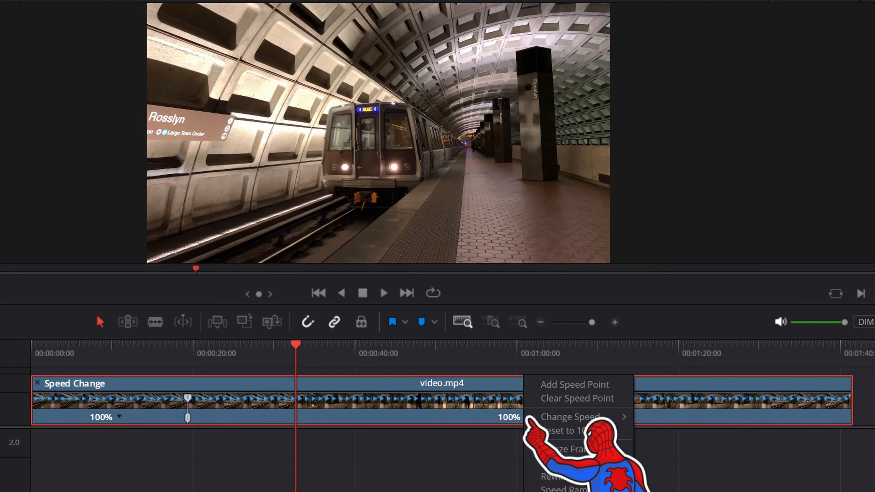
left_click(599, 388)
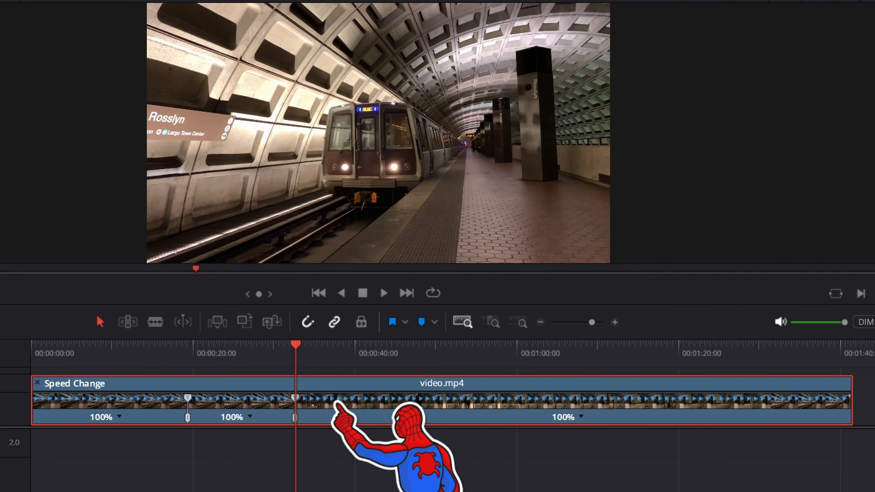
left_click(336, 345)
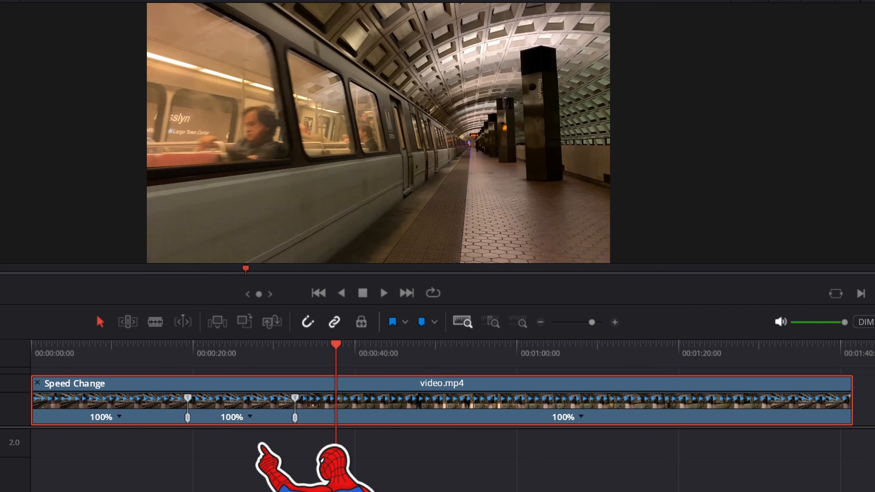
Set the segment between the two speed points to 200% speed with the Change Speed preset.
left_click(251, 417)
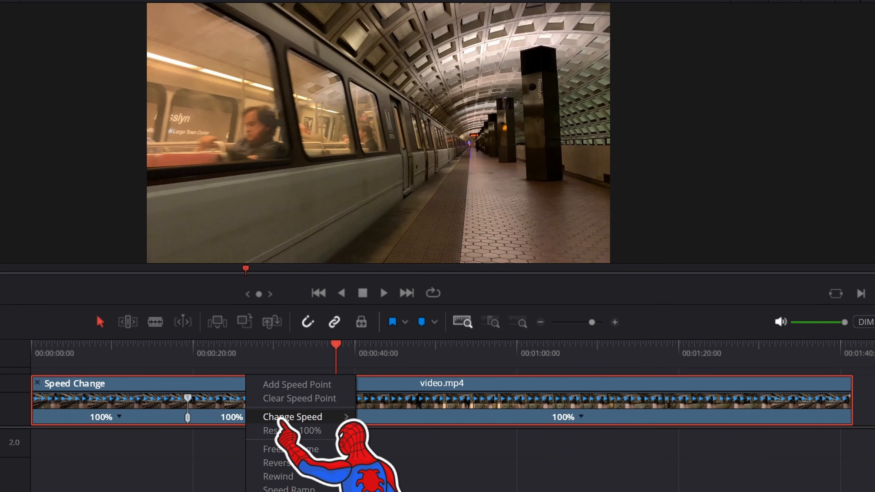
mouse_move(325, 417)
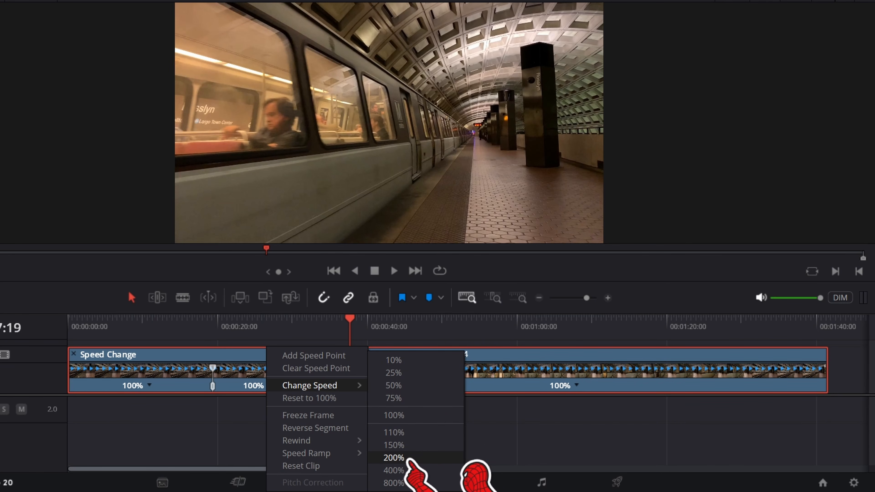
left_click(393, 458)
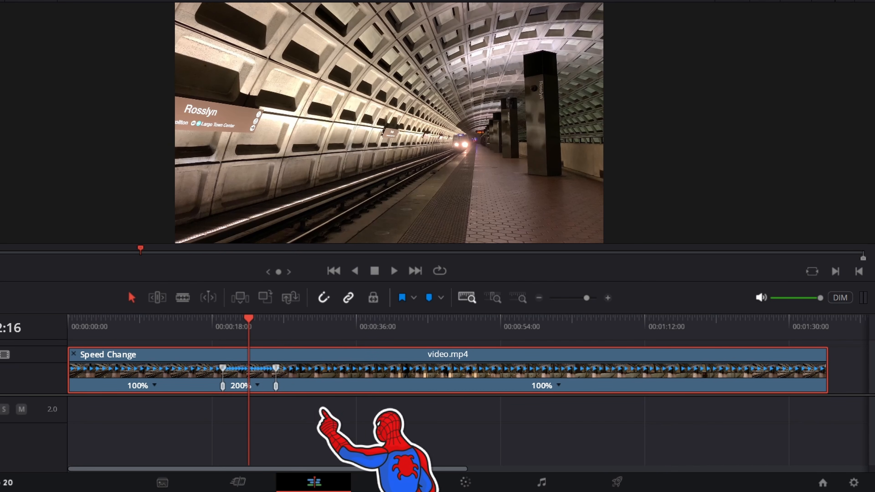
Try speeding the middle segment up to 675% and slowing it to 86% with the second speed point's upper handle.
scroll(337, 393, "up", 6)
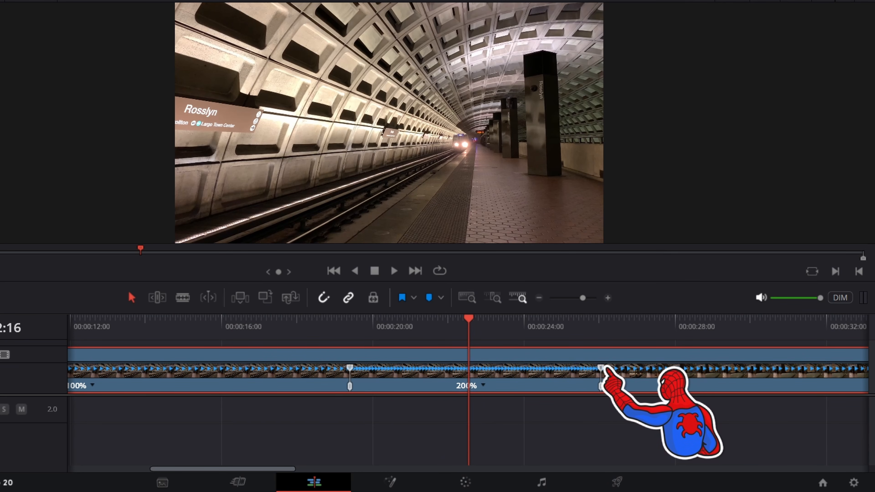
left_click_drag(601, 368, 424, 367)
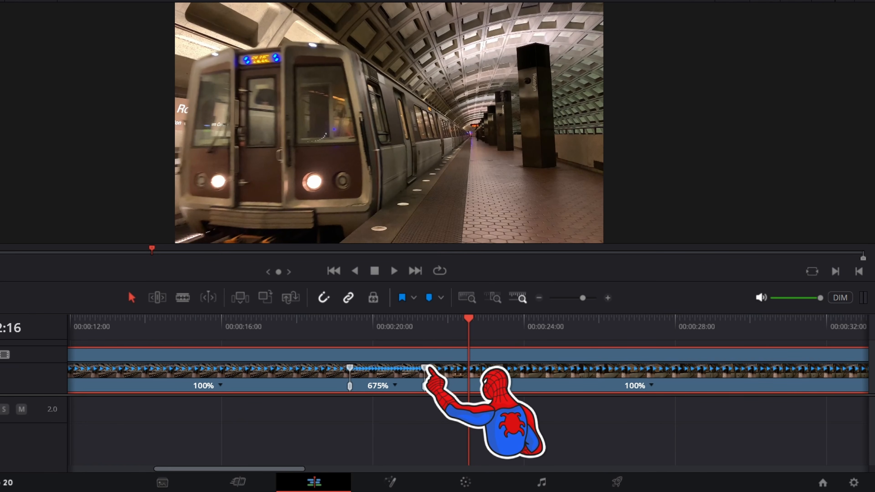
left_click_drag(424, 367, 731, 367)
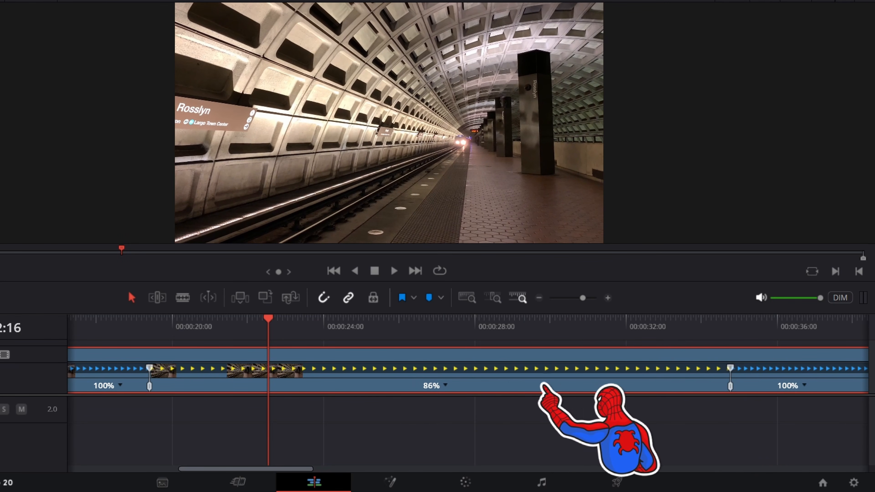
Slow the segment between the speed points to 50% with the second point's upper handle and play part of it.
scroll(579, 385, "down", 2)
left_click_drag(610, 404, 481, 405)
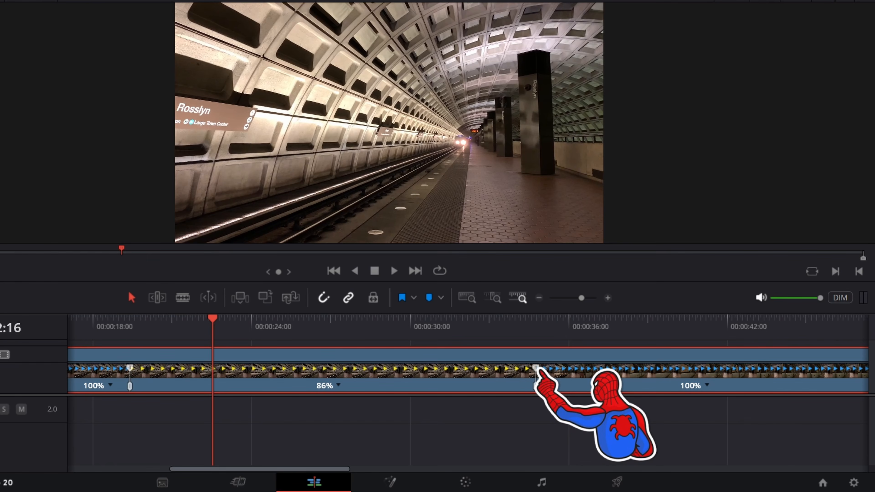
scroll(461, 396, "down", 4)
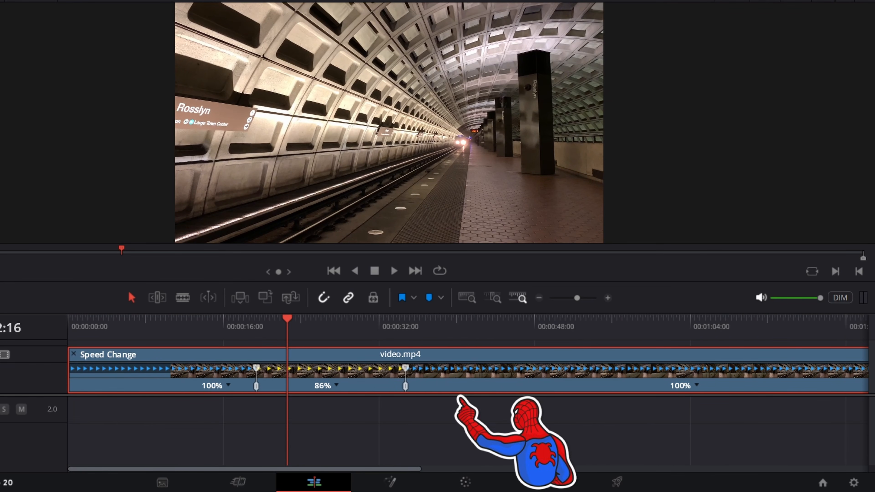
left_click_drag(405, 367, 513, 367)
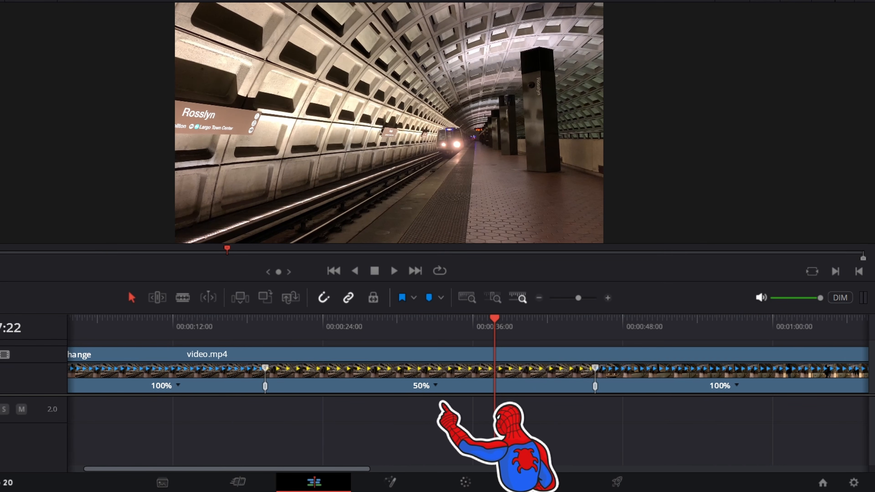
key("space")
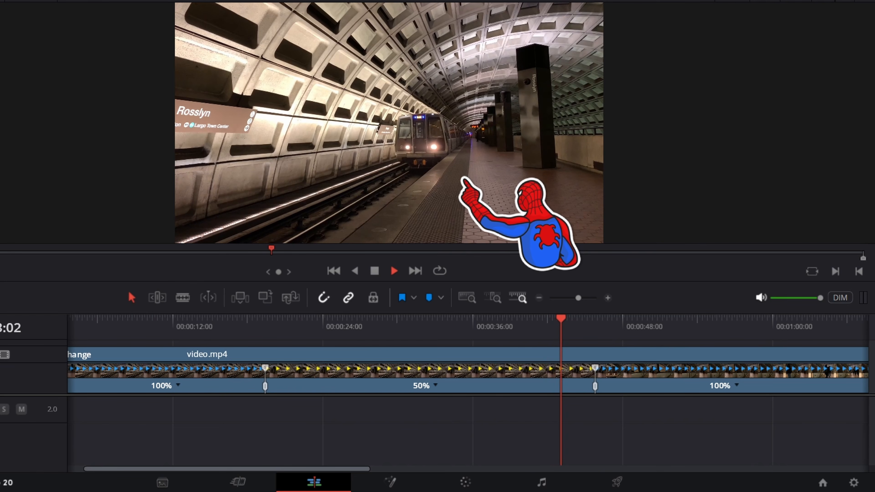
key("space")
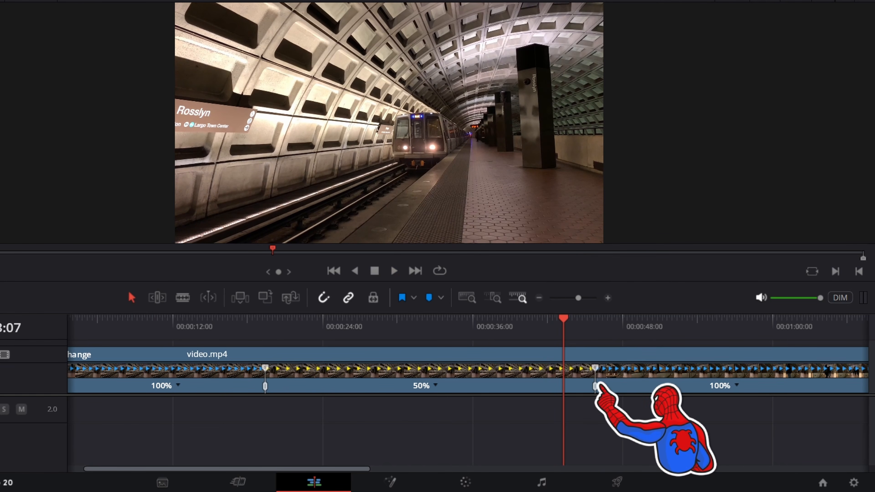
Speed the middle segment up to about 304% with the second point's upper handle and place the playhead inside it.
left_click_drag(594, 369, 318, 369)
left_click(295, 322)
scroll(307, 374, "up", 5)
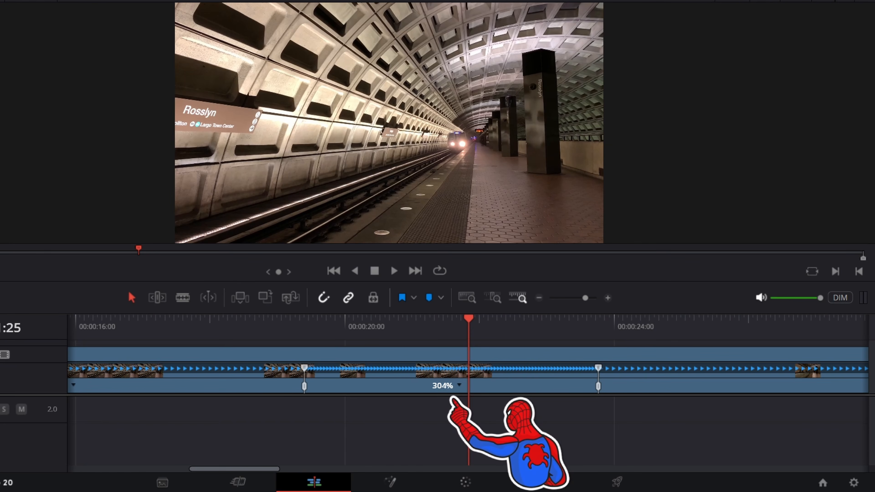
scroll(443, 395, "down", 3)
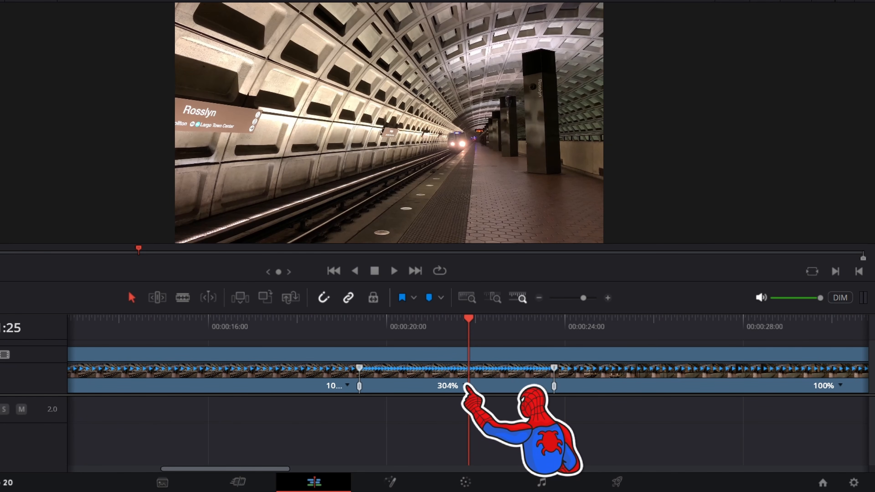
Apply the 400% speed preset to the middle segment and play the clip across both speed points.
left_click(464, 385)
mouse_move(503, 385)
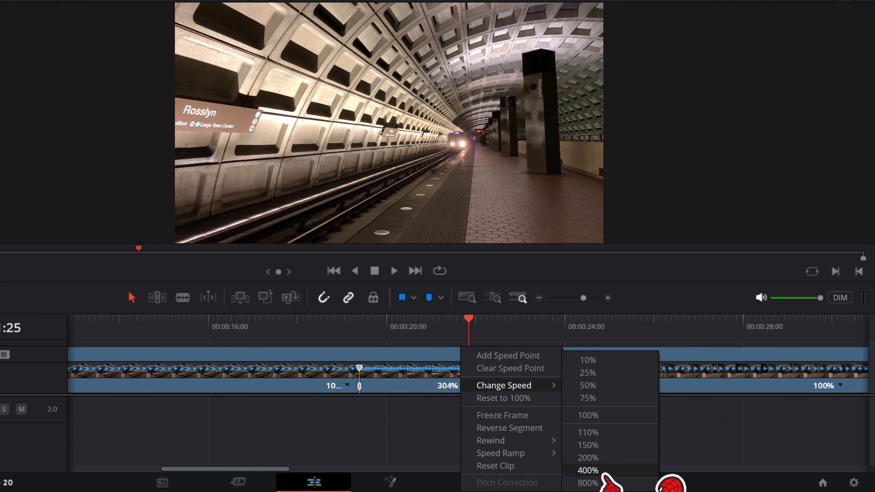
left_click(588, 470)
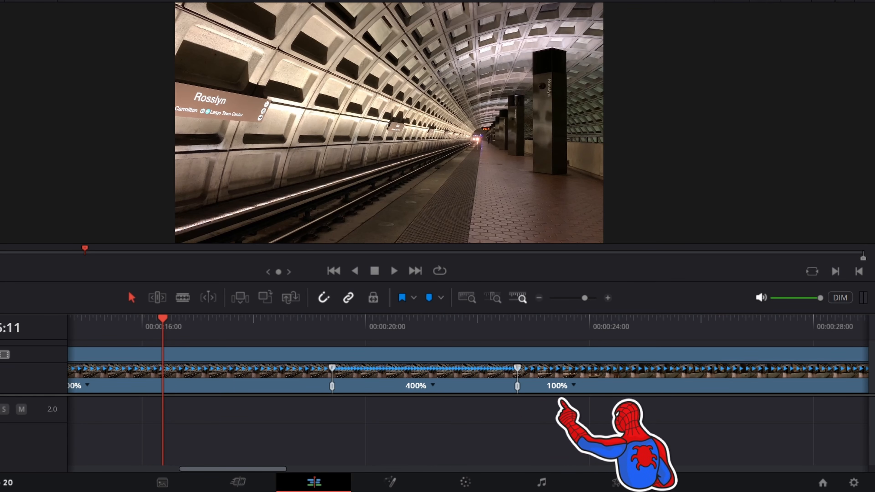
key("space")
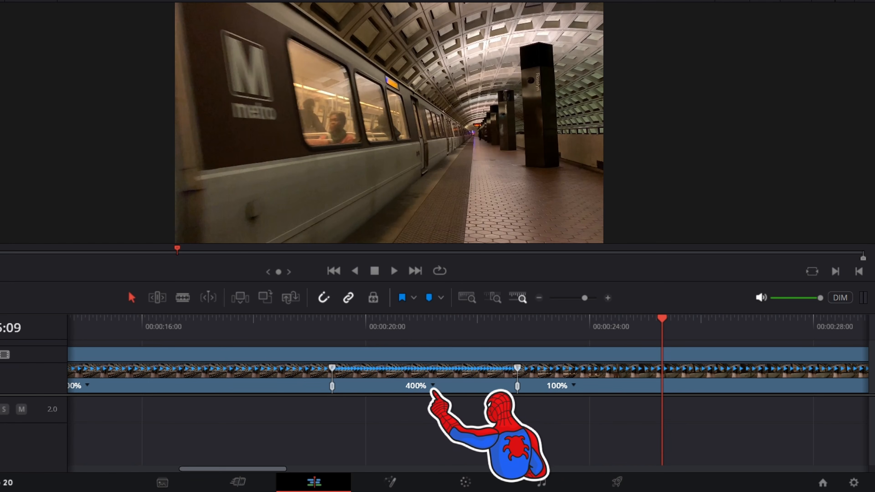
Apply the 800% speed preset to the middle segment and play the clip across both speed points.
left_click(433, 386)
mouse_move(502, 388)
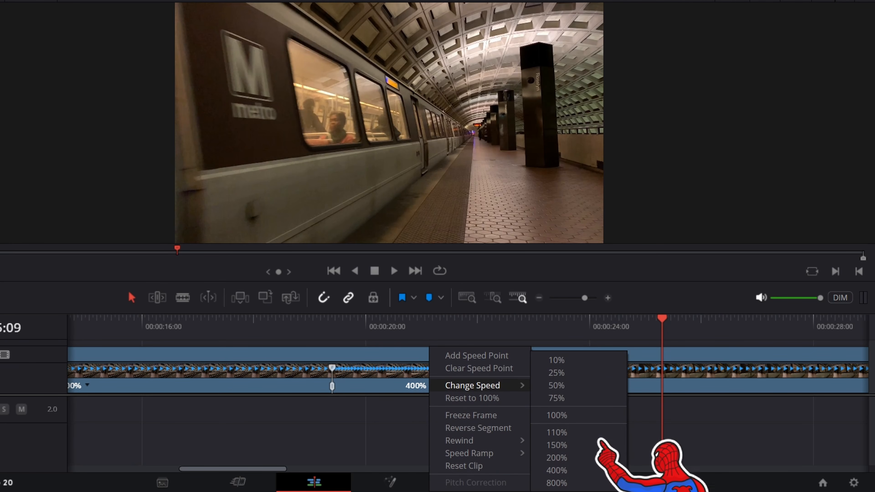
left_click(578, 483)
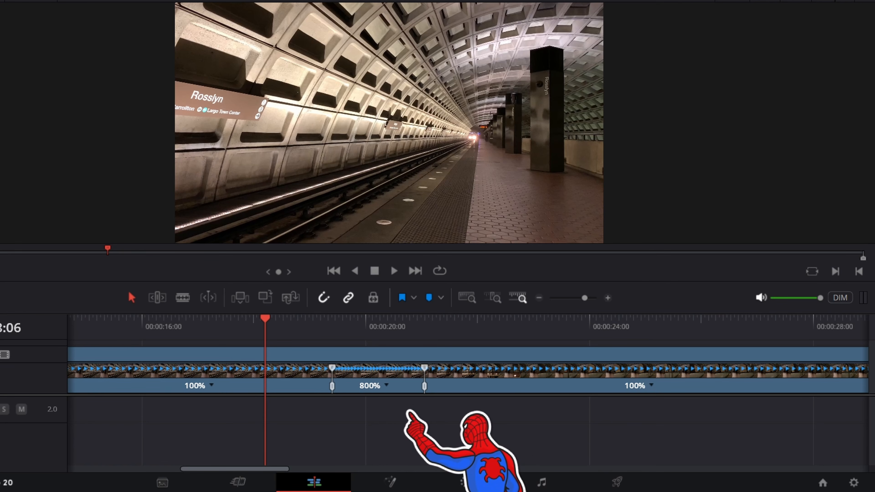
key("space")
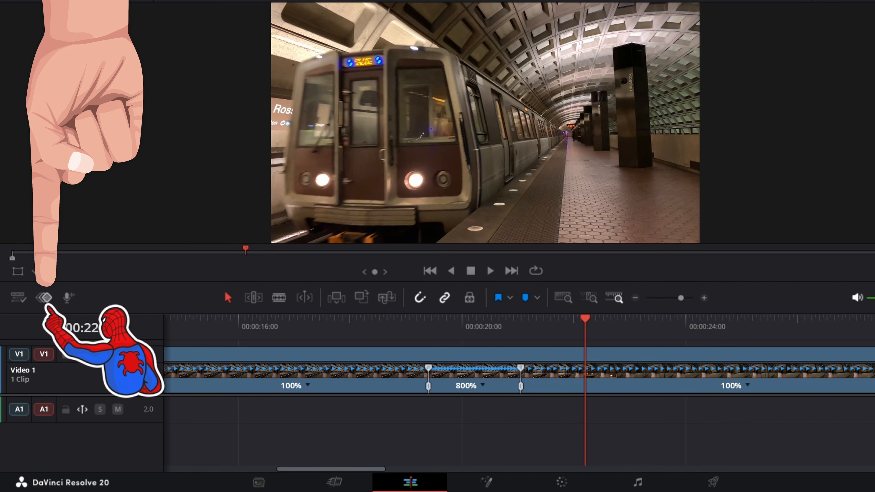
Show the timeline's keyframe editor and enlarge it until the Retime Speed and Retime Frame parameters are visible.
left_click(47, 301)
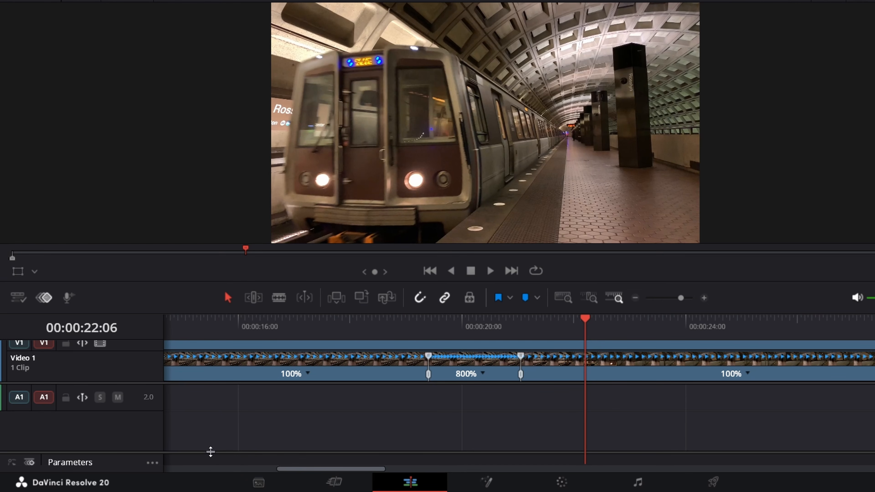
left_click_drag(210, 427, 212, 361)
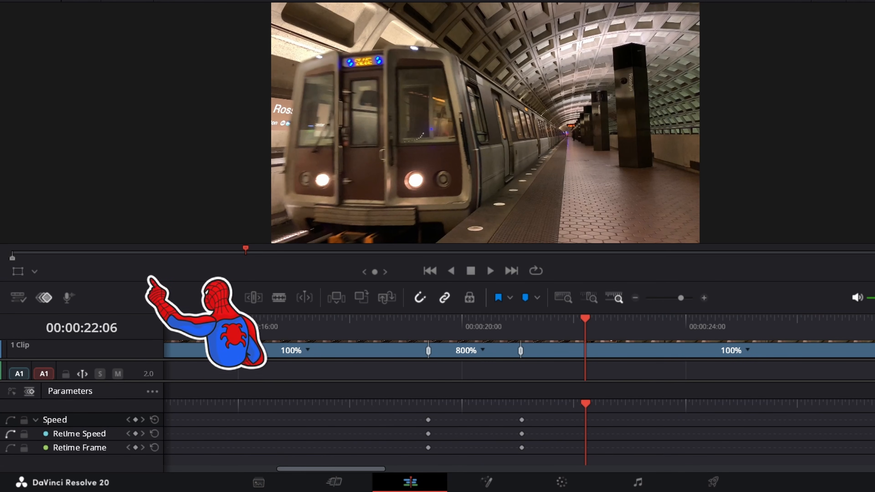
Enlarge the clip's keyframe area below the timeline and switch it to the curve view.
left_click_drag(148, 268, 153, 200)
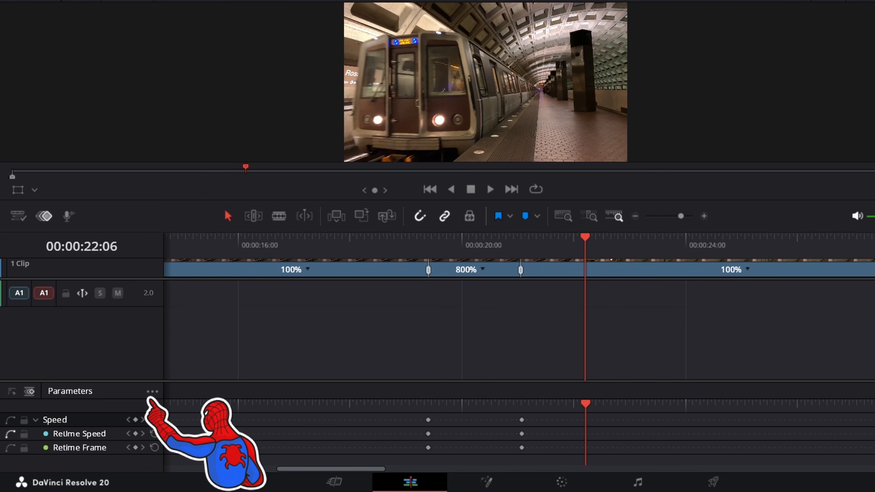
left_click_drag(126, 380, 128, 328)
left_click_drag(136, 199, 135, 208)
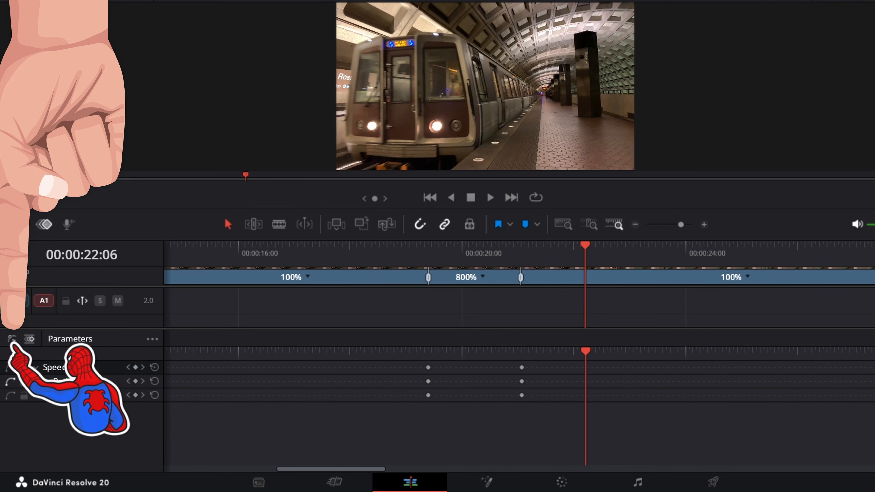
left_click(12, 339)
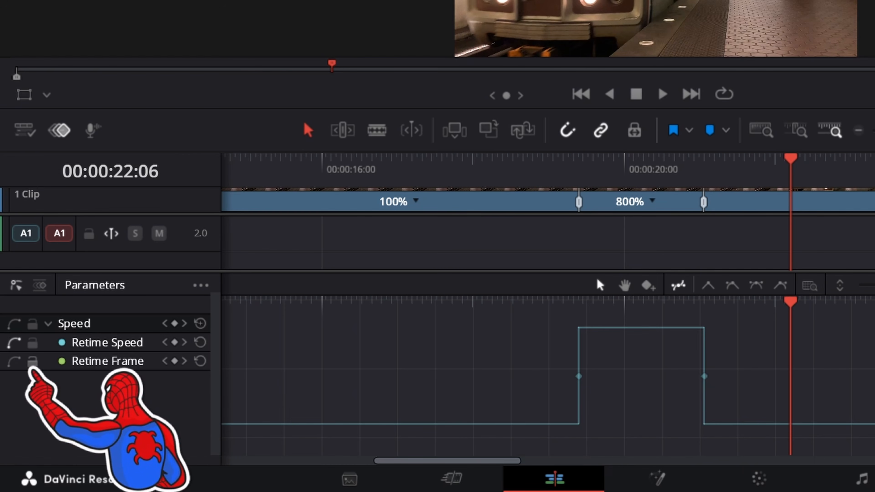
Switch the Retime Frame curve on and off, and hide and show the Retime Speed curve again.
left_click(14, 364)
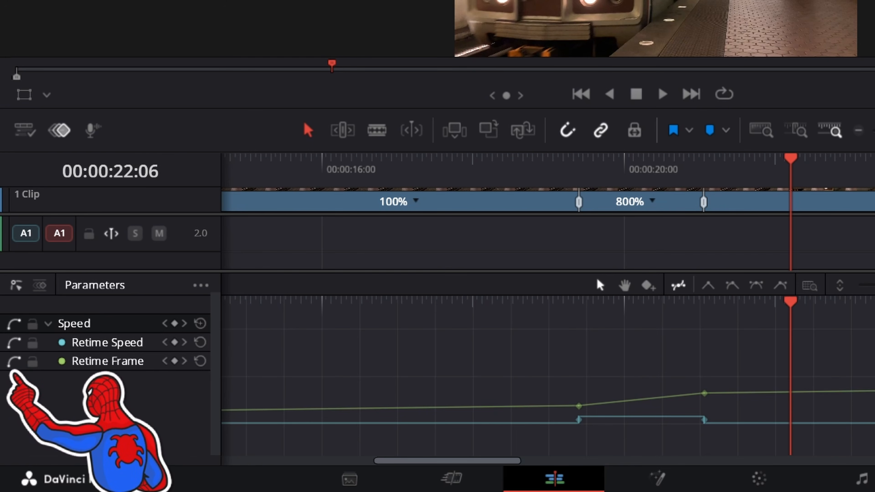
left_click(14, 362)
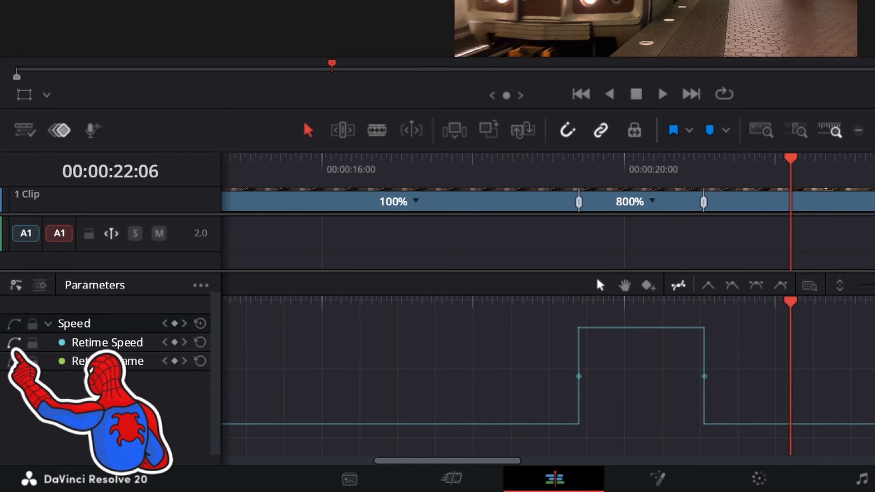
left_click(12, 345)
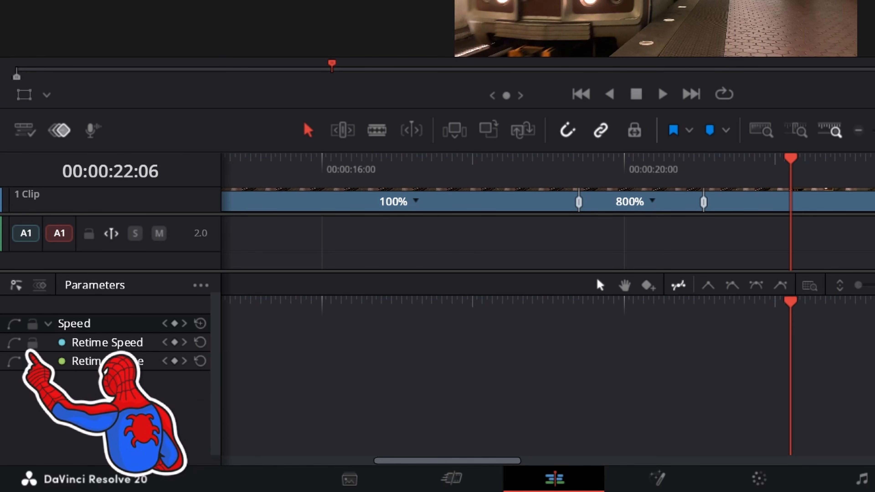
left_click(14, 346)
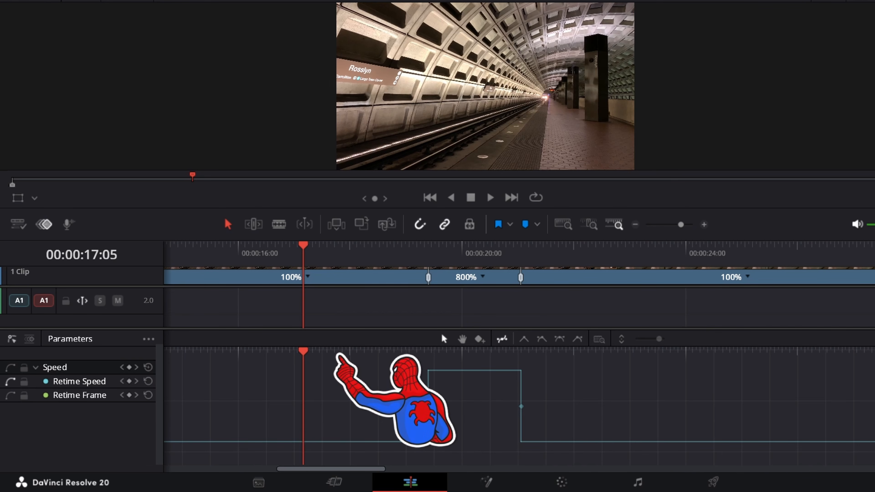
Play back the clip across the 800% section to check its abrupt speed changes.
key("space")
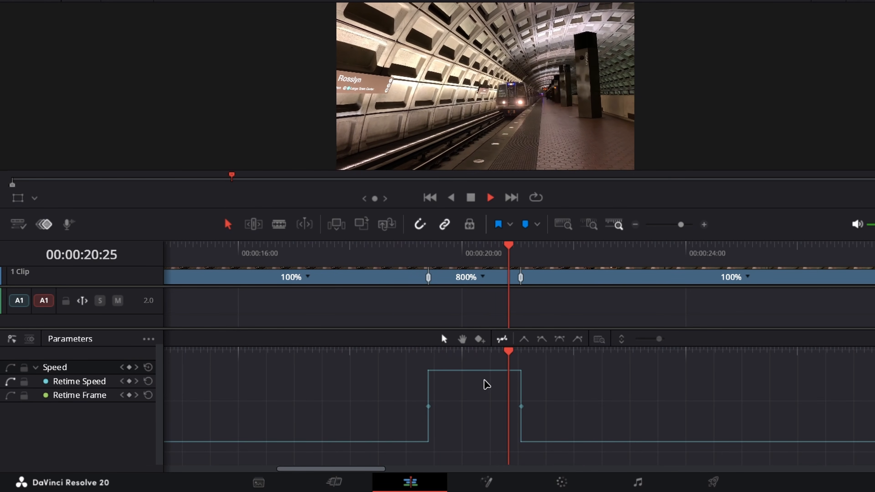
key("space")
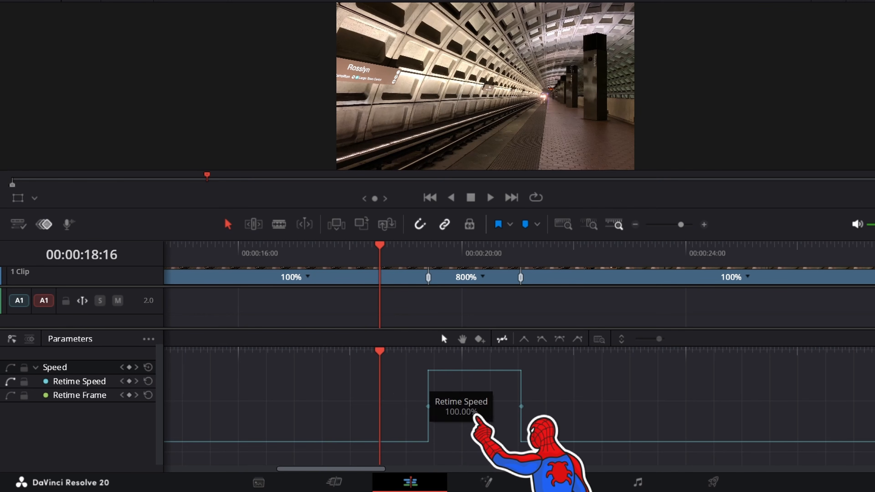
key("space")
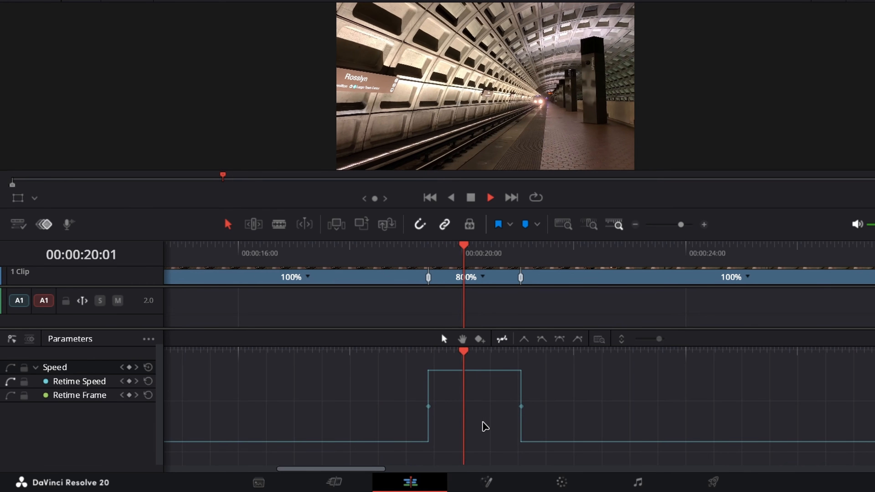
key("space")
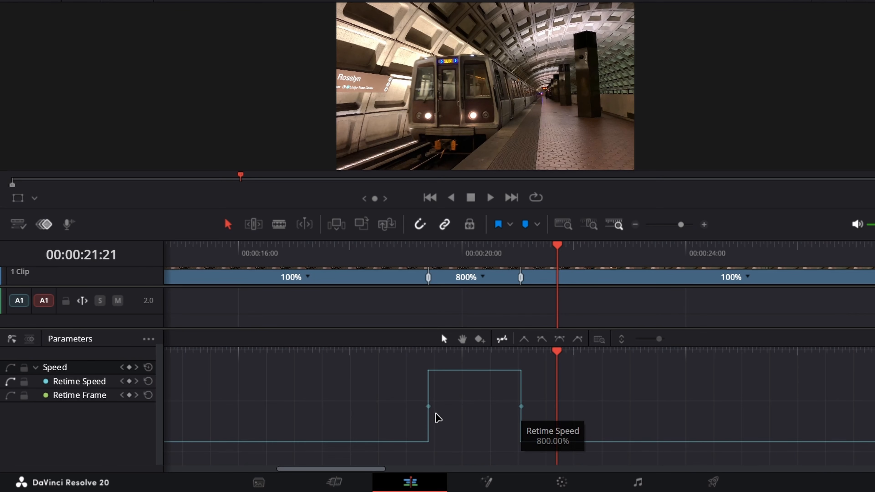
Try Ease In And Out on both Retime Speed keyframes, and undo it to compare with the unsmoothed curve.
left_click_drag(382, 386, 540, 428)
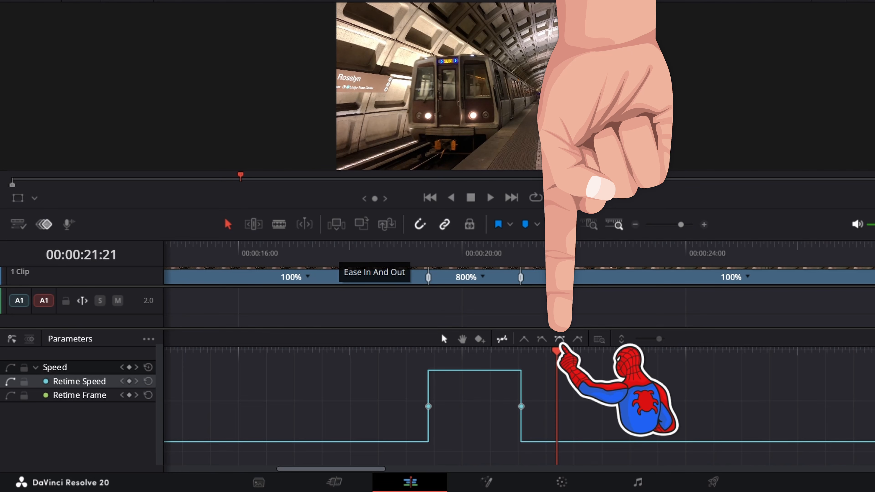
left_click(559, 339)
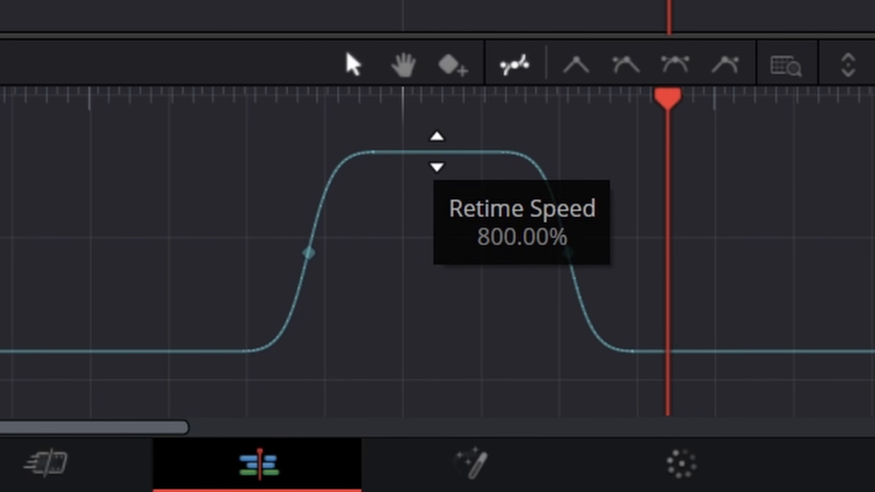
left_click(502, 100)
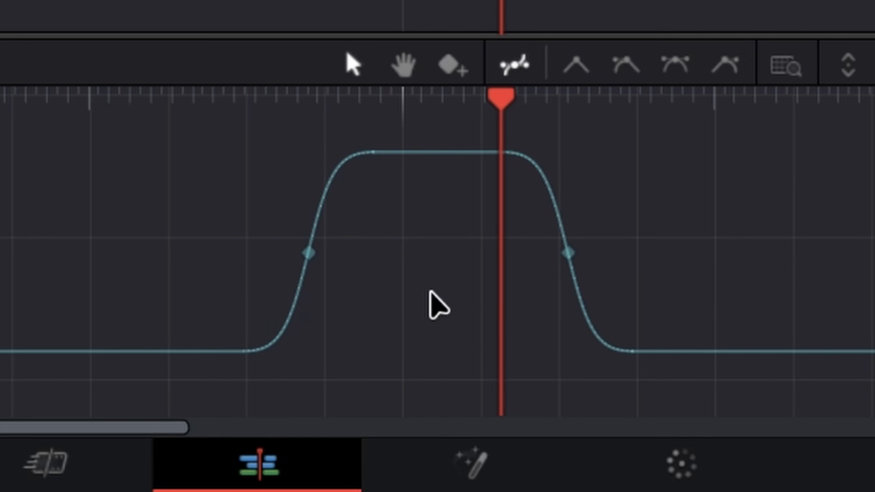
key("super+z")
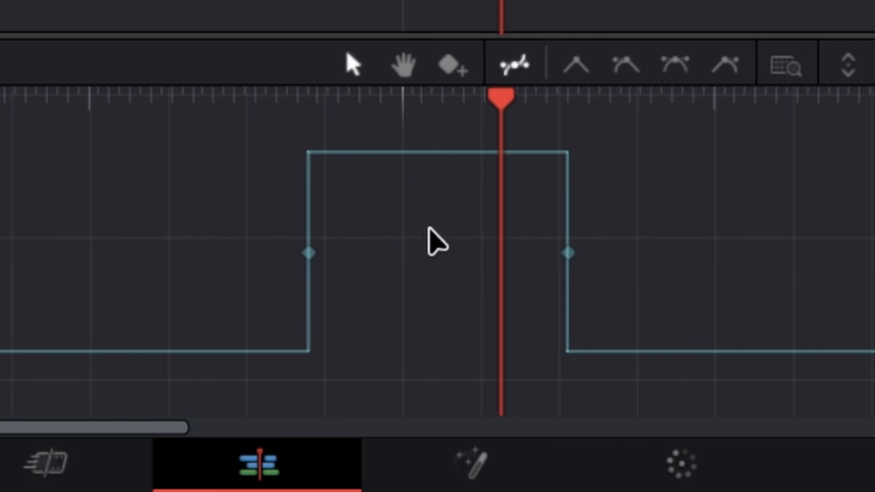
Smooth both Retime Speed keyframes with Ease In And Out and play back the speed ramp.
left_click_drag(146, 219, 755, 264)
left_click(676, 65)
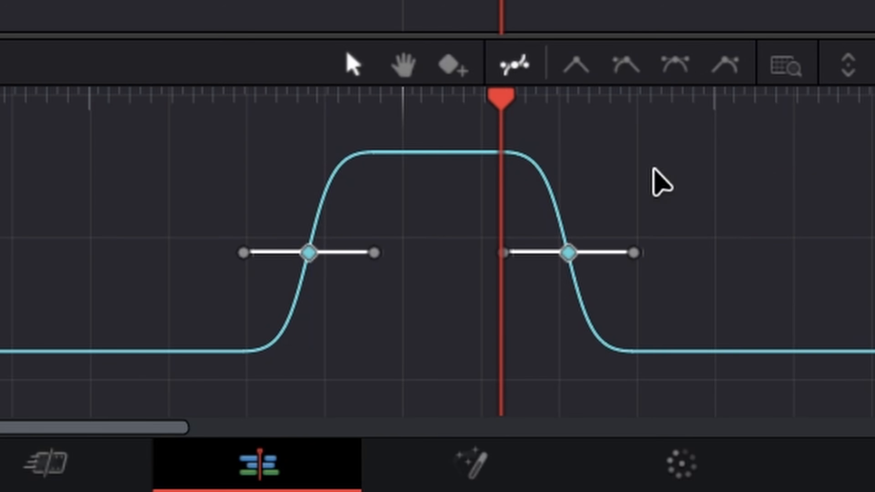
left_click(655, 169)
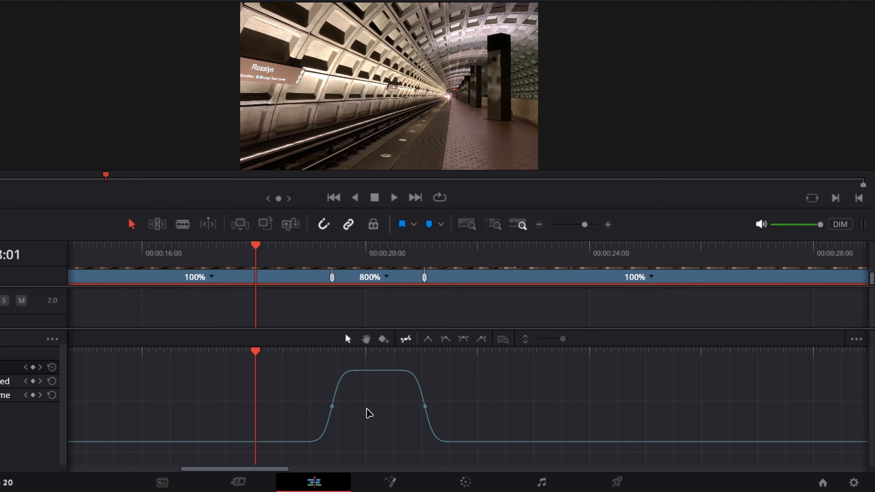
key("space")
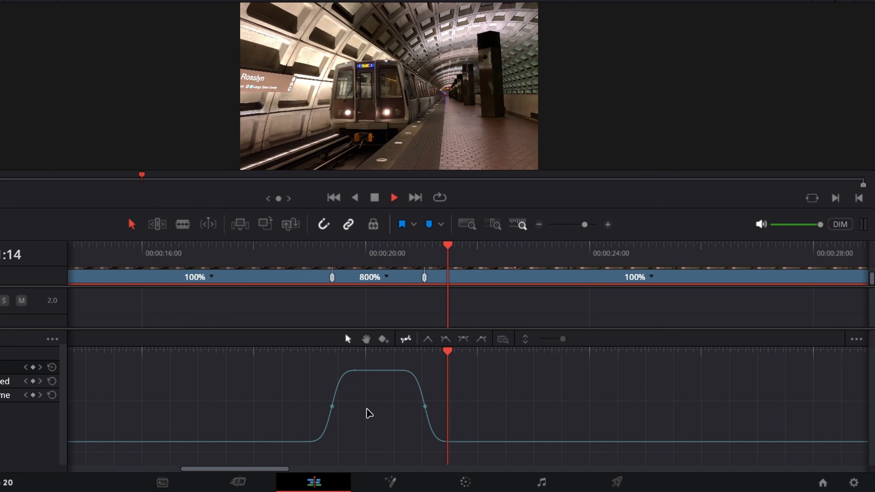
key("space")
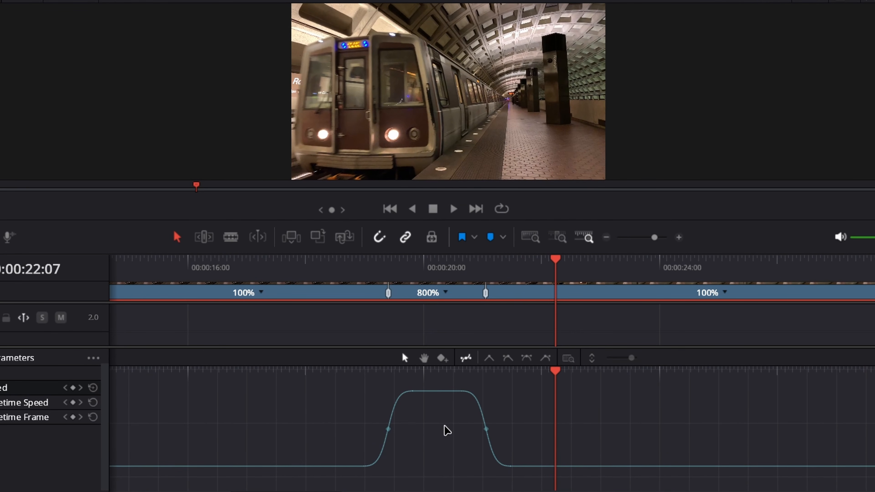
Lengthen the ease handles of both Retime Speed keyframes until the inner handles meet, and play back the ramp.
left_click_drag(323, 411, 547, 450)
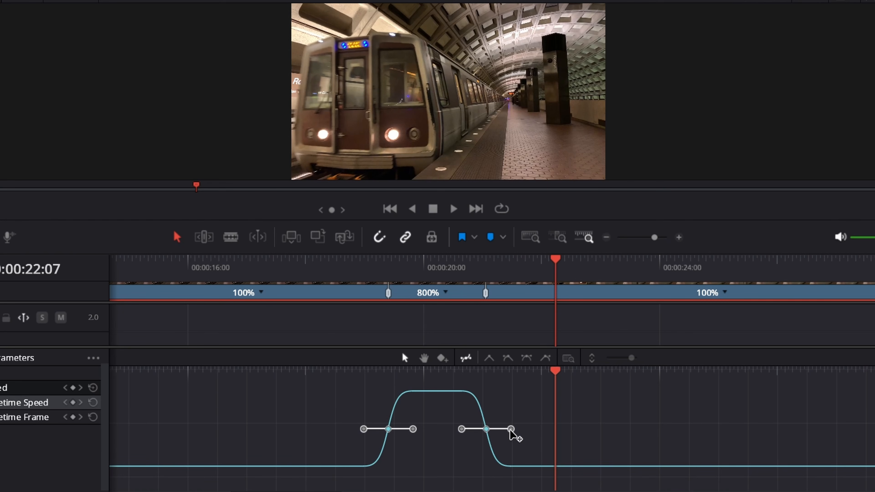
left_click_drag(511, 429, 535, 430)
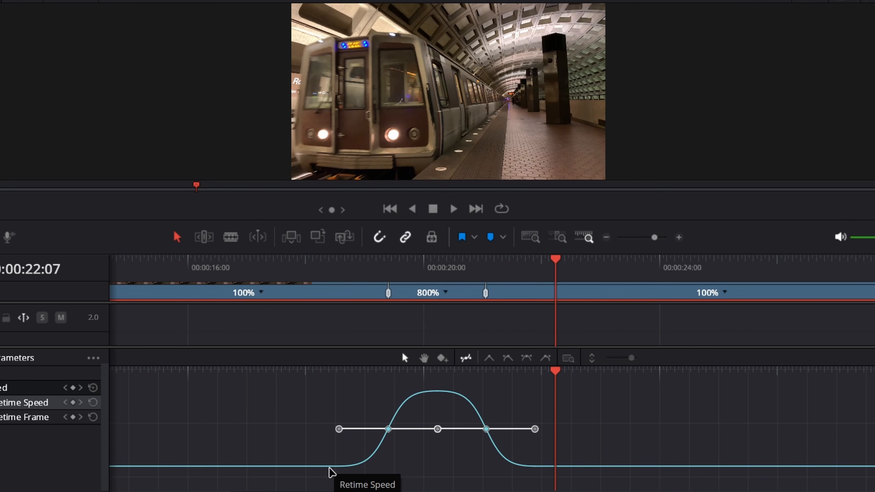
left_click(662, 418)
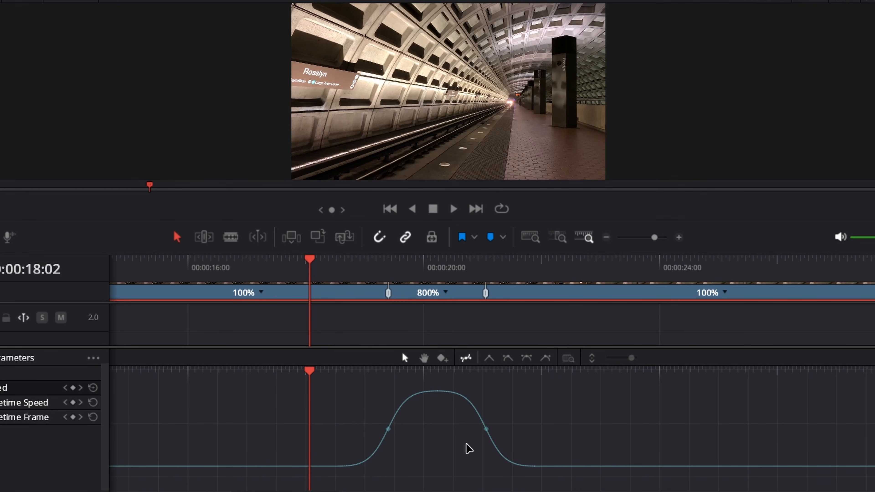
key("space")
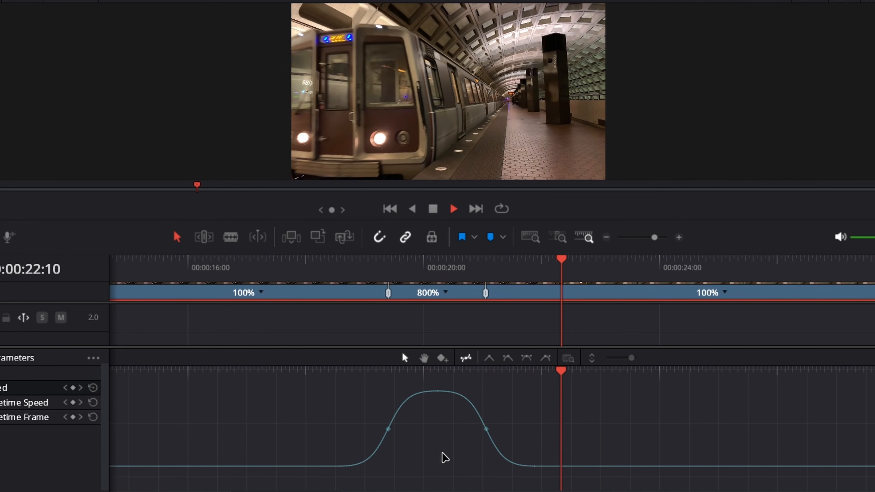
key("space")
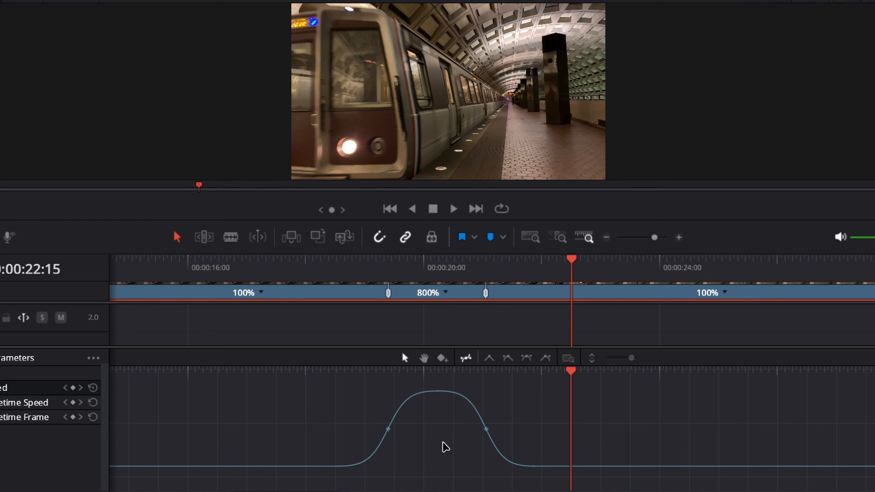
Shorten the ease handles of both Retime Speed keyframes for steeper transitions, and play back the ramp.
left_click_drag(319, 408, 534, 430)
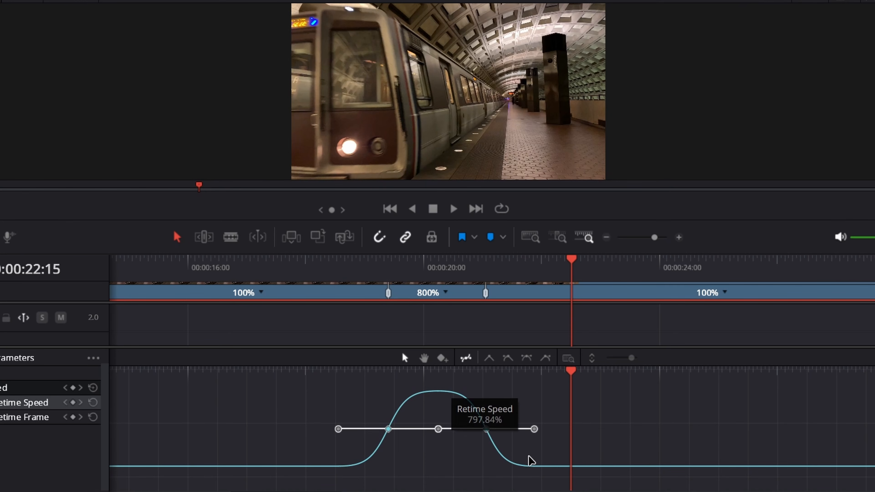
left_click_drag(534, 430, 495, 429)
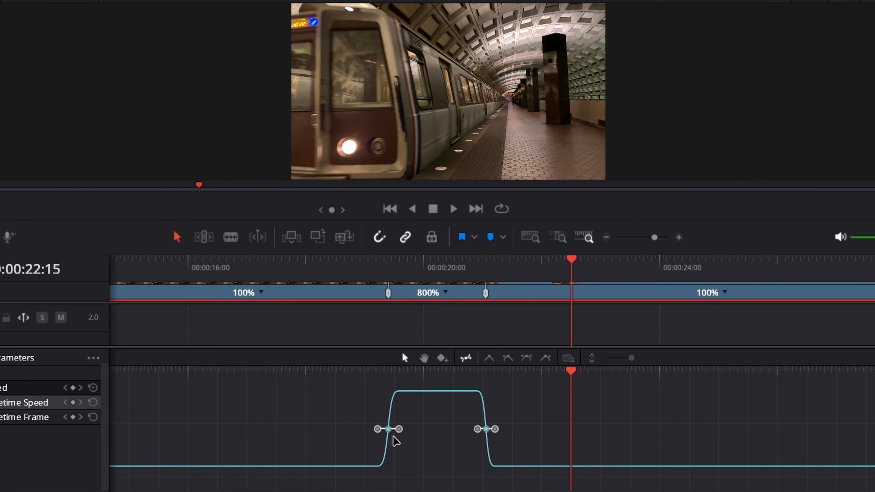
left_click(511, 475)
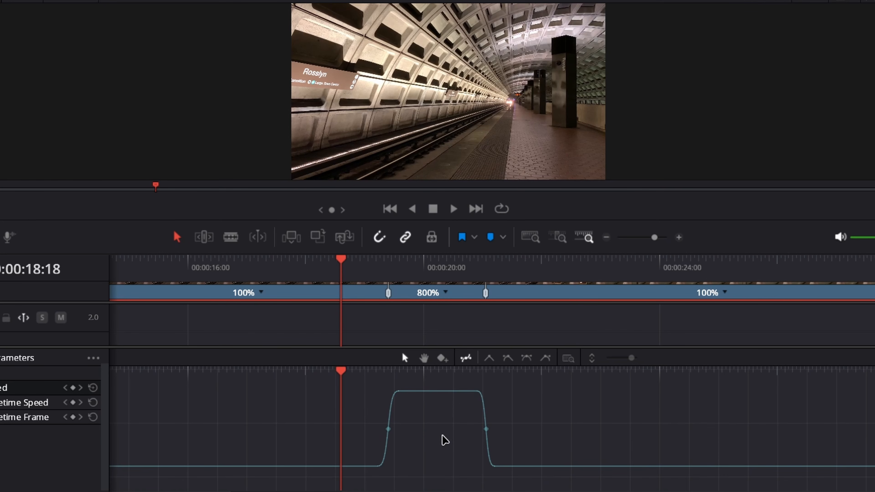
key("space")
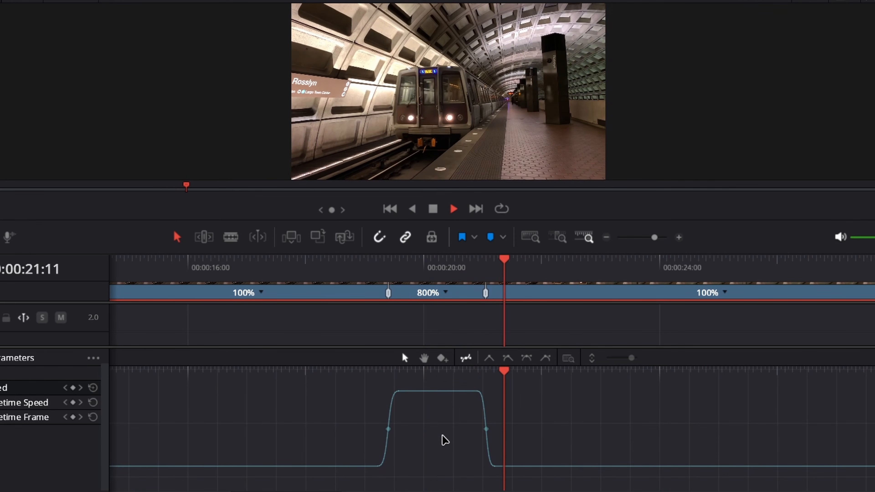
key("space")
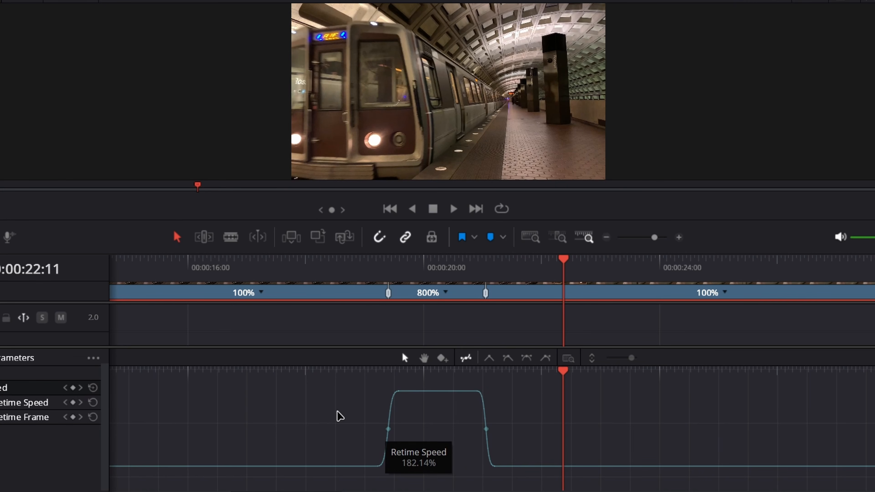
Lengthen the ease handles of only the first Retime Speed keyframe for a gentler ramp into the 800% section.
left_click_drag(334, 405, 421, 447)
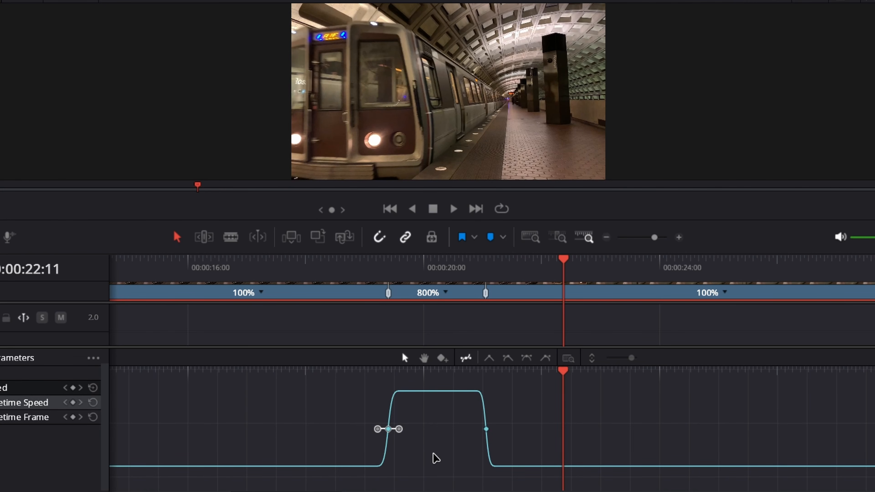
left_click(440, 447)
left_click_drag(314, 400, 550, 453)
left_click(458, 453)
left_click_drag(327, 404, 426, 463)
left_click_drag(400, 430, 423, 431)
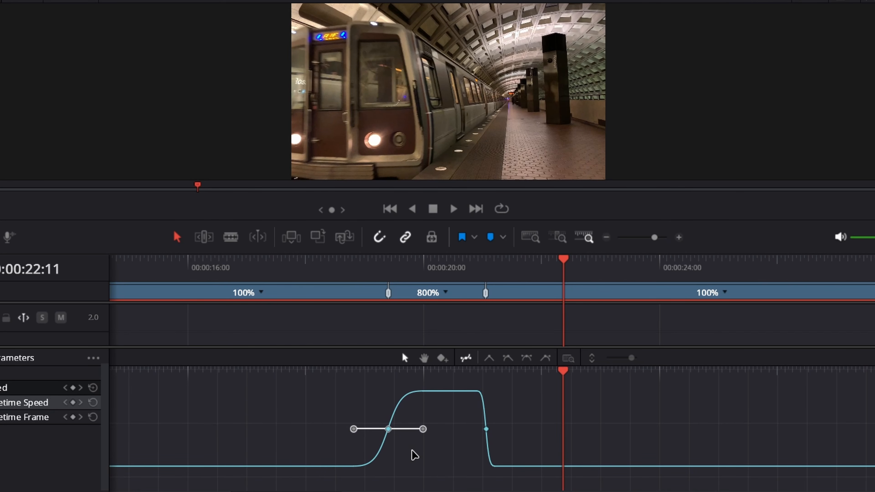
Play back the uneven speed ramp from 00:00:18:14 into the 800% section.
left_click(333, 371)
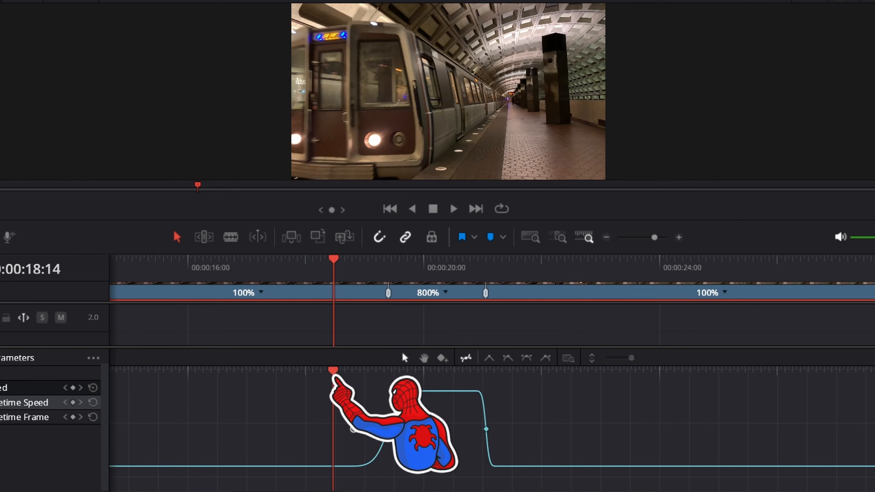
key("space")
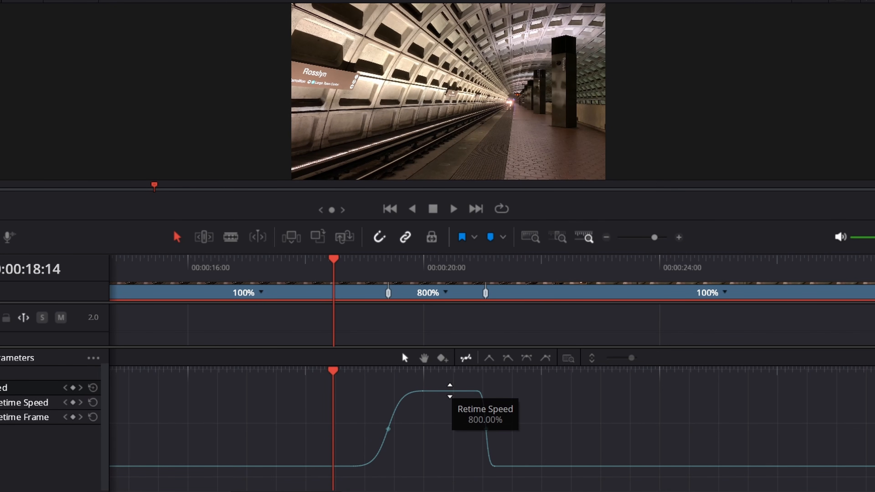
key("space")
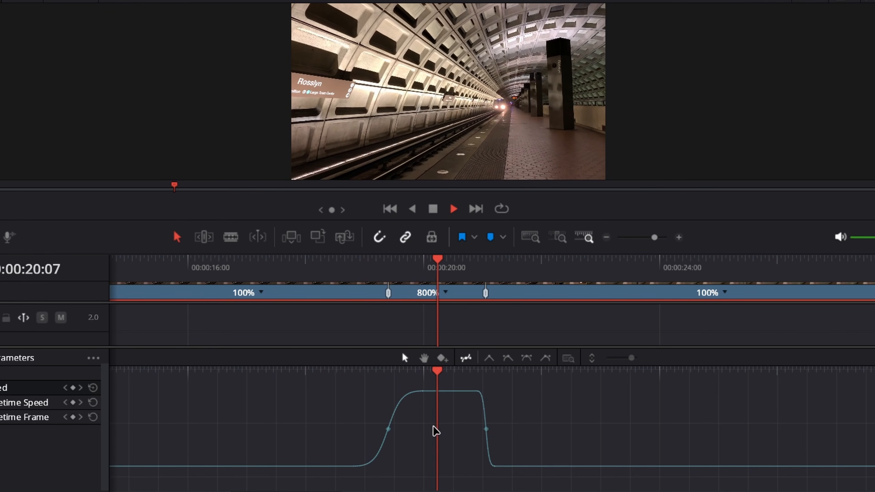
key("space")
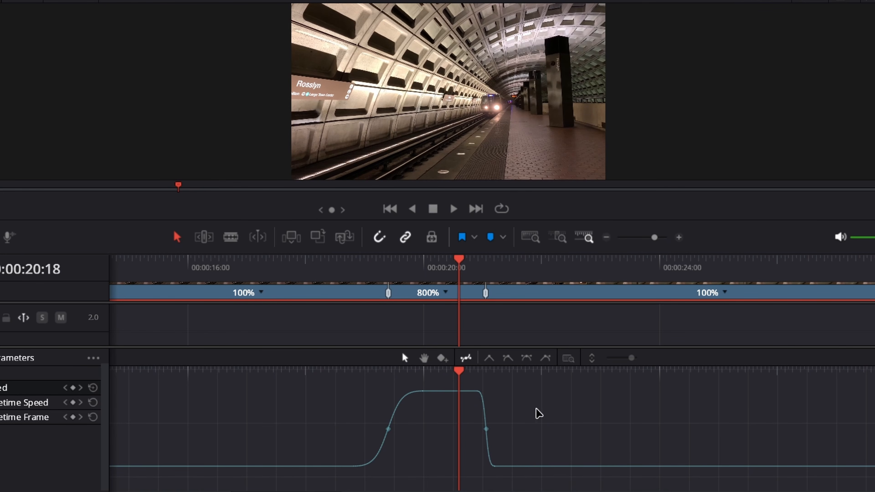
Play back the steep exit from the 800% section, starting at 00:00:20:18.
key("space")
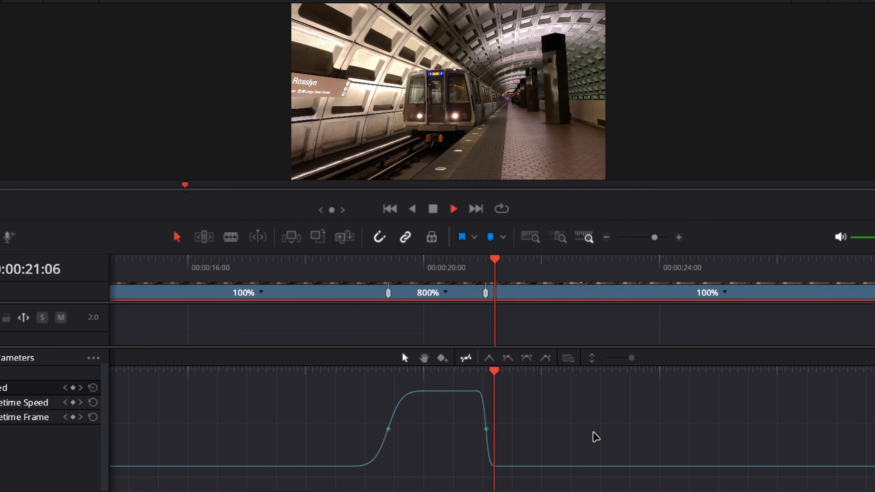
key("space")
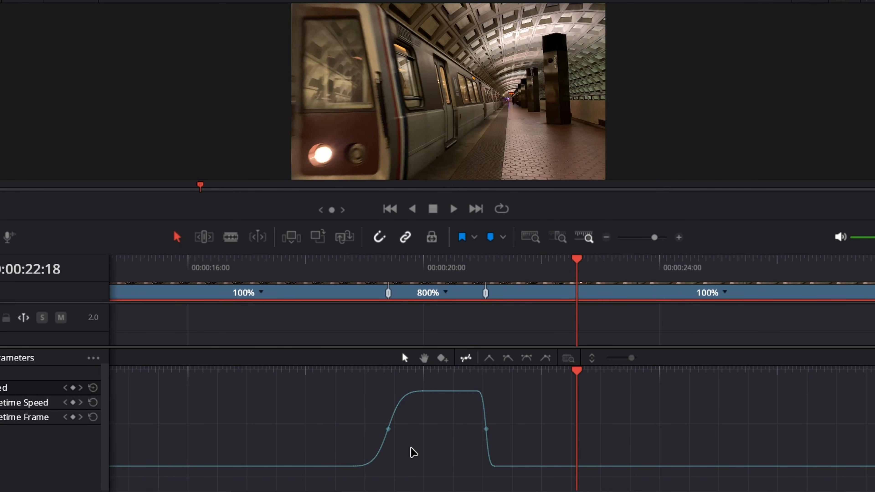
Shorten the first Retime Speed keyframe's ease handles, lengthen the second's for a gentler slowdown, and play back from 00:00:18:25.
left_click_drag(285, 404, 459, 460)
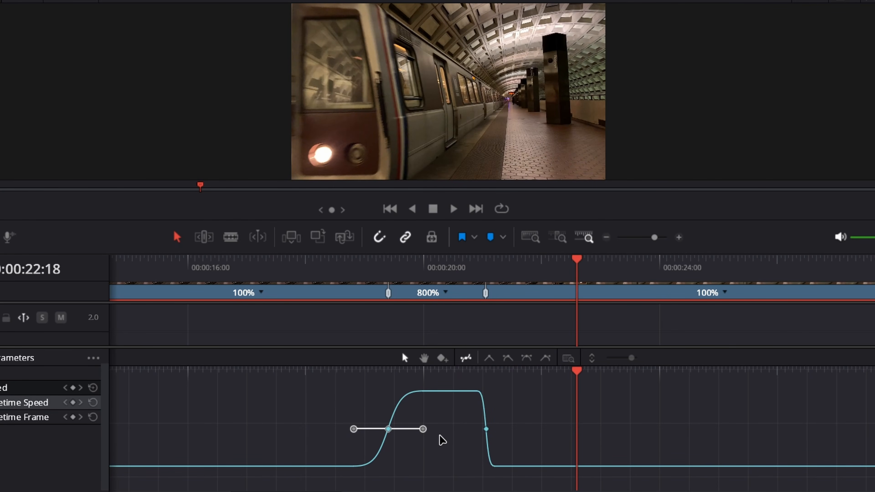
left_click_drag(423, 430, 403, 430)
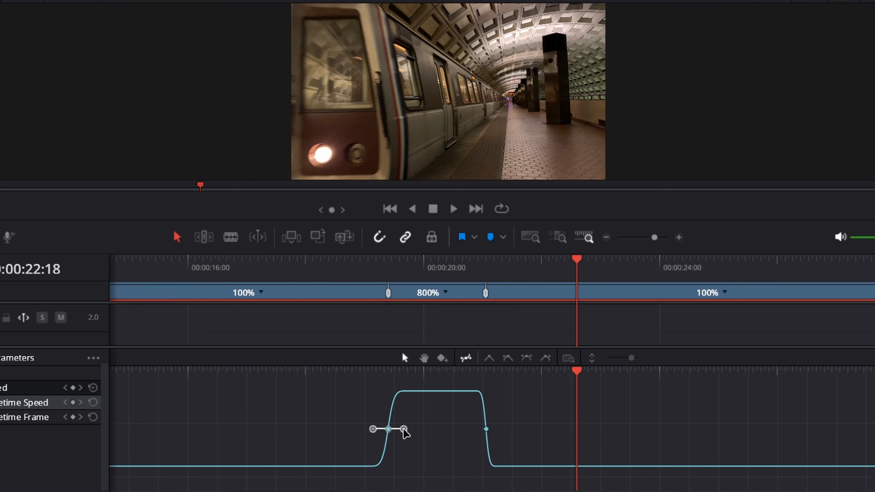
left_click_drag(540, 412, 535, 429)
left_click(431, 448)
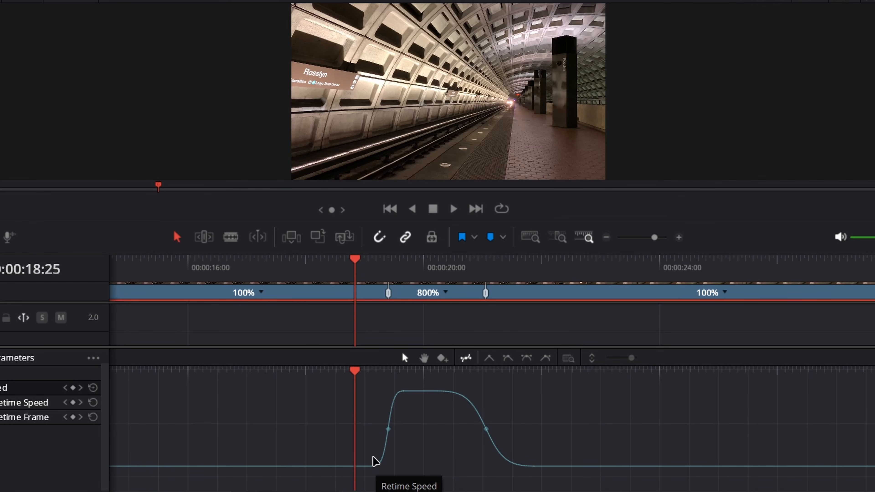
key("space")
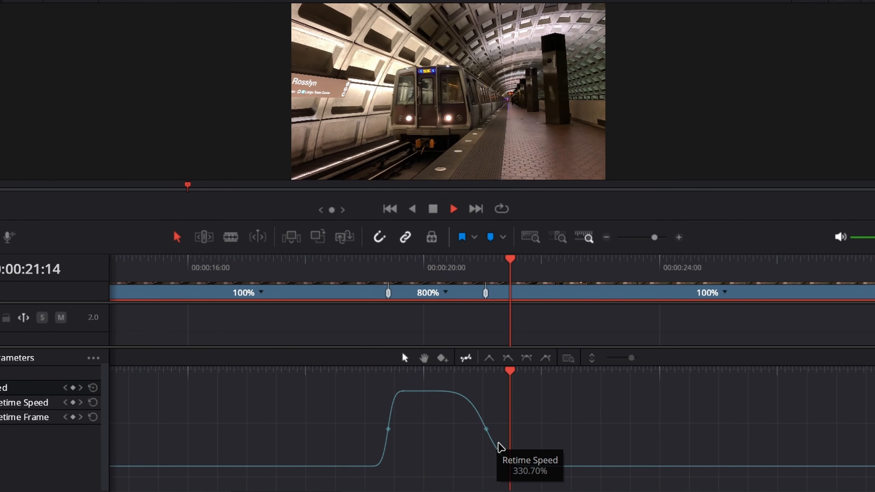
key("space")
Lengthen the second Retime Speed keyframe's paired ease handles toward the first keyframe, and shorten them back together.
left_click_drag(417, 405, 586, 454)
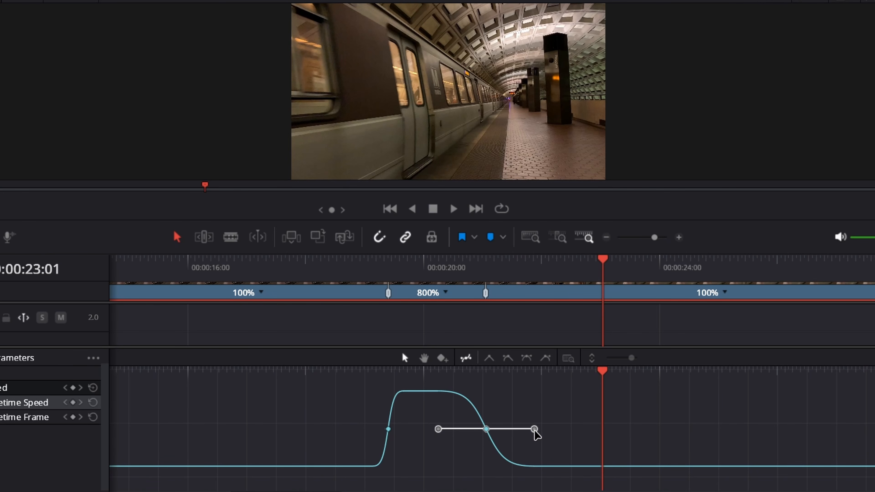
left_click_drag(533, 430, 568, 429)
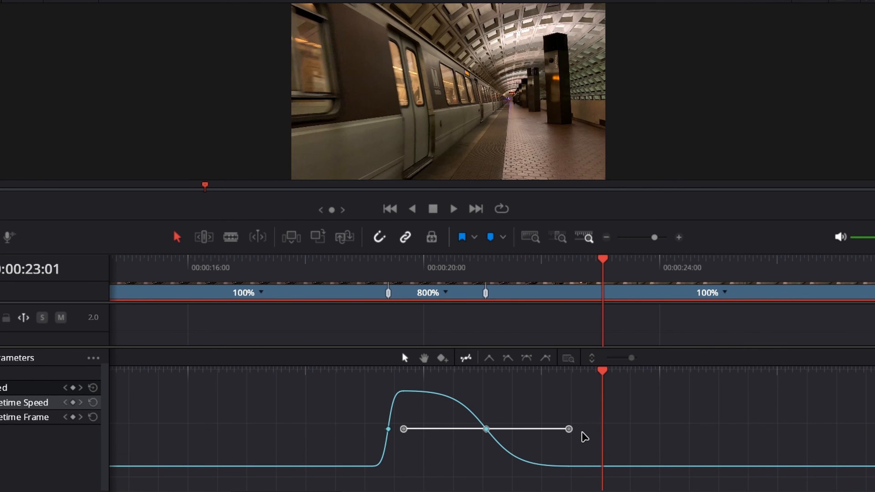
left_click_drag(569, 429, 500, 433)
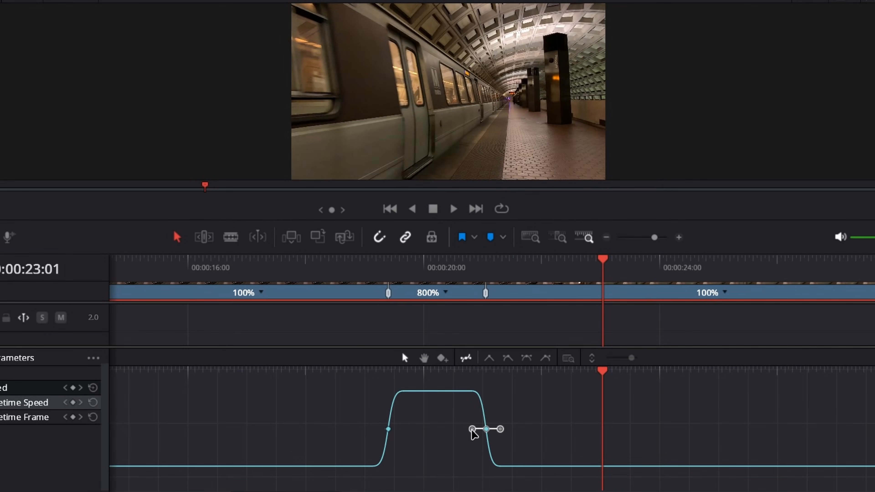
Adjust the second Retime Speed keyframe's ease handles independently, extending the inner one further than the outer, and shorten both back.
left_click_drag(472, 430, 460, 430)
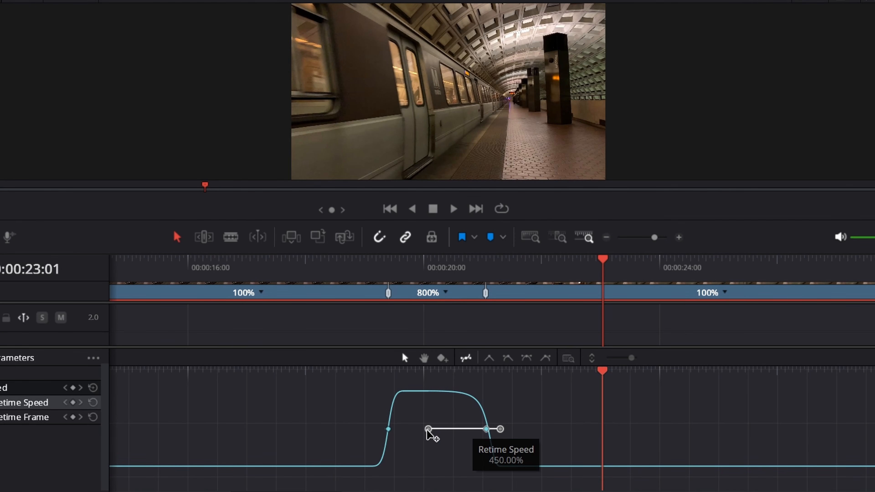
left_click_drag(406, 430, 463, 434)
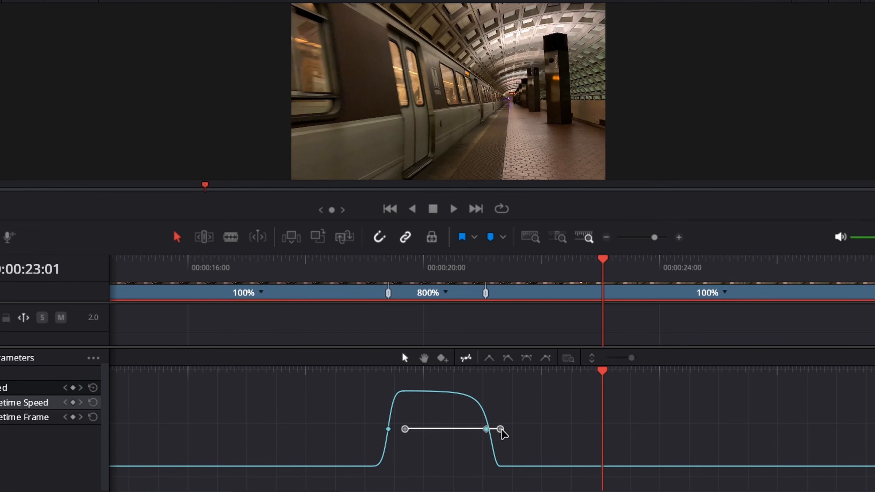
mouse_move(501, 429)
left_mouse_down()
mouse_move(542, 434)
mouse_move(511, 434)
left_mouse_up()
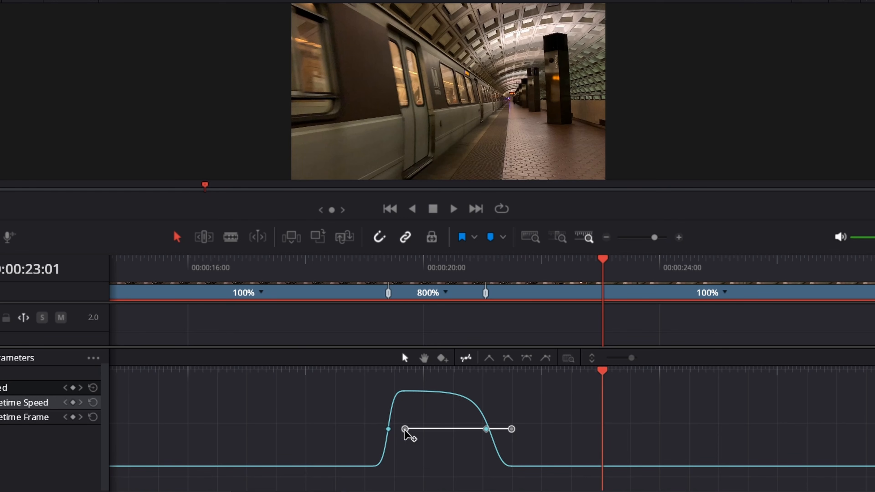
left_click_drag(405, 430, 429, 431)
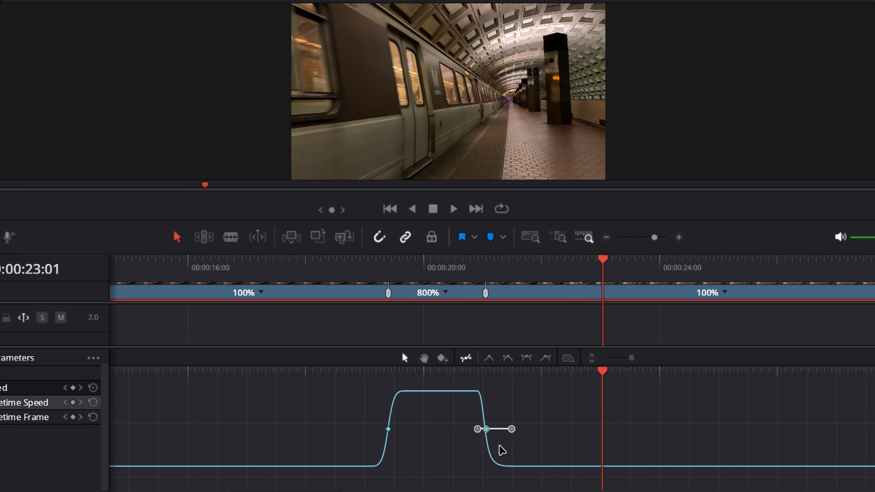
left_click_drag(512, 429, 497, 429)
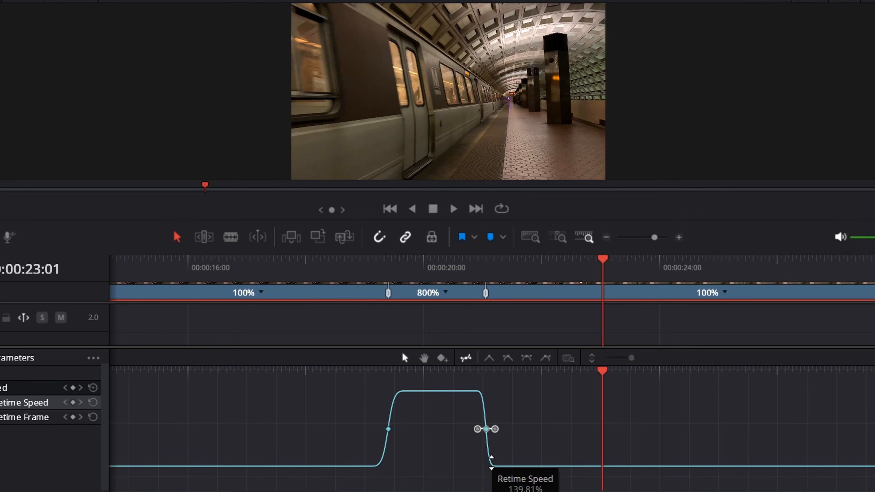
Stretch only the second Retime Speed keyframe's outer ease handle far past 00:00:24:00, and play back from 00:00:20:09.
left_click_drag(495, 429, 759, 429)
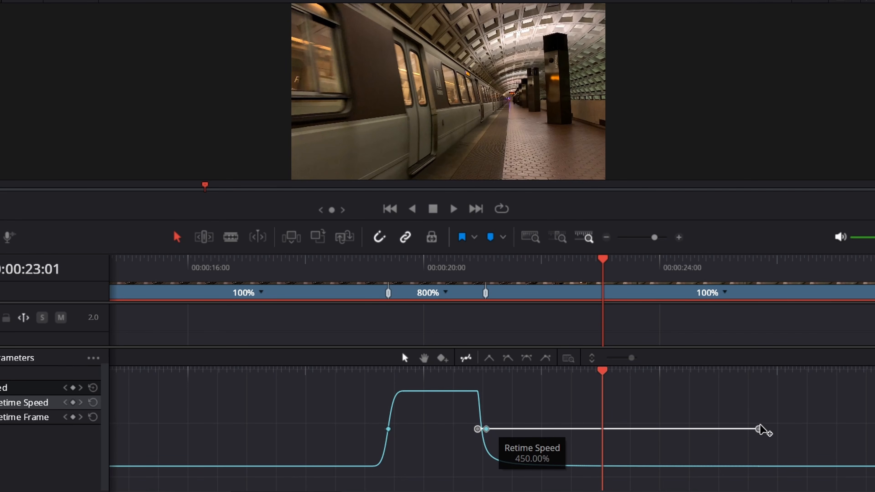
left_click_drag(840, 428, 844, 429)
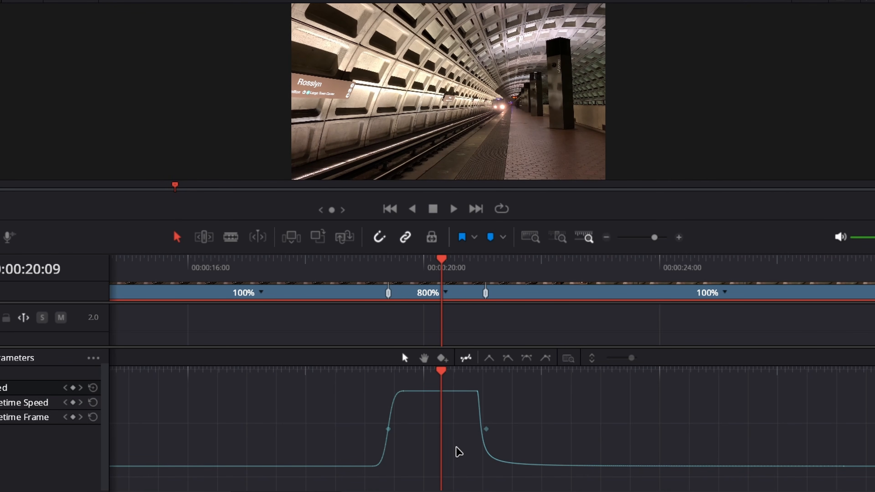
key("space")
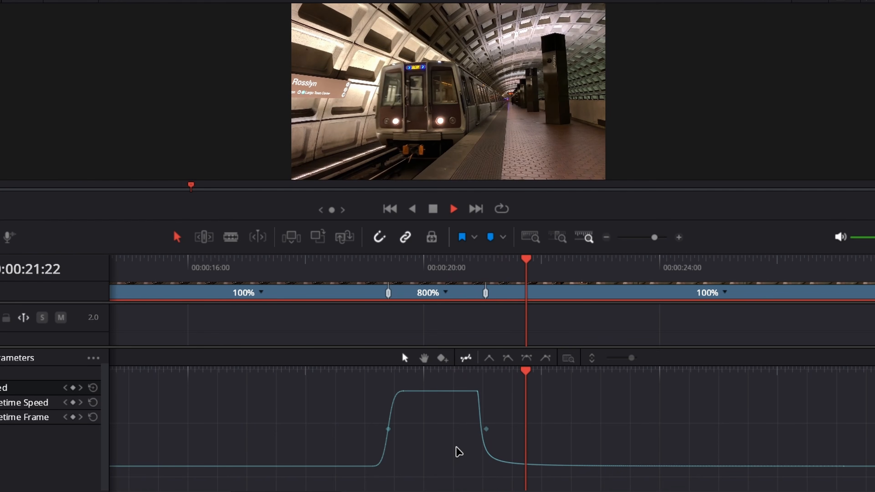
key("space")
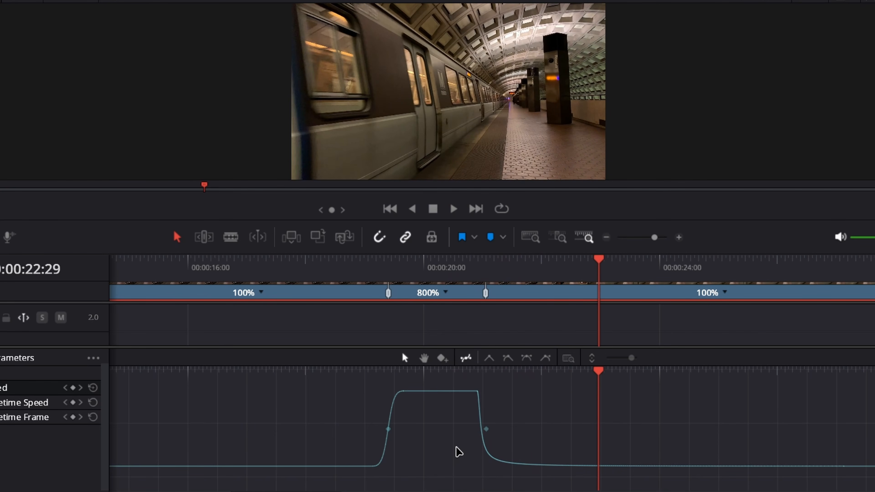
Reset both Retime Speed keyframes to linear and reapply ease in and out to them.
left_click_drag(259, 410, 491, 450)
left_click_drag(549, 450, 726, 452)
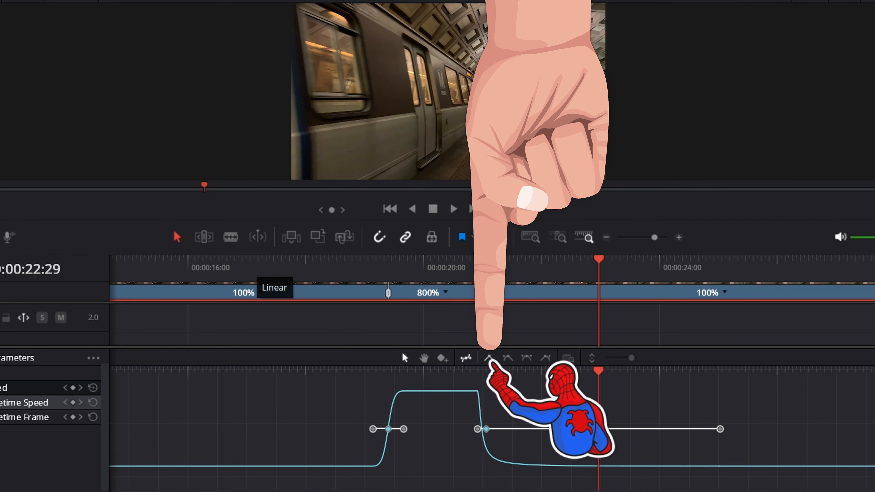
left_click(489, 358)
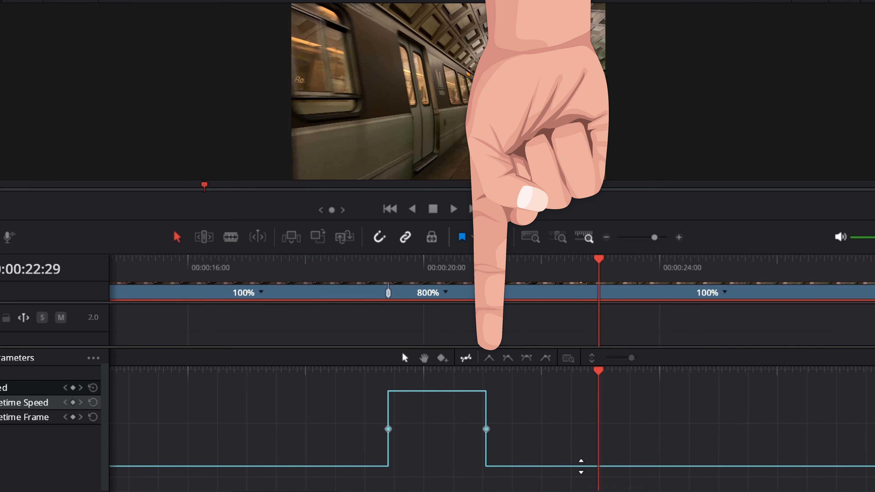
left_click(526, 359)
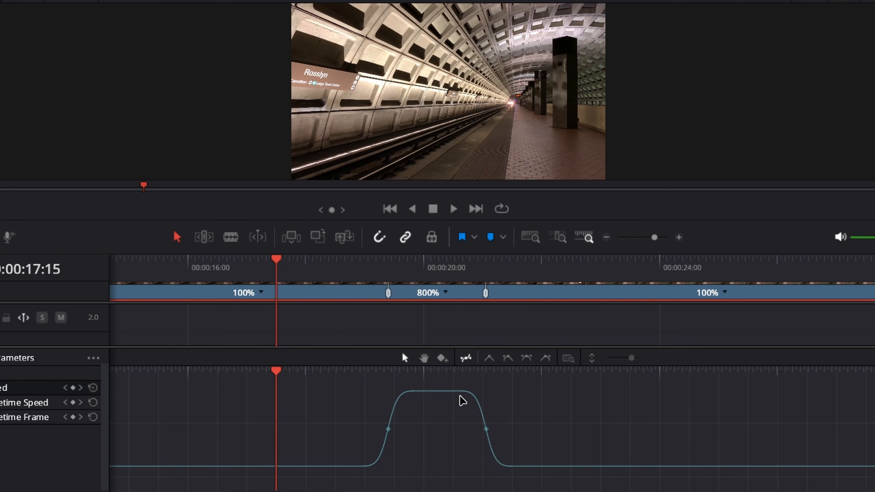
Lengthen both ease handles of the second Retime Speed keyframe for a gentler slowdown, and play back the ramp.
left_click_drag(433, 412, 554, 428)
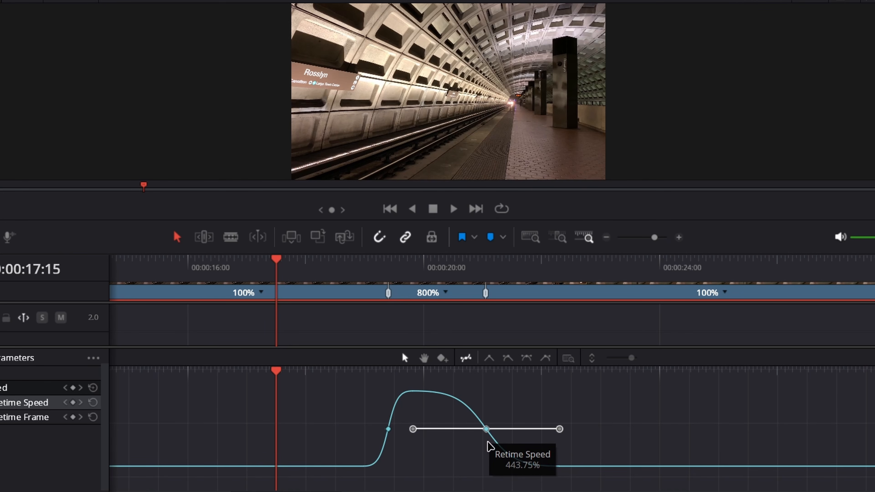
left_click(535, 455)
key("space")
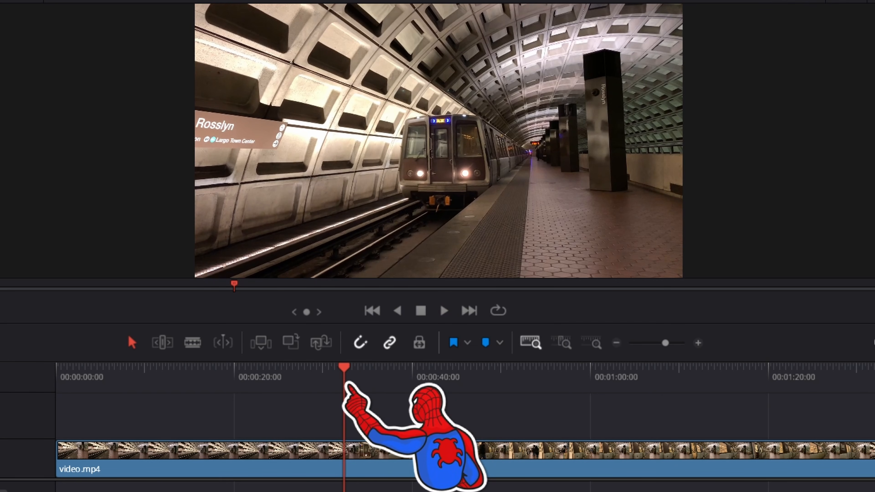
Place the playhead at about 32.5 s in video.mp4, show the clip's retime controls, and add a freeze frame there.
left_click_drag(344, 369, 354, 399)
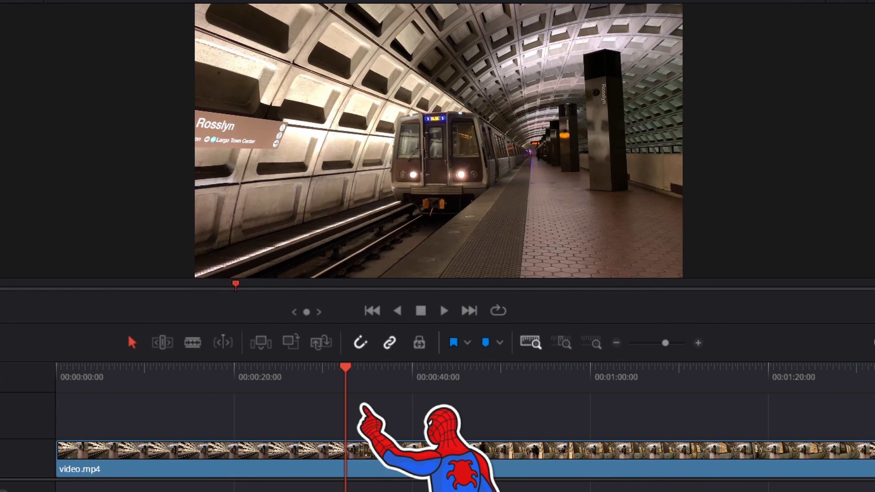
left_click(378, 460)
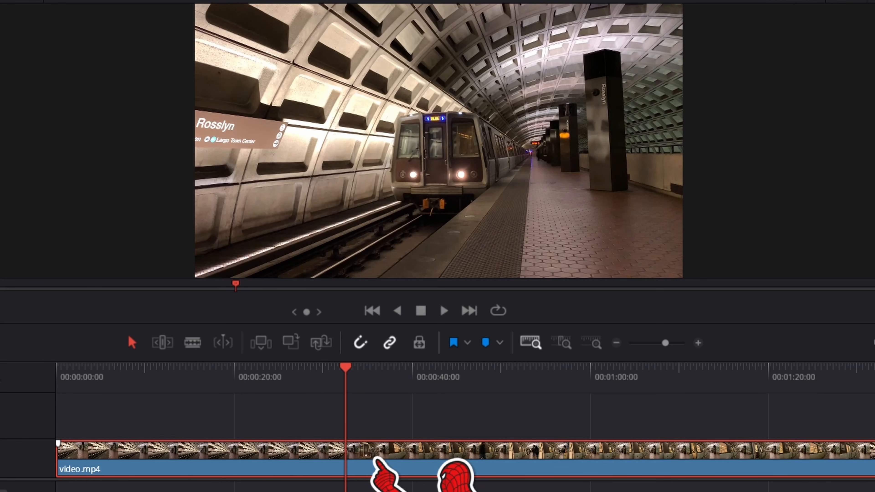
right_click(377, 459)
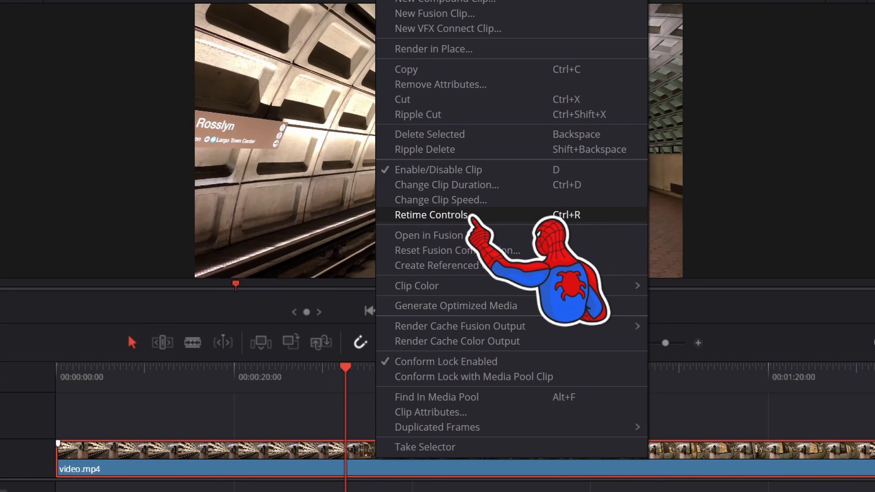
left_click(448, 214)
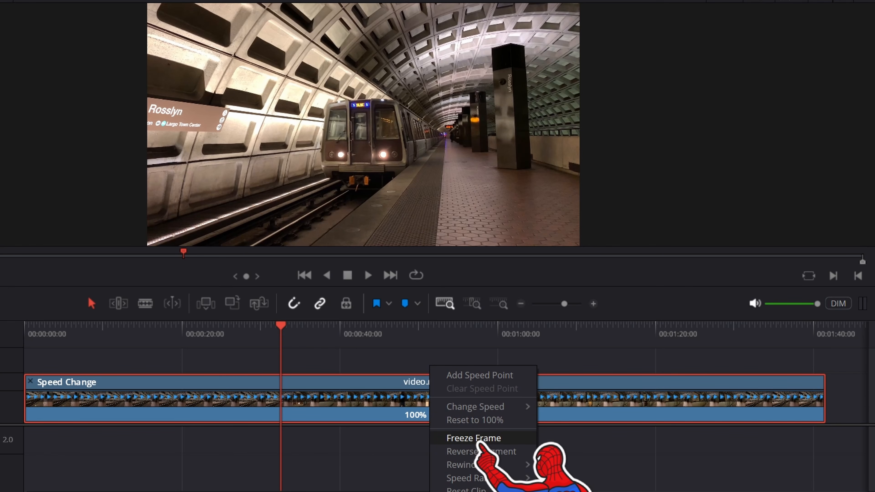
left_click(474, 438)
Play back the clip from about 27 s through the 0% freeze-frame section.
scroll(295, 414, "up", 5)
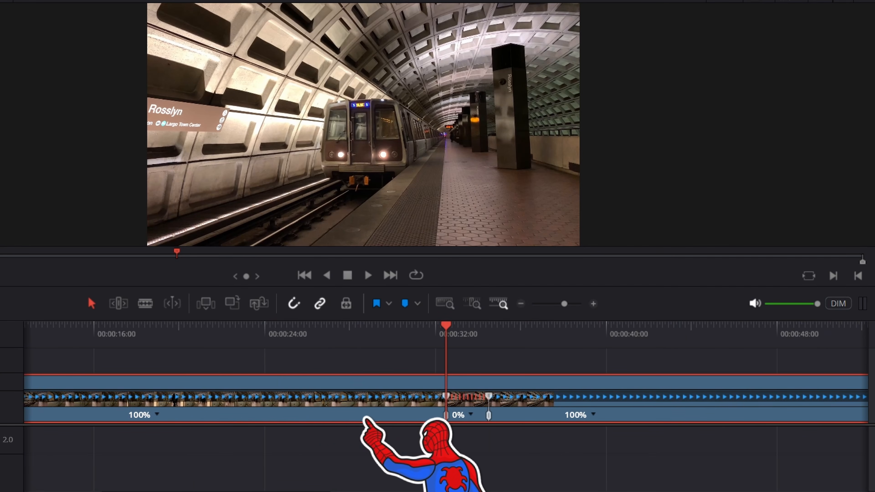
scroll(448, 421, "right", 4)
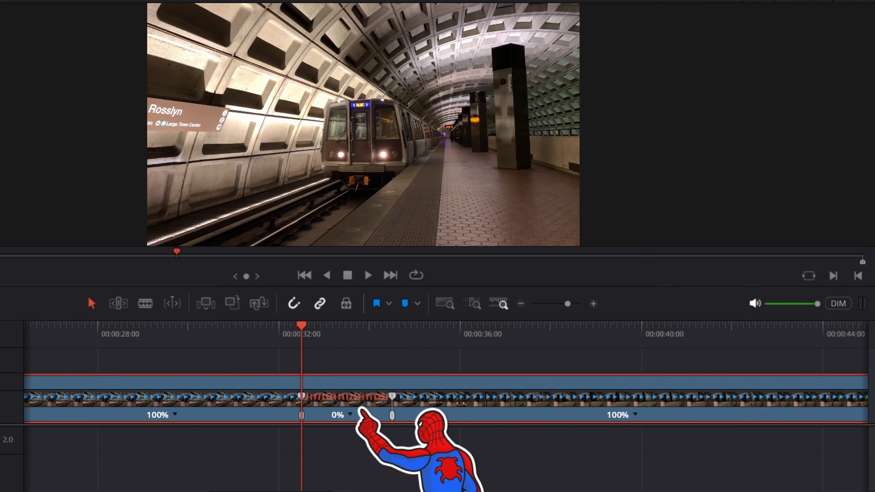
left_click(62, 335)
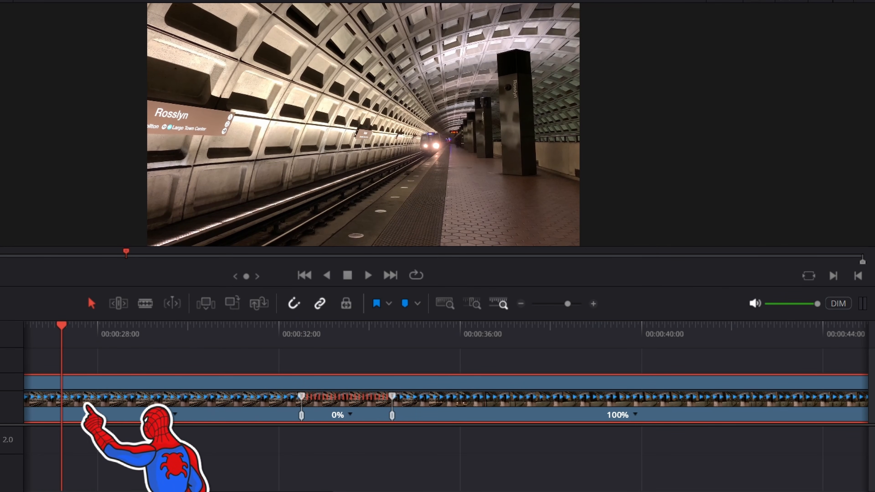
key("space")
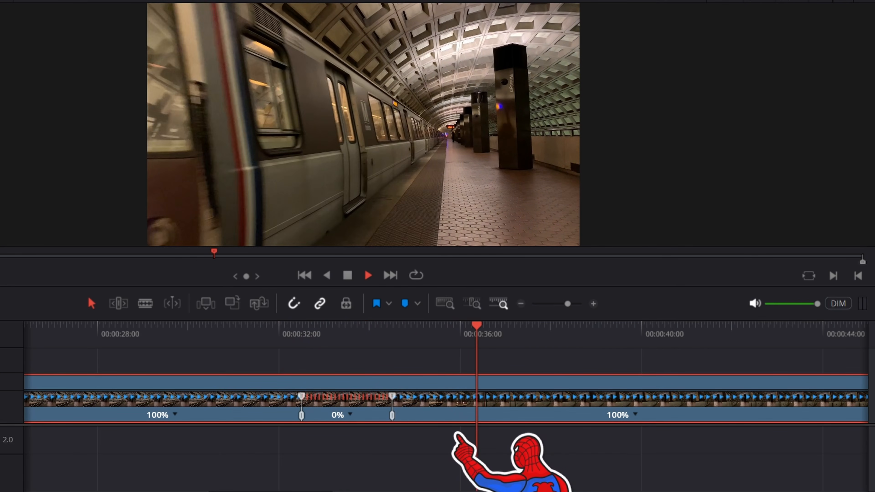
key("space")
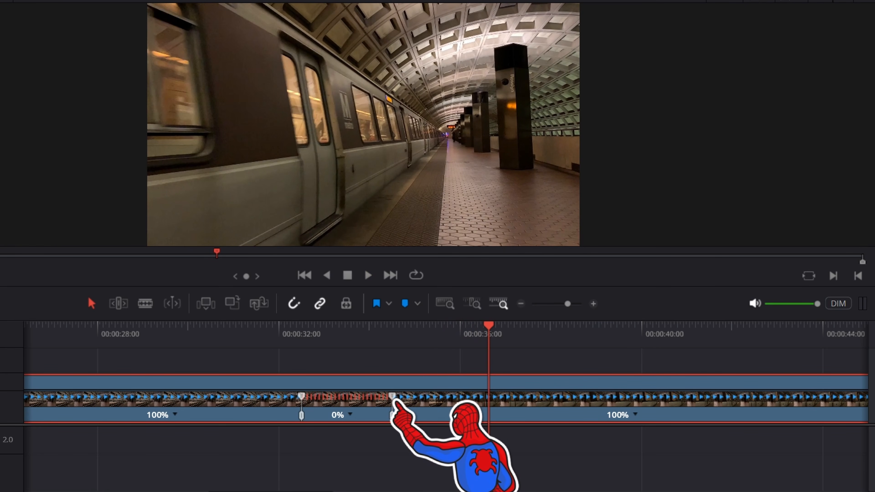
Extend the 0% freeze-frame section to about 10 seconds by moving its end speed point to about 42.5 s.
left_click_drag(393, 396, 765, 393)
scroll(525, 402, "right", 3)
scroll(526, 403, "right", 3)
mouse_move(562, 399)
left_mouse_down()
mouse_move(788, 391)
mouse_move(535, 413)
mouse_move(557, 412)
left_mouse_up()
scroll(555, 414, "down", 2)
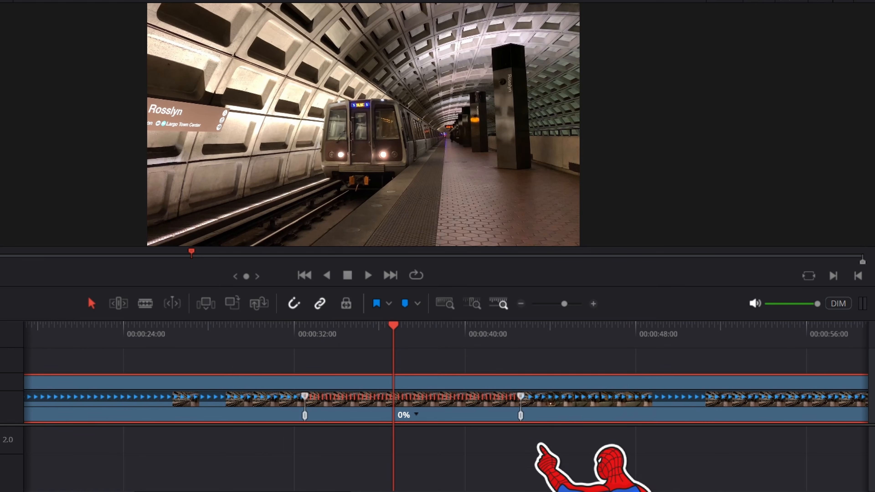
Play back the lengthened freeze frame starting from about 31 s, just before the section begins.
scroll(510, 438, "right", 1)
left_click(225, 332)
key("space")
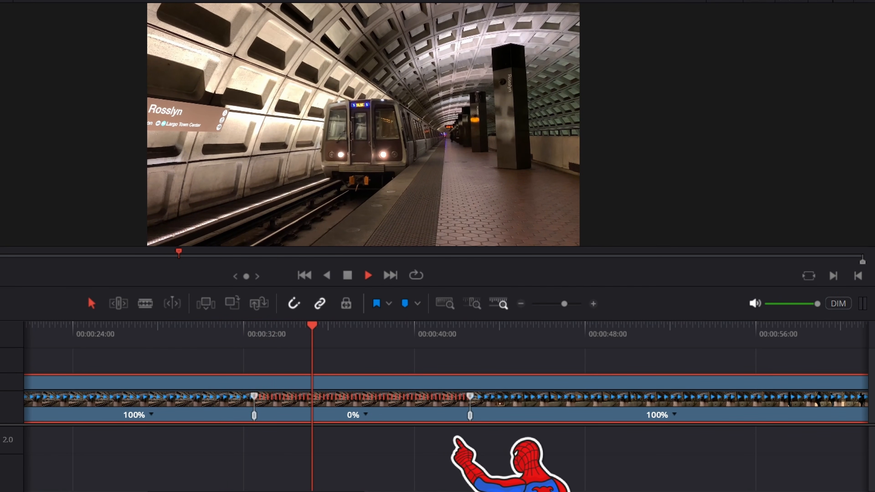
key("space")
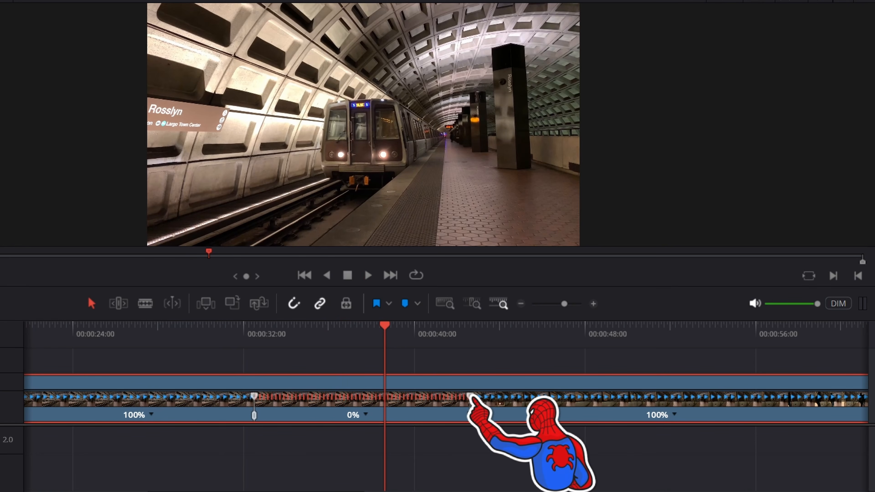
Shorten the 0% freeze-frame section to about one second and play back the clip through it.
left_click_drag(470, 397, 287, 408)
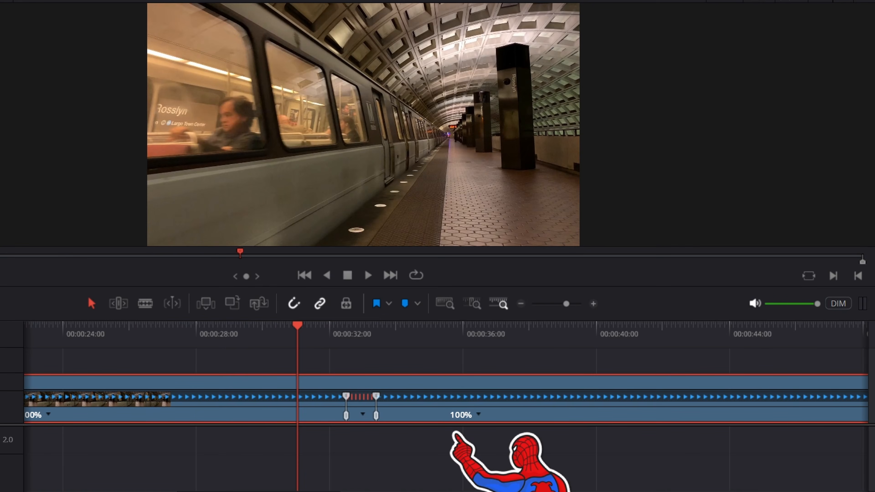
key("space")
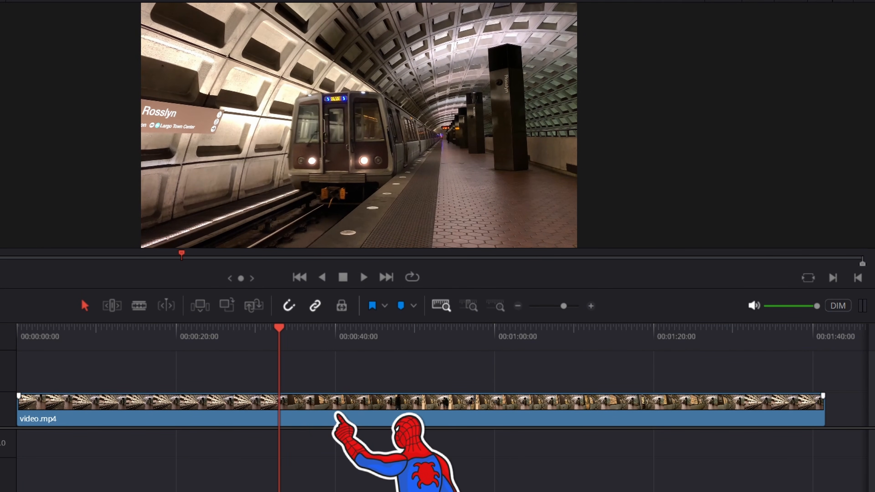
Freeze video.mp4 from the playhead at about 33 s using Change Clip Speed with Freeze Frame enabled and Maintain Timing.
left_click(379, 418)
right_click(309, 413)
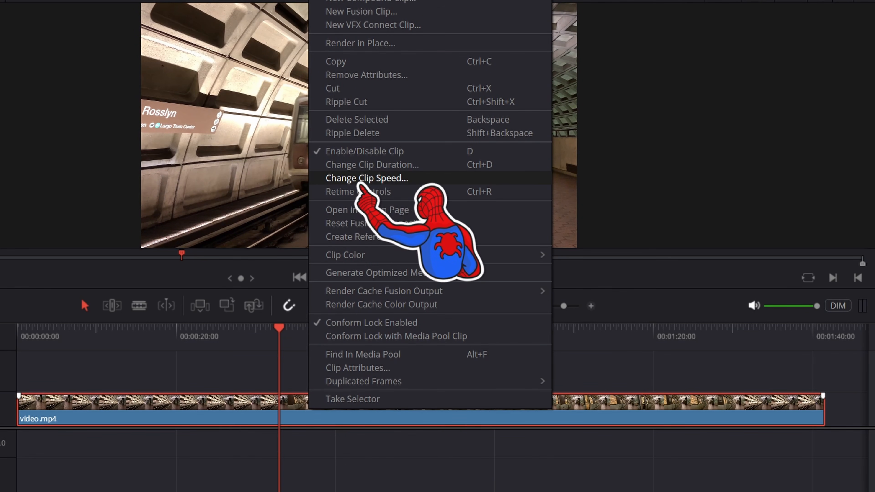
left_click(379, 178)
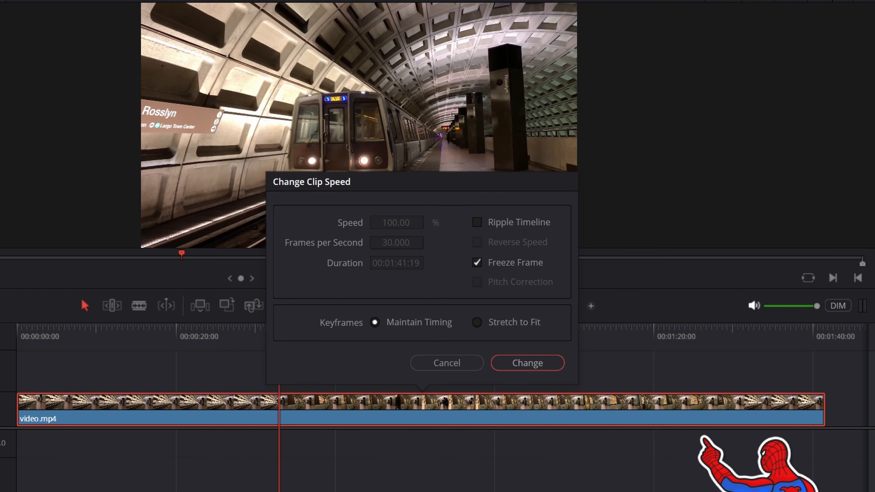
left_click(527, 363)
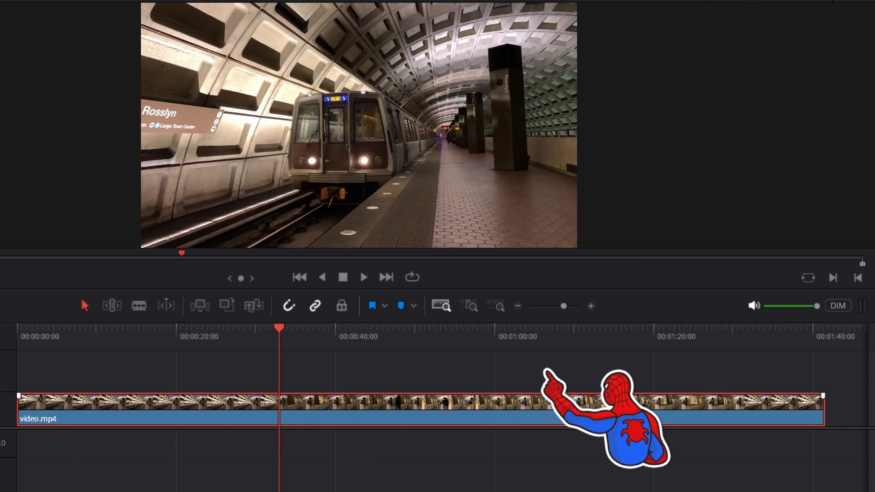
Select the frozen second part of video.mp4 and play back across the cut to check the freeze.
left_click(315, 415)
left_click(242, 414)
left_click(314, 416)
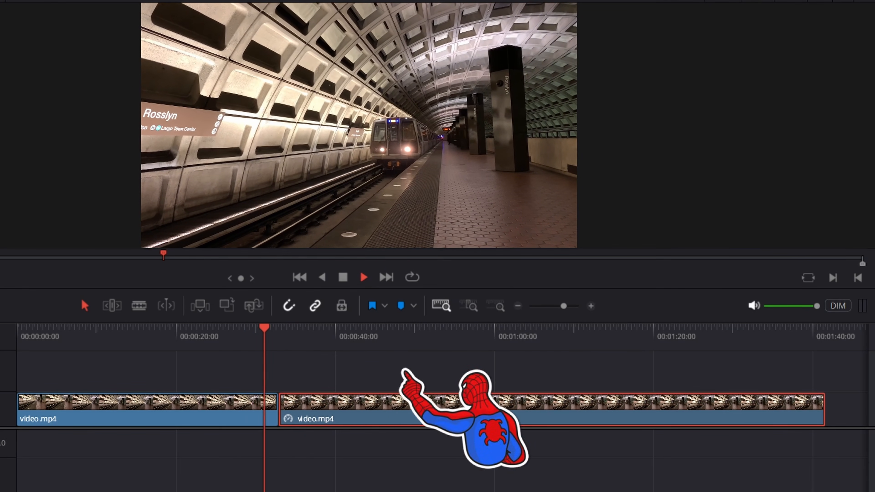
scroll(406, 370, "up", 2)
scroll(367, 400, "right", 4)
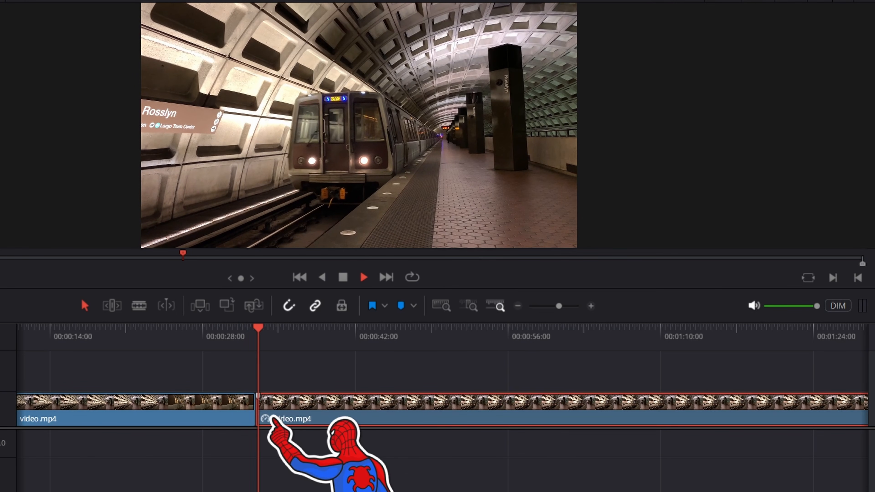
Trim about 18 seconds off the end of the frozen video.mp4 clip.
scroll(541, 413, "down", 1)
scroll(483, 409, "right", 3)
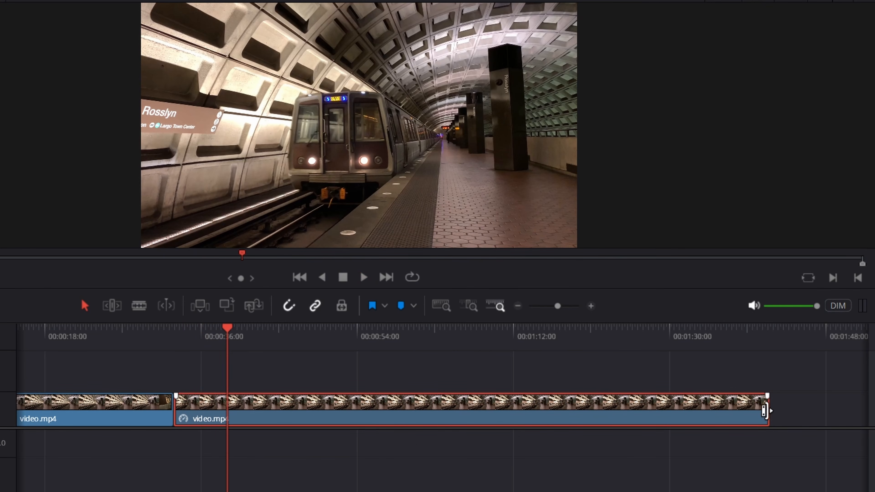
left_click_drag(765, 411, 611, 407)
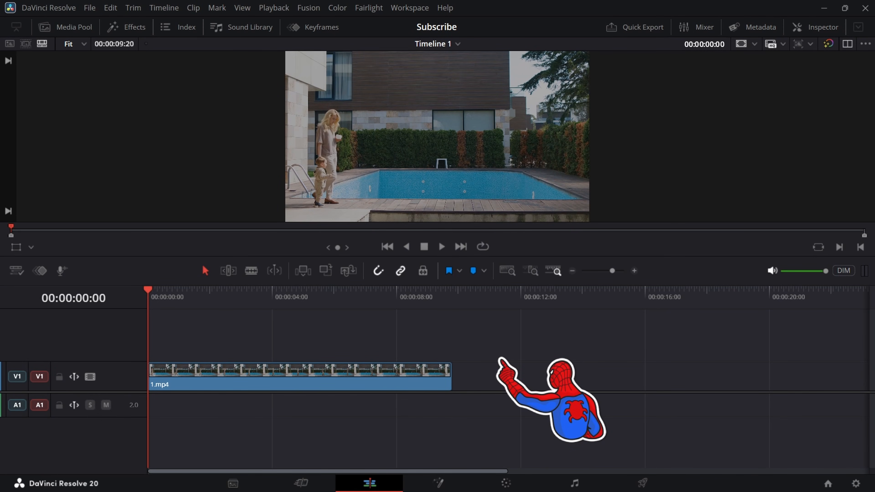
Preview 1.mp4 from the start, and reverse it at -100% speed with Ripple Timeline enabled and Maintain Timing.
key("space")
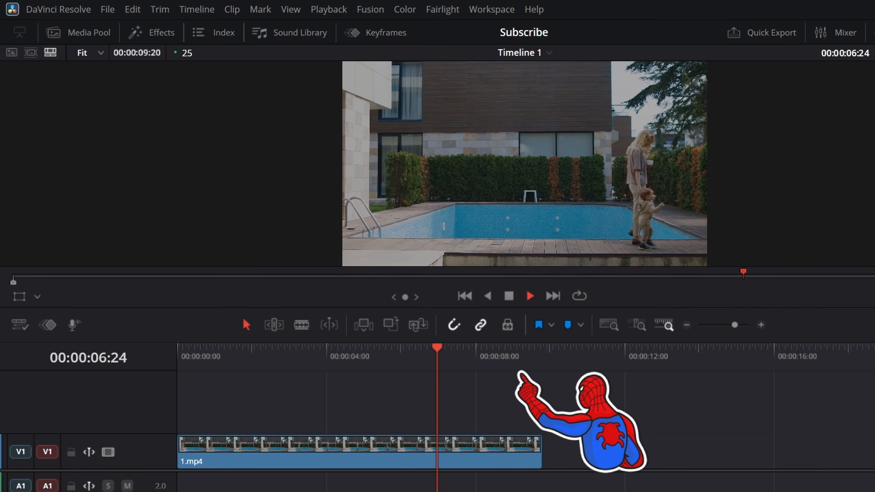
key("space")
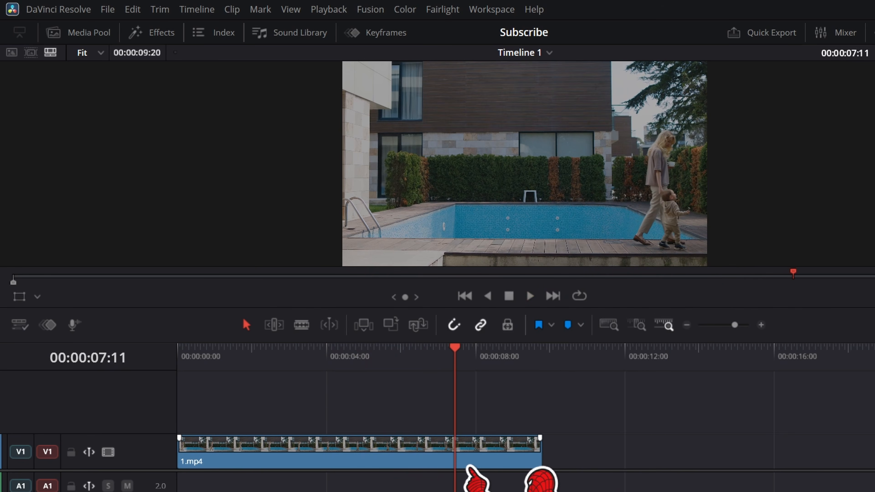
right_click(426, 450)
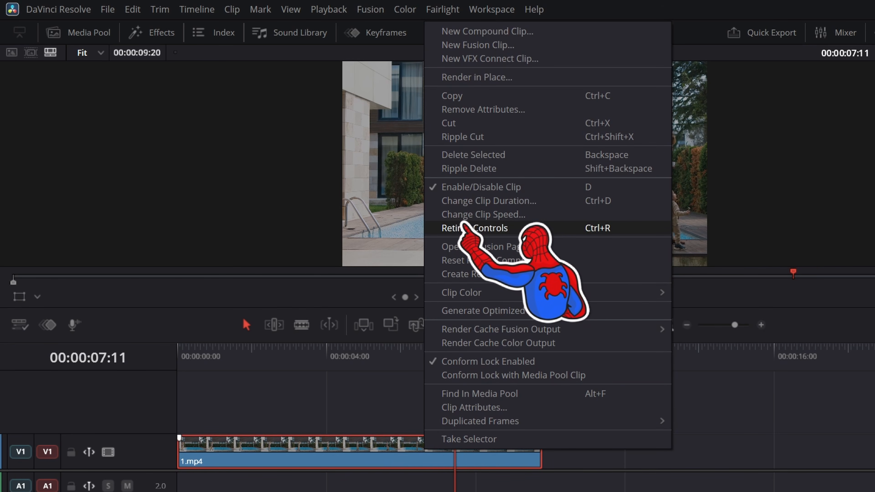
left_click(469, 215)
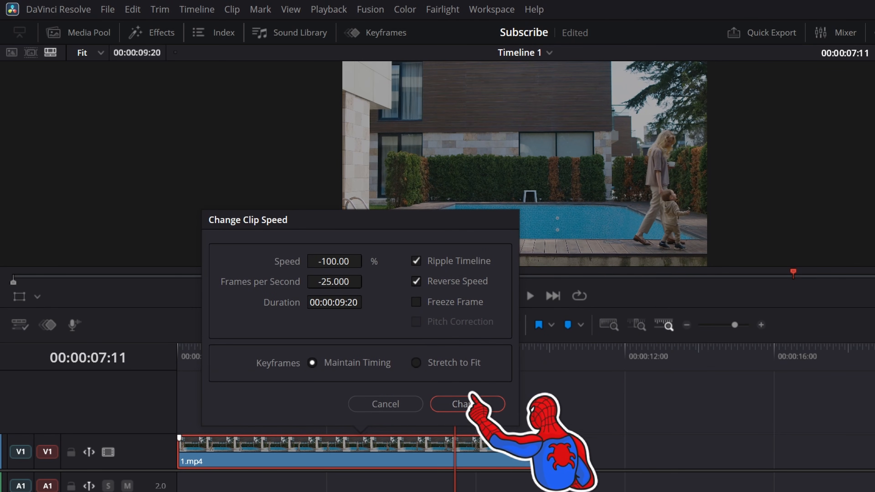
left_click(487, 407)
Play back the reversed 1.mp4 from the start of the timeline.
left_click_drag(456, 352, 155, 355)
key("space")
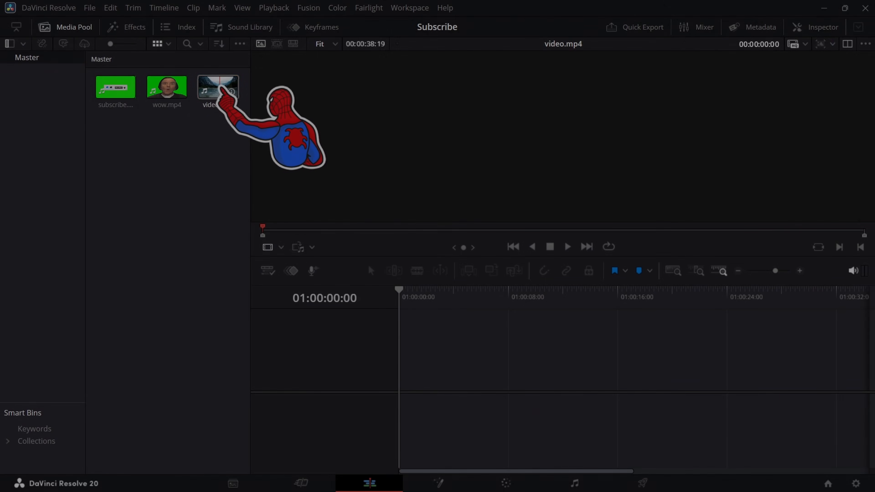
Place video.mp4 at the start of track V1 and subscribe.mp4 above it on V2 at 01:00:02:17.
left_click_drag(222, 90, 401, 379)
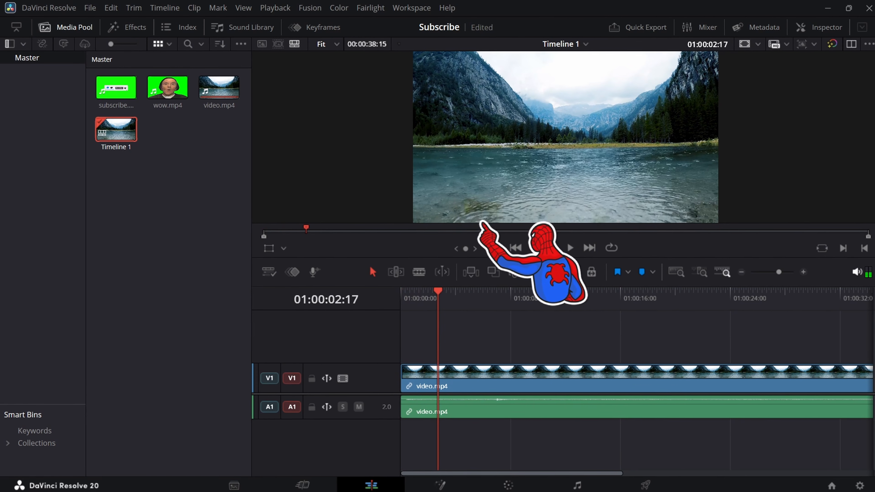
left_click(116, 87)
left_click_drag(115, 87, 499, 375)
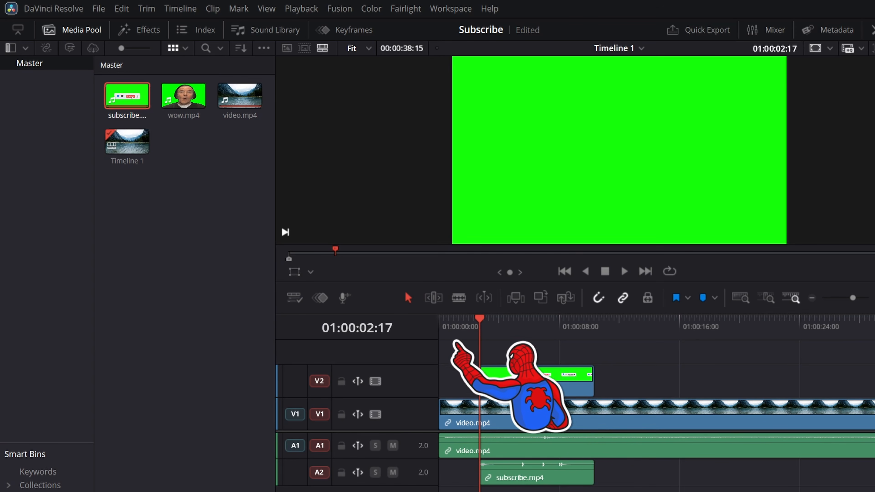
Play back the timeline from the start until the subscribe animation appears at 01:00:04:22.
key("Home")
key("space")
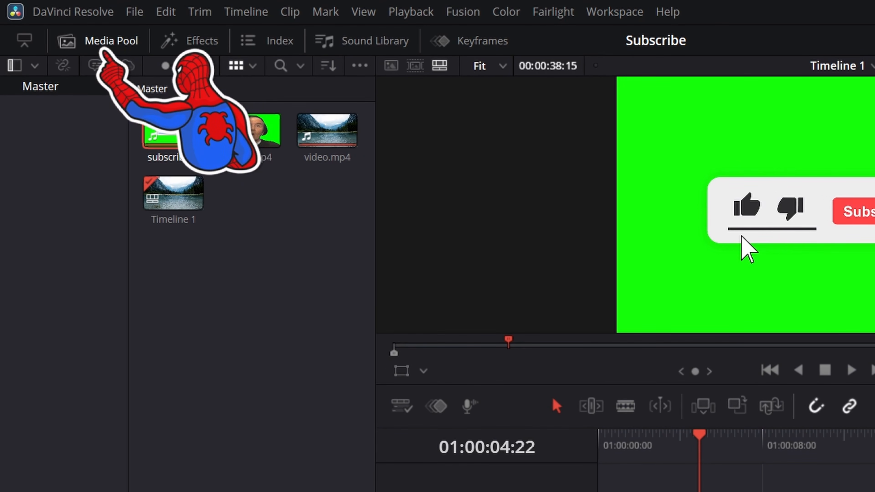
Find the 3D Keyer among the Resolve FX by searching for "3d", and apply it to the subscribe.mp4 clip on V2.
left_click(105, 50)
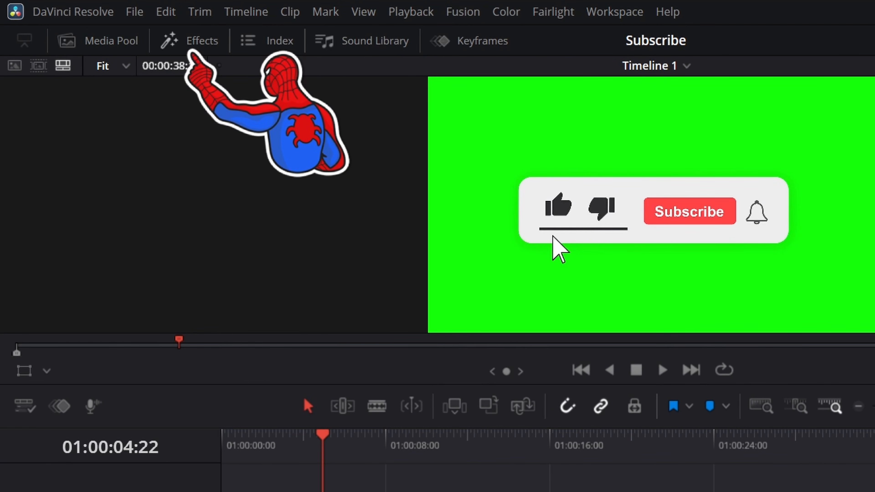
left_click(192, 50)
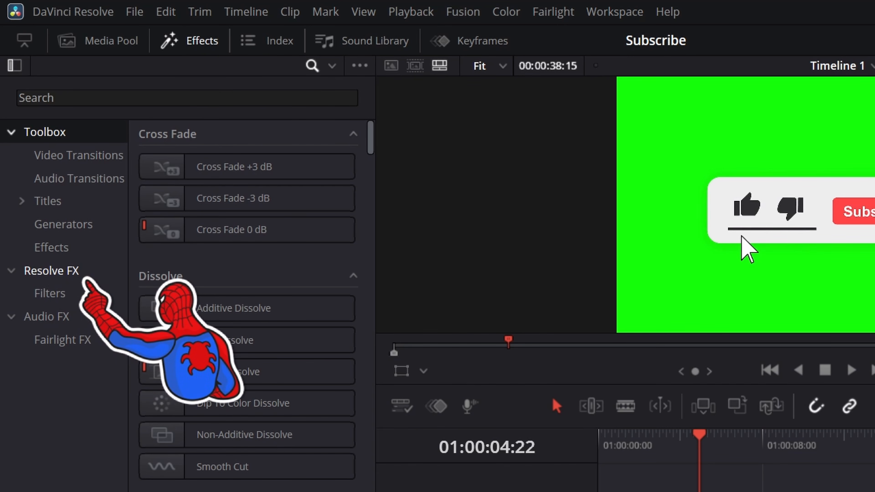
left_click(86, 280)
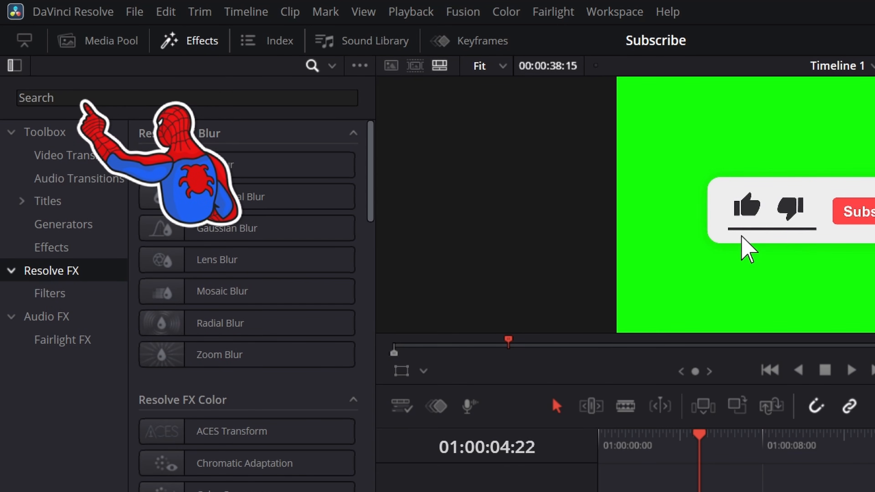
left_click(84, 100)
type("3d")
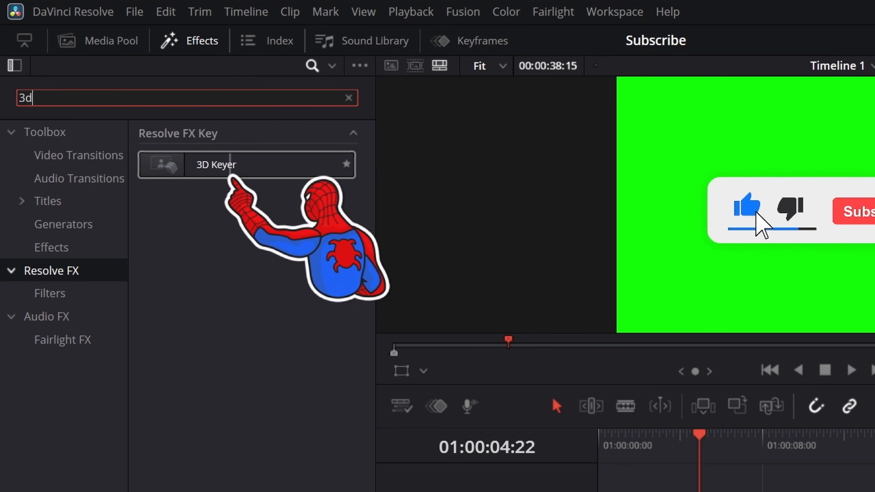
left_click_drag(229, 172, 742, 491)
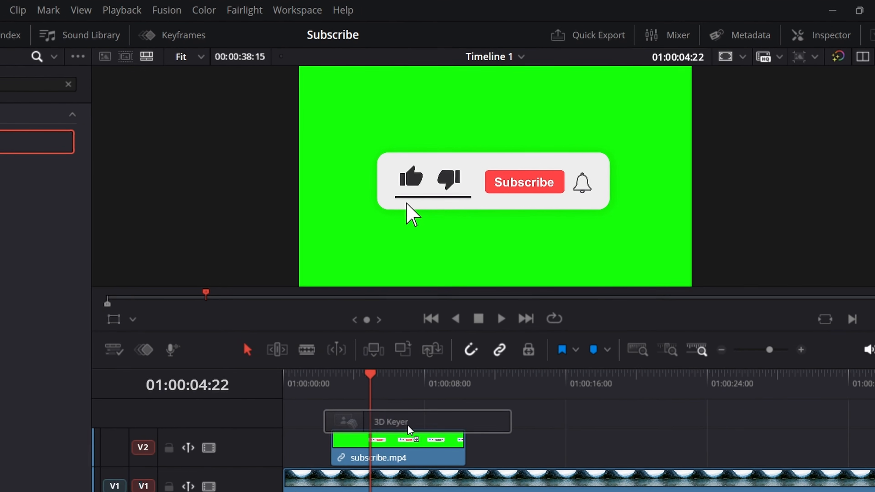
left_click_drag(408, 425, 383, 444)
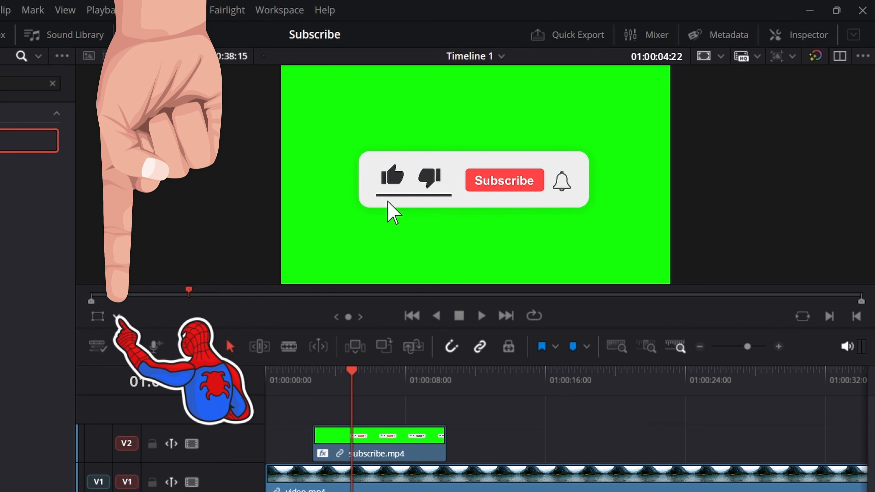
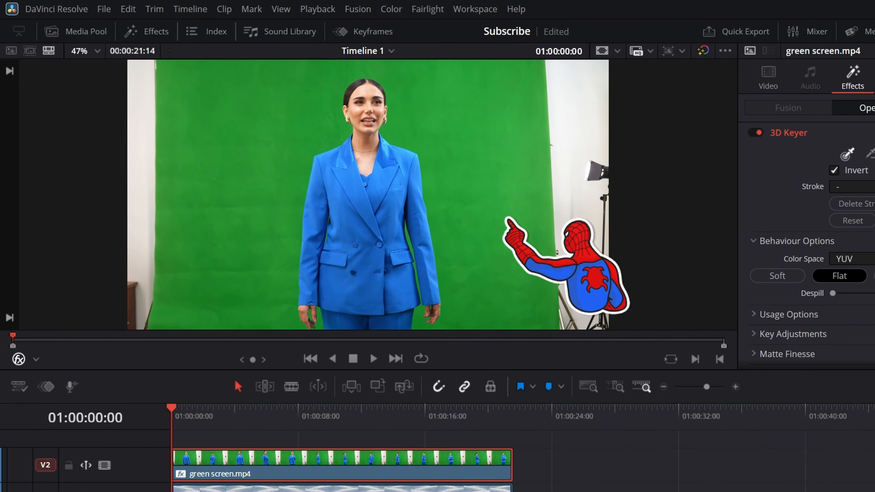
Stop playback of green screen.mp4 at 01:00:05:02 and draw a vertical 3D Keyer stroke on the green backdrop right of the woman.
key("space")
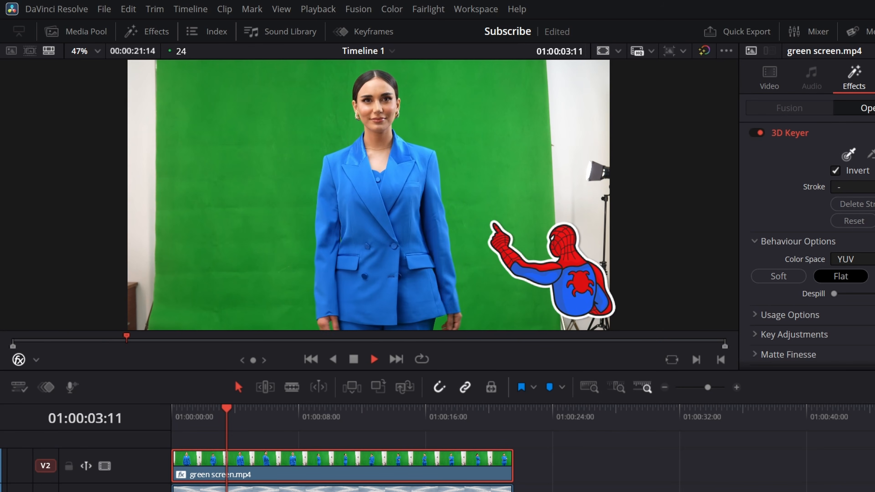
key("space")
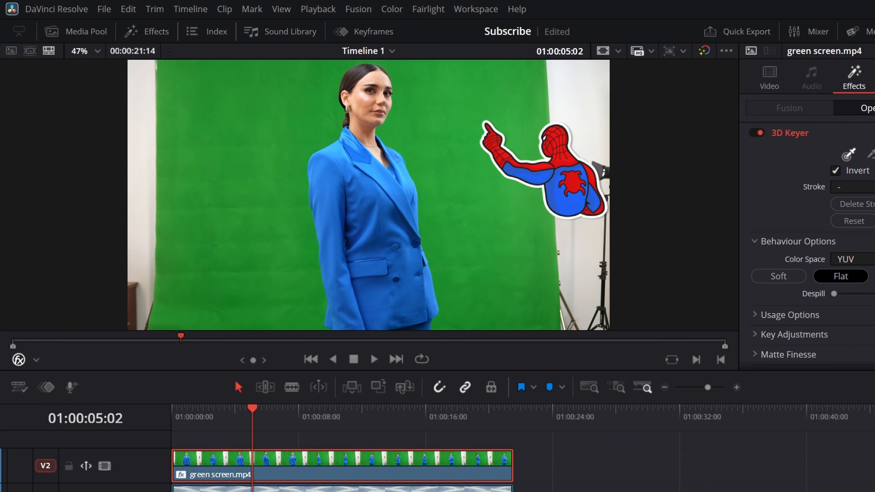
left_click_drag(473, 100, 479, 238)
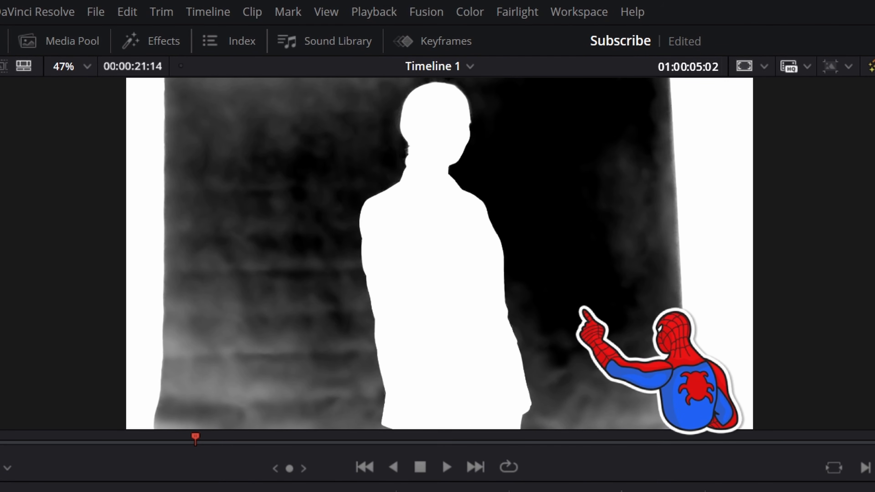
left_click_drag(583, 308, 583, 308)
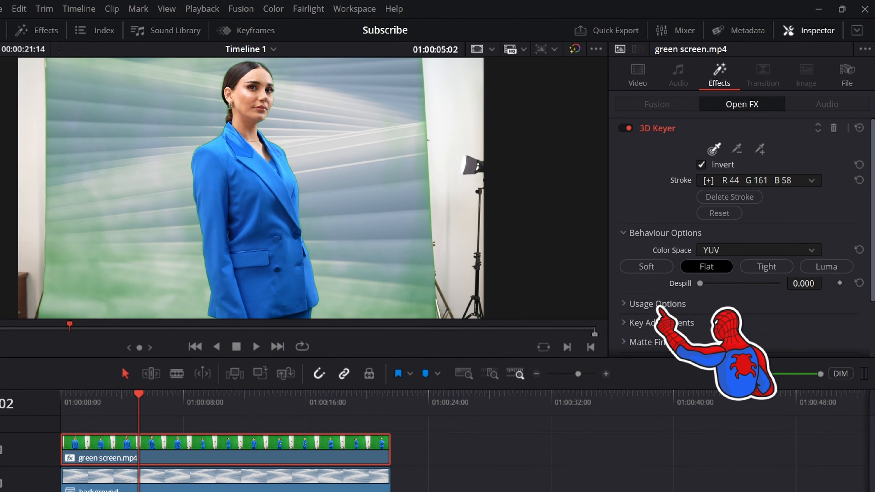
Enable Show Paths in the 3D Keyer's Usage Options.
left_click(677, 305)
scroll(678, 306, "down", 2)
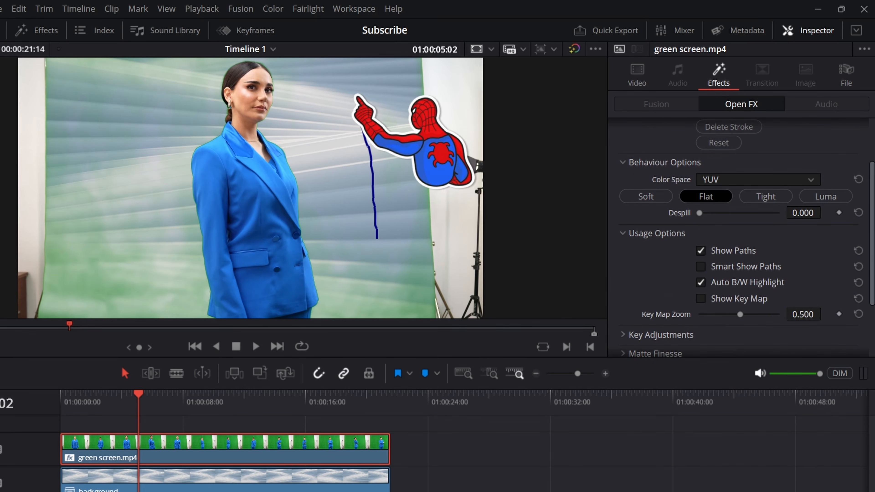
scroll(740, 241, "up", 2)
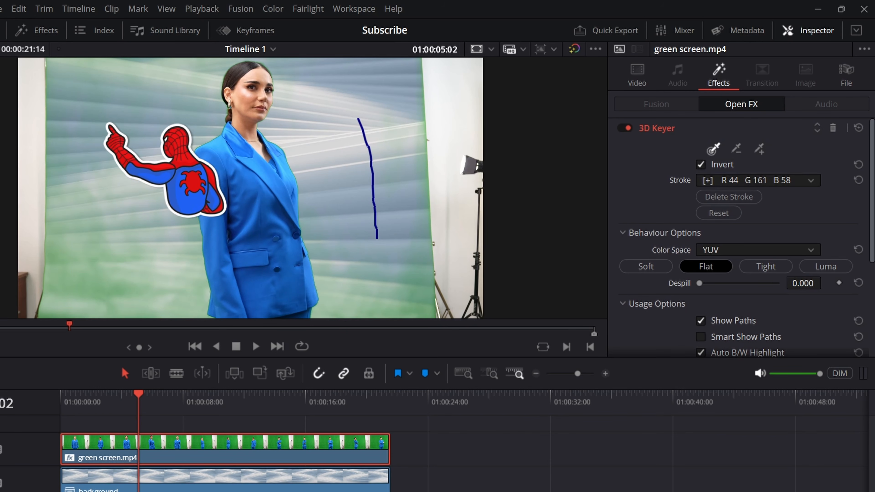
Try short 3D Keyer strokes at different heights of the green backdrop on both sides of the woman.
mouse_move(104, 116)
left_mouse_down()
mouse_move(95, 141)
mouse_move(101, 223)
left_mouse_up()
left_click_drag(374, 124, 384, 177)
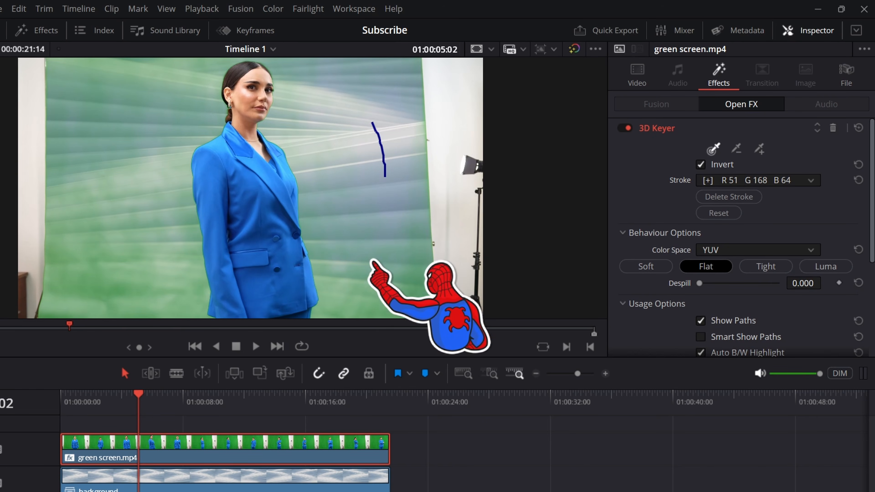
left_click_drag(371, 238, 360, 280)
left_click_drag(92, 98, 94, 159)
left_click_drag(105, 236, 119, 263)
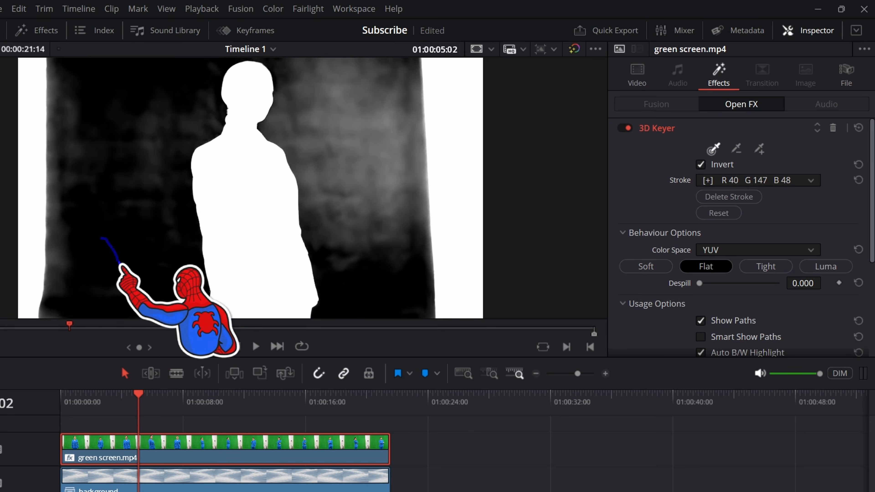
left_click_drag(355, 105, 368, 149)
left_click_drag(371, 221, 380, 298)
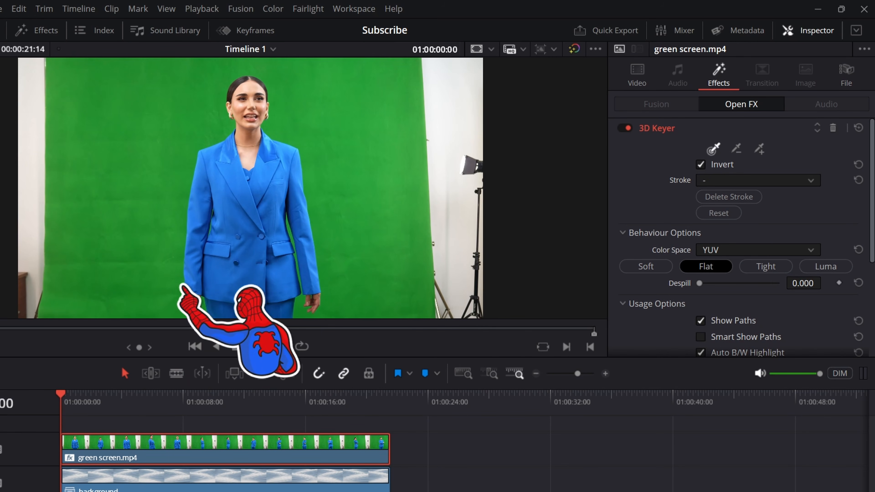
On the first frame, draw one long continuous 3D Keyer stroke over the green backdrop around the woman and show the keyer's Output options.
mouse_move(89, 292)
left_mouse_down()
mouse_move(72, 240)
mouse_move(88, 170)
mouse_move(124, 103)
mouse_move(153, 81)
mouse_move(122, 99)
mouse_move(86, 242)
mouse_move(68, 265)
mouse_move(61, 251)
mouse_move(100, 176)
mouse_move(176, 87)
mouse_move(250, 64)
mouse_move(312, 83)
mouse_move(364, 203)
mouse_move(385, 192)
mouse_move(400, 123)
mouse_move(399, 204)
mouse_move(400, 193)
mouse_move(375, 300)
mouse_move(407, 295)
left_mouse_up()
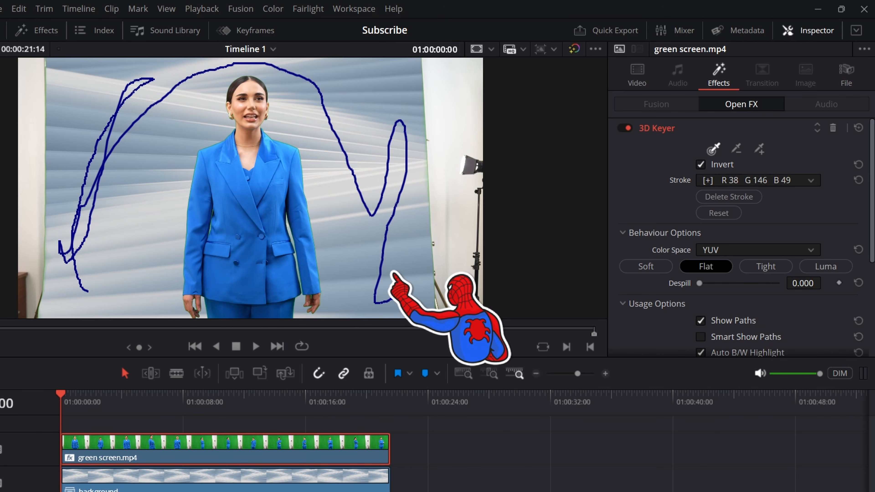
scroll(844, 224, "down", 5)
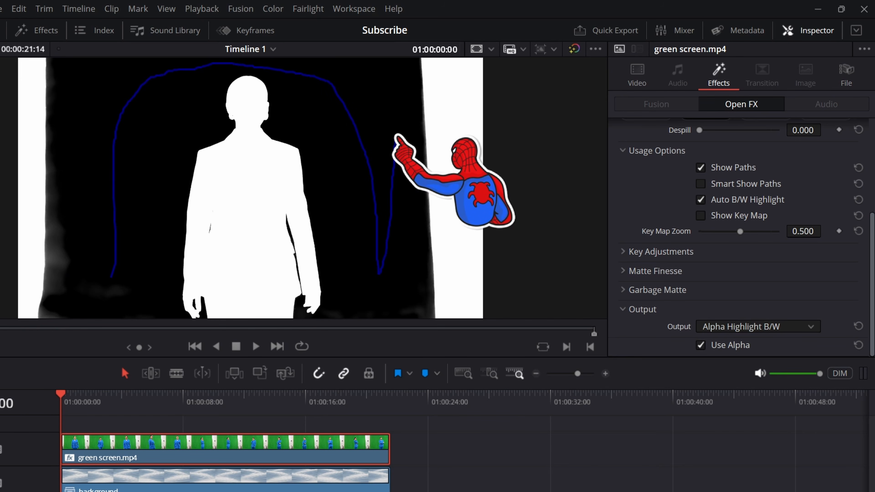
Try single vertical 3D Keyer strokes on the green backdrop, alternating between the two sides of the woman.
scroll(740, 235, "up", 5)
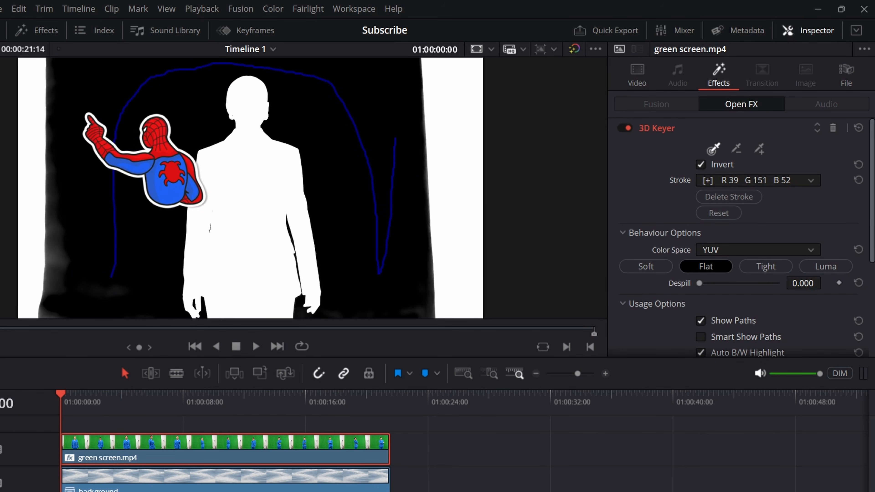
left_click_drag(79, 77, 88, 275)
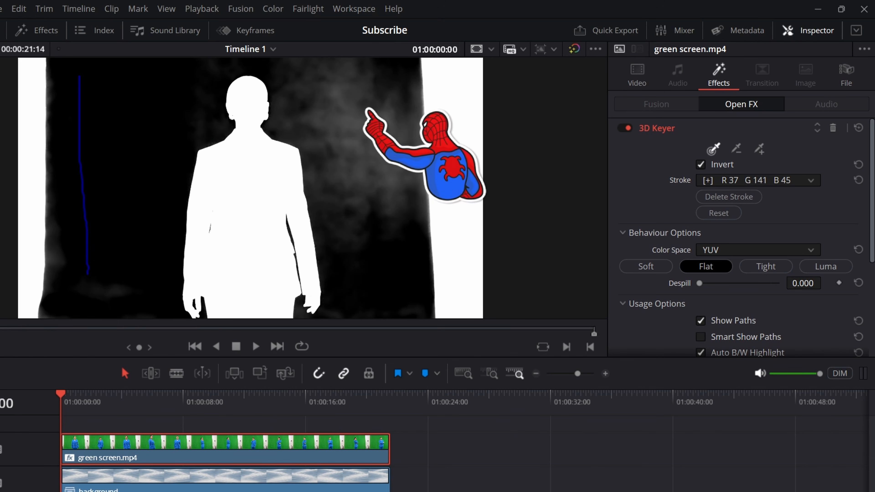
left_click_drag(353, 76, 366, 238)
left_click_drag(76, 98, 100, 250)
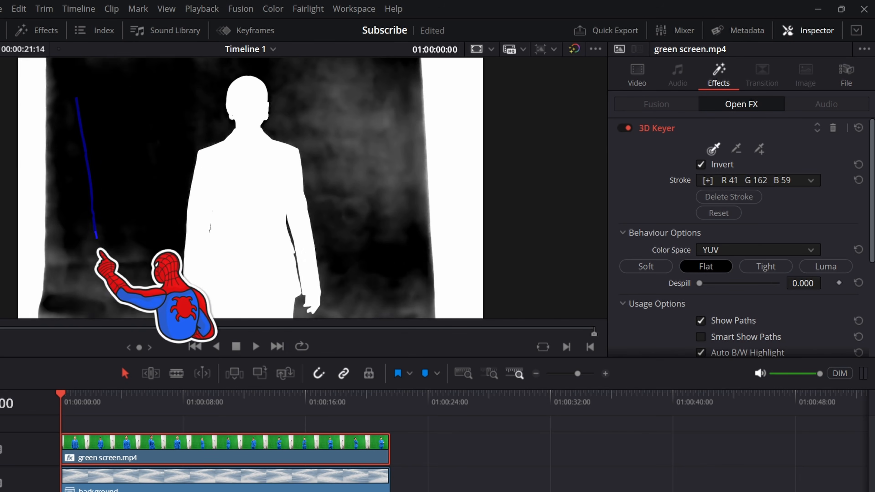
left_click_drag(375, 99, 377, 252)
left_click_drag(114, 93, 100, 243)
left_click_drag(367, 97, 376, 271)
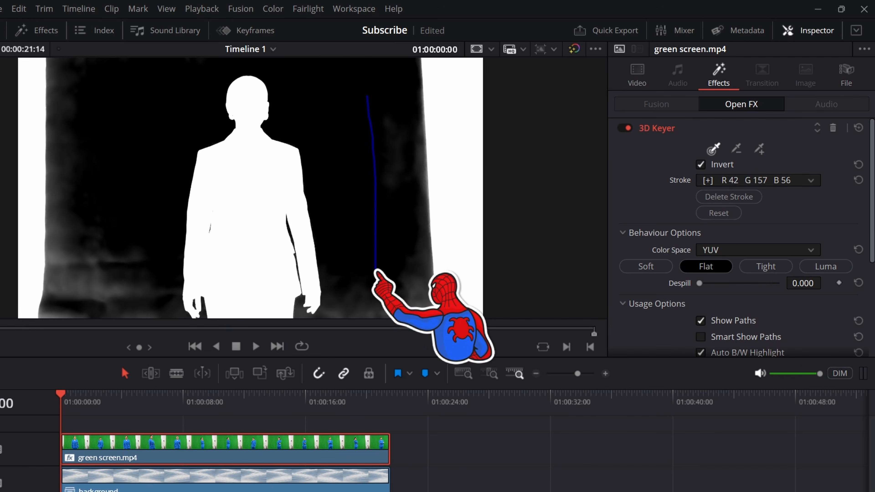
left_click_drag(94, 96, 95, 300)
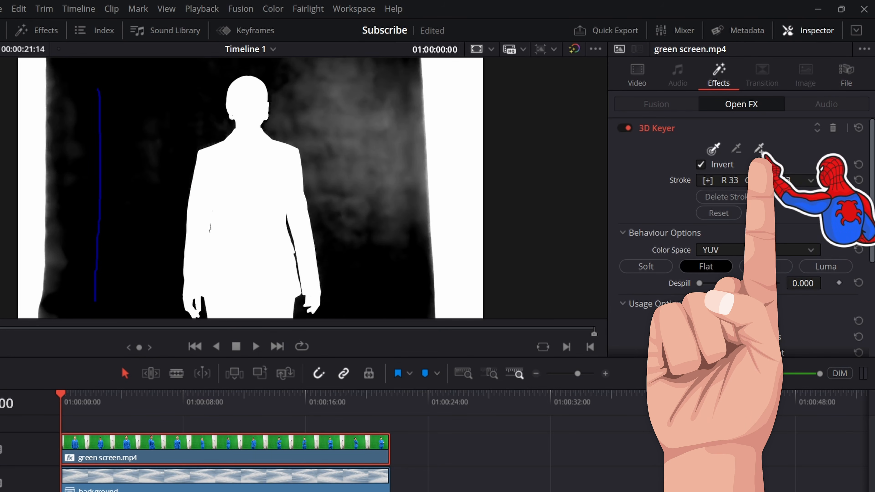
Use the 3D Keyer's add-stroke picker to add five vertical strokes over the green backdrop on both sides of the woman.
left_click(759, 149)
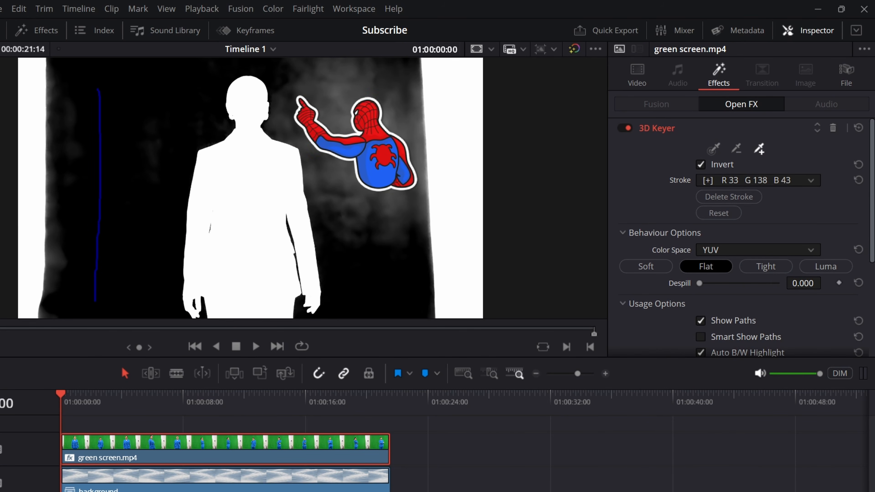
mouse_move(307, 74)
left_mouse_down()
mouse_move(344, 164)
mouse_move(364, 273)
left_mouse_up()
left_click_drag(399, 86, 413, 285)
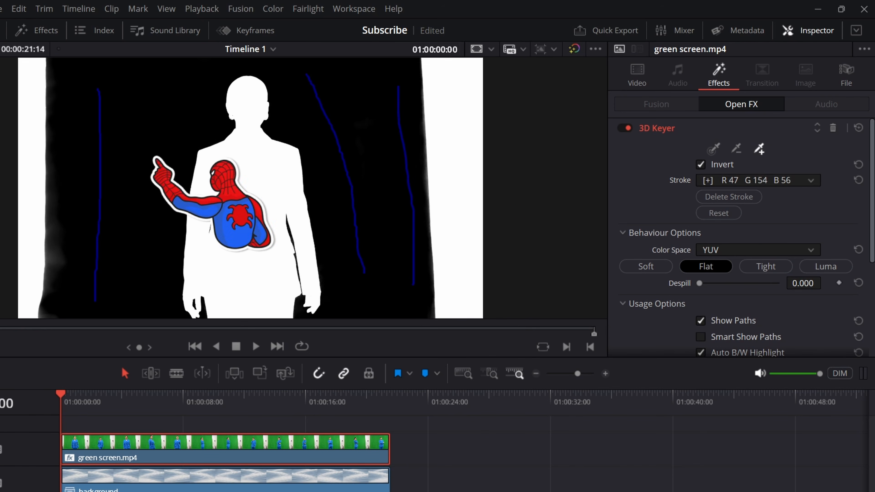
left_click_drag(74, 85, 59, 290)
left_click_drag(151, 107, 144, 278)
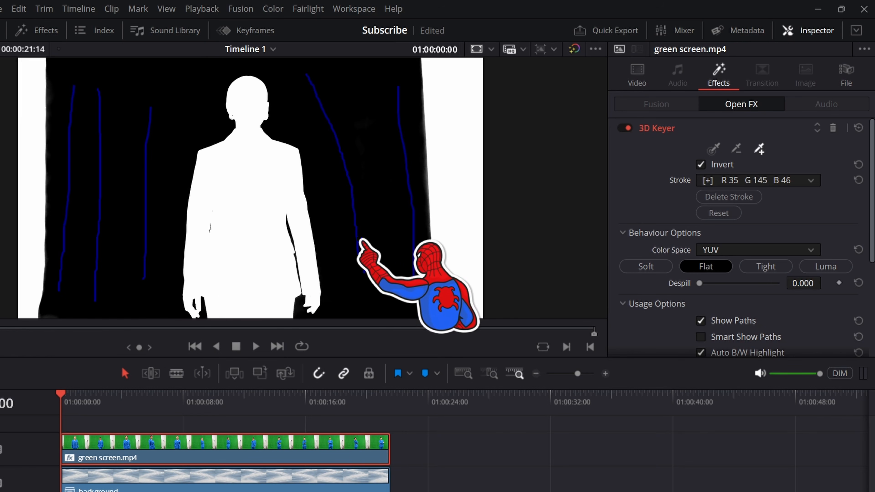
left_click_drag(365, 80, 393, 256)
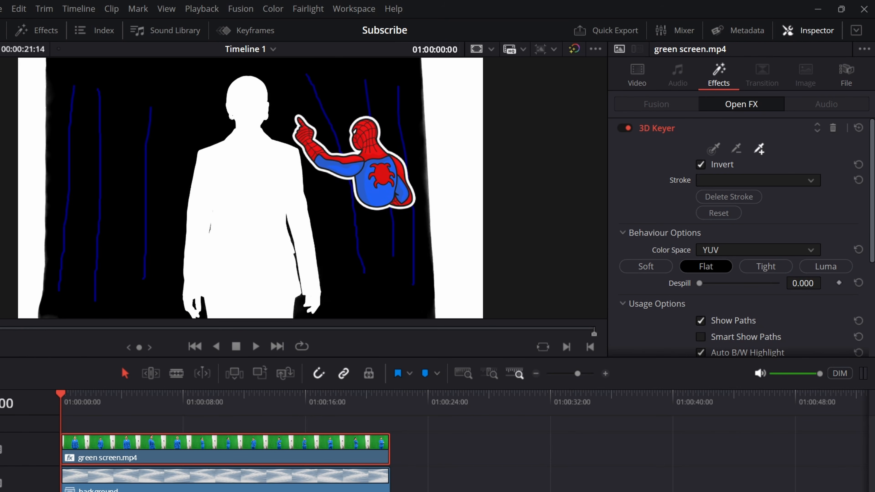
Add two diagonal 3D Keyer strokes across the woman's blue jacket, with Output set to Final Composite.
left_click_drag(295, 113, 261, 200)
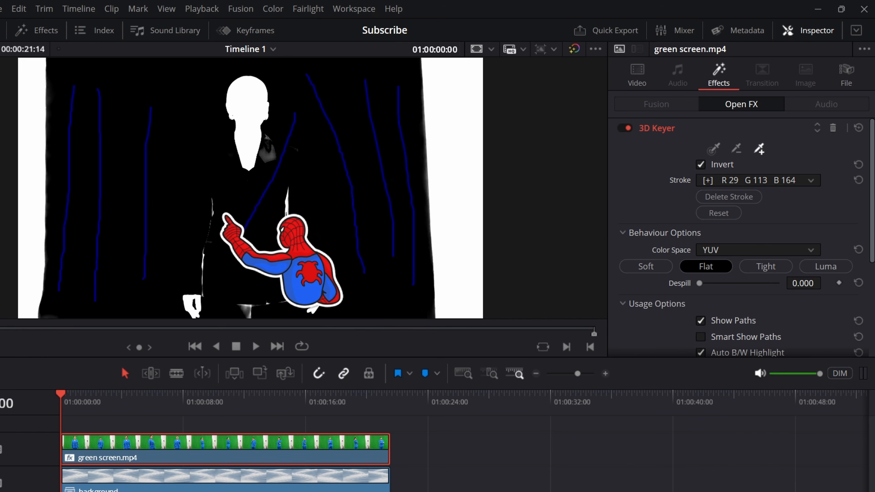
scroll(801, 216, "down", 5)
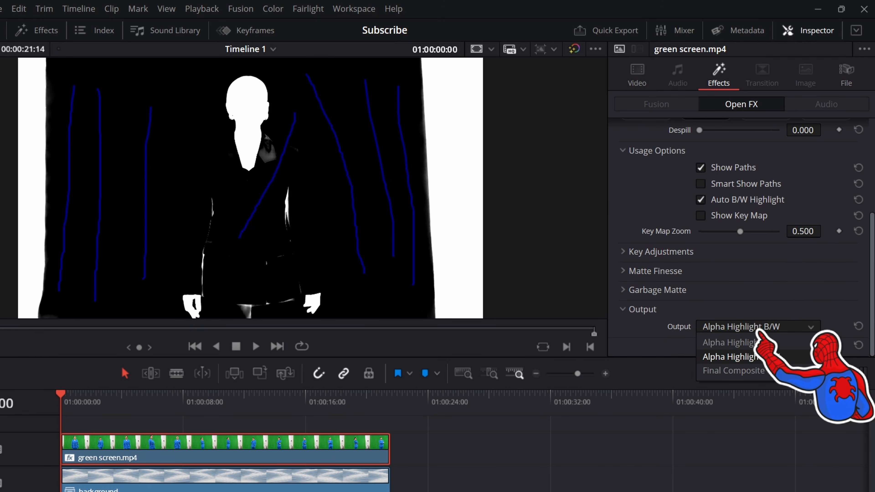
left_click(734, 370)
scroll(741, 241, "up", 5)
left_click_drag(196, 148, 286, 250)
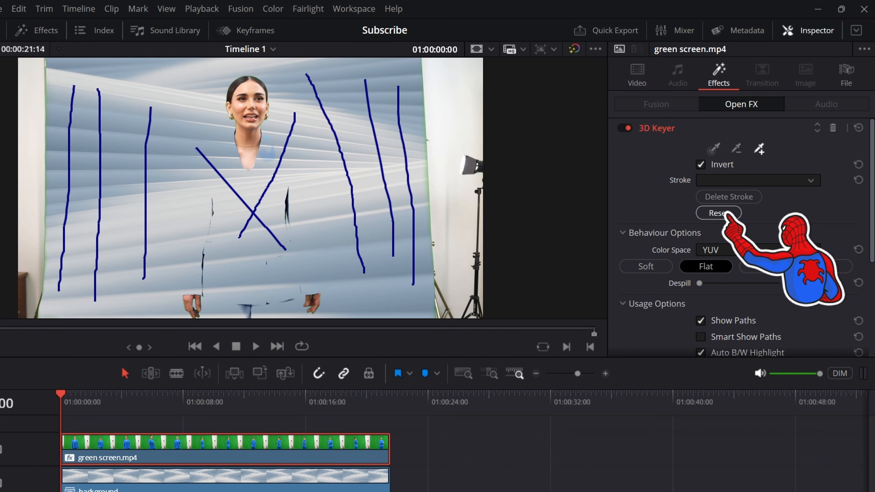
Reset the 3D Keyer strokes and add three new ones on the green backdrop, two right of the woman and one left.
left_click(719, 213)
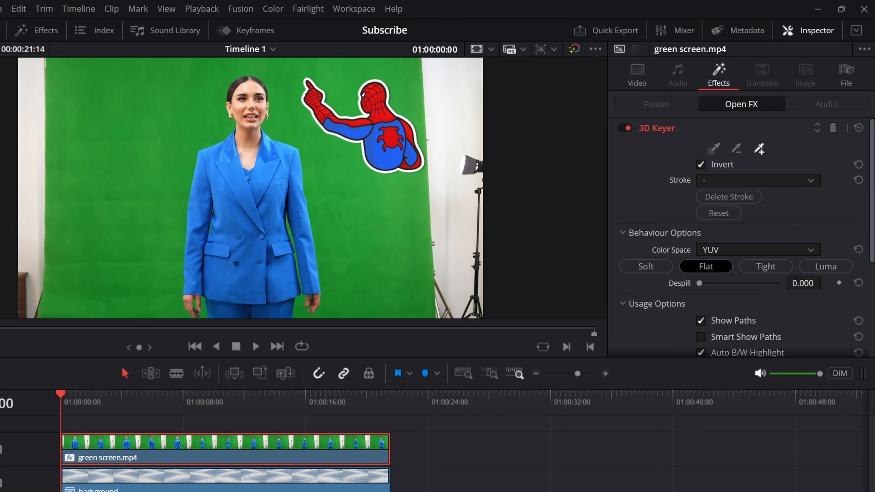
mouse_move(305, 81)
left_mouse_down()
mouse_move(331, 141)
mouse_move(341, 282)
left_mouse_up()
mouse_move(76, 89)
left_mouse_down()
mouse_move(64, 259)
mouse_move(73, 296)
mouse_move(92, 309)
left_mouse_up()
mouse_move(388, 100)
left_mouse_down()
mouse_move(412, 146)
mouse_move(418, 228)
mouse_move(405, 290)
left_mouse_up()
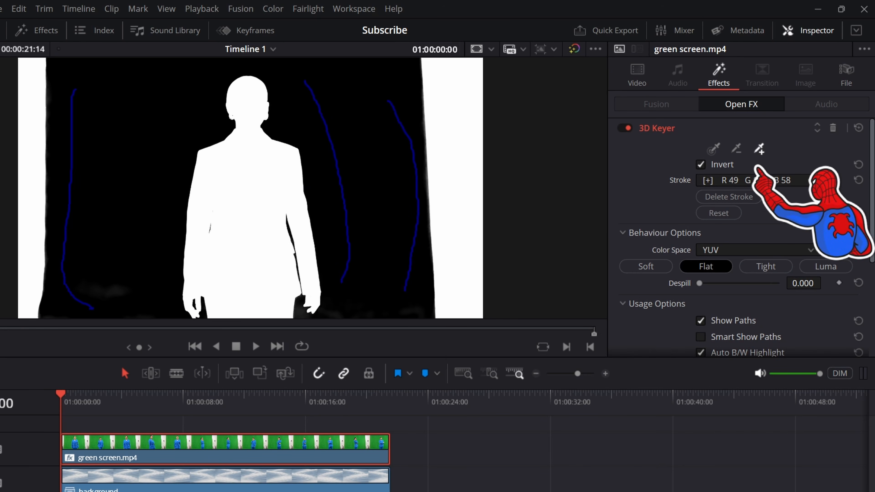
Reset the 3D Keyer strokes again and draw one curved stroke with the basic picker on the backdrop right of the woman.
left_click(713, 149)
left_click(711, 213)
left_click_drag(331, 98, 369, 293)
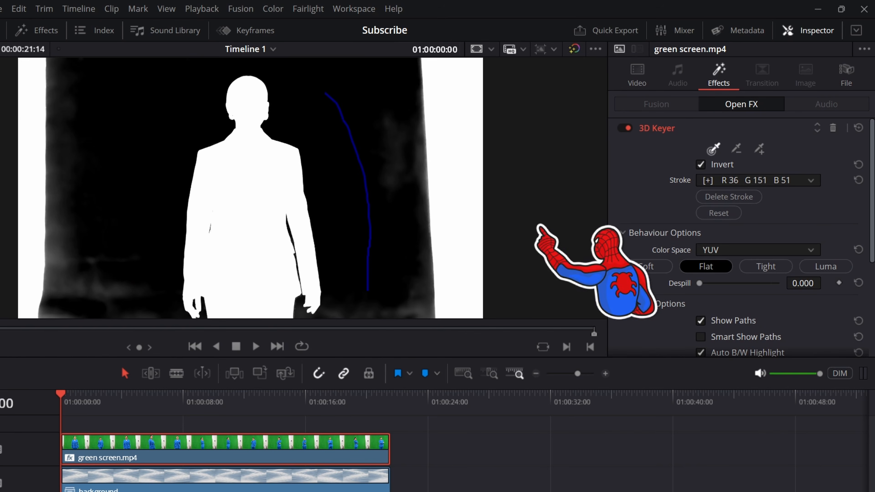
Set the keyer's Chroma Tolerance to 50.0 under Key Adjustments and Clean Black to 55.8 under Matte Finesse.
scroll(741, 241, "down", 5)
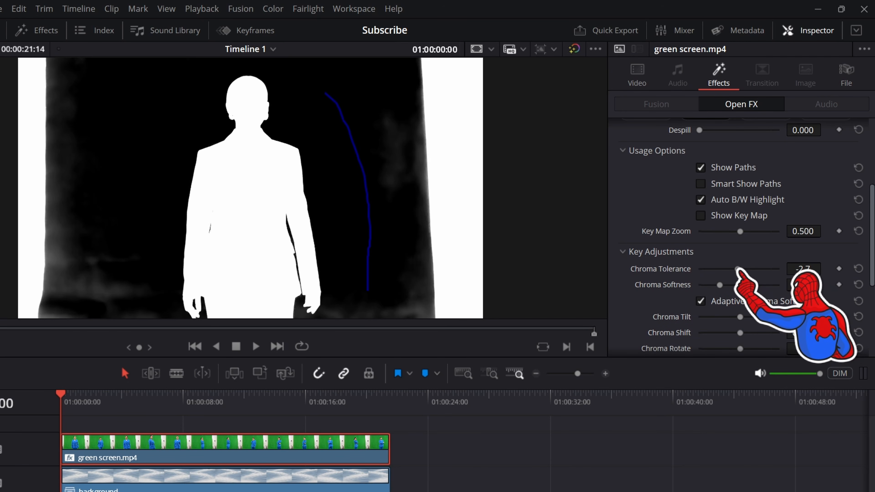
left_click_drag(737, 269, 750, 269)
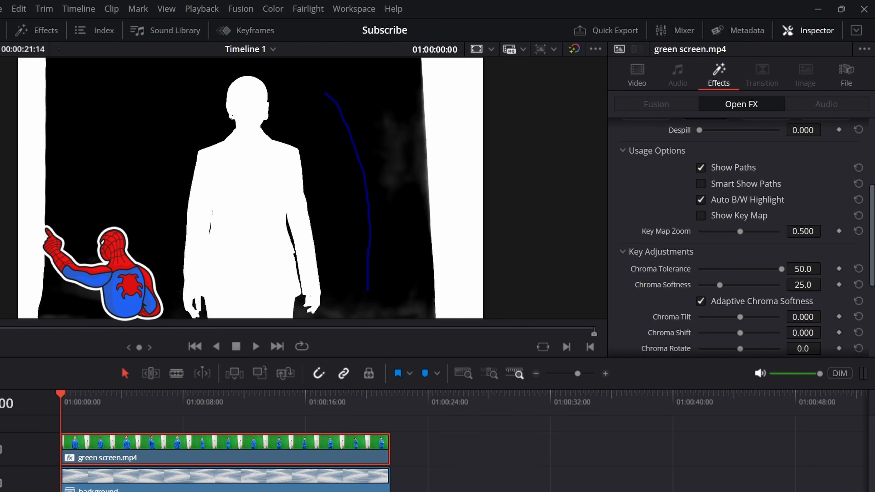
scroll(741, 238, "down", 1)
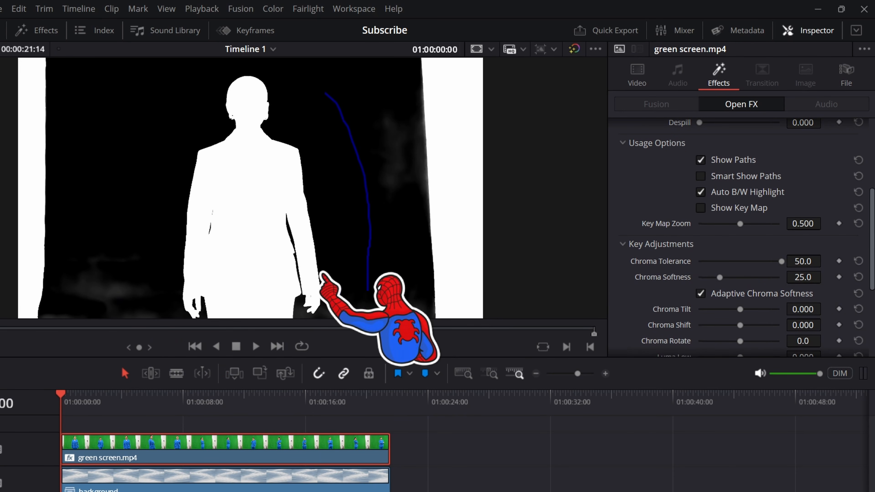
scroll(740, 238, "down", 5)
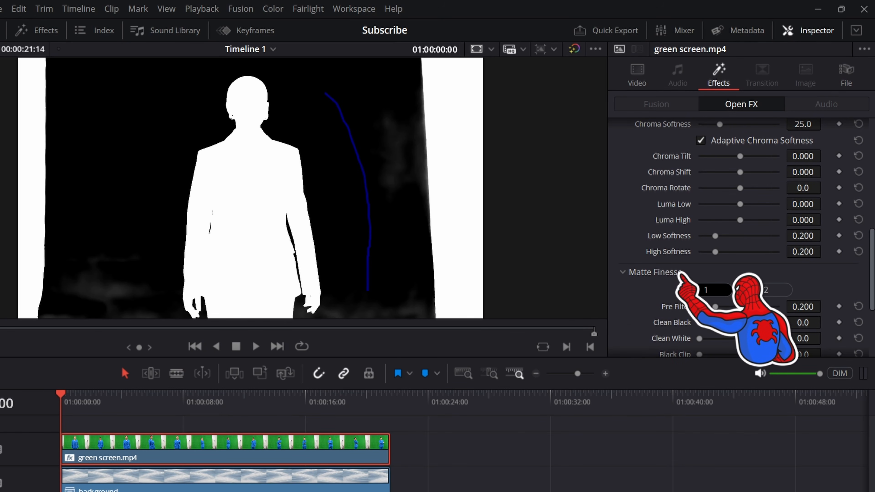
scroll(740, 238, "down", 1)
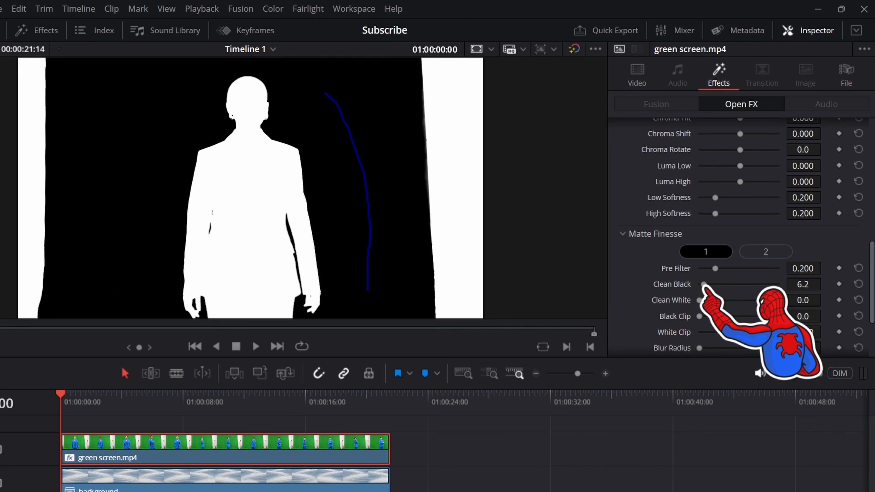
left_click_drag(704, 283, 744, 284)
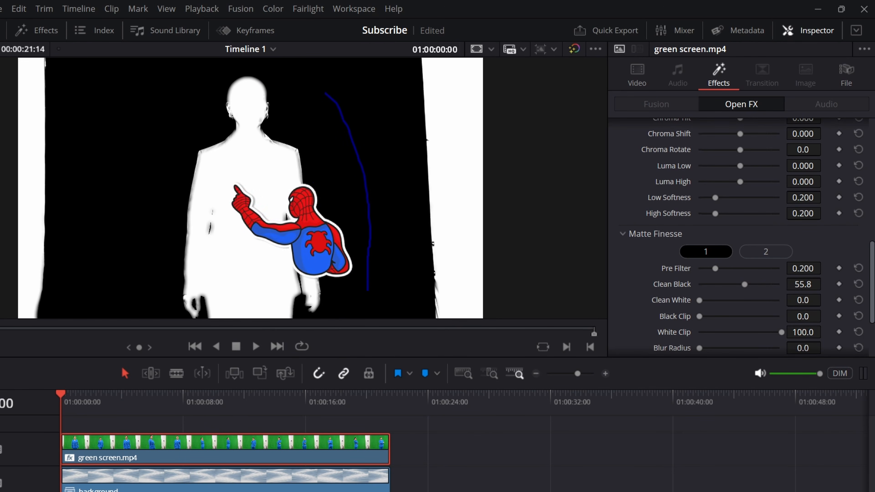
Set the keyer's Output to Final Composite and try raising Clean Black to its maximum.
scroll(741, 241, "down", 3)
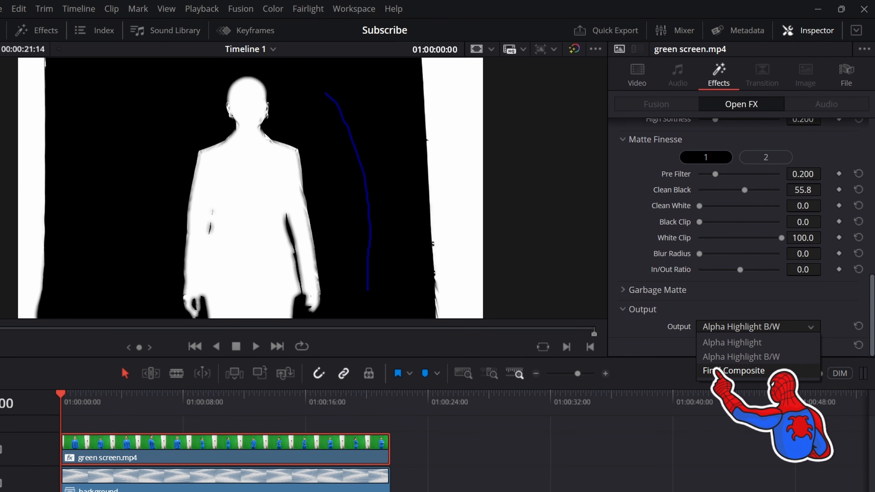
left_click(733, 371)
scroll(740, 242, "up", 1)
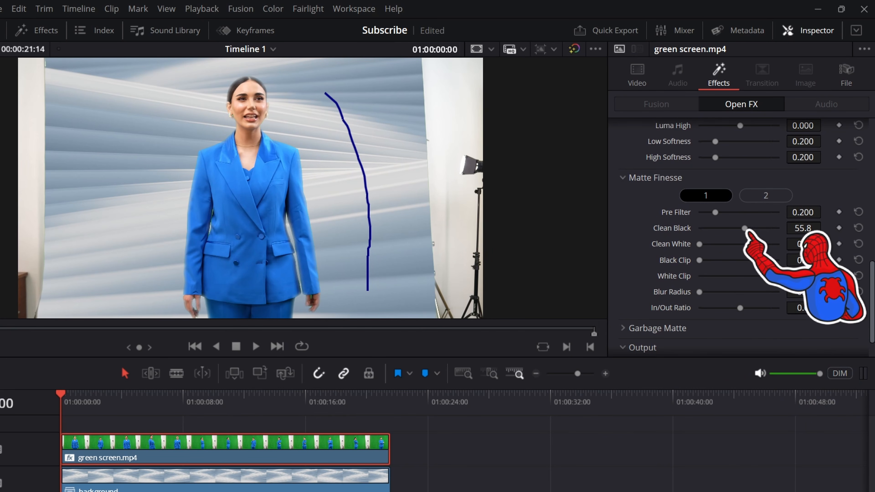
left_click_drag(744, 228, 781, 227)
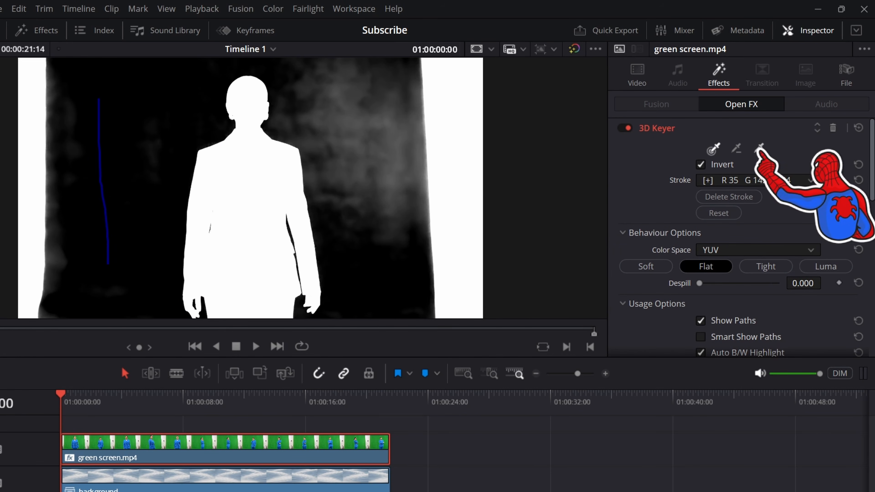
Add three 3D Keyer strokes to the first one: two on the backdrop right of the woman and one near its left edge.
left_click(760, 150)
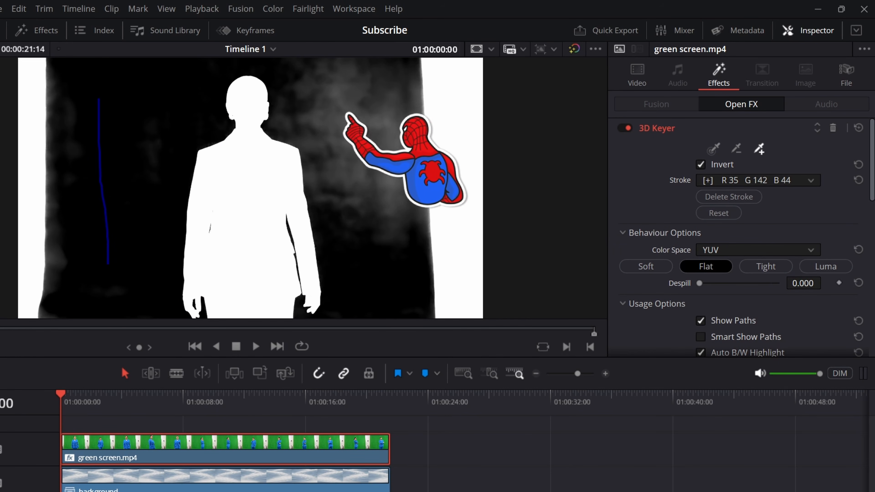
mouse_move(294, 82)
left_mouse_down()
mouse_move(353, 236)
mouse_move(350, 278)
left_mouse_up()
left_click_drag(397, 91, 415, 281)
left_click_drag(78, 107, 49, 304)
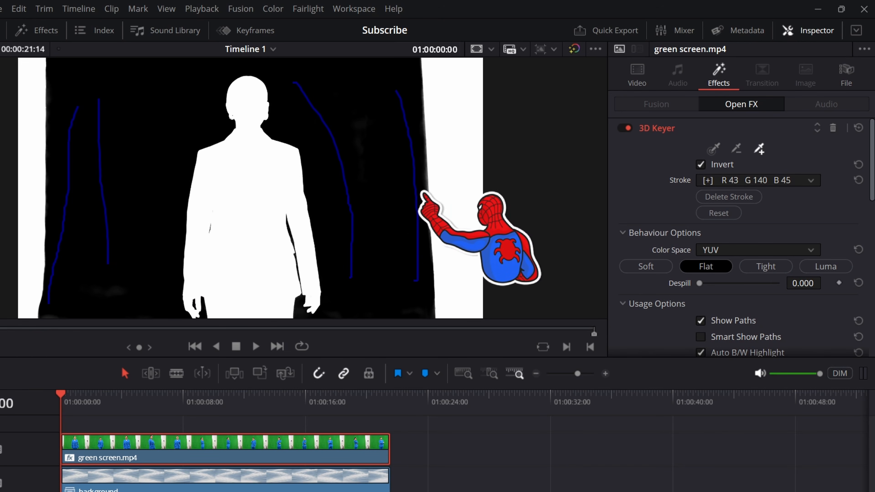
scroll(740, 241, "down", 5)
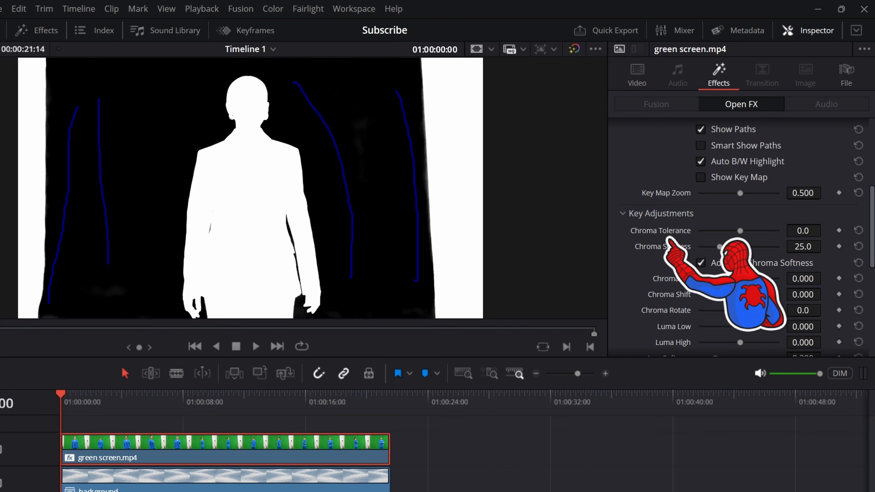
scroll(741, 241, "down", 5)
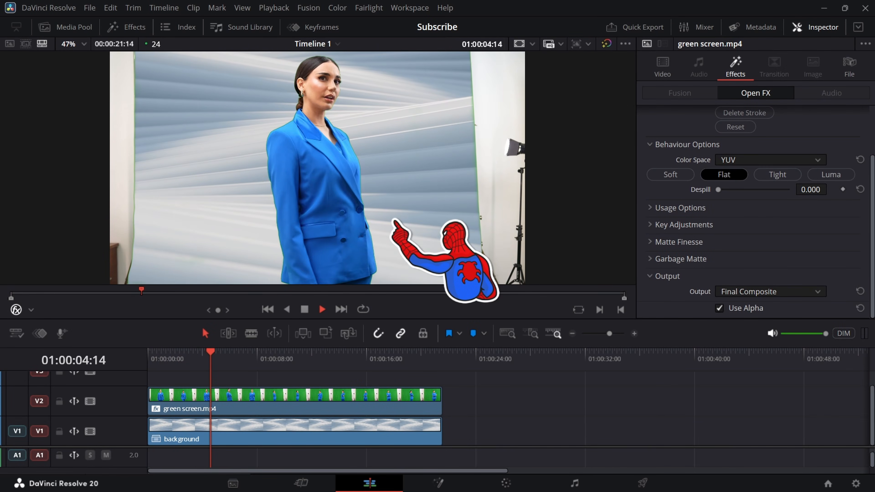
Move green screen.mp4 past the end of the background clip, preview the background alone, and return the clip above it.
key("space")
left_click_drag(281, 396, 576, 391)
key("space")
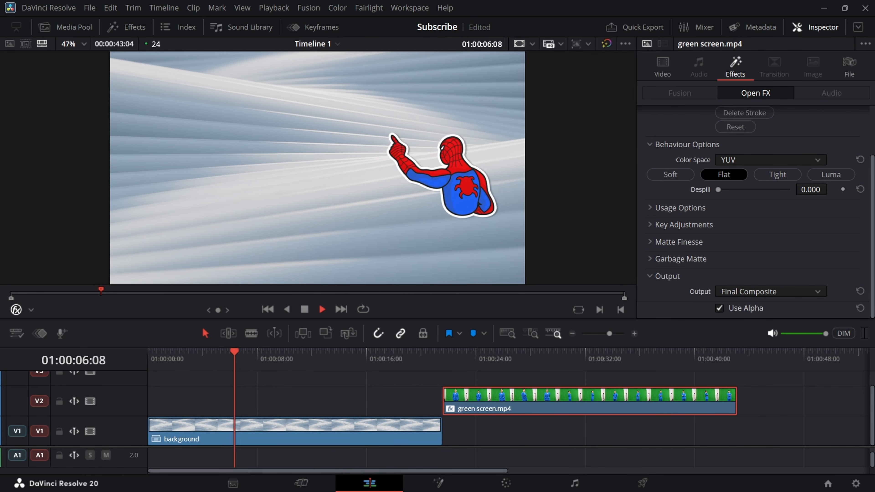
key("space")
left_click_drag(521, 397, 218, 395)
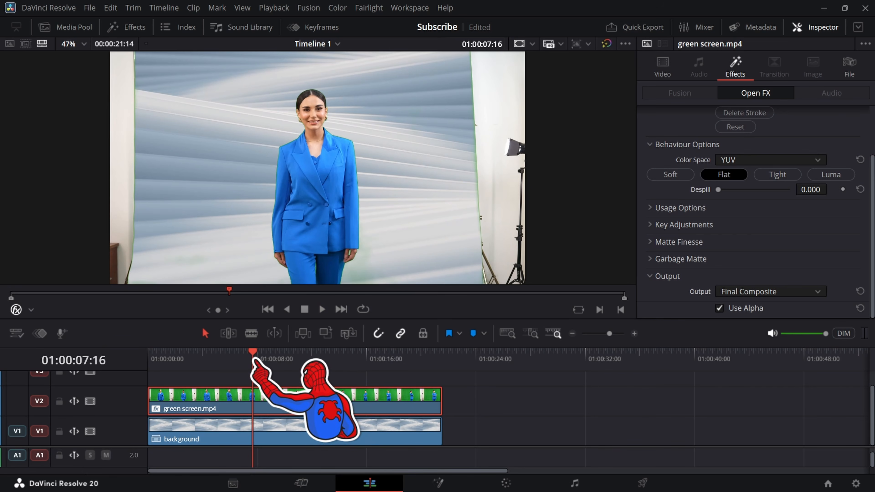
Play the keyed composite from the timeline start and stop at 01:00:03:19.
left_click_drag(254, 356, 104, 357)
key("space")
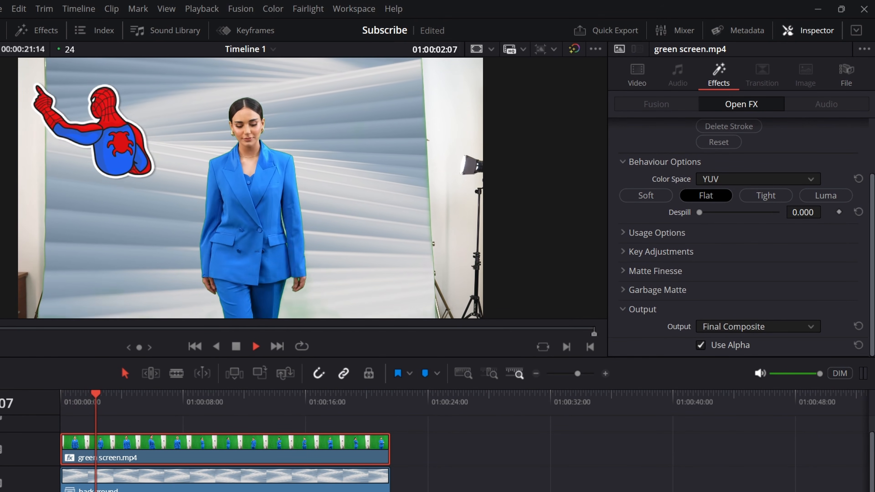
key("space")
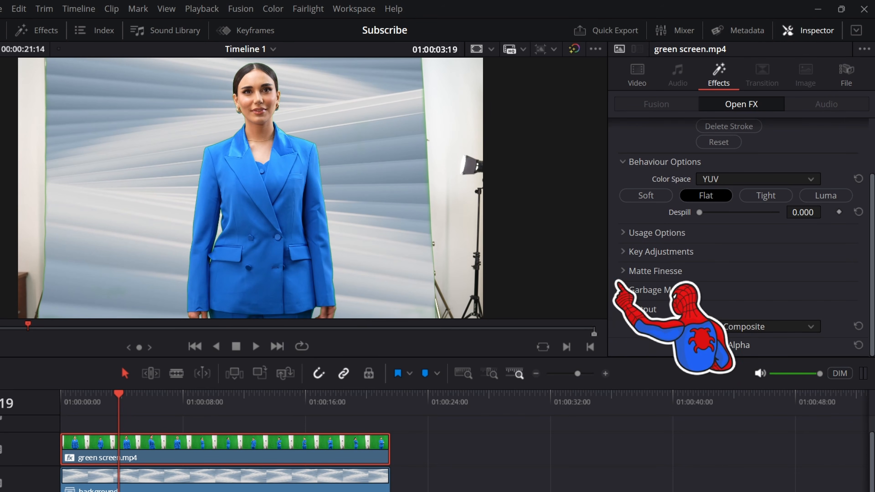
Add a Rectangle matte shape under the keyer's Garbage Matte options and enable its Invert option.
left_click(643, 293)
scroll(706, 291, "down", 2)
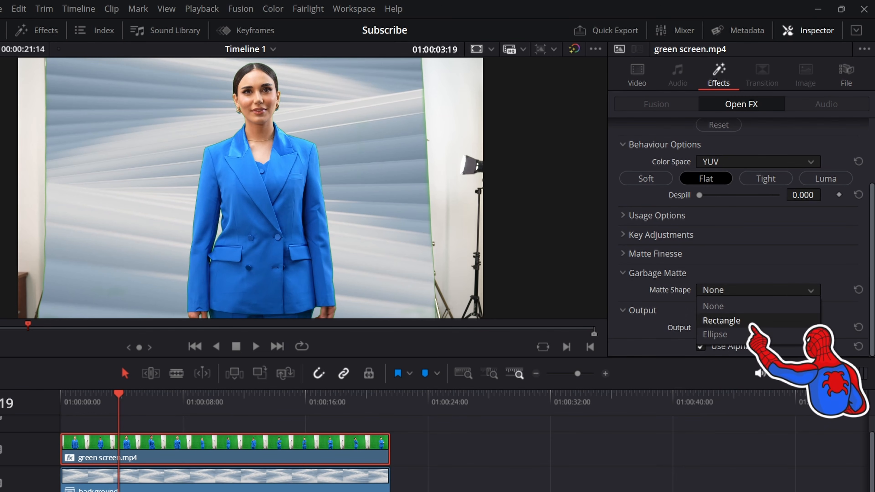
left_click(721, 321)
scroll(744, 241, "down", 3)
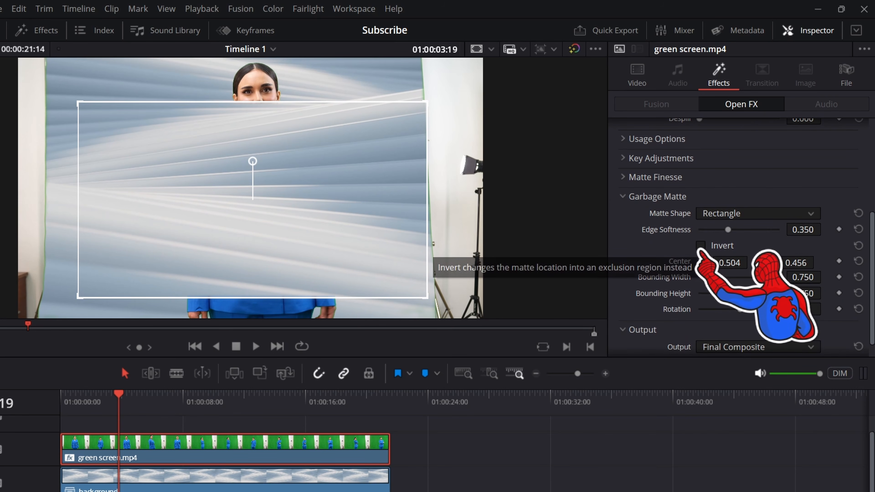
left_click(700, 245)
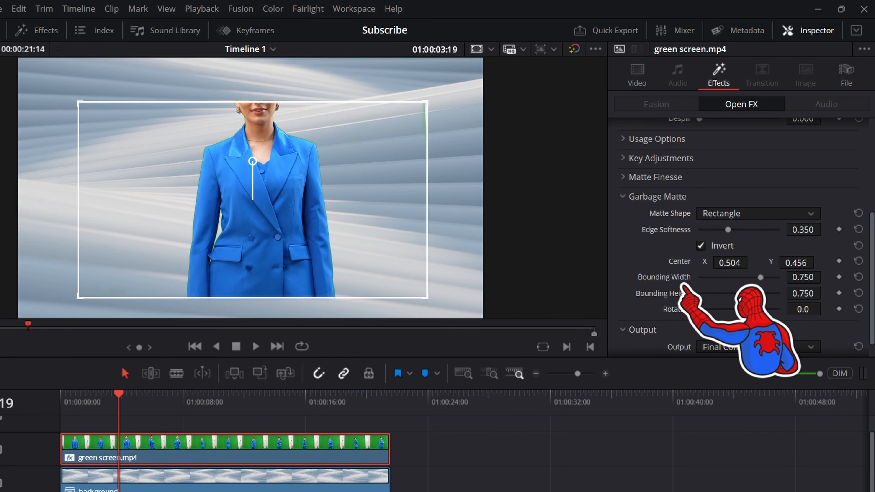
Try a garbage matte Bounding Width of 0.509, Bounding Height of 1.000 and shifted centre, and reset these values to their defaults.
left_click_drag(762, 277, 782, 293)
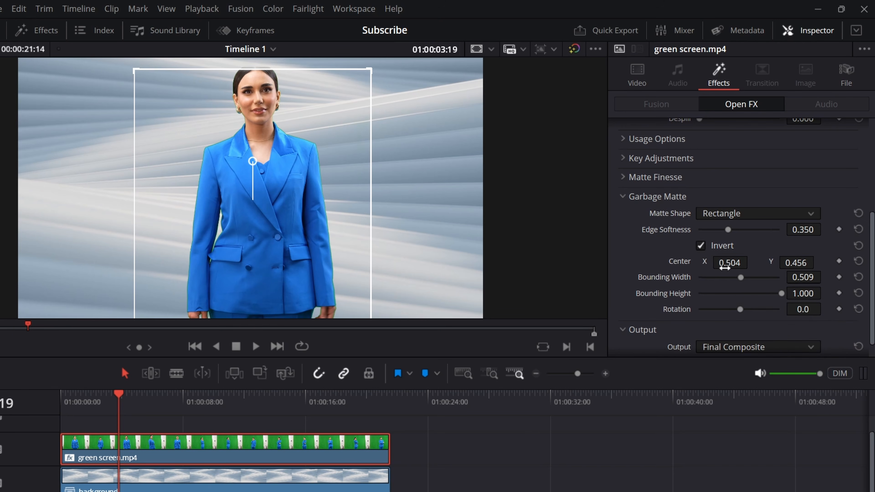
left_click_drag(730, 263, 675, 263)
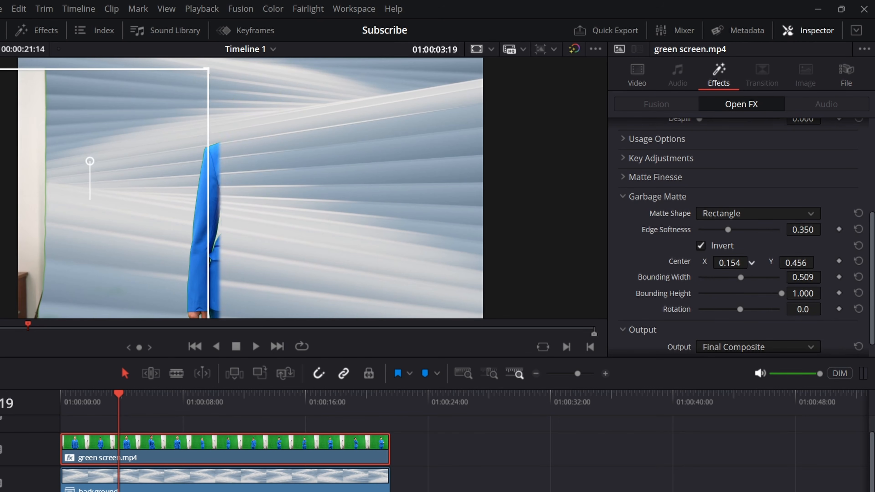
mouse_move(730, 263)
left_mouse_down()
mouse_move(858, 262)
mouse_move(720, 262)
left_mouse_up()
scroll(720, 262, "down", 1)
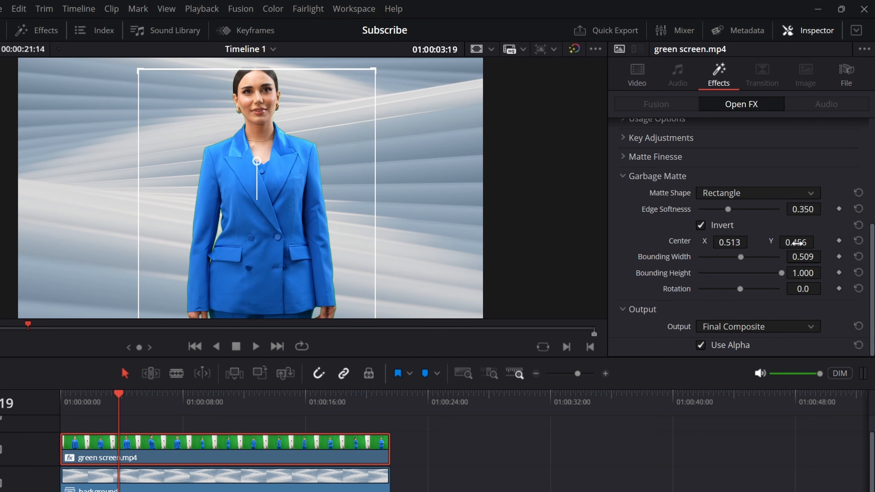
left_click_drag(796, 243, 760, 242)
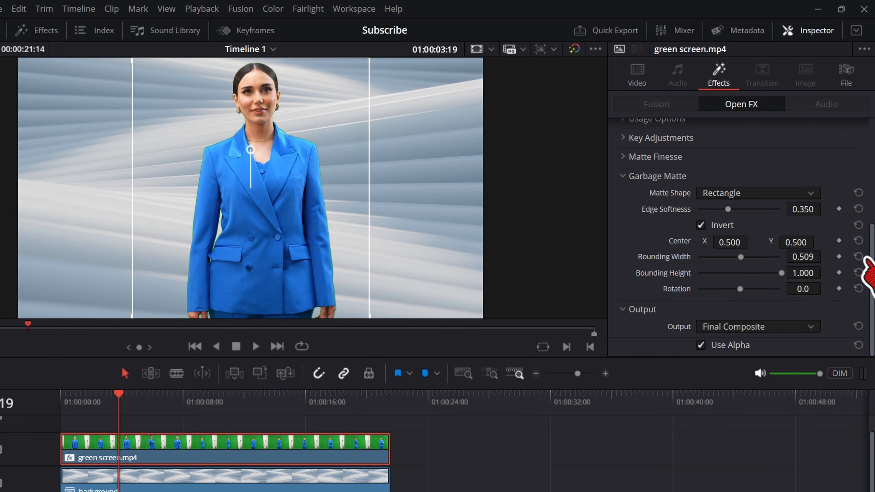
left_click(858, 272)
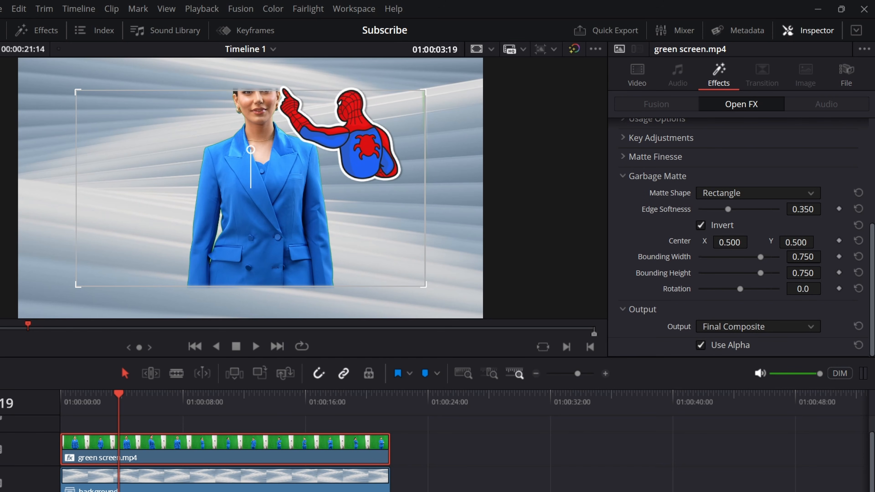
Set the garbage matte's Bounding Height to 1.000, narrow its Bounding Width around the woman, and play the composite from the timeline start.
left_click_drag(760, 272, 781, 272)
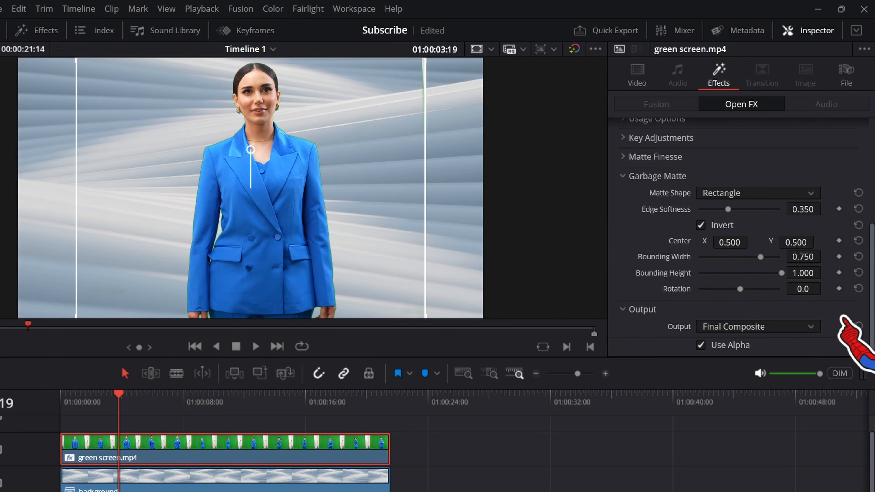
left_click_drag(760, 256, 737, 257)
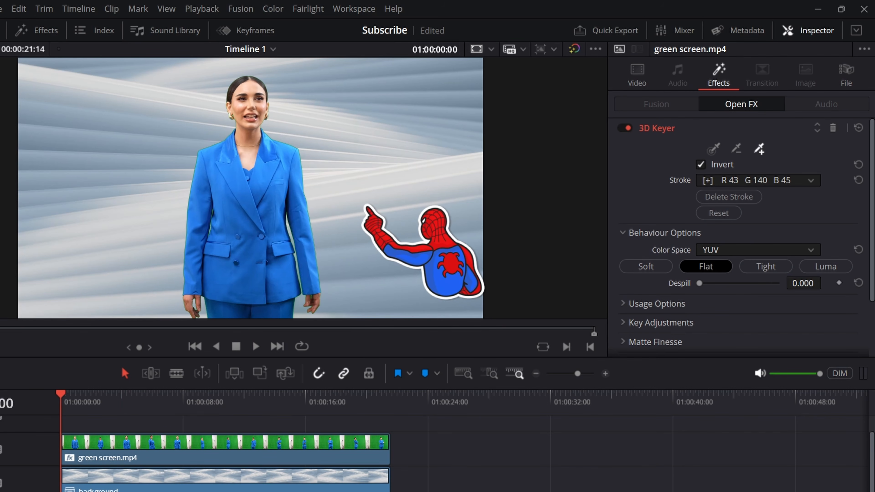
key("space")
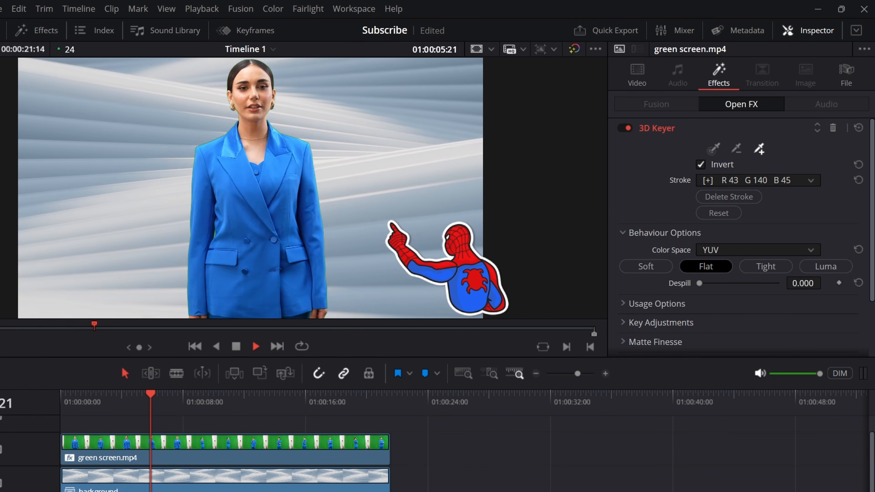
key("space")
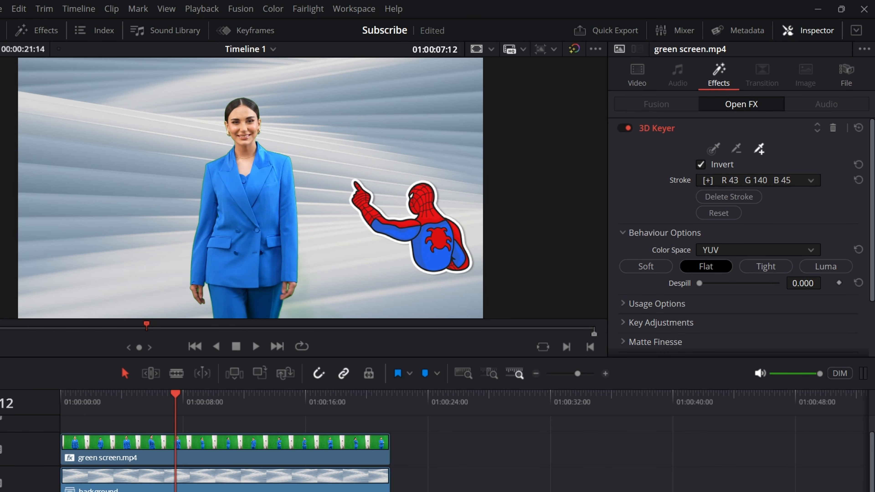
Set the 3D Keyer's output to Alpha Highlight.
scroll(740, 241, "down", 3)
left_click(758, 326)
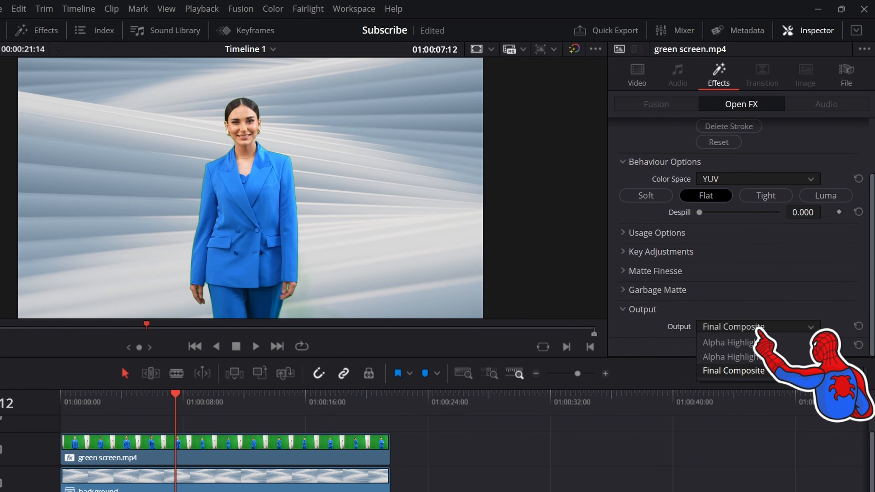
left_click(732, 342)
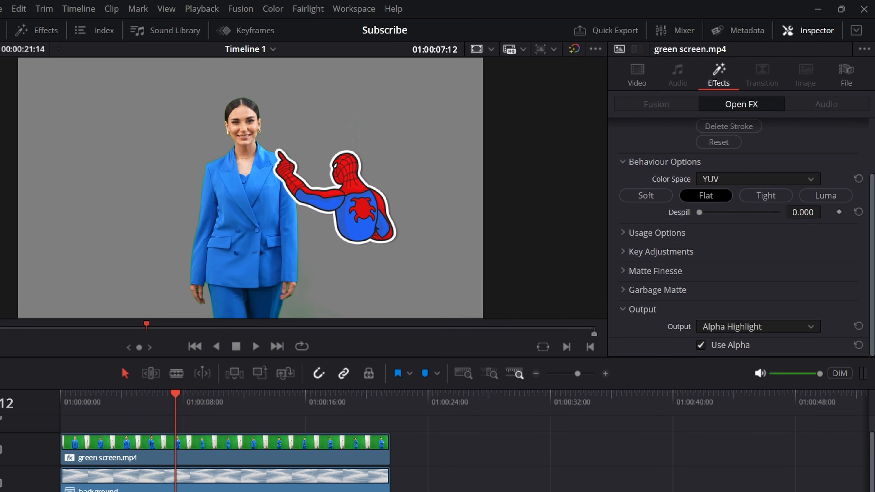
Examine the green fringe along the jacket's shoulders up close and set the keyer's Despill to 0.949.
scroll(279, 151, "up", 10)
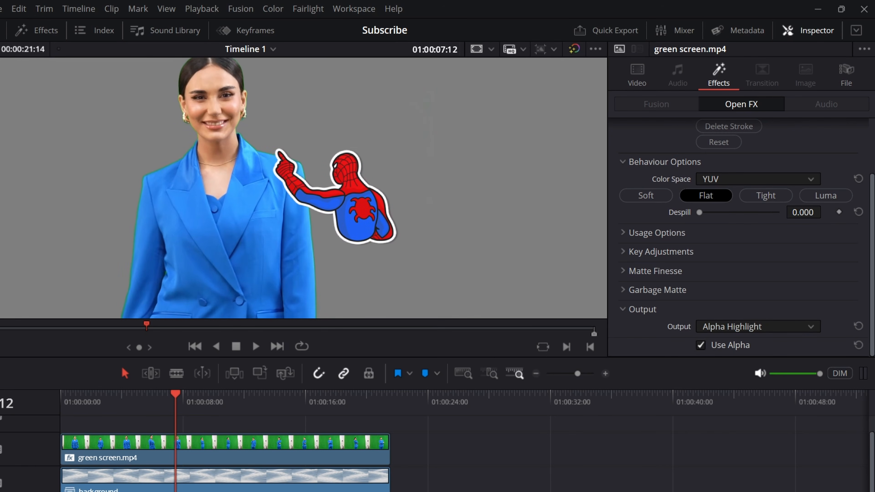
scroll(278, 151, "up", 6)
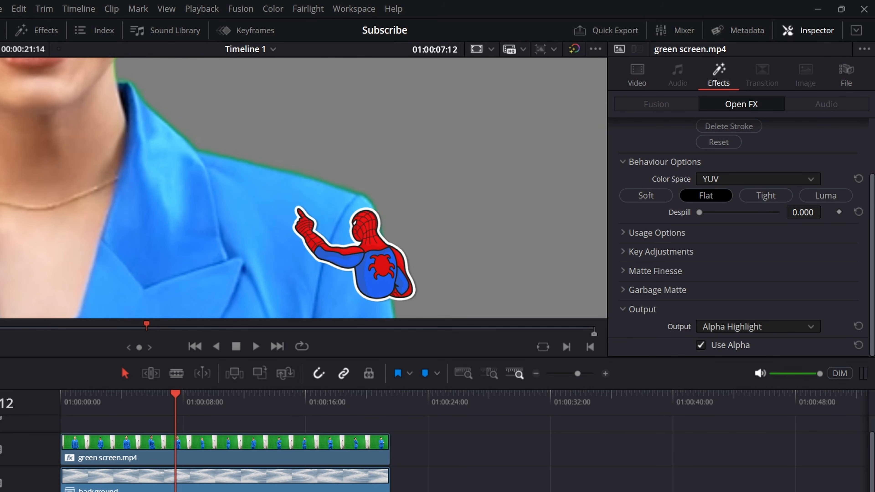
left_click_drag(69, 235, 479, 138)
left_click_drag(273, 188, 332, 237)
scroll(298, 219, "up", 2)
left_click_drag(340, 198, 312, 228)
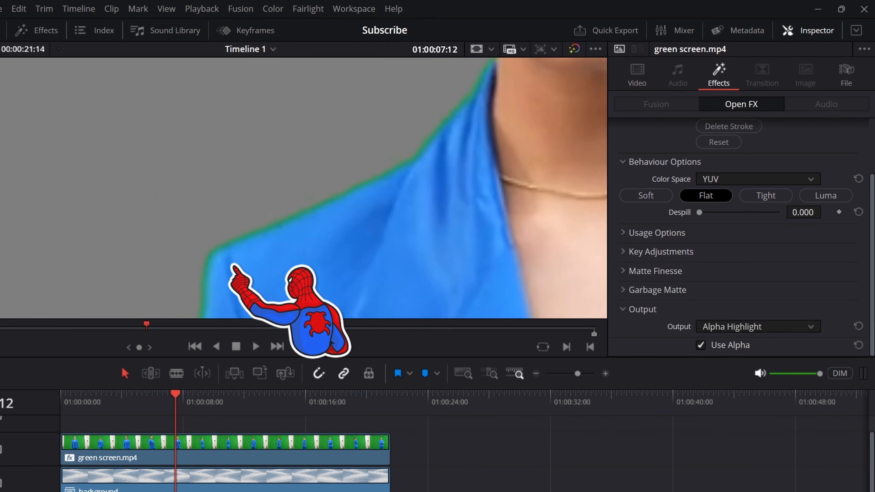
left_click_drag(236, 270, 229, 254)
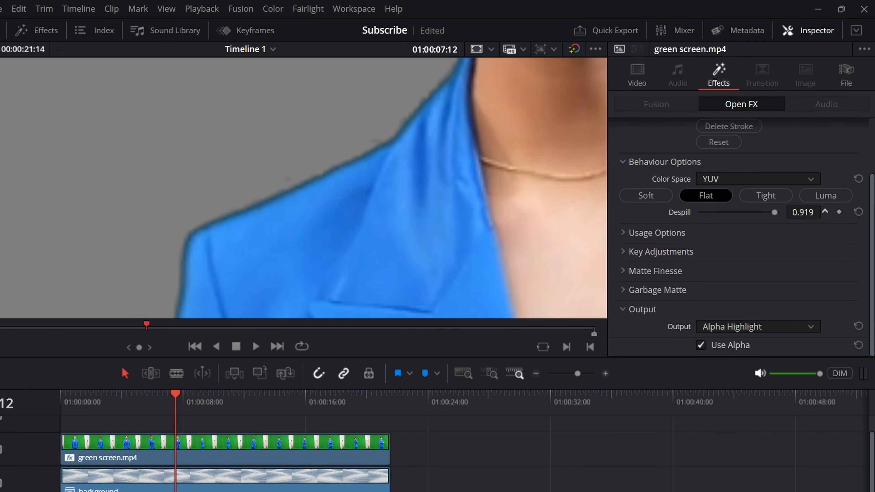
left_click_drag(803, 212, 801, 212)
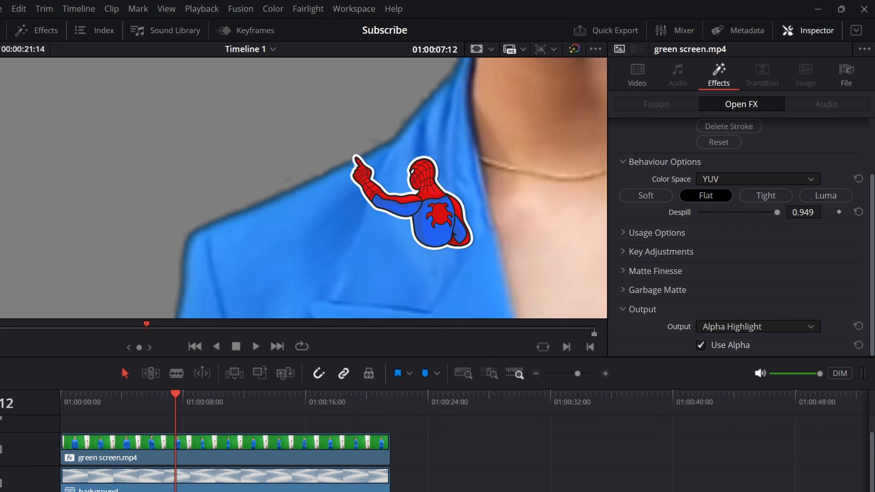
Expand the keyer's Matte Finesse options and set Blur Radius to 6.5 while viewing the shoulder edge.
scroll(279, 207, "up", 5)
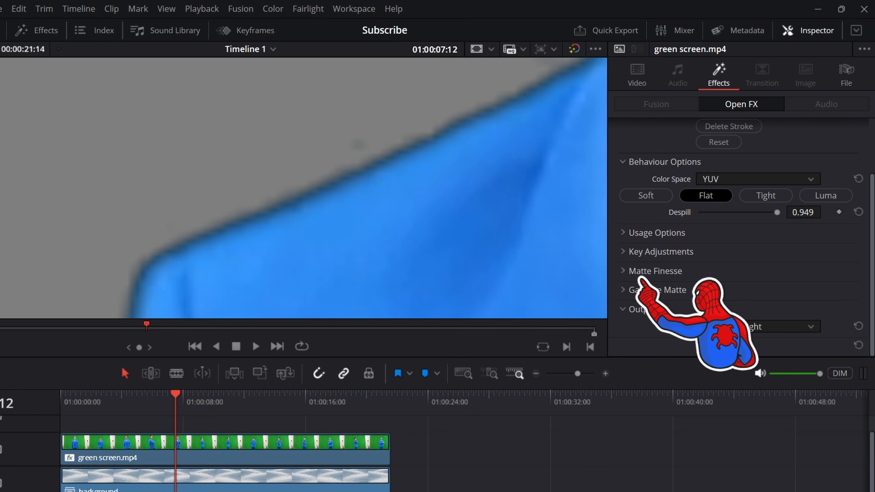
left_click(663, 278)
scroll(724, 255, "down", 3)
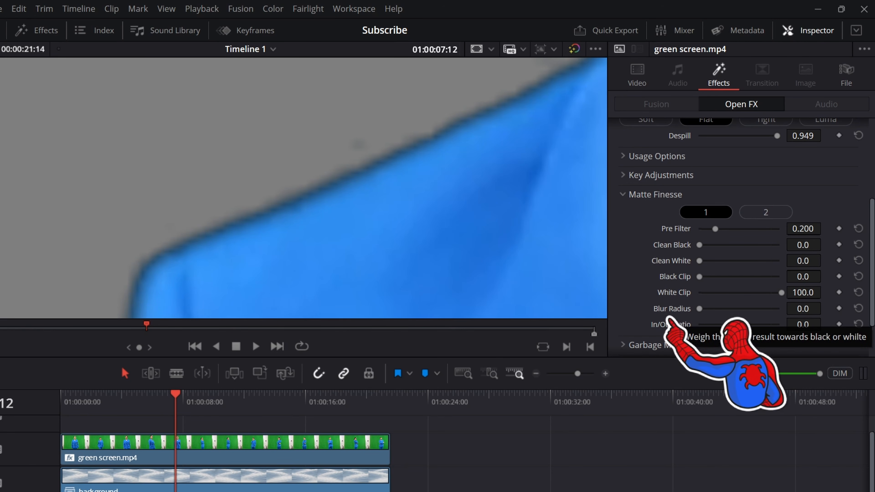
left_click_drag(700, 309, 693, 312)
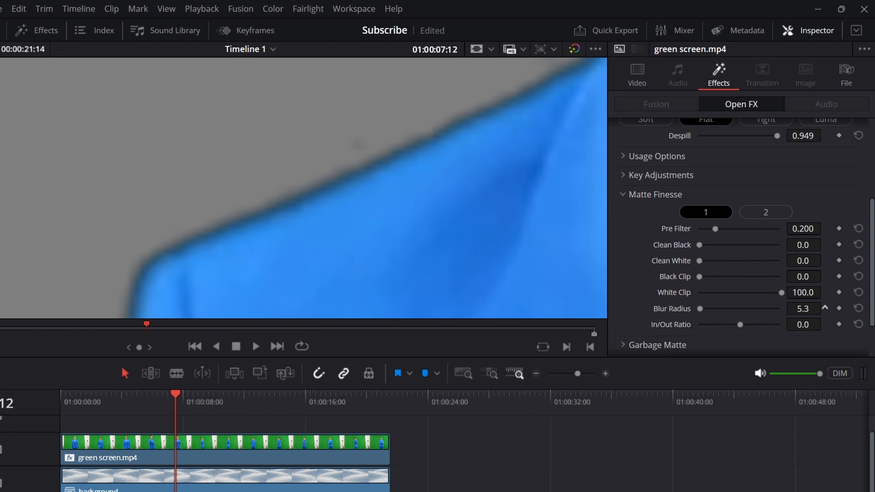
left_click_drag(803, 309, 807, 309)
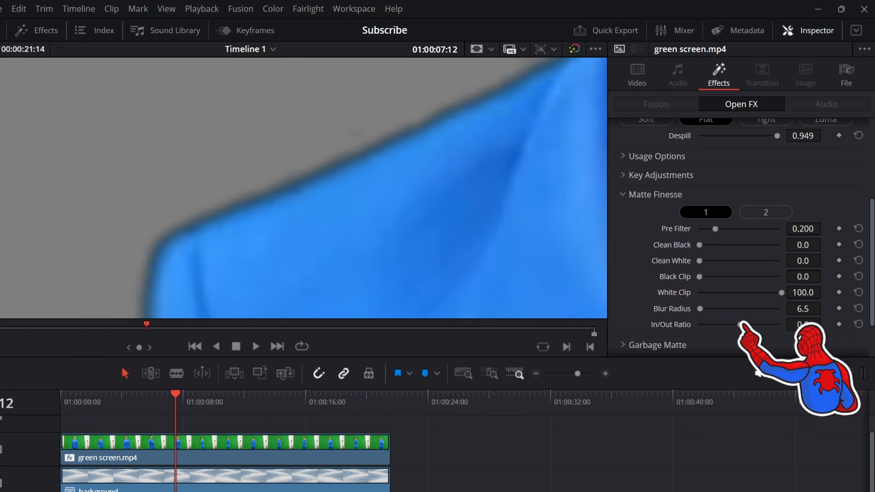
Try Matte Finesse In/Out Ratio values of -100.0, 20.9 and -76.8 on the jacket's shoulder edge.
left_click_drag(744, 324, 491, 337)
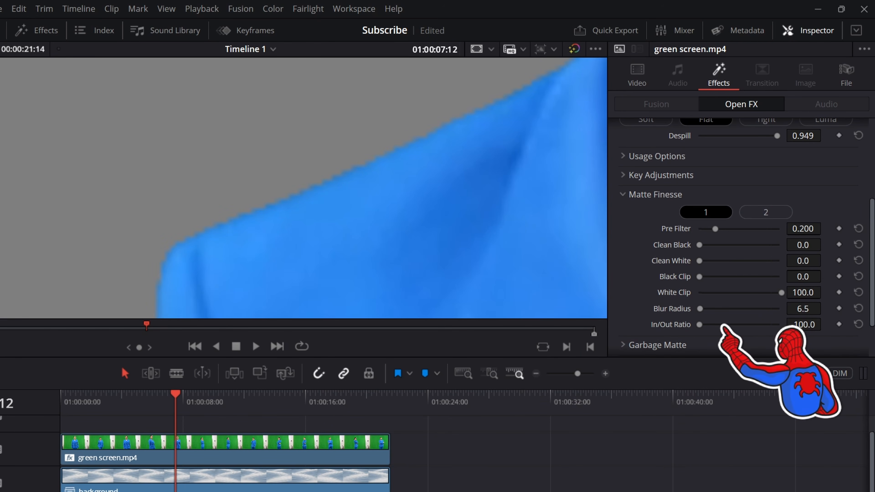
left_click_drag(699, 325, 748, 325)
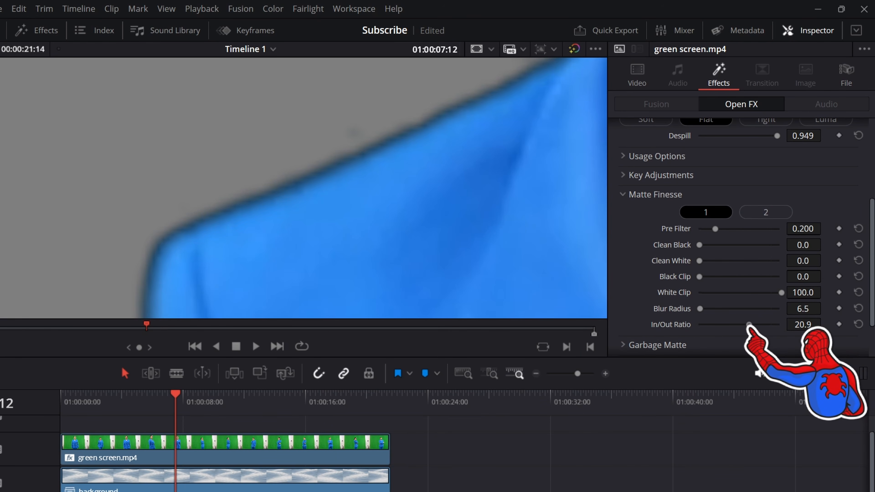
left_click_drag(416, 159, 380, 186)
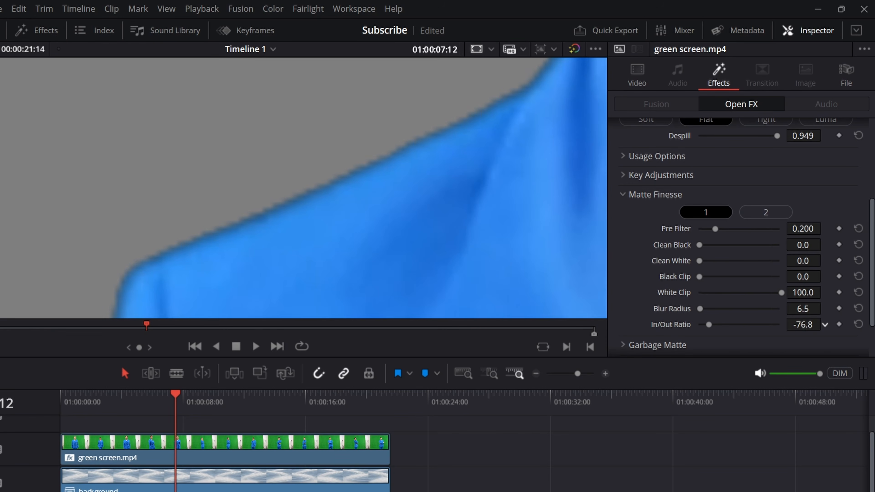
Adjust the Matte Finesse Blur Radius to 35.2 and the In/Out Ratio to -53.0.
left_click_drag(826, 324, 825, 324)
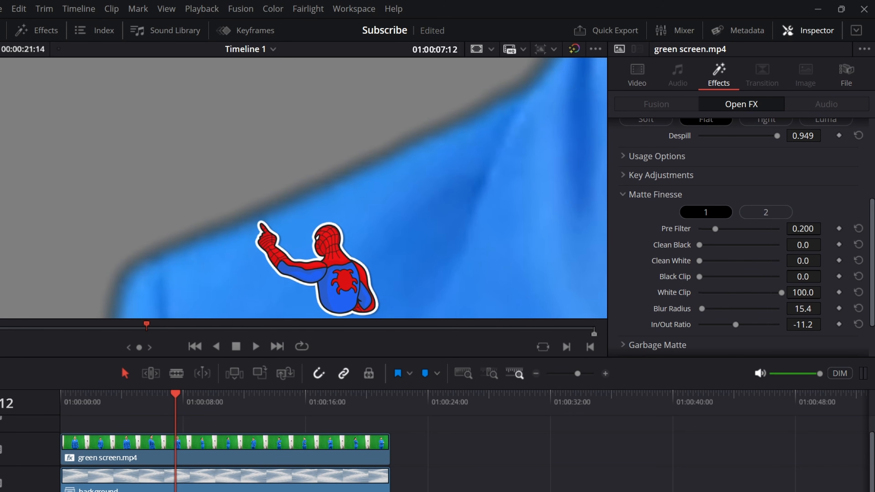
left_click_drag(736, 324, 741, 324)
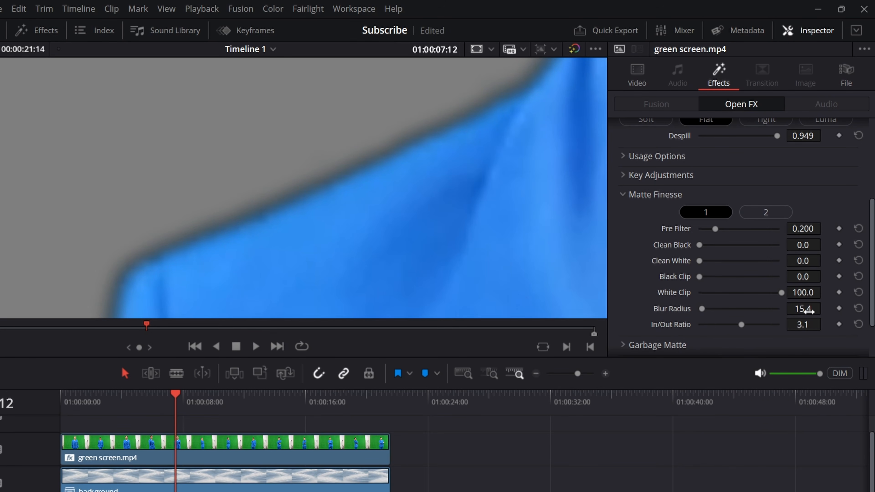
left_click_drag(805, 328, 794, 326)
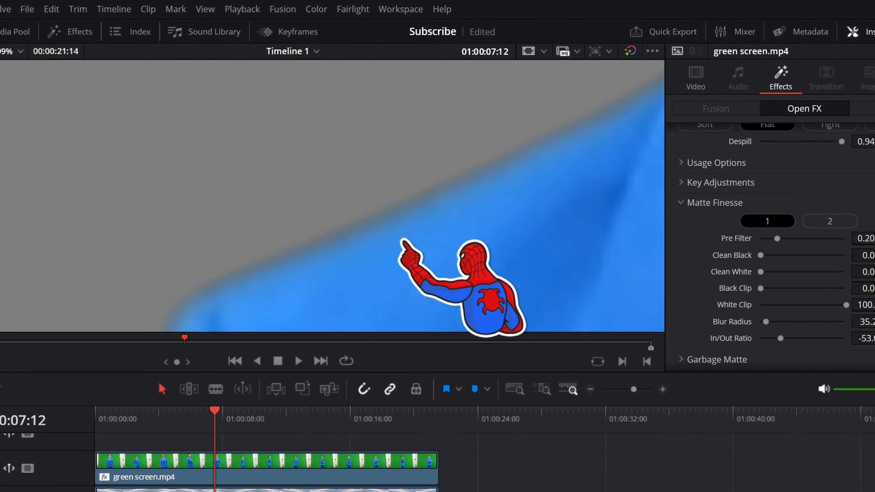
Inspect the refined jacket edge at lower magnifications and return the viewer zoom to Fit.
scroll(560, 206, "down", 10)
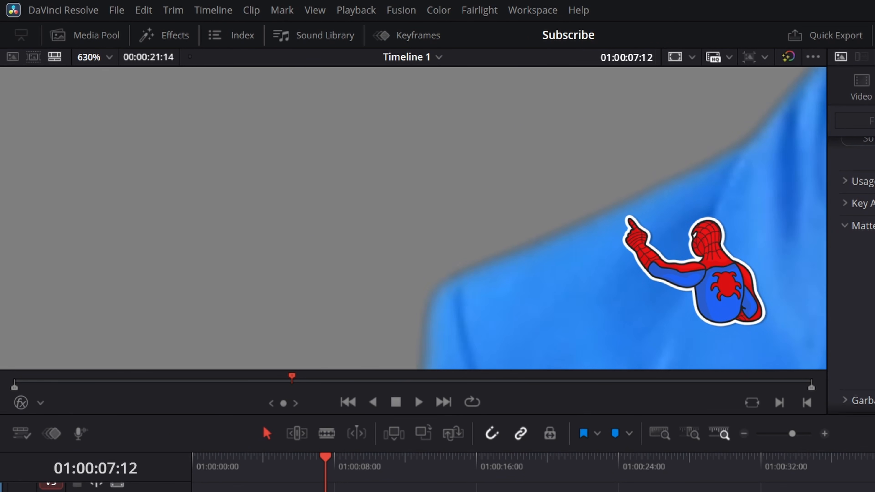
scroll(560, 206, "down", 6)
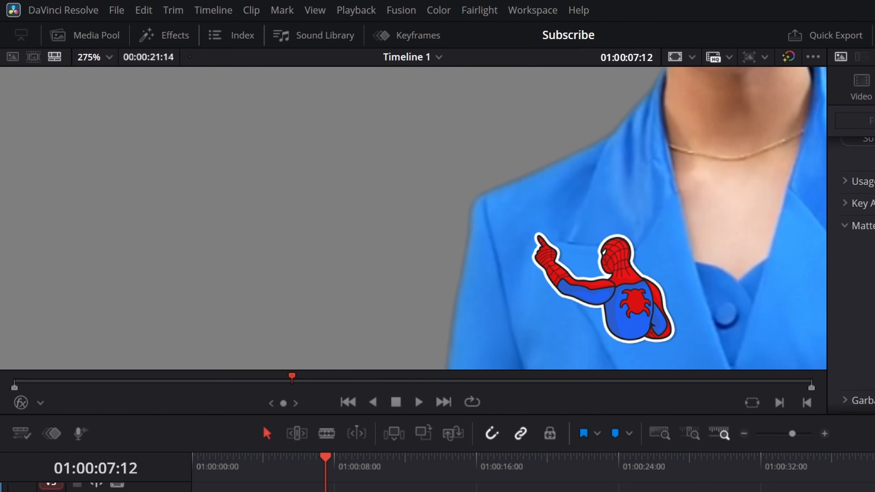
scroll(560, 206, "down", 4)
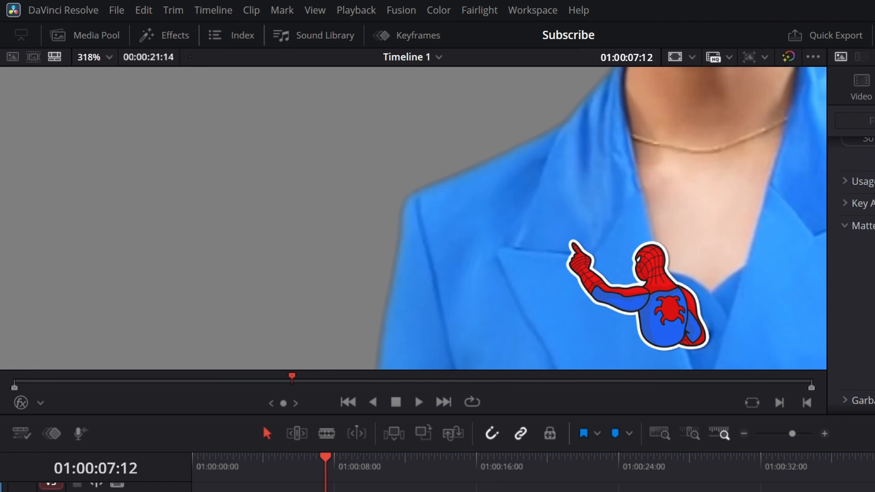
scroll(560, 207, "down", 6)
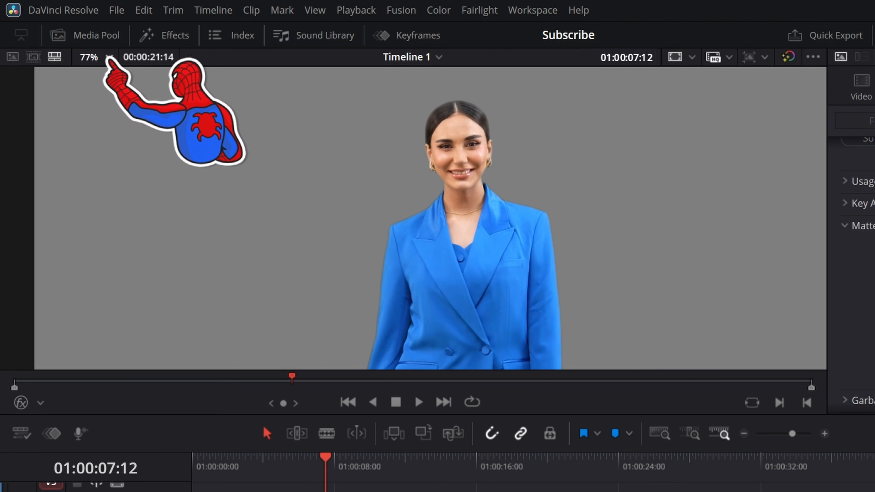
left_click(110, 58)
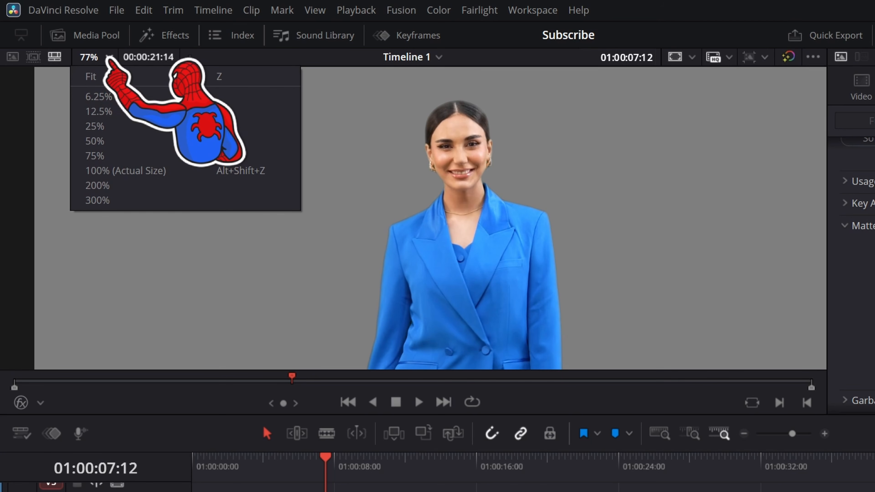
left_click(91, 76)
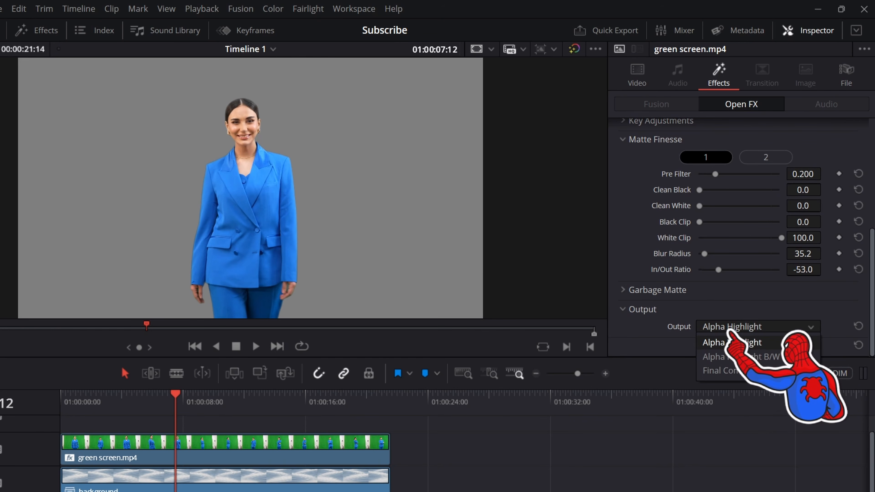
Set the keyer's output back to Final Composite and play the result from the timeline start.
key("space")
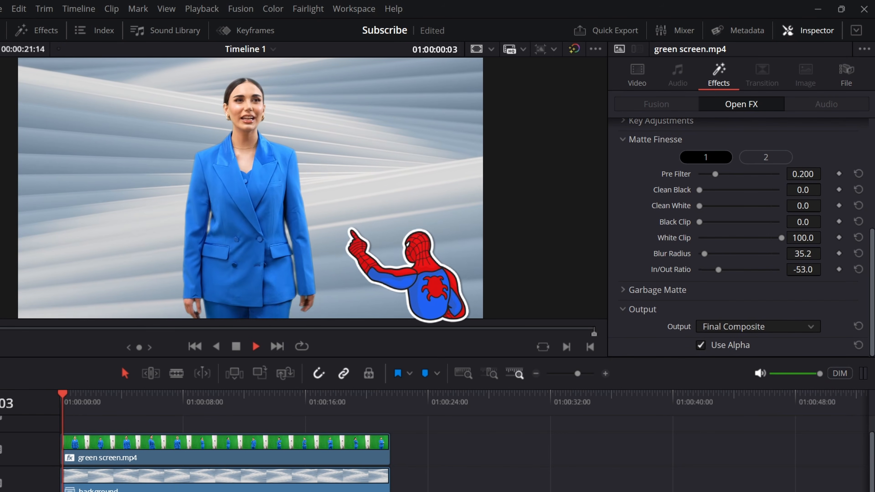
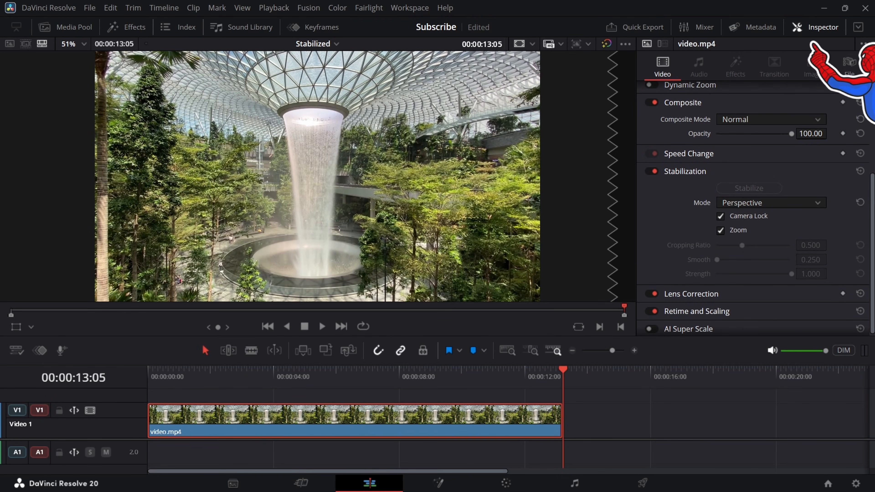
Hide the Inspector and show the original video.mp4 beside the Stabilized timeline for comparison.
left_click(815, 33)
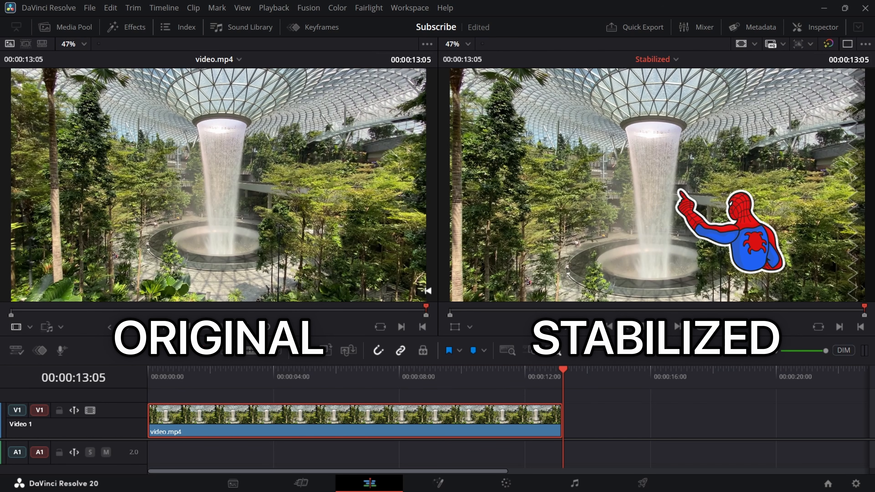
Play the original and stabilized clips side by side from the start to compare their camera motion.
left_click_drag(281, 372, 148, 373)
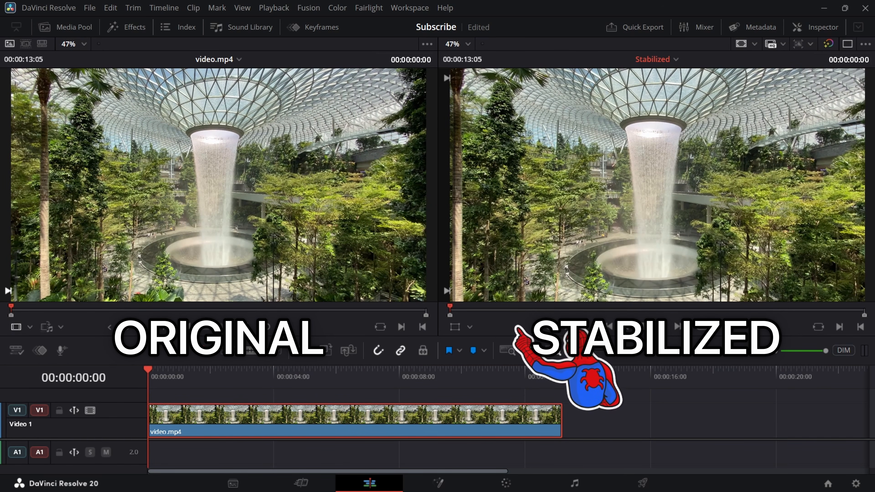
key("space")
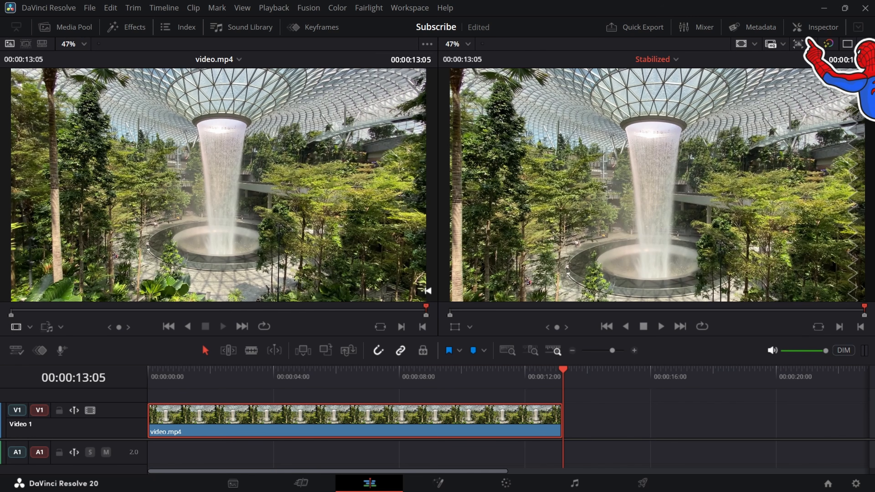
Turn off Camera Lock in the clip's Stabilization settings and play the result beside the original from the start.
left_click(815, 26)
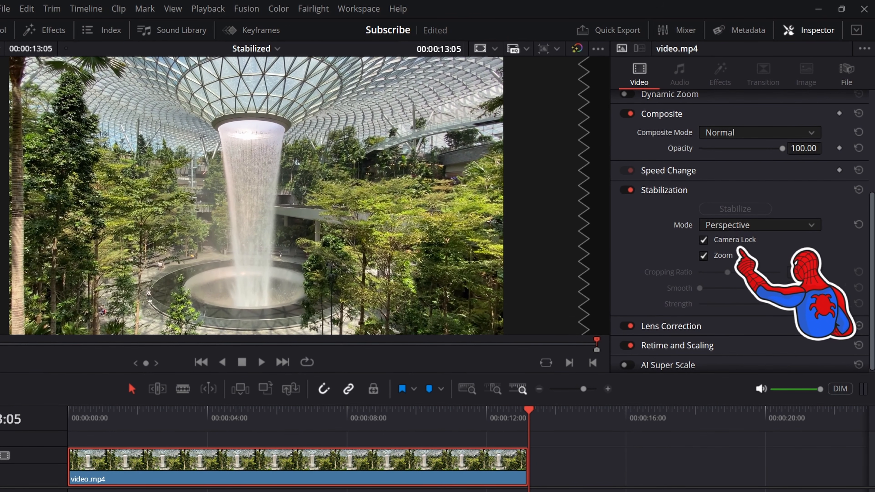
left_click(726, 242)
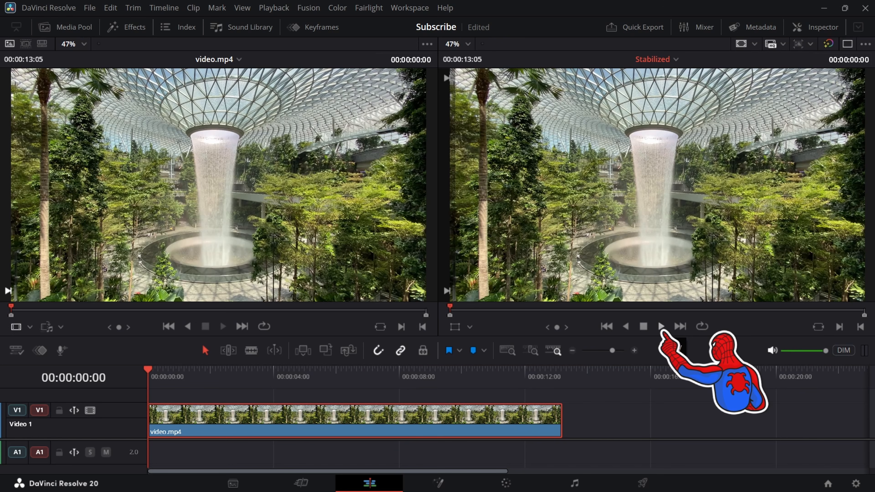
key("space")
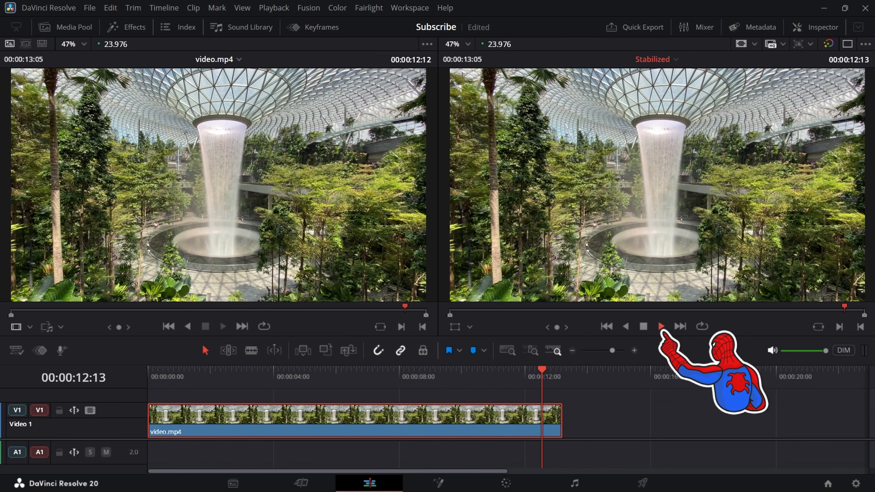
Set the stabilization Smooth value to 1.000, re-stabilize the clip in Perspective mode and play it beside the original.
left_click(810, 27)
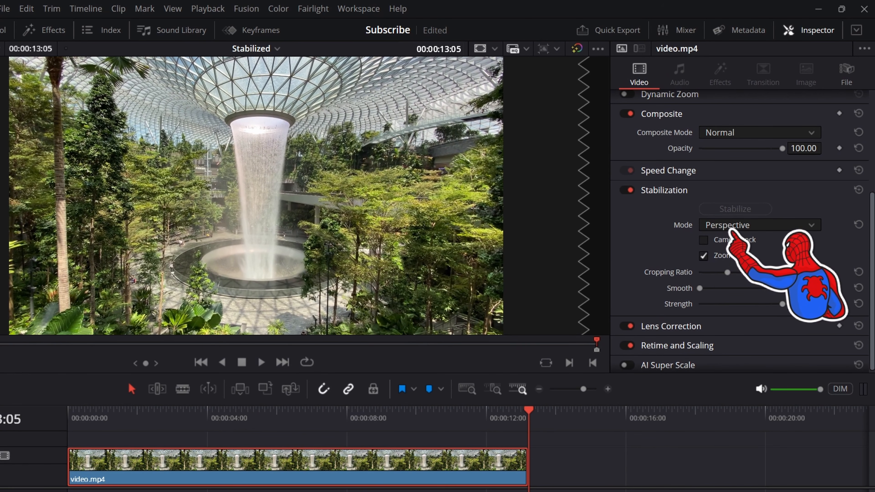
left_click(758, 224)
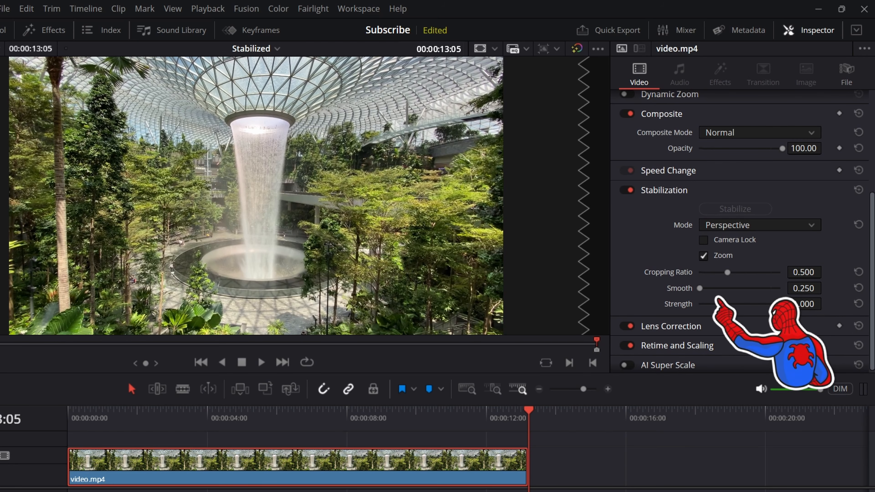
left_click_drag(700, 288, 804, 299)
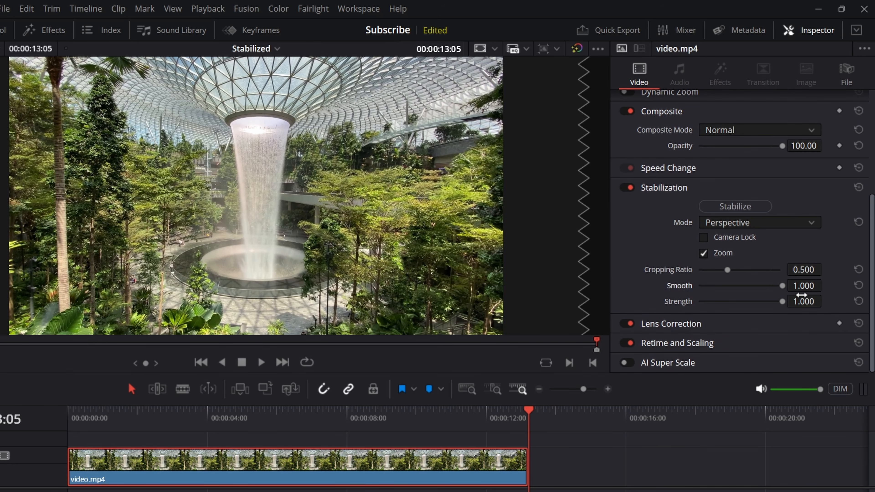
left_click(757, 208)
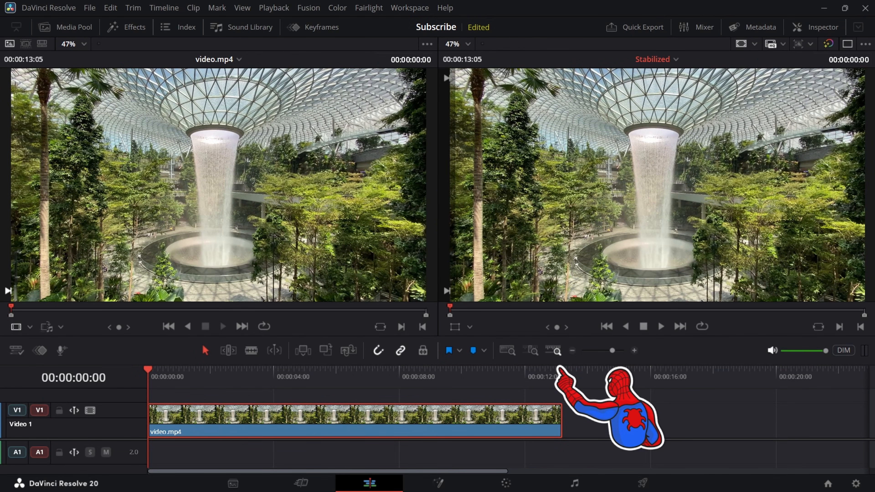
key("space")
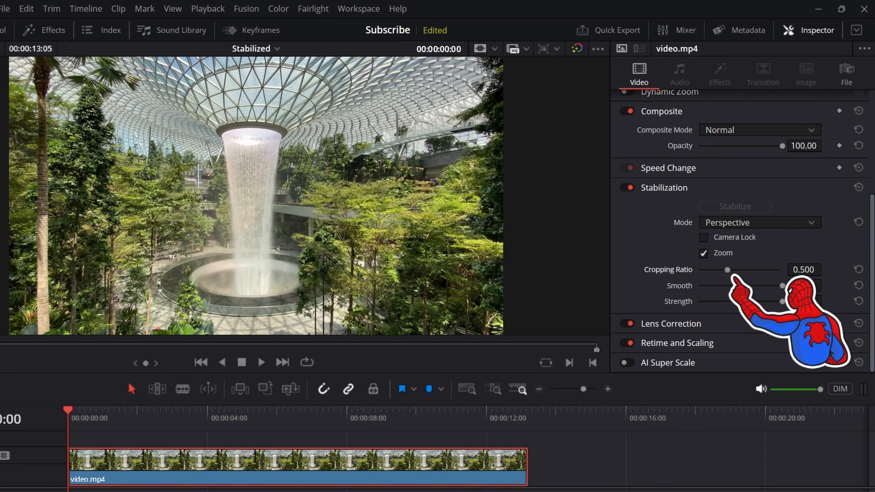
Try a stabilization Cropping Ratio of 0.250 and then 1.000, and re-stabilize the clip.
left_click_drag(728, 271, 700, 271)
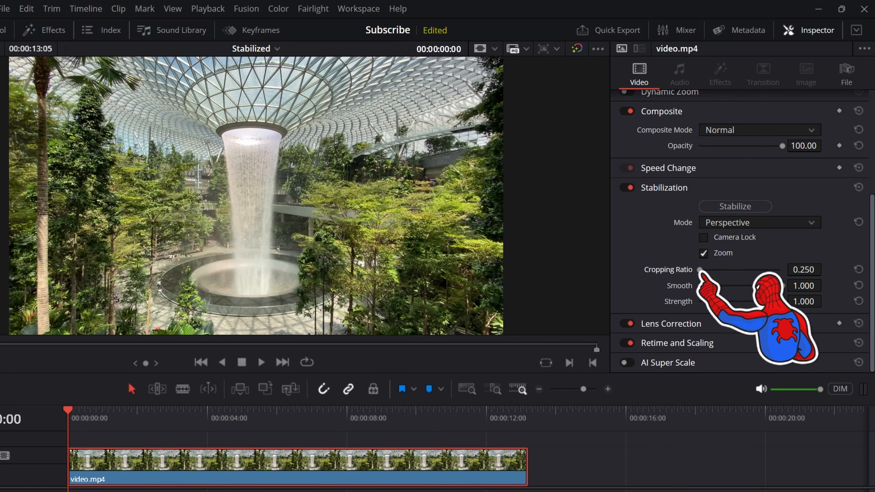
left_click_drag(700, 270, 782, 270)
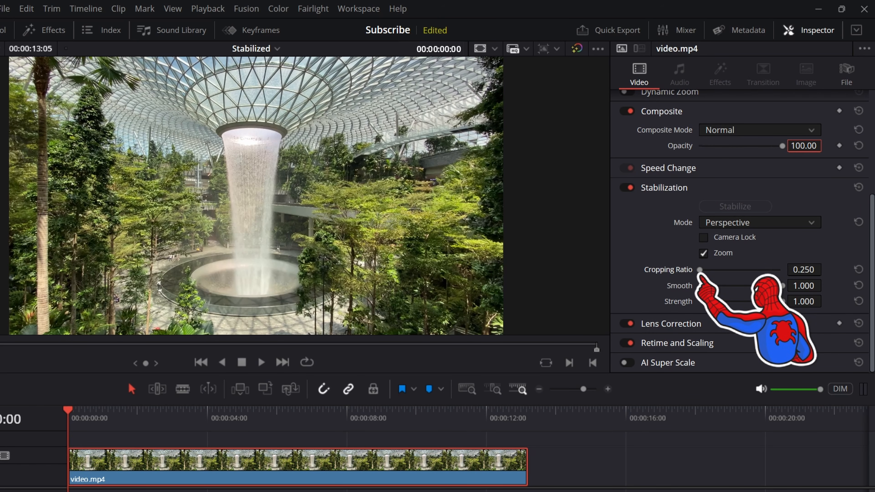
left_click_drag(699, 271, 782, 271)
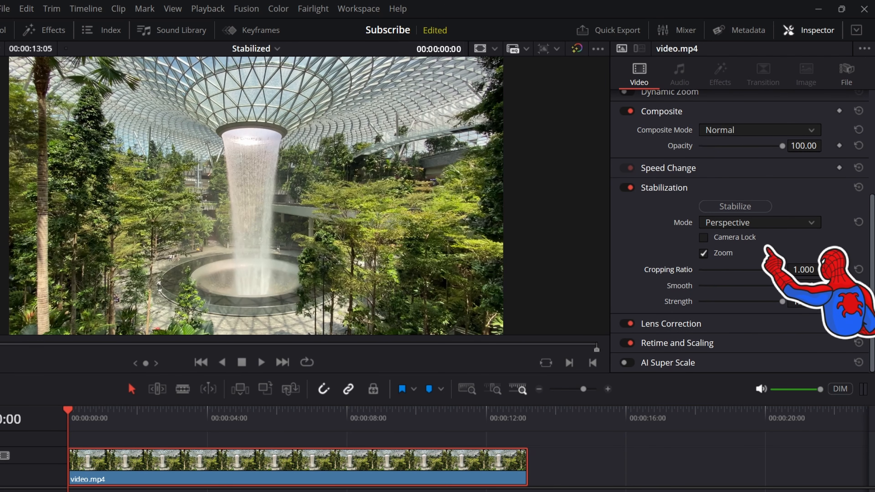
left_click(735, 206)
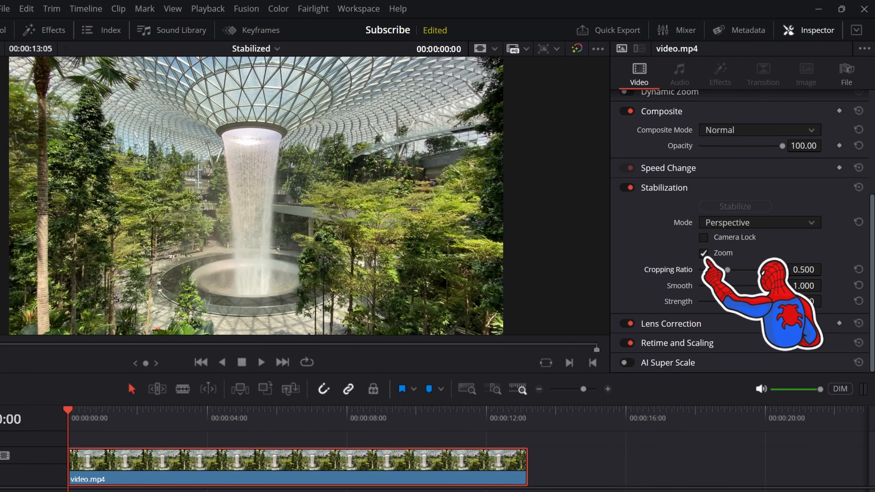
Turn off the Zoom option in Stabilization and play the stabilized clip.
left_click(705, 255)
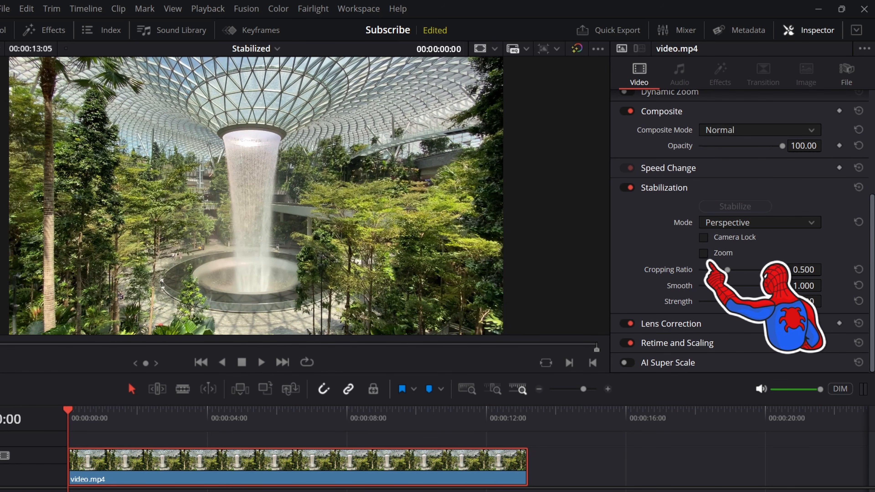
key("space")
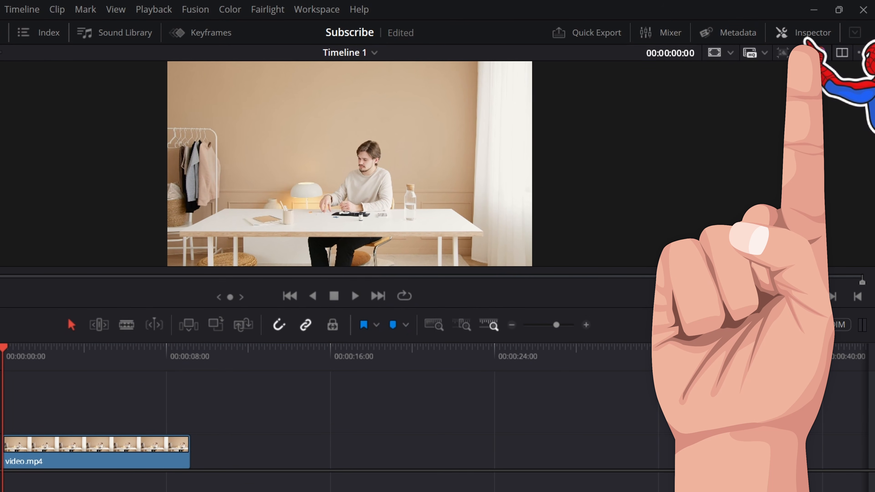
Show the transform settings of the desk clip, set its zoom to 1.580 and its X position to 101.
left_click(805, 37)
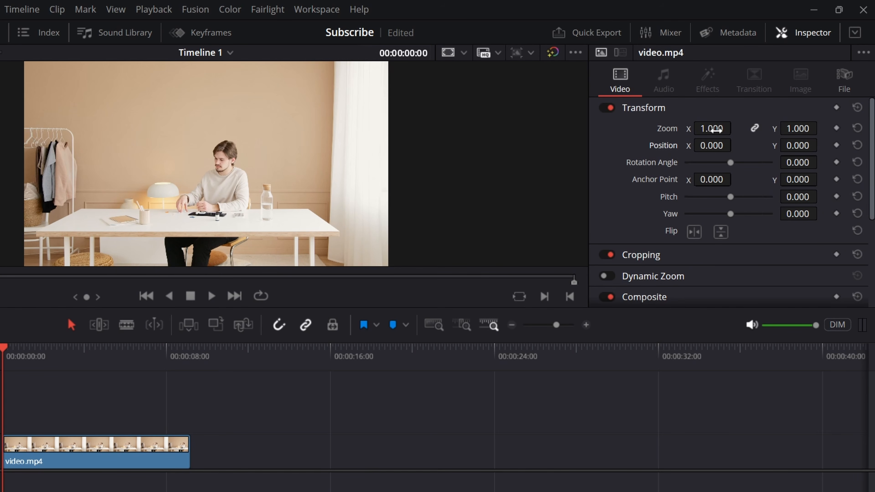
left_click_drag(712, 128, 795, 128)
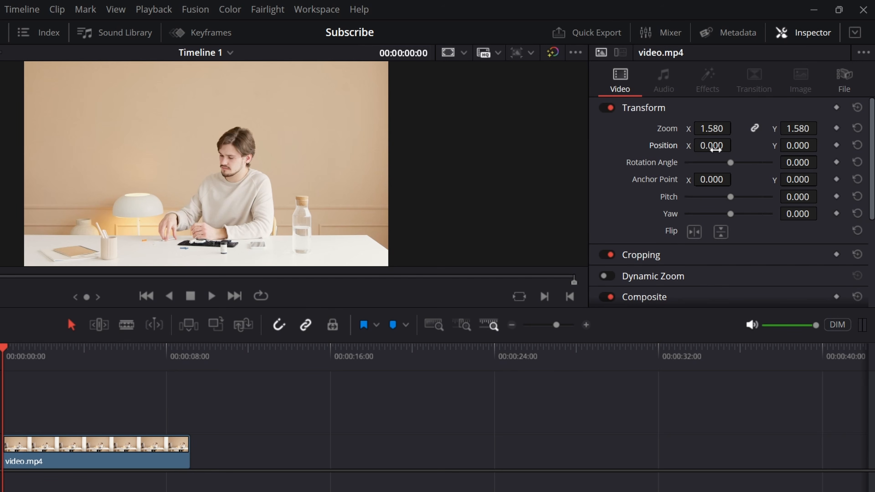
mouse_move(716, 149)
left_mouse_down()
mouse_move(443, 148)
mouse_move(874, 149)
mouse_move(709, 146)
left_mouse_up()
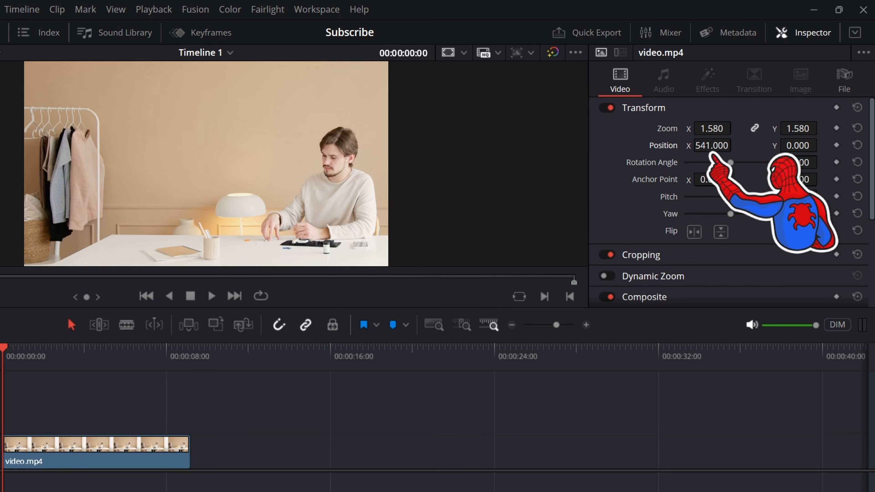
left_click_drag(712, 145, 563, 145)
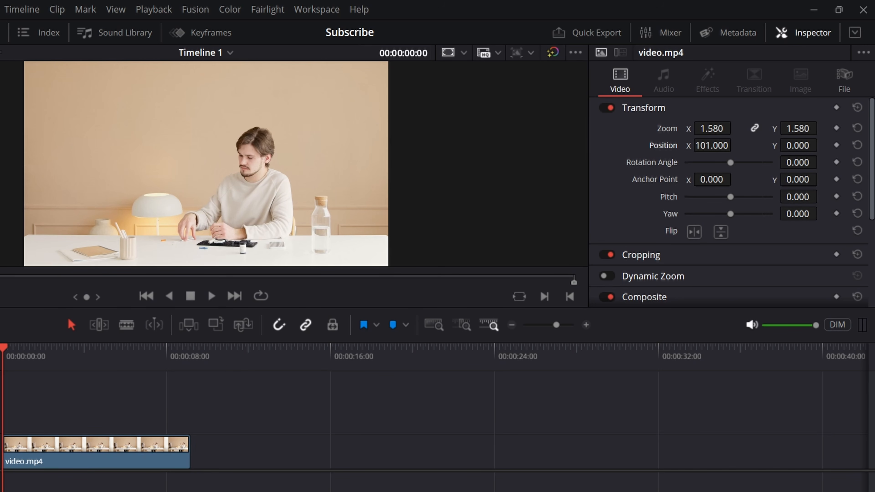
Try position X -120, Y 14 with zoom 1.540 on the desk clip, and reset all its Transform settings.
mouse_move(798, 145)
left_mouse_down()
mouse_move(638, 145)
mouse_move(762, 145)
mouse_move(798, 162)
mouse_move(799, 146)
mouse_move(822, 144)
mouse_move(811, 145)
left_mouse_up()
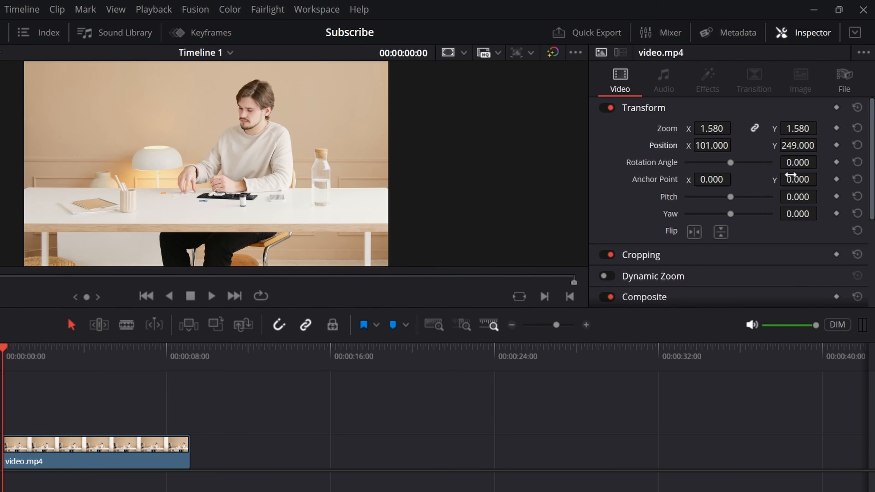
left_click_drag(798, 146, 741, 145)
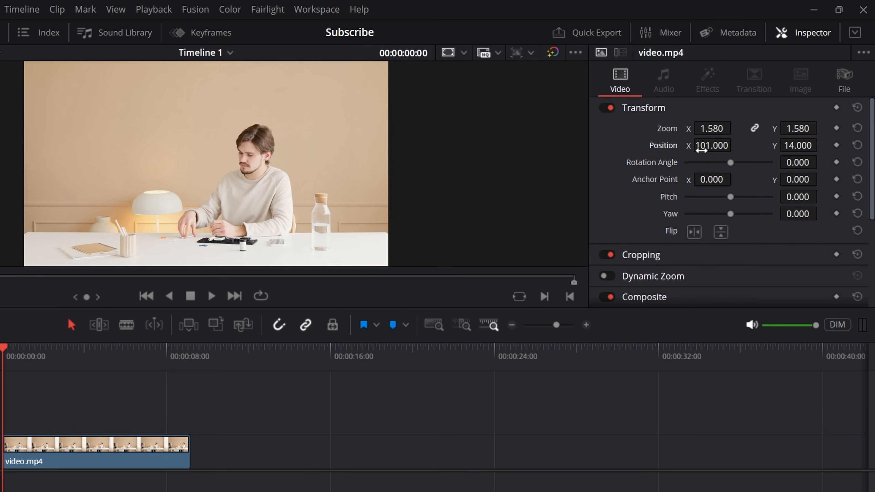
left_click_drag(701, 145, 627, 146)
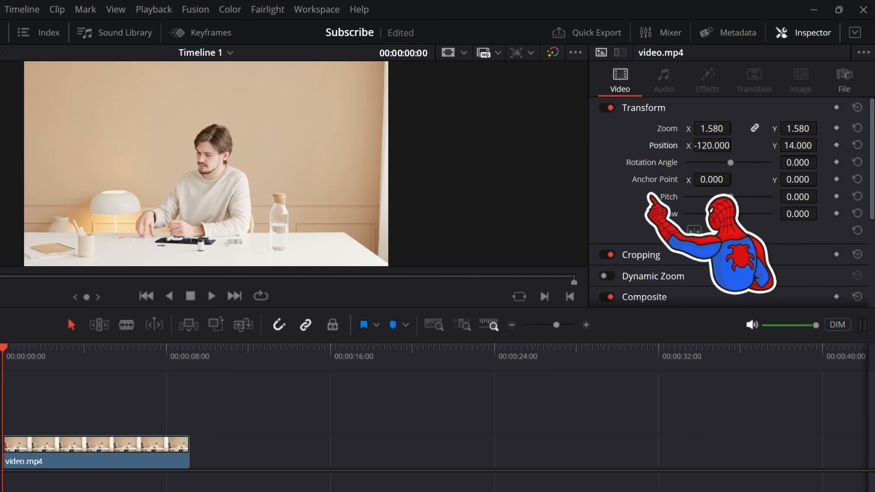
mouse_move(712, 130)
left_mouse_down()
mouse_move(758, 130)
mouse_move(676, 129)
mouse_move(711, 129)
left_mouse_up()
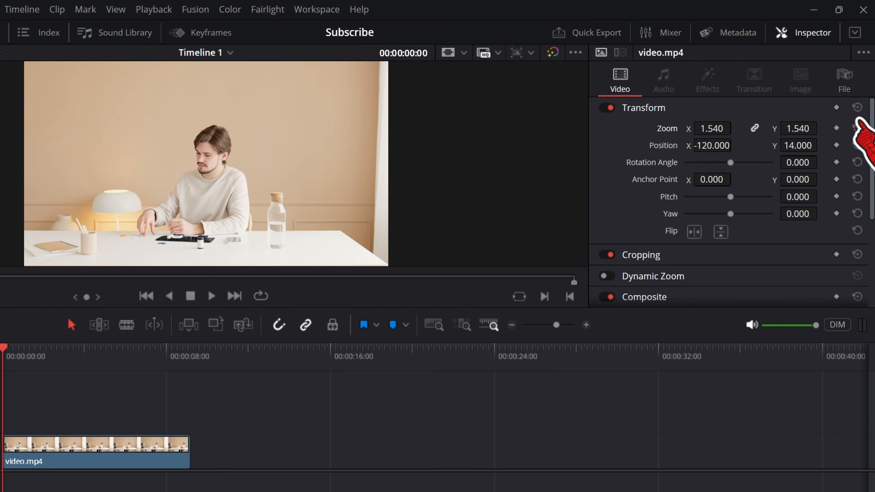
left_click(857, 107)
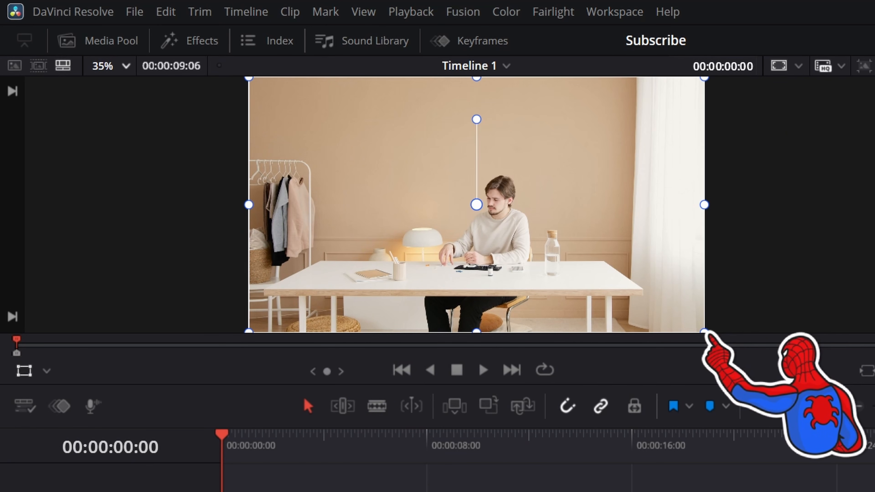
Enlarge the clip with the on-screen transform handles in the viewer, move it slightly upward and hide the handles.
left_click_drag(705, 330, 816, 486)
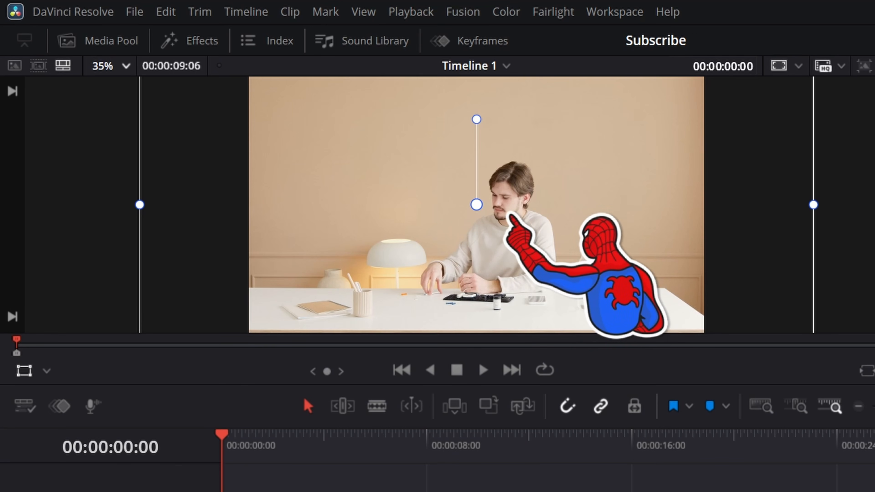
left_click_drag(542, 227, 536, 199)
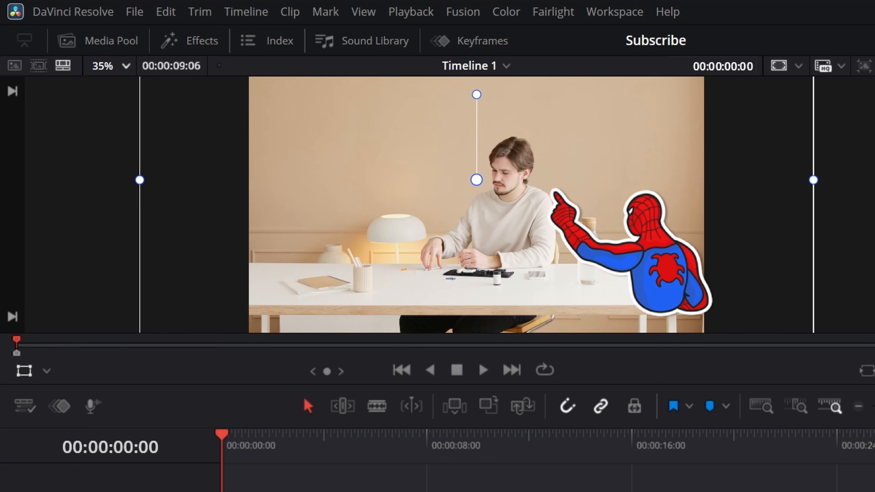
left_click(26, 374)
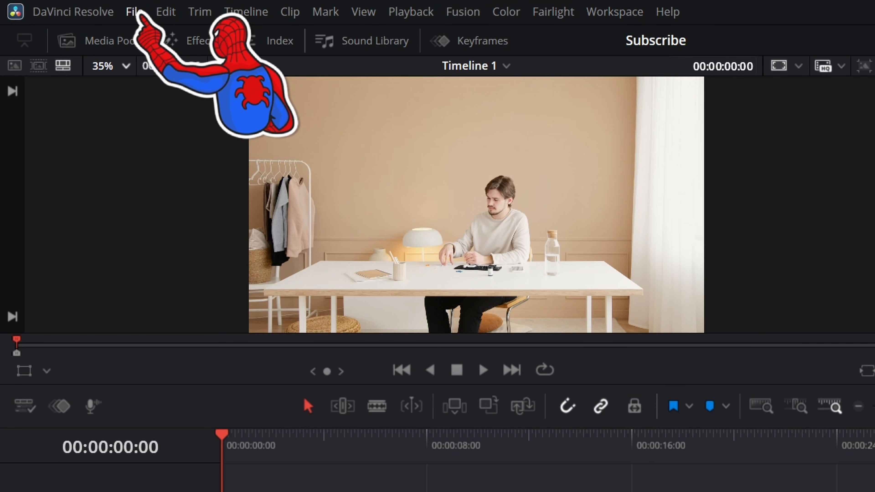
Switch the project's timeline resolution to 1080 x 1920 HD with vertical resolution enabled and save the project settings.
left_click(135, 13)
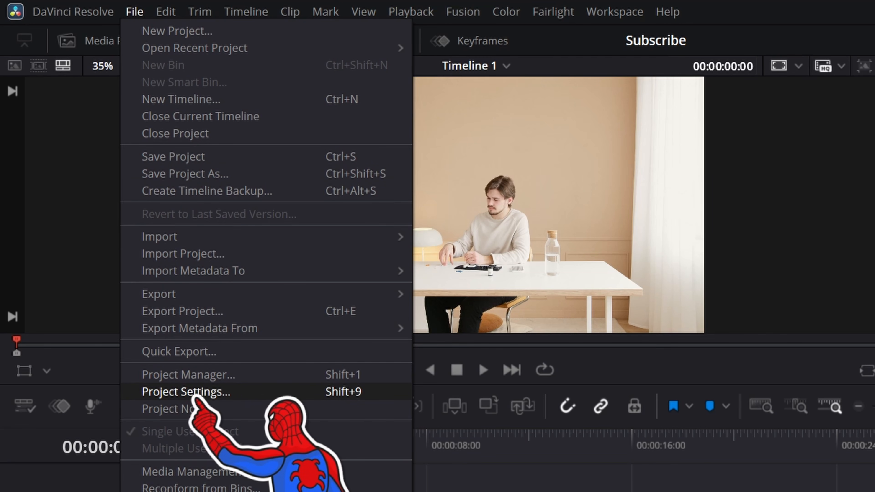
left_click(195, 393)
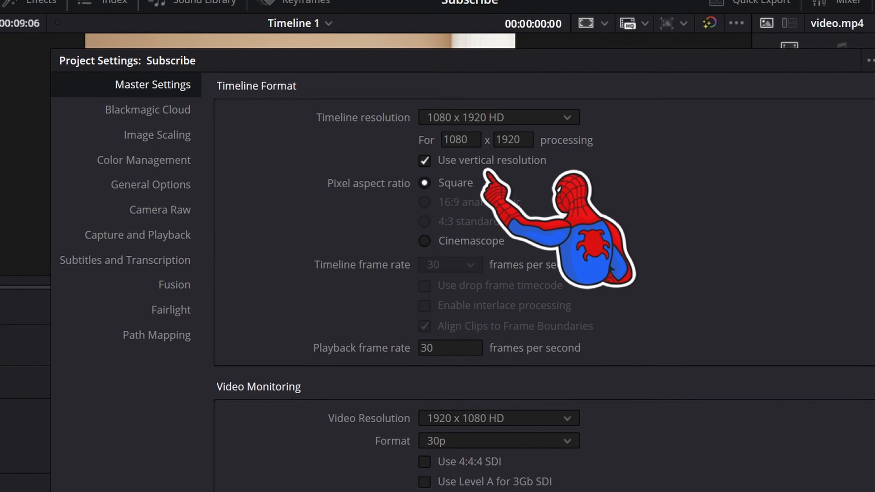
left_click(677, 455)
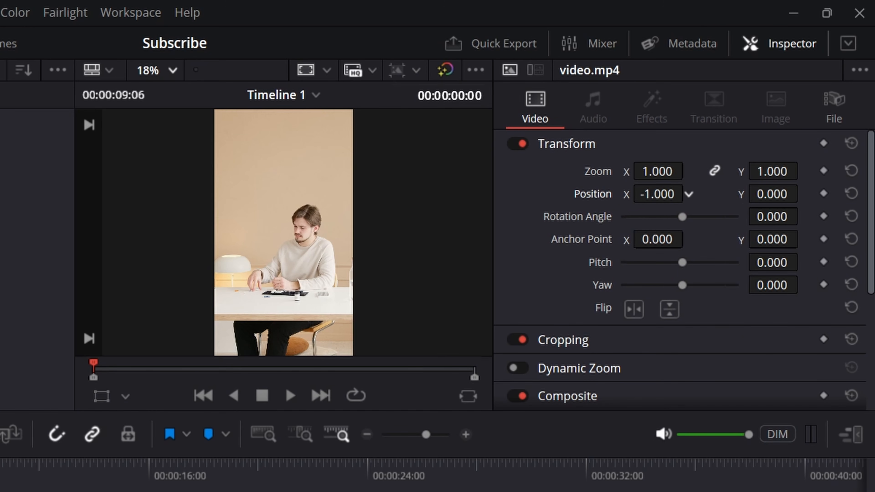
Reframe the man in the vertical timeline with zoom 1.530 and position about X -22, Y 171, and fine-tune the framing.
left_click_drag(688, 194, 689, 195)
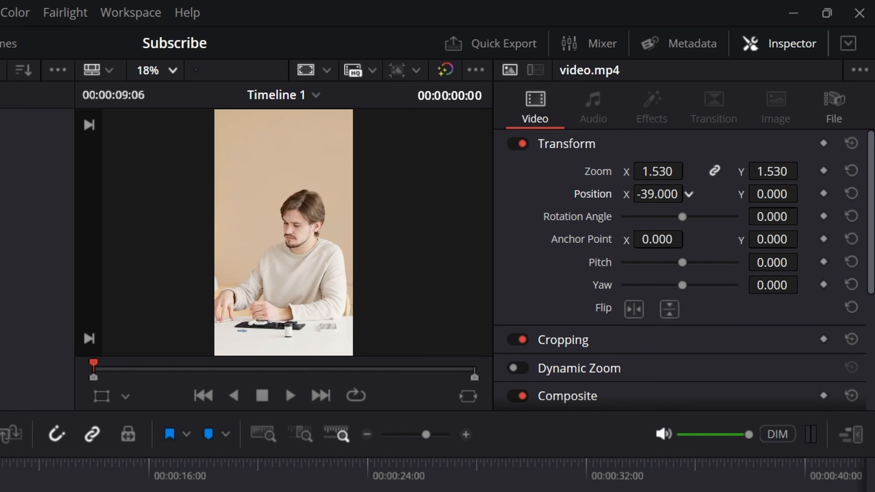
left_click_drag(688, 192, 677, 193)
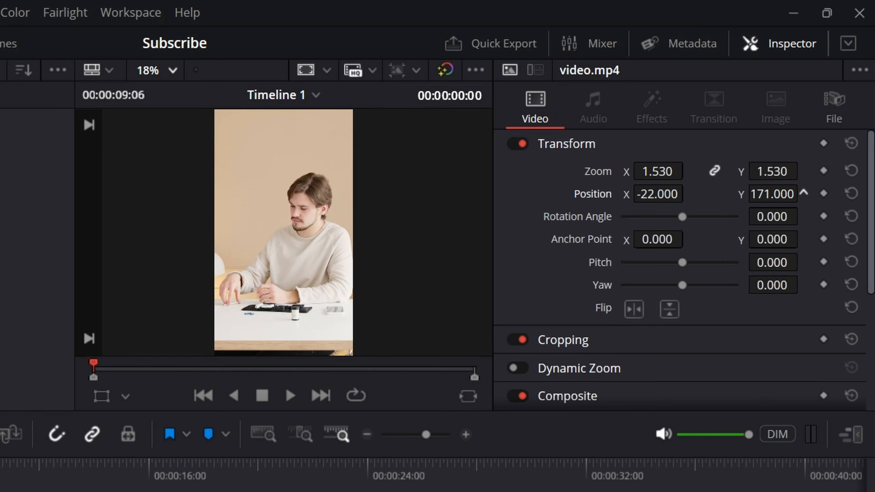
left_click_drag(803, 193, 757, 201)
left_click_drag(651, 174, 634, 197)
left_click_drag(689, 194, 689, 192)
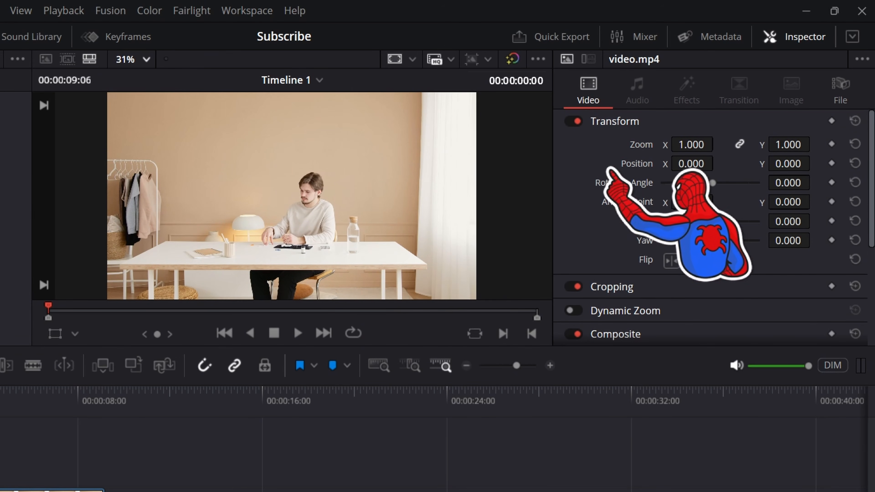
Set the clip's zoom to 2.420 and its X position to -292 to frame the man closely in the horizontal timeline.
left_click_drag(691, 145, 789, 144)
left_click_drag(691, 164, 617, 164)
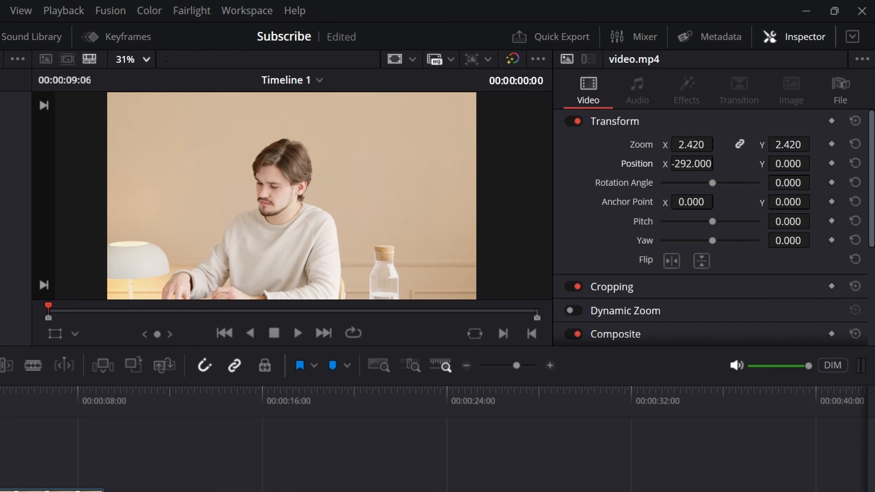
Reposition the zoomed clip to X -187, Y 204, and reset all of its transform settings.
left_click_drag(775, 164, 834, 162)
left_click_drag(678, 163, 718, 163)
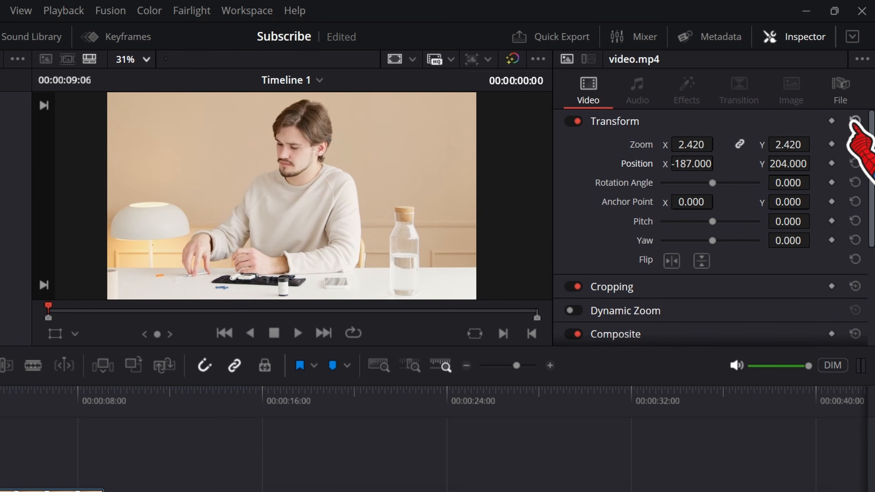
left_click(855, 121)
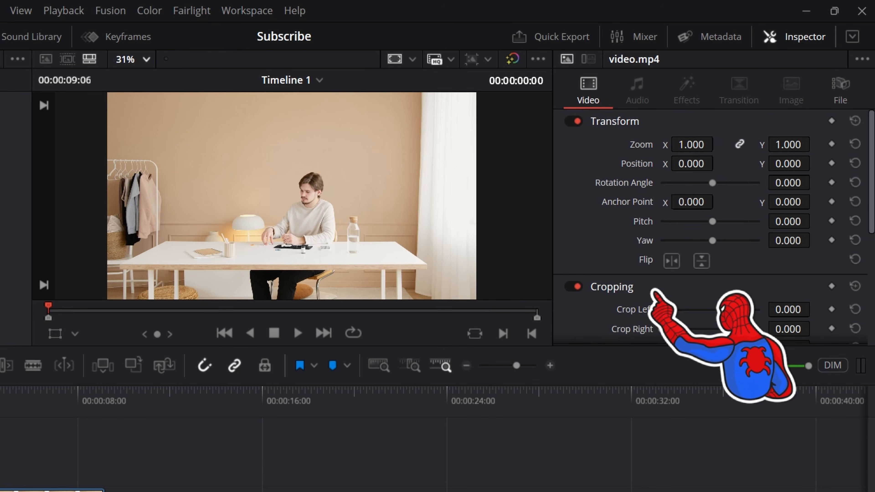
Crop the clip by 586.300 on its left side and 527.600 on its right side.
scroll(709, 228, "down", 3)
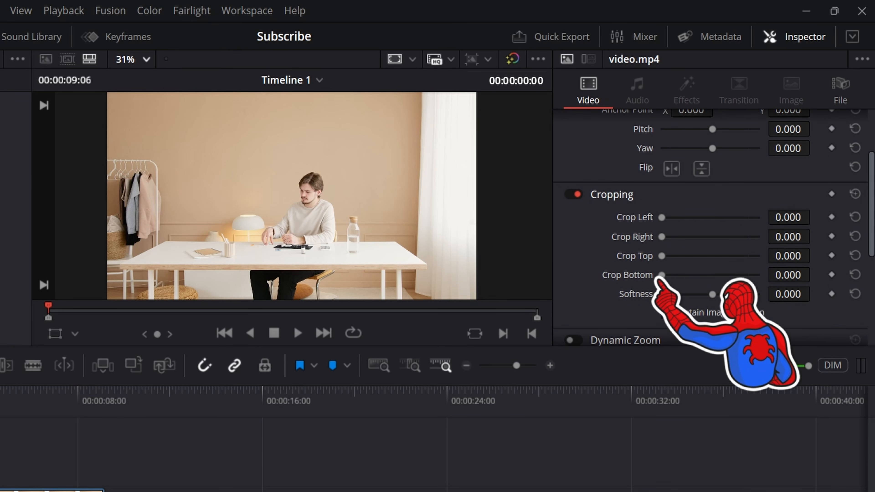
left_click_drag(662, 217, 689, 217)
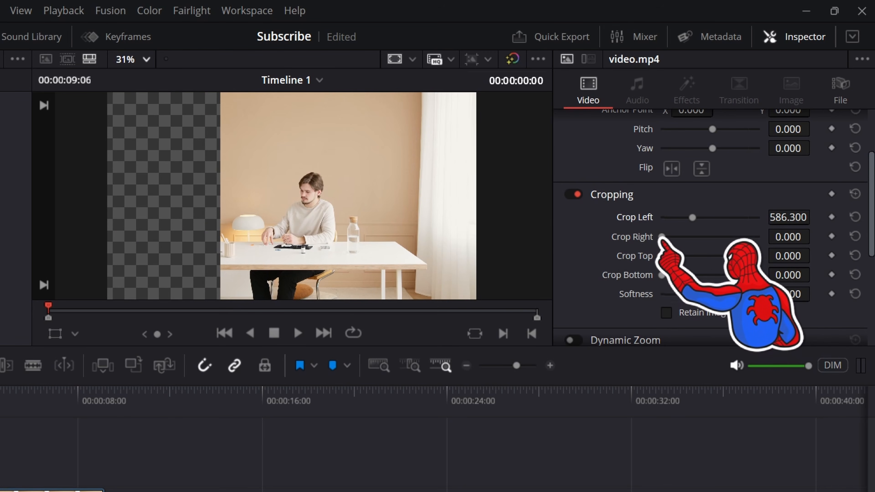
left_click_drag(665, 237, 684, 237)
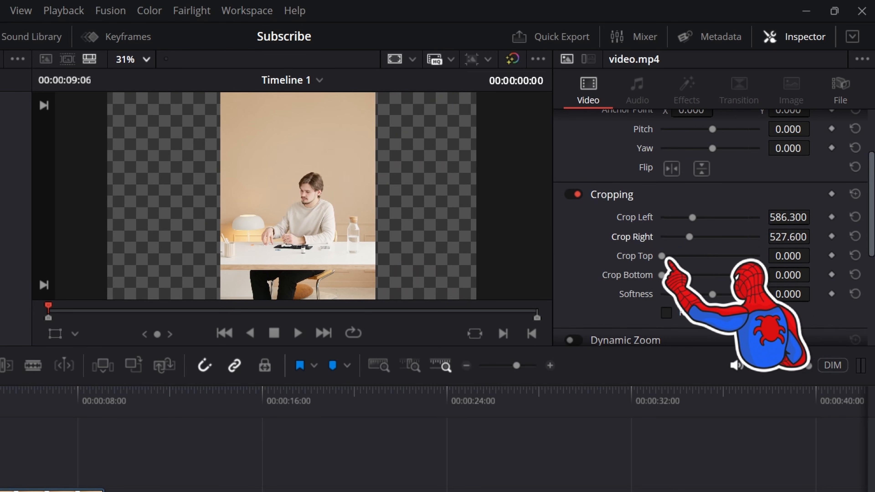
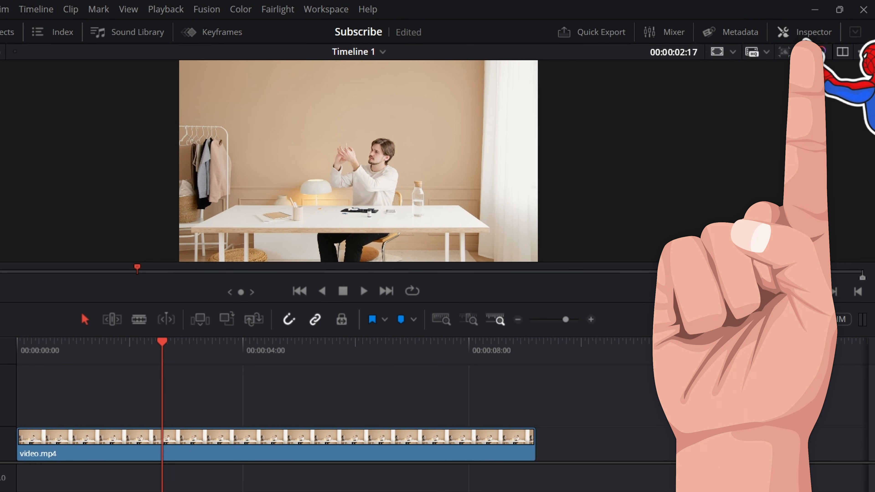
Keyframe all transform parameters of the uncropped clip at 00:00:02:17 and 00:00:03:18.
left_click(805, 37)
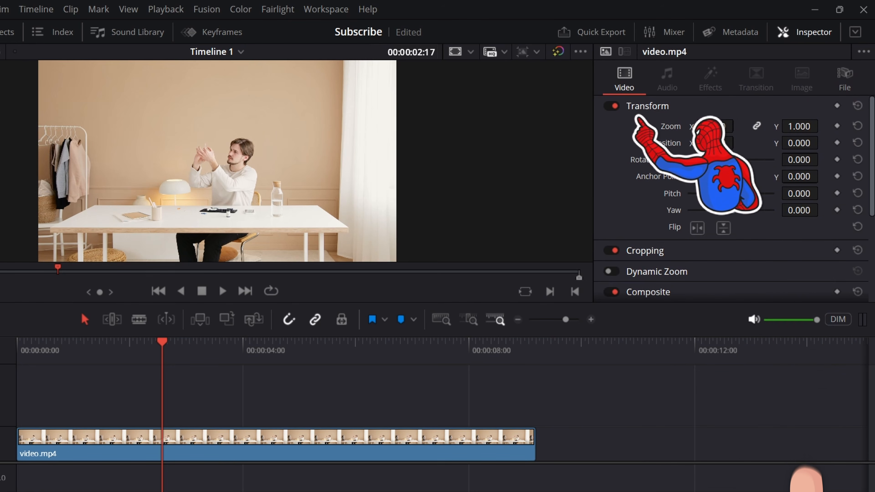
left_click(837, 105)
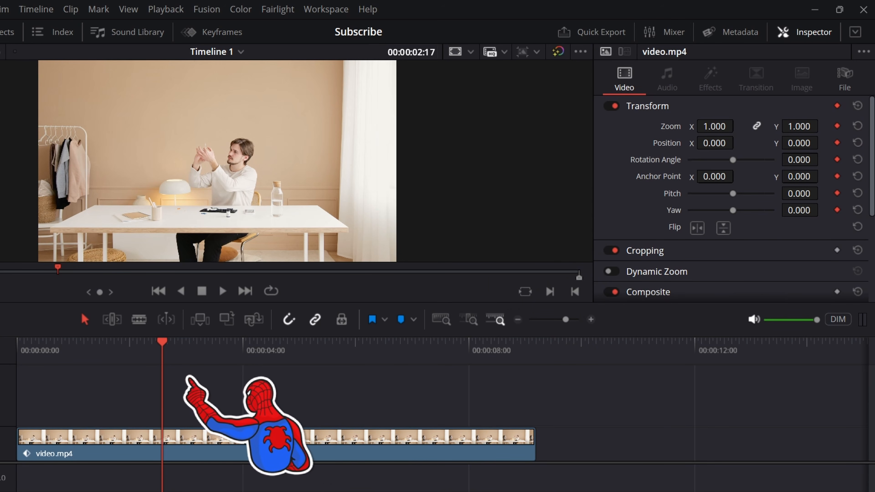
left_click_drag(164, 364, 221, 364)
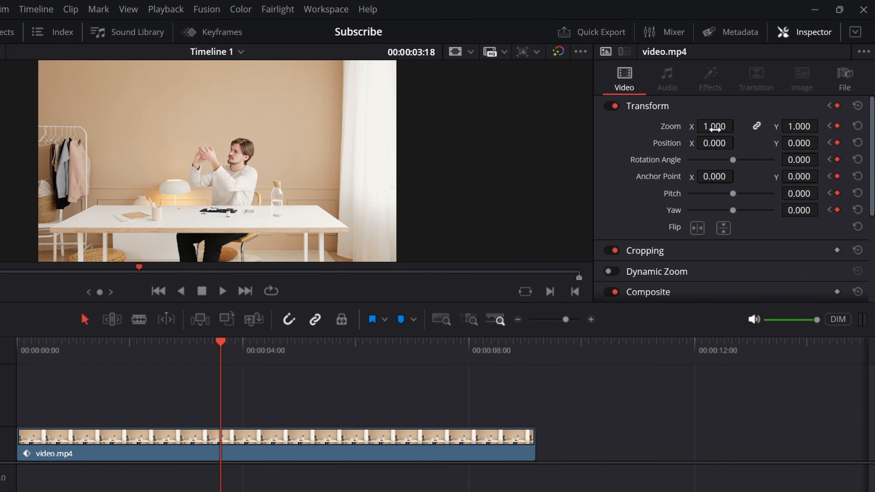
At 00:00:03:18, zoom the clip to 2.050 with X position 0 and shift it vertically to frame the man closely.
left_click_drag(715, 128, 737, 126)
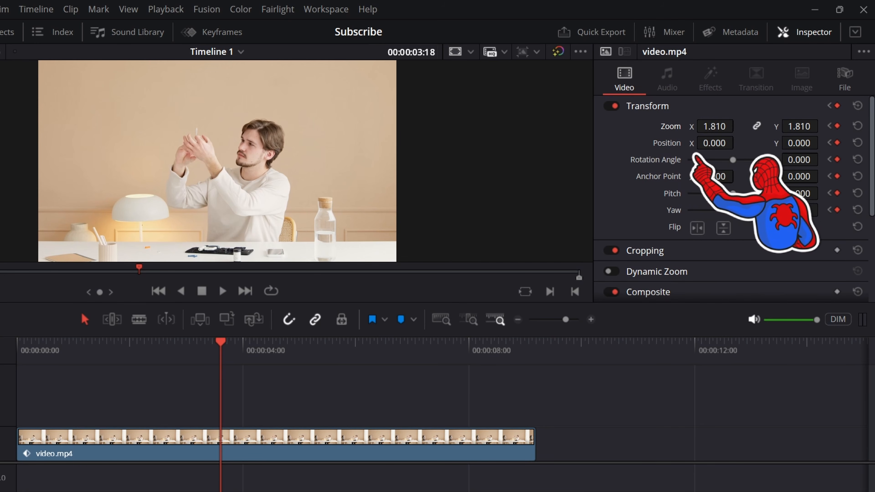
left_click_drag(737, 142, 738, 142)
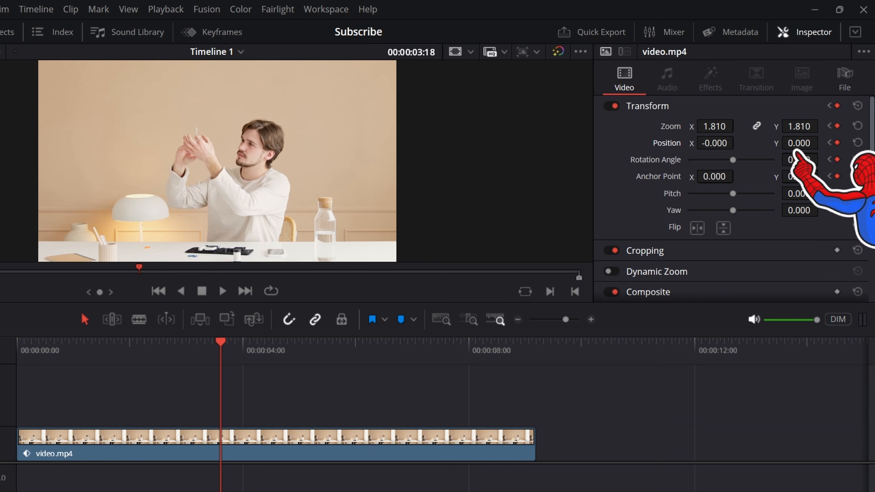
left_click_drag(799, 144, 799, 143)
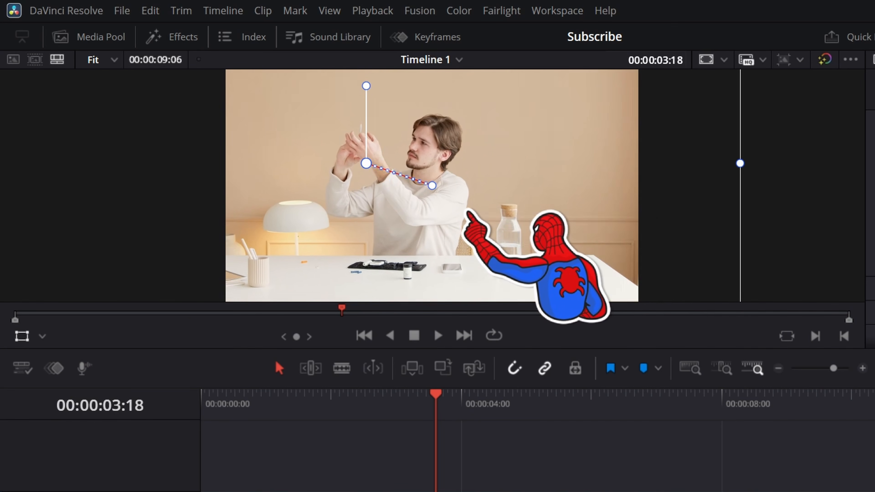
left_click_drag(455, 211, 543, 174)
left_click_drag(658, 178, 658, 197)
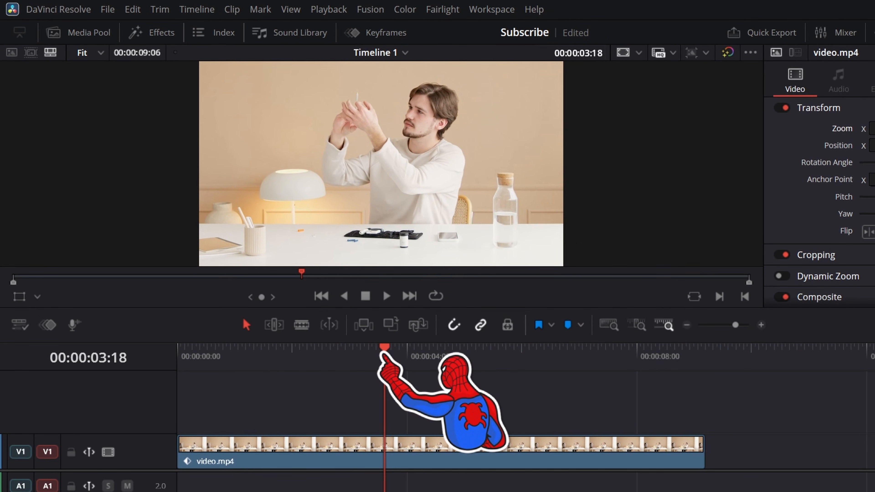
Play back the keyframed zoom from before its first keyframe.
left_click_drag(385, 353, 256, 352)
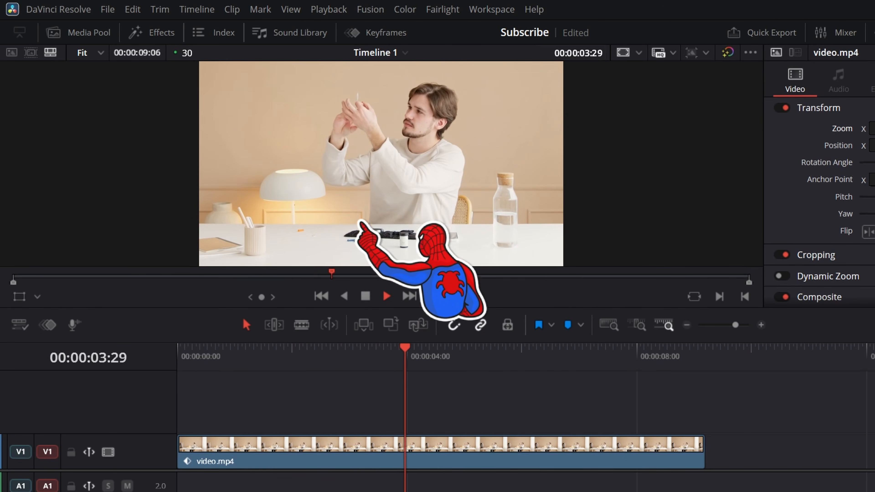
key("space")
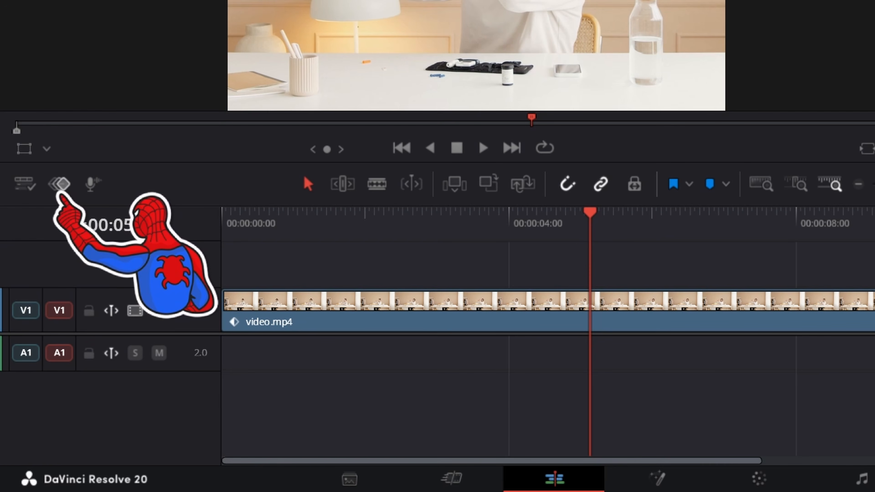
Show the clip's keyframe tracks below the timeline, enlarge that area and go from the first Transform keyframe to the second.
left_click(61, 189)
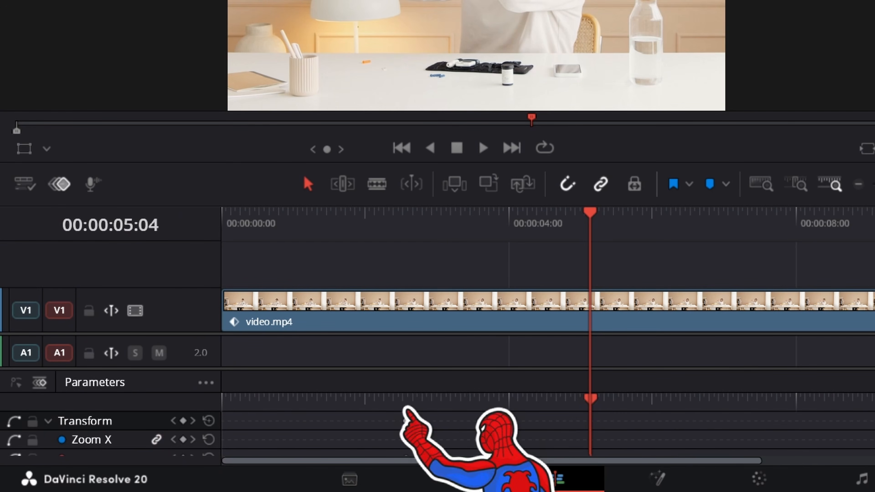
left_click_drag(399, 368, 394, 264)
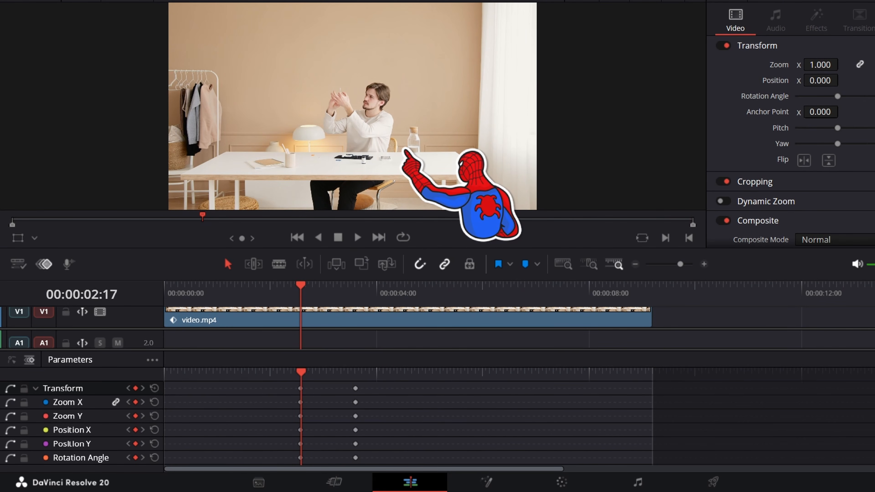
left_click_drag(301, 286, 355, 285)
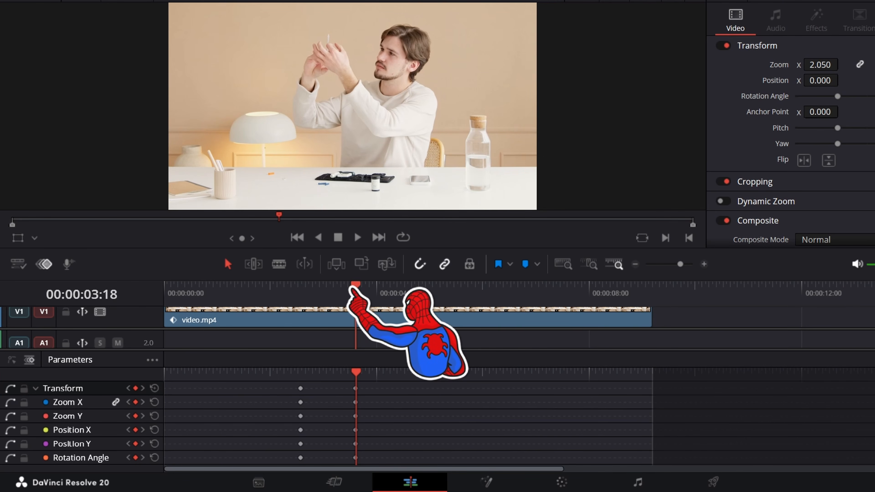
mouse_move(353, 287)
left_mouse_down()
mouse_move(302, 293)
mouse_move(356, 289)
left_mouse_up()
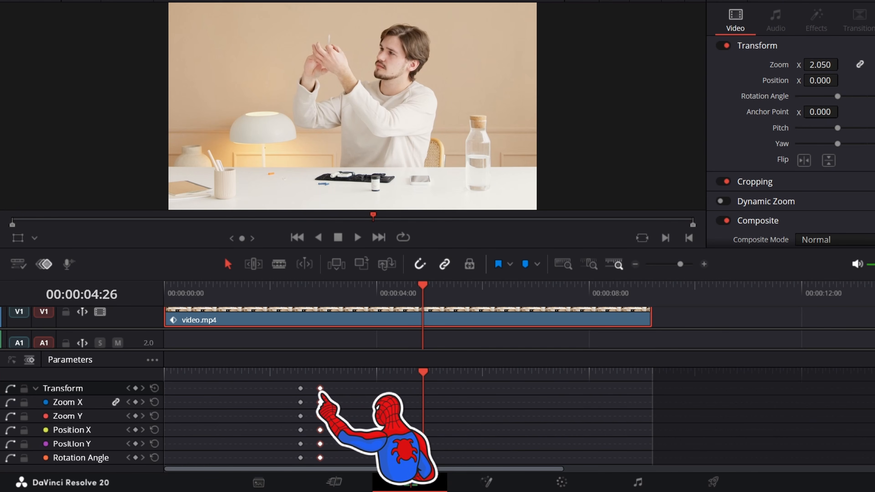
Try a faster zoom by moving the second set of transform keyframes close to the first and playing it back.
left_click_drag(320, 391, 318, 390)
left_click(279, 290)
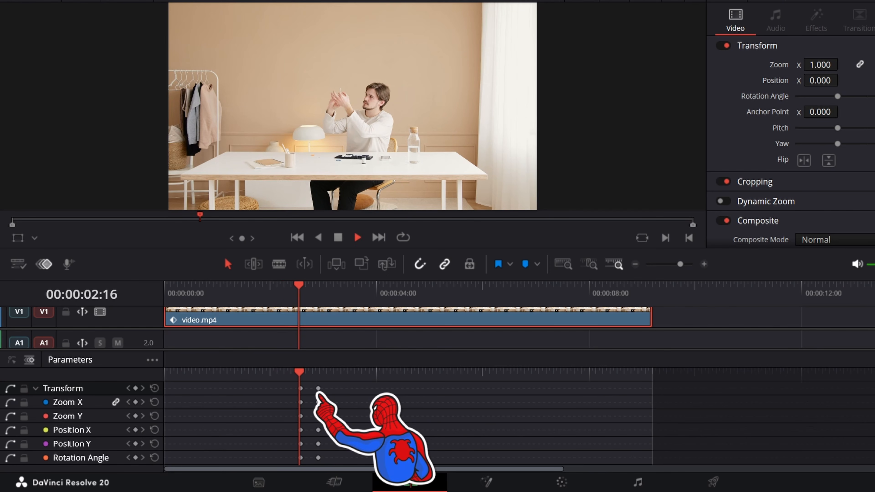
key("space")
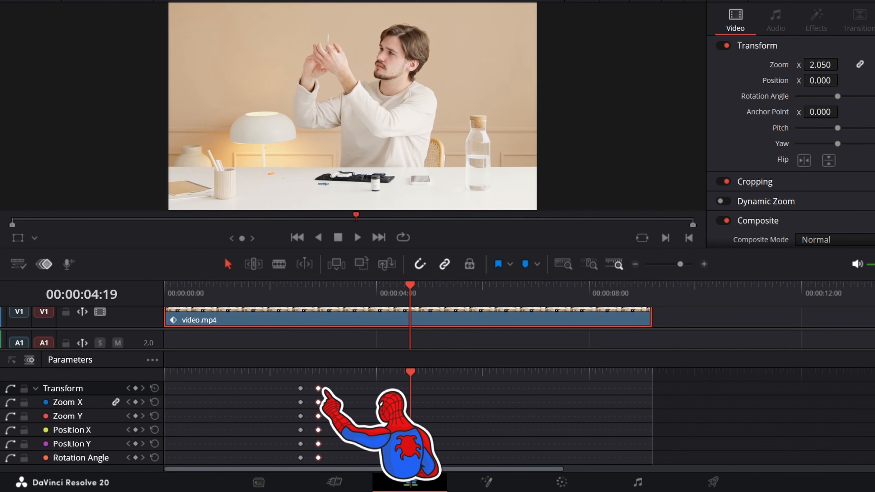
Try slower zooms by moving the second keyframe set to progressively later times, up to about 00:00:07:20, and play them back.
left_click_drag(319, 389, 373, 390)
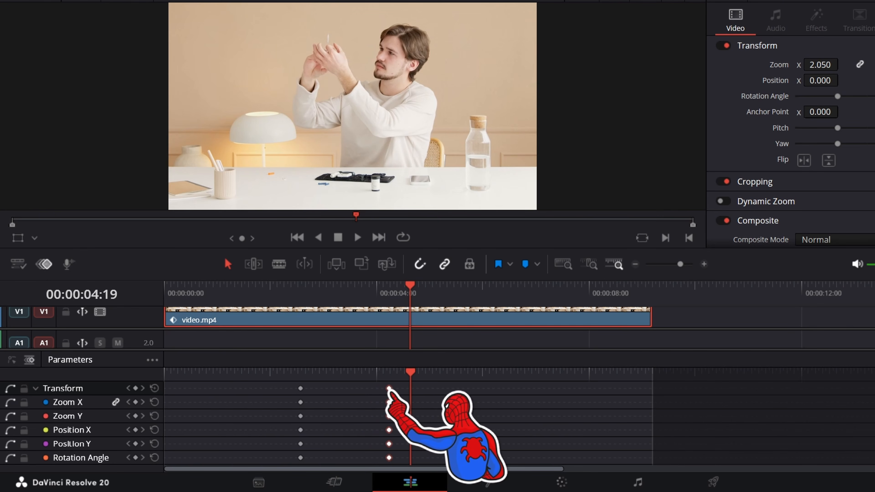
left_click(282, 289)
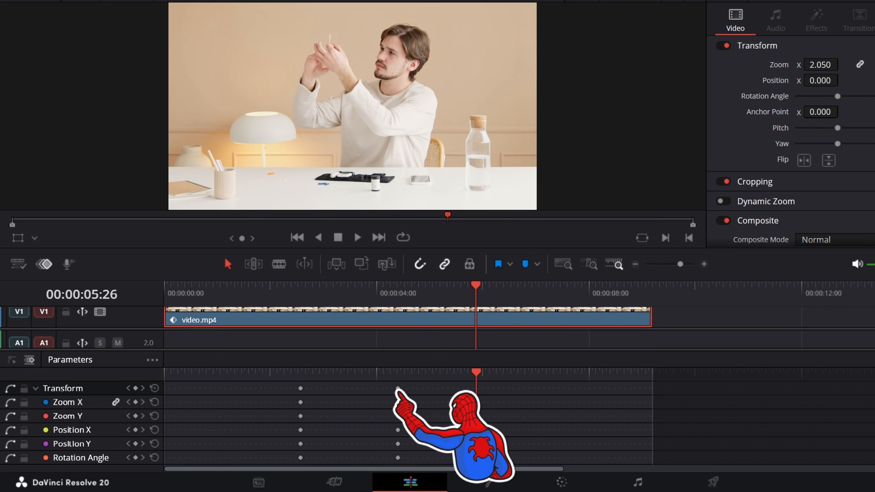
left_click_drag(398, 388, 573, 388)
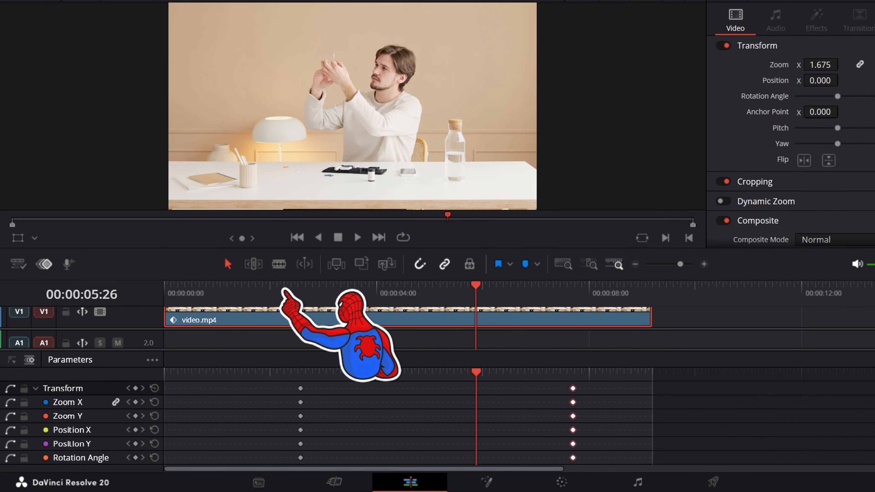
left_click(277, 287)
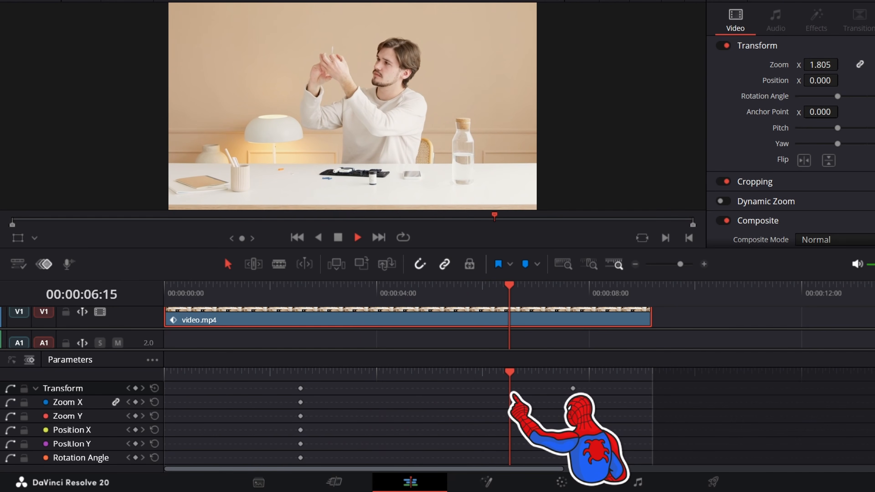
key("space")
Place the second set of transform keyframes at about 00:00:04:17 and play back the zoom.
left_click_drag(573, 389, 314, 389)
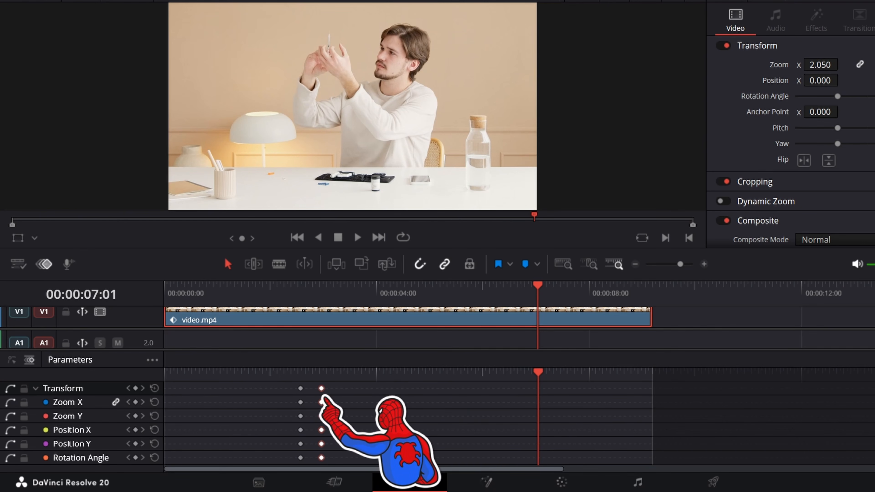
left_click_drag(325, 388, 406, 389)
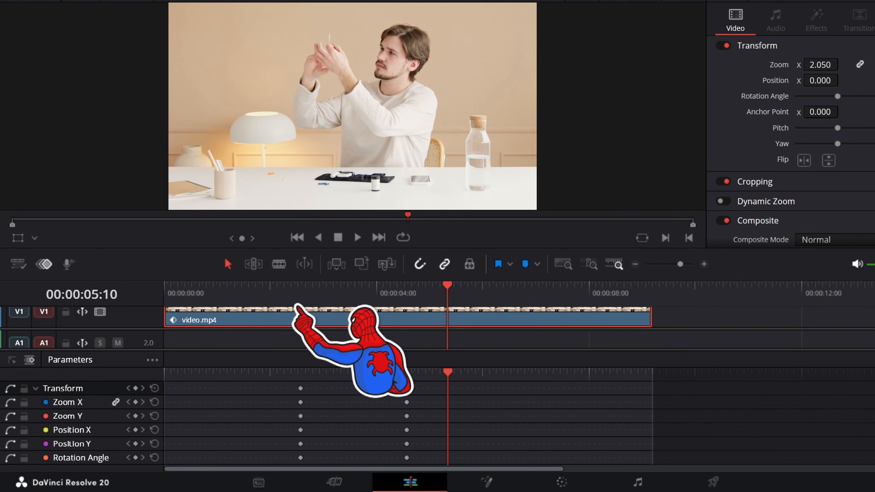
left_click(289, 290)
key("space")
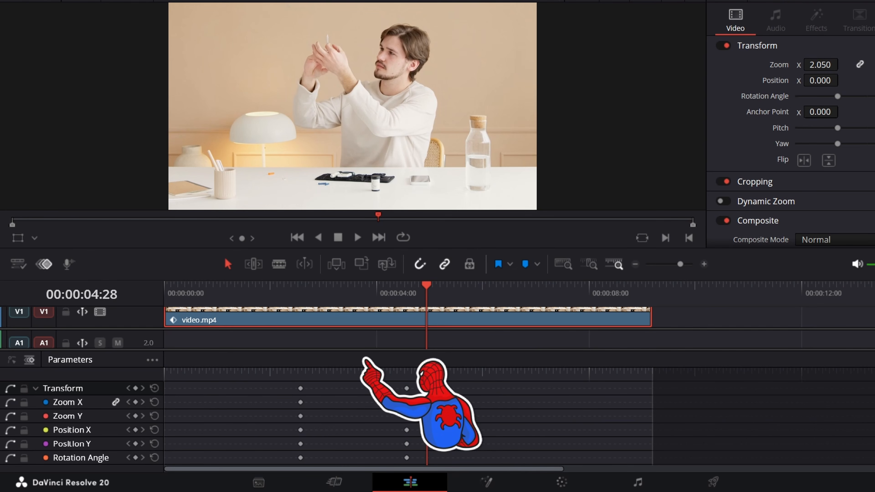
Display the transform keyframes as curves and play the zoom from 00:00:02:10.
left_click(12, 360)
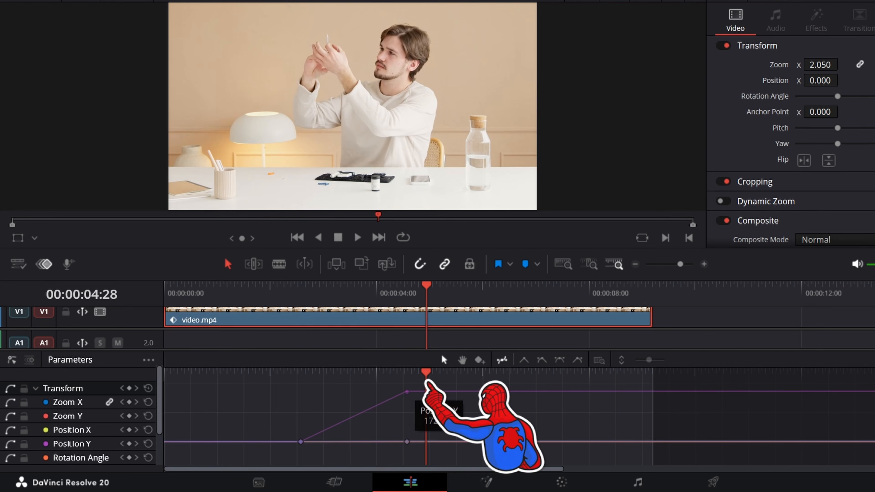
left_click_drag(427, 289, 288, 296)
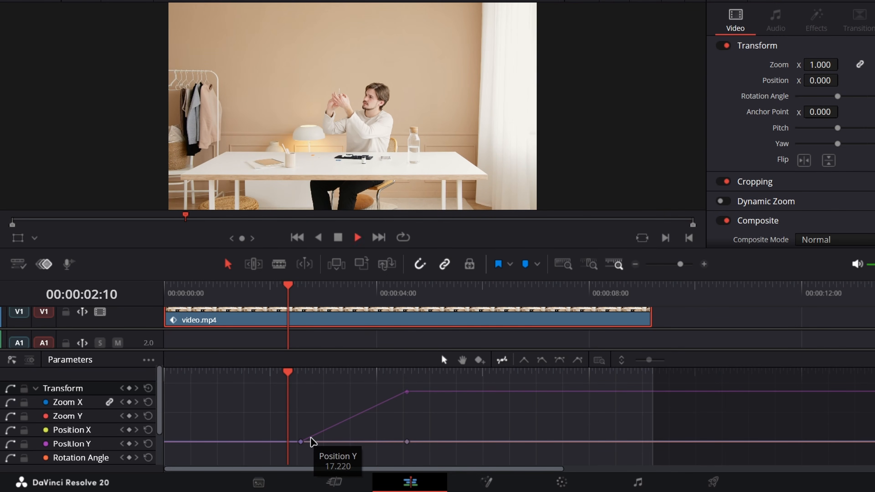
key("space")
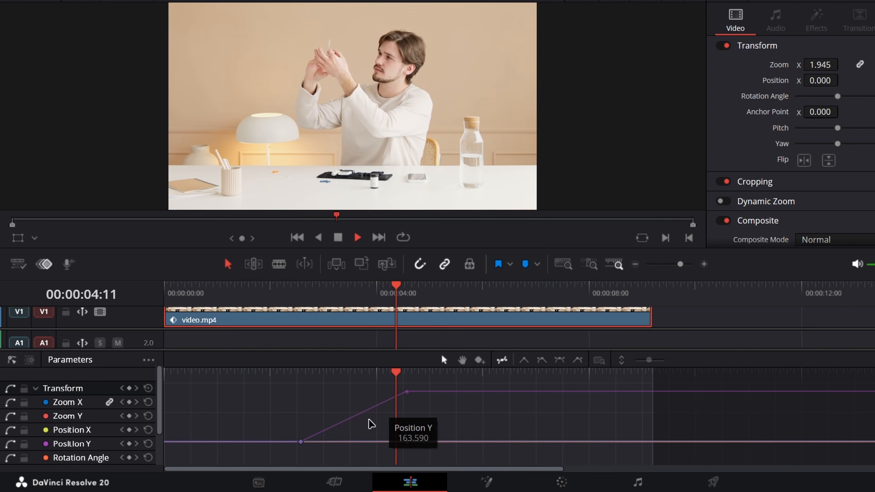
key("space")
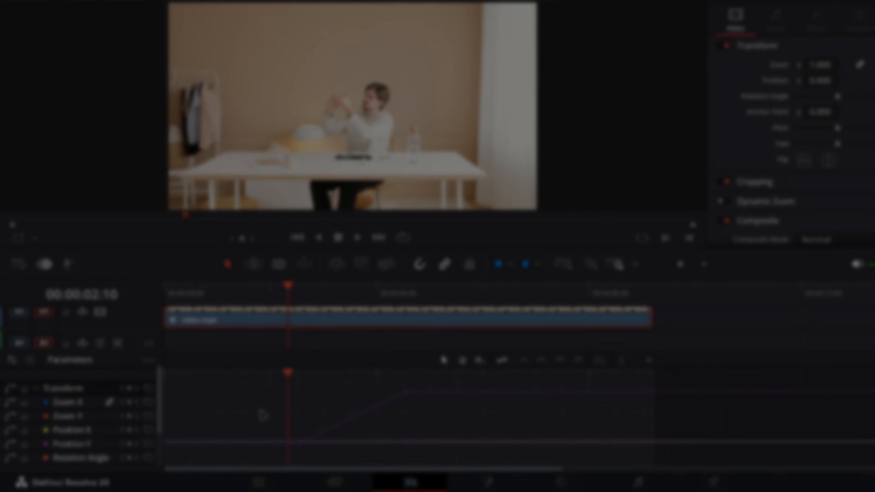
Apply Ease In And Out to all of the clip's transform keyframes and deselect them.
key("ctrl+a")
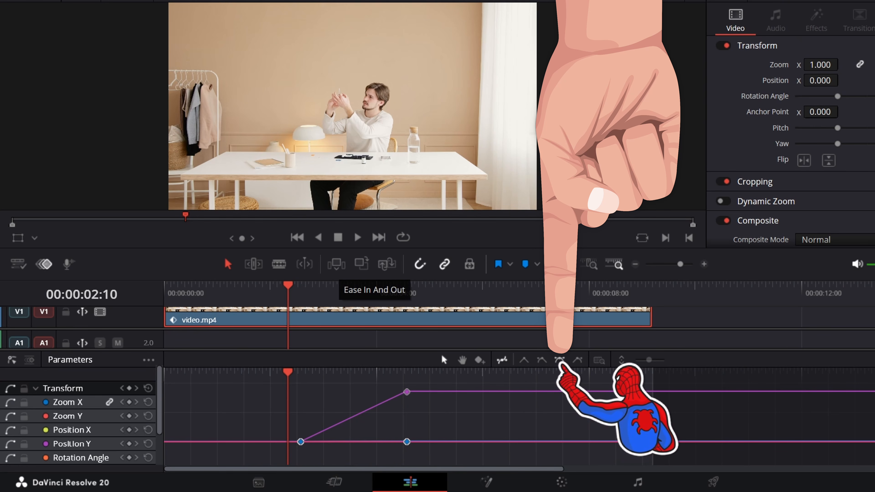
left_click(560, 361)
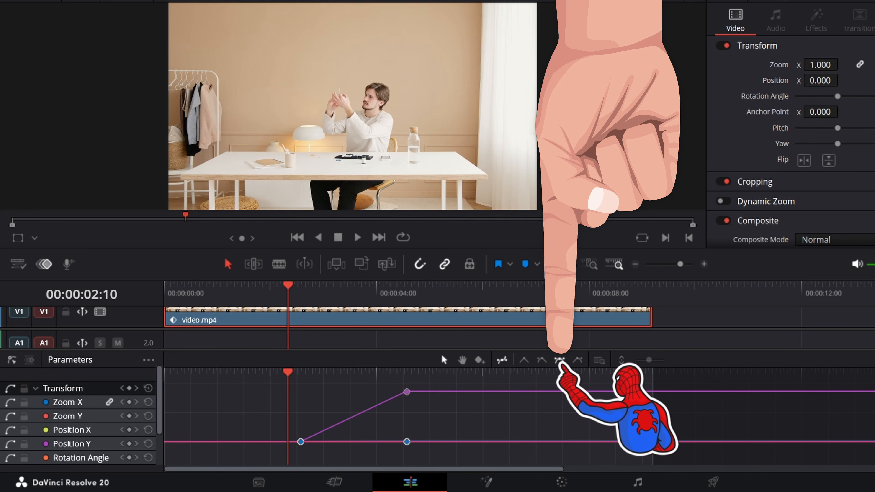
left_click(387, 420)
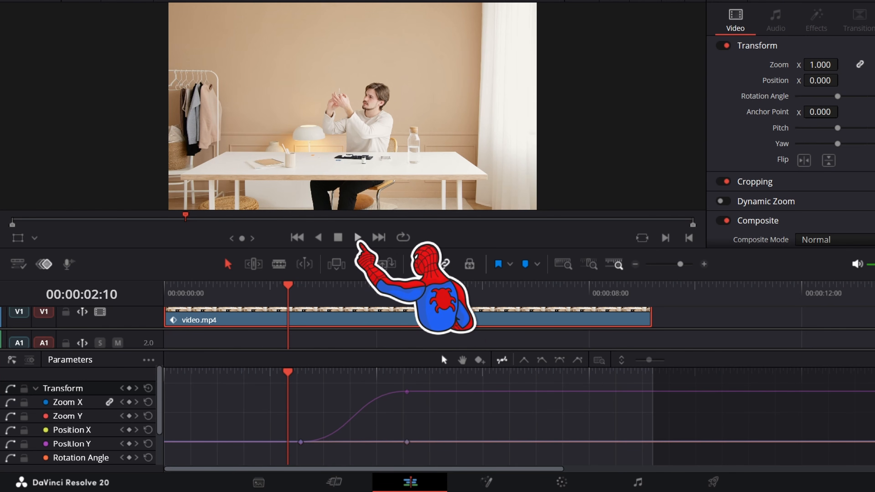
Play back the eased zoom from 00:00:02:10 to about 00:00:04:24.
key("space")
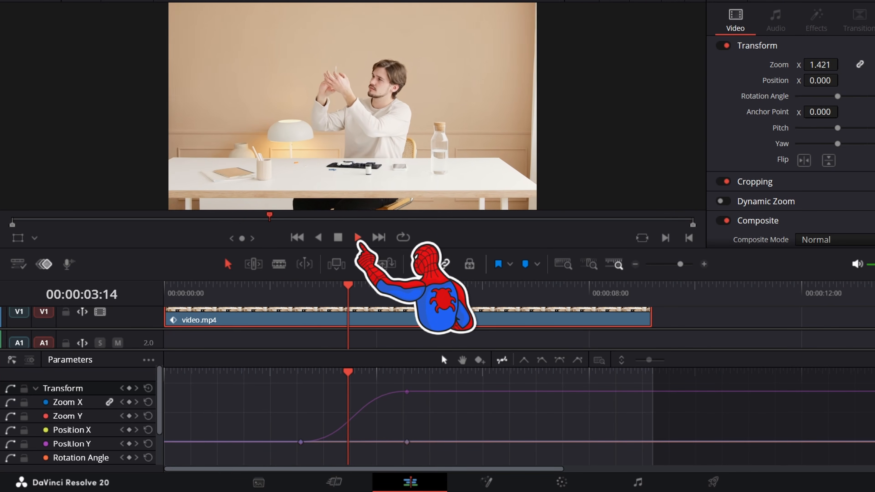
key("space")
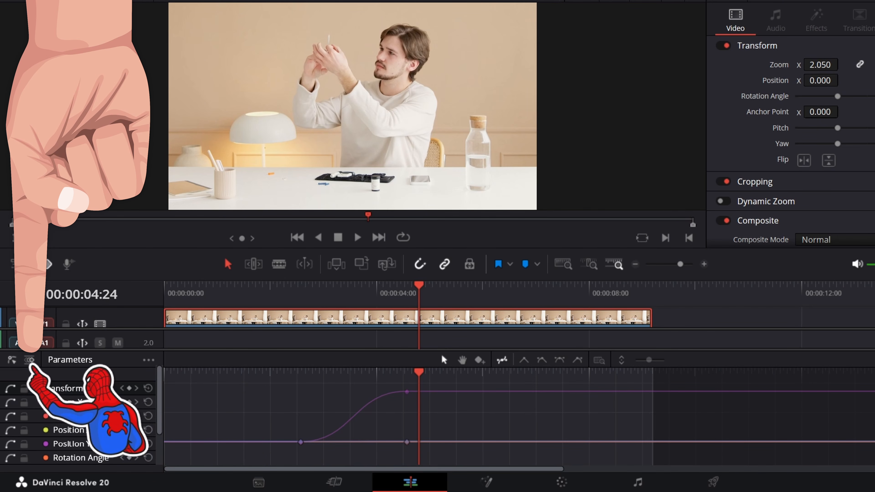
Return to the keyframe track view and add full sets of transform keyframes at 00:00:06:11 and 00:00:07:11.
left_click(30, 361)
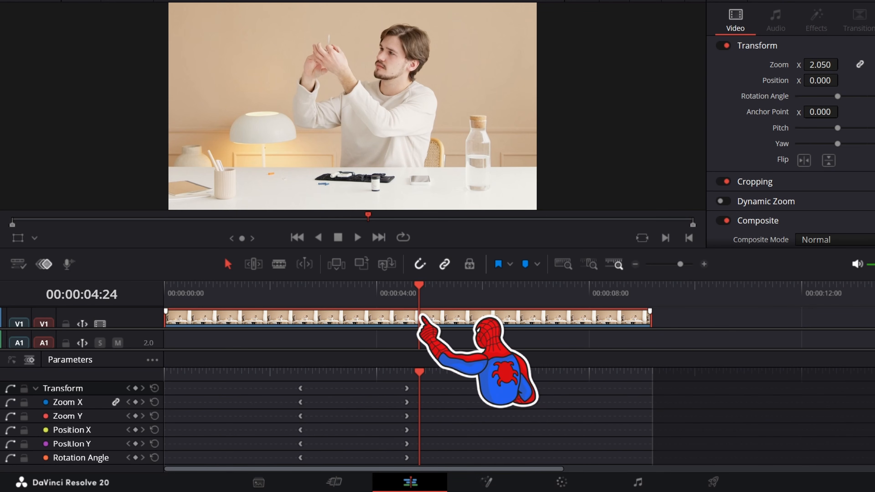
left_click_drag(420, 285, 502, 289)
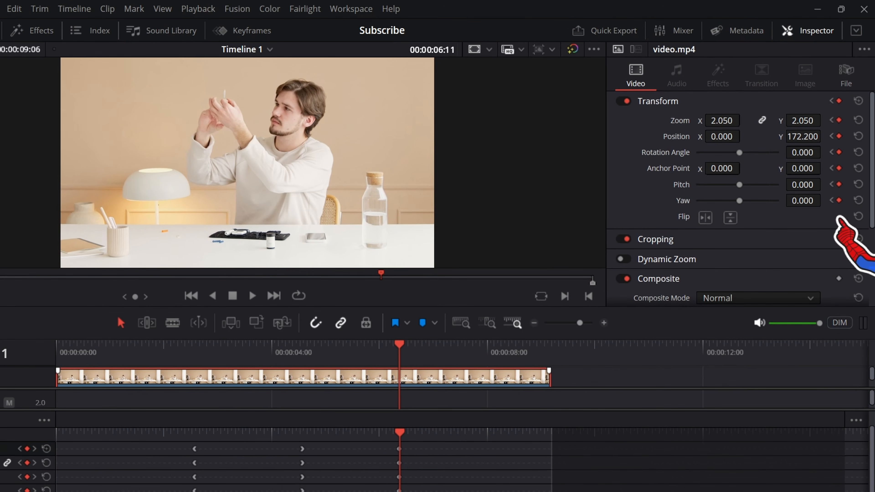
left_click_drag(434, 404, 454, 405)
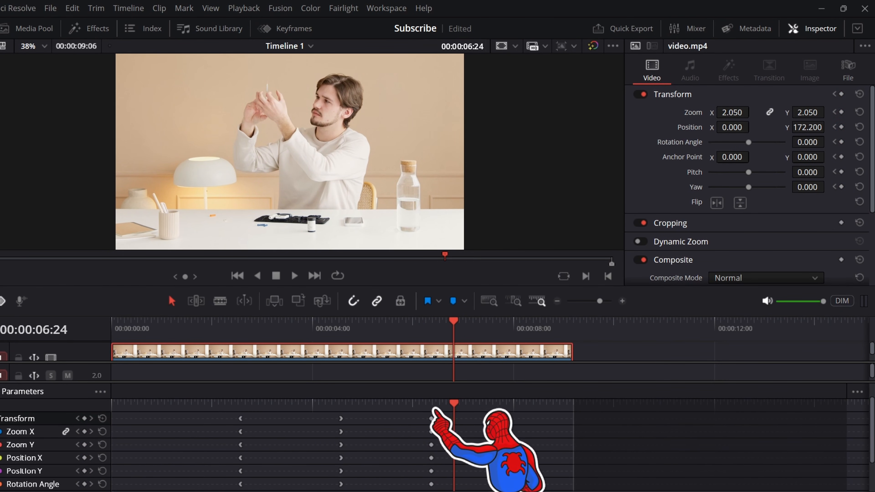
left_click_drag(455, 405, 483, 405)
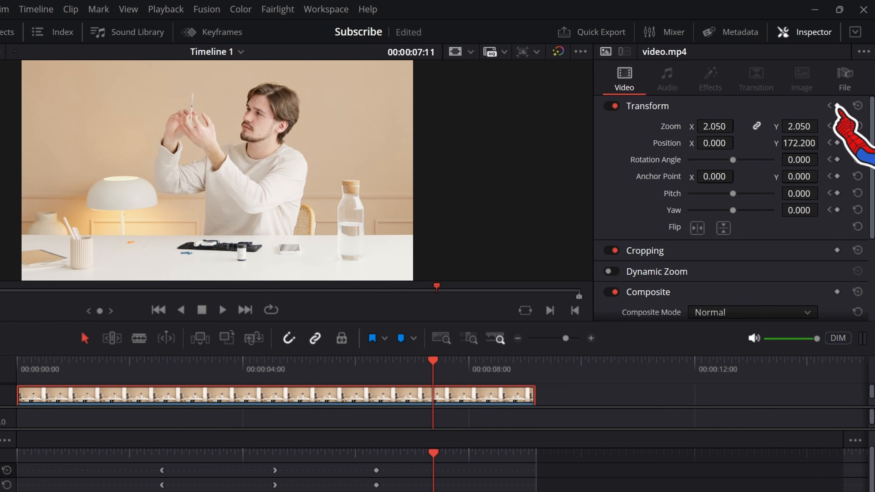
left_click(838, 105)
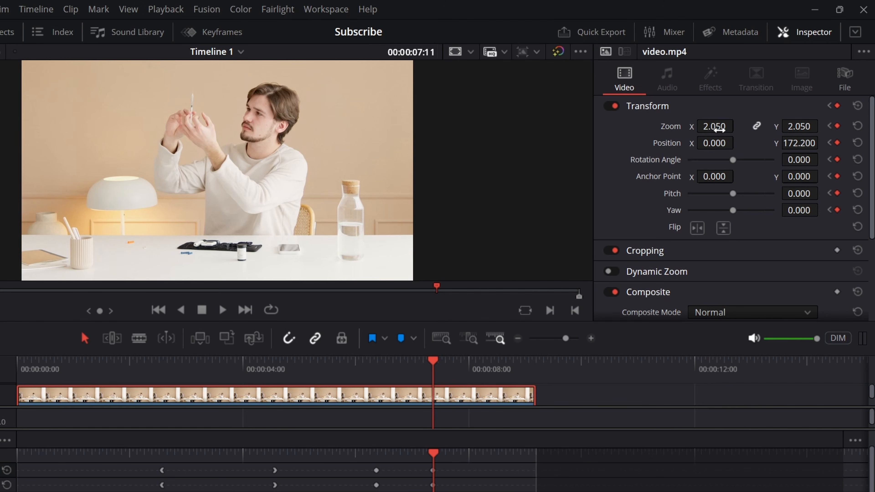
At the 00:00:07:11 keyframes, set the clip's Zoom to 1 and Position Y to 0.
left_click(717, 128)
type("1")
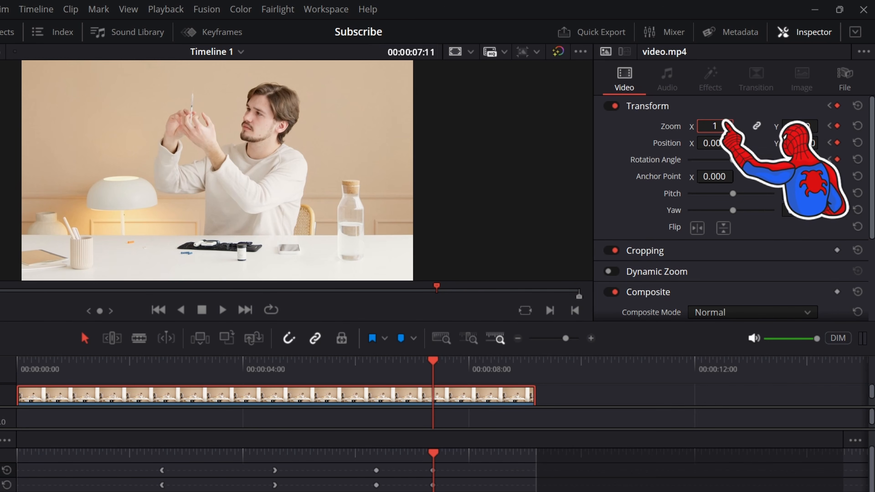
key("Return")
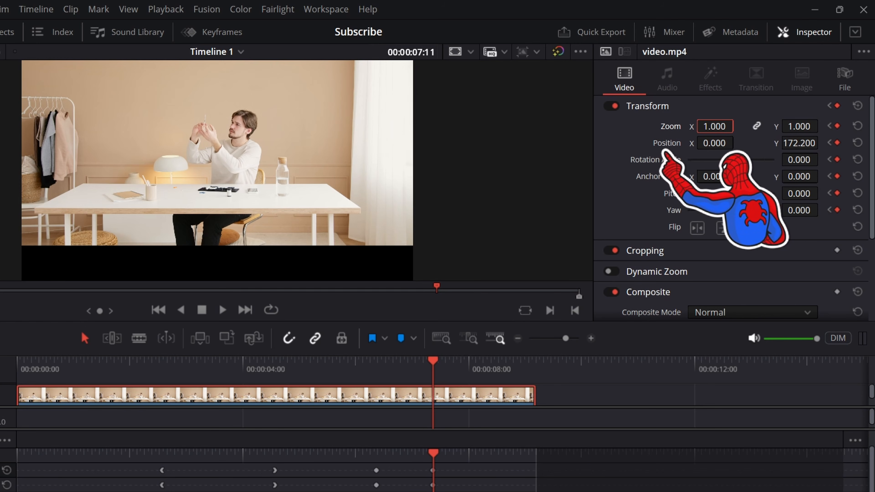
left_click(799, 144)
type("0")
key("Return")
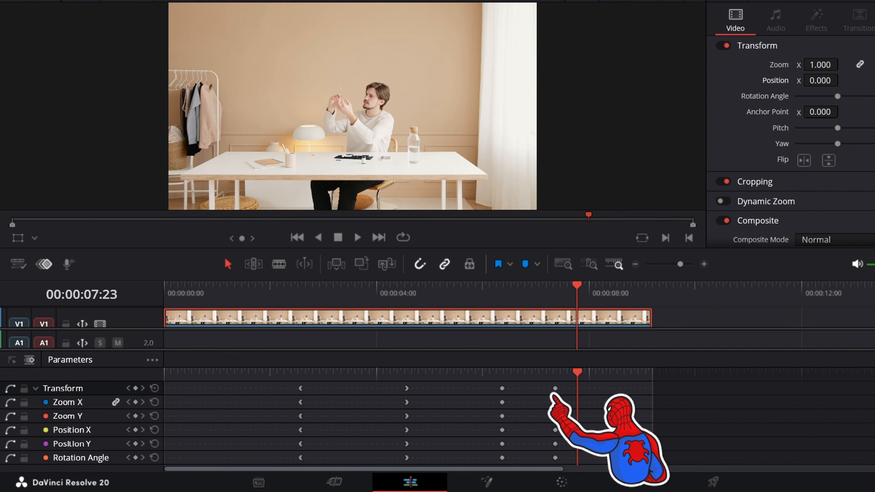
Scrub between the last two keyframe sets and play the zoom-out from 00:00:05:19.
key("Left")
key("Left")
left_click_drag(572, 379, 507, 397)
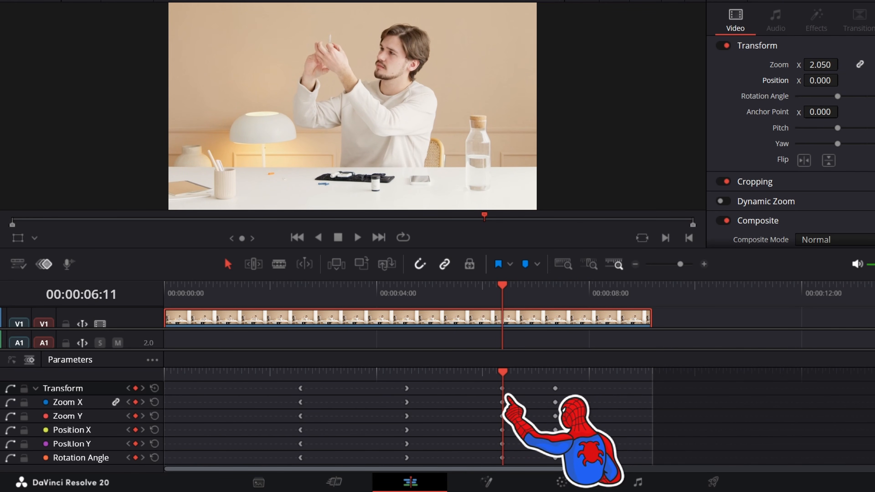
left_click_drag(504, 377, 550, 380)
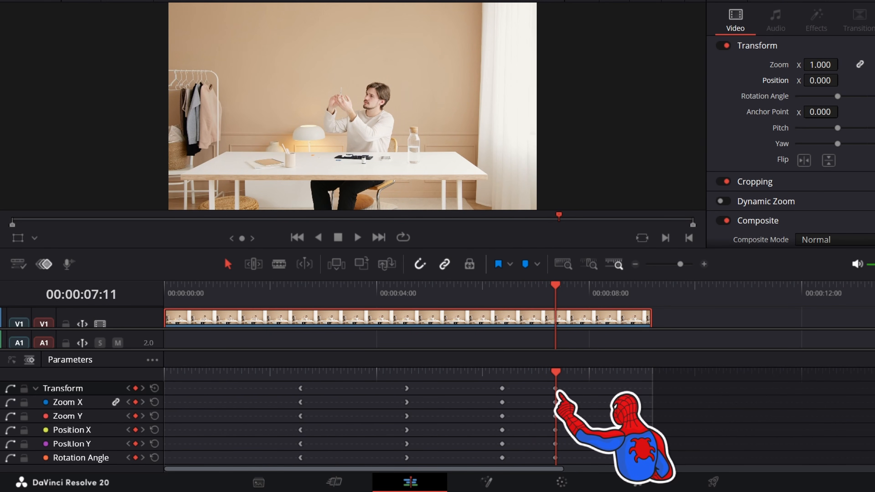
left_click_drag(554, 374, 509, 406)
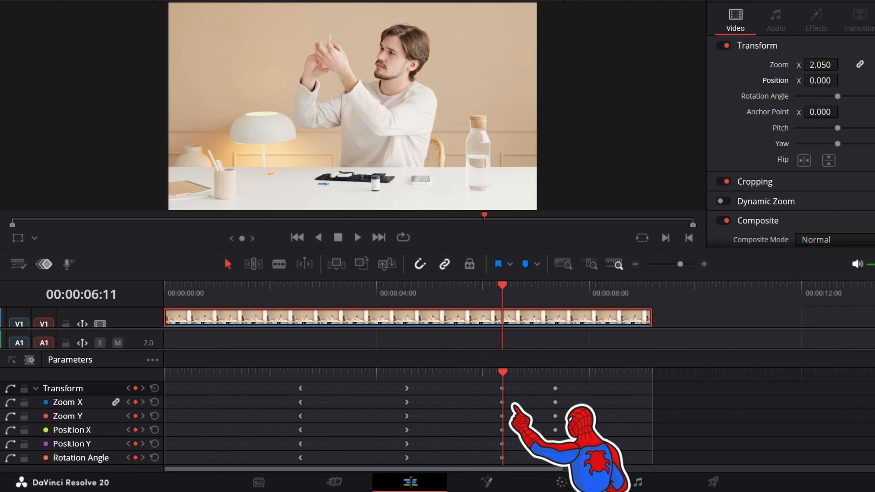
left_click_drag(504, 374, 467, 393)
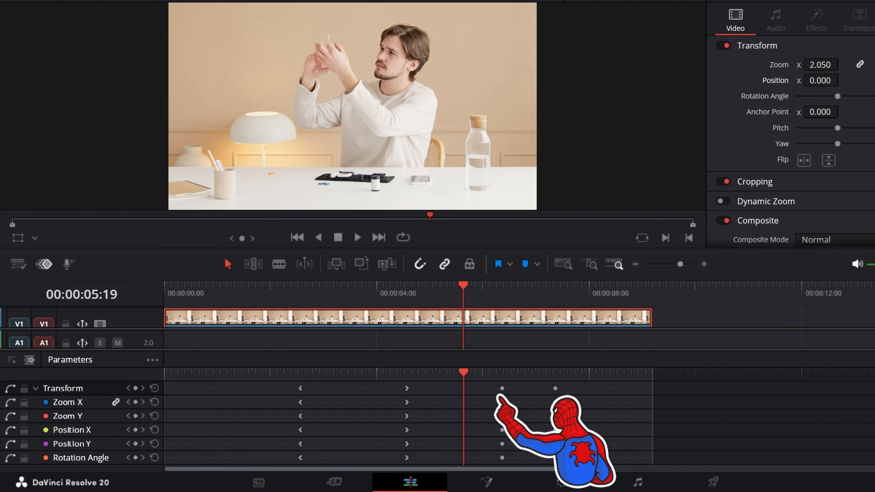
key("space")
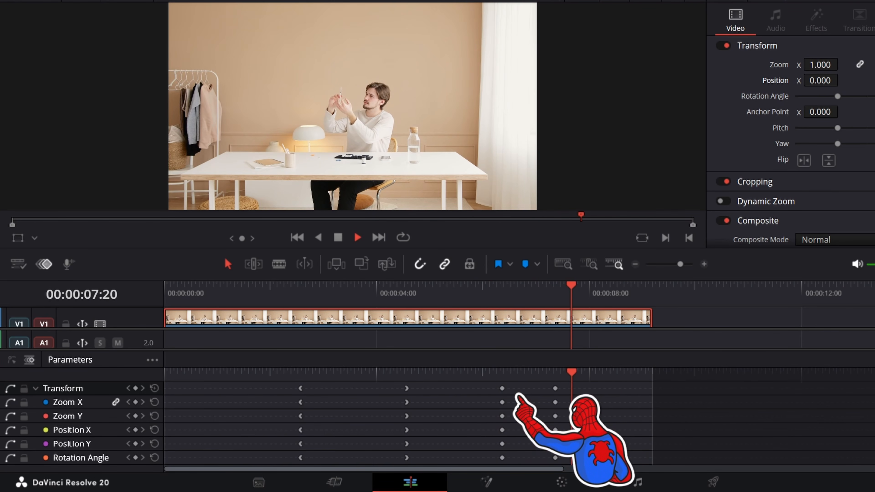
key("space")
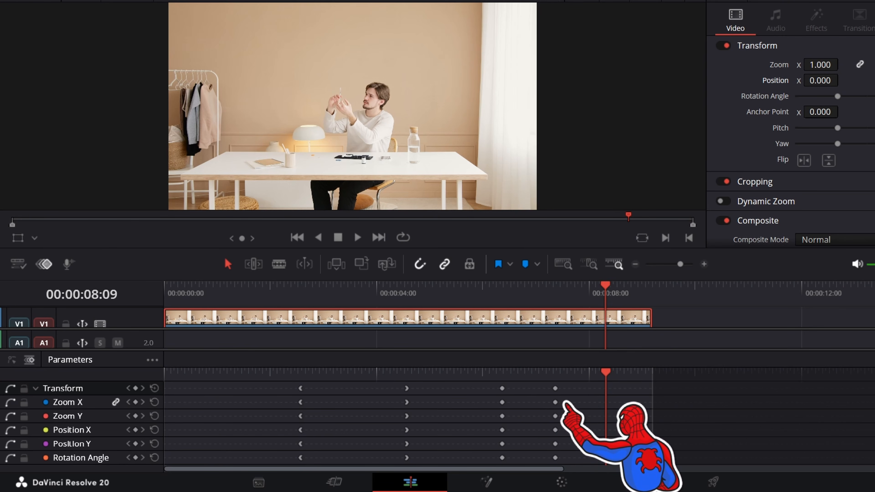
Show the transform keyframes as curves, apply Ease In And Out to all of them, and deselect them.
left_click(12, 360)
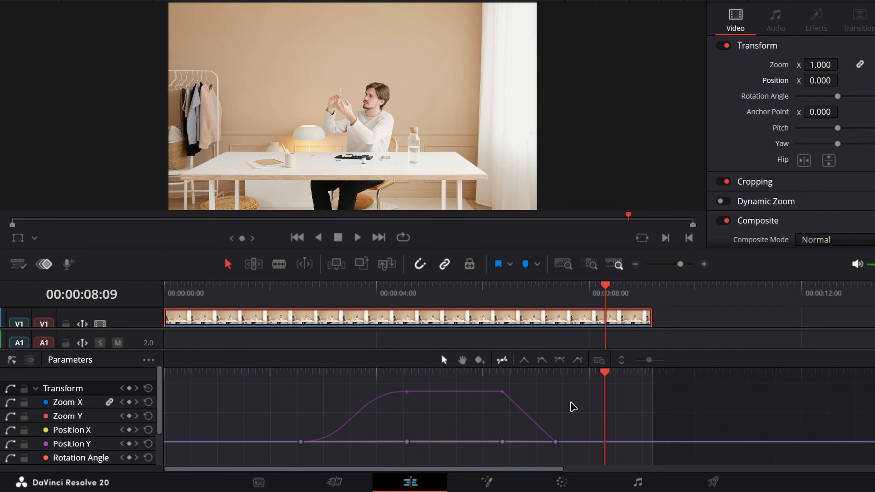
key("ctrl+a")
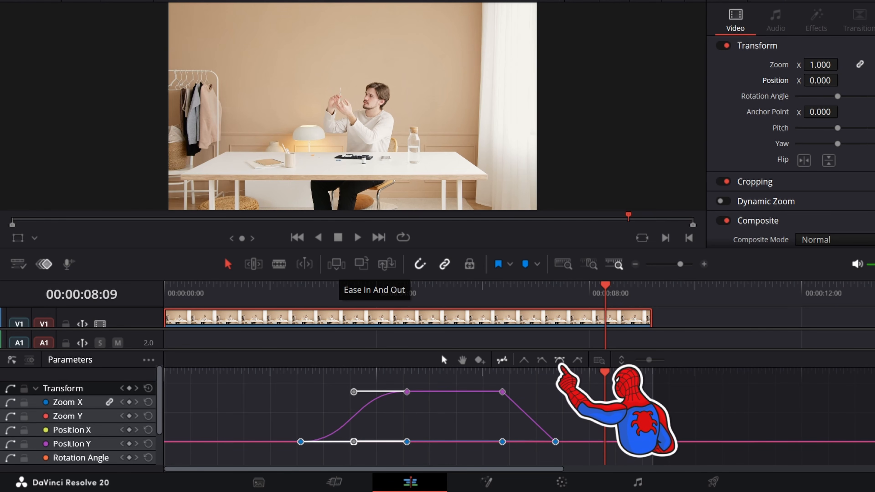
left_click(559, 360)
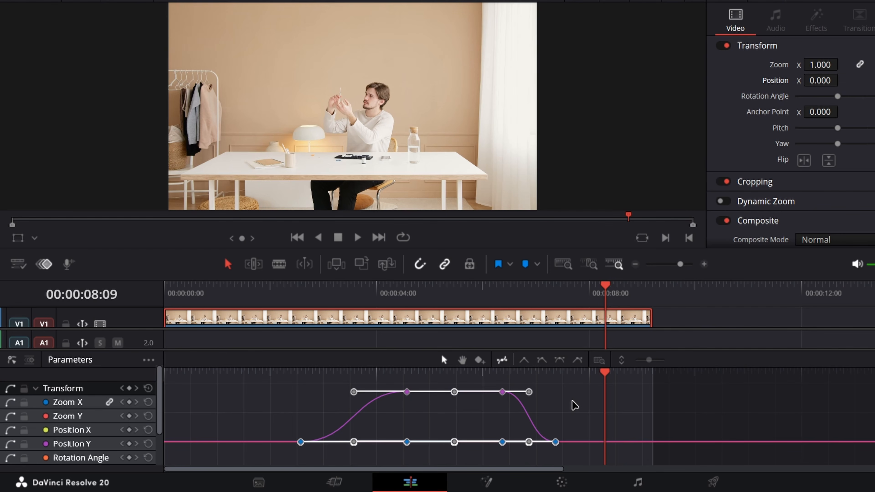
left_click(461, 412)
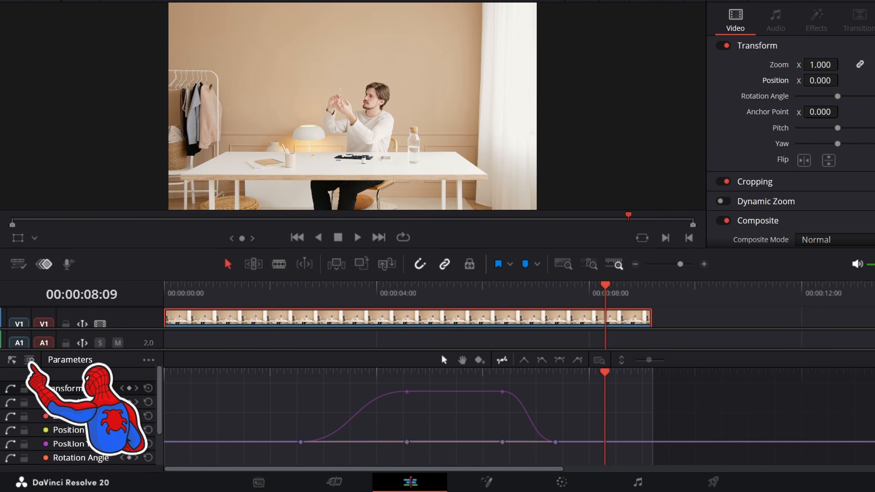
Return to the keyframe track view and play back the eased zoom-out from just before its start.
left_click(30, 360)
left_click_drag(605, 373, 467, 373)
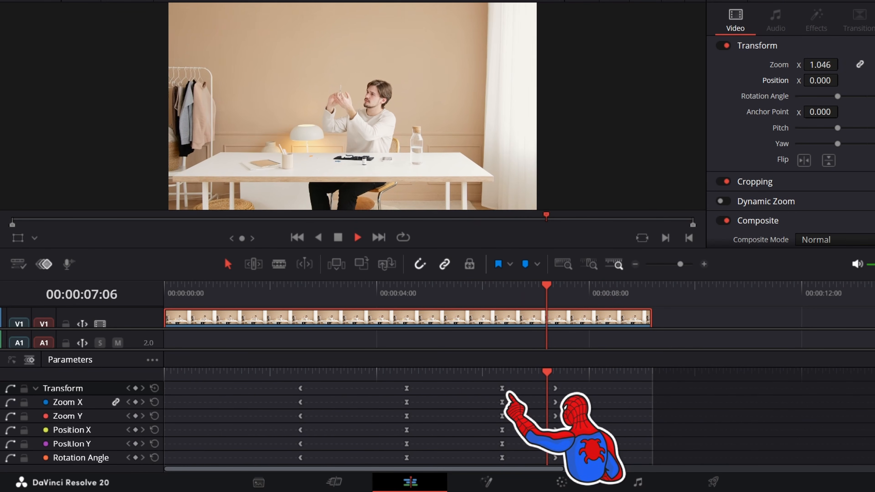
key("space")
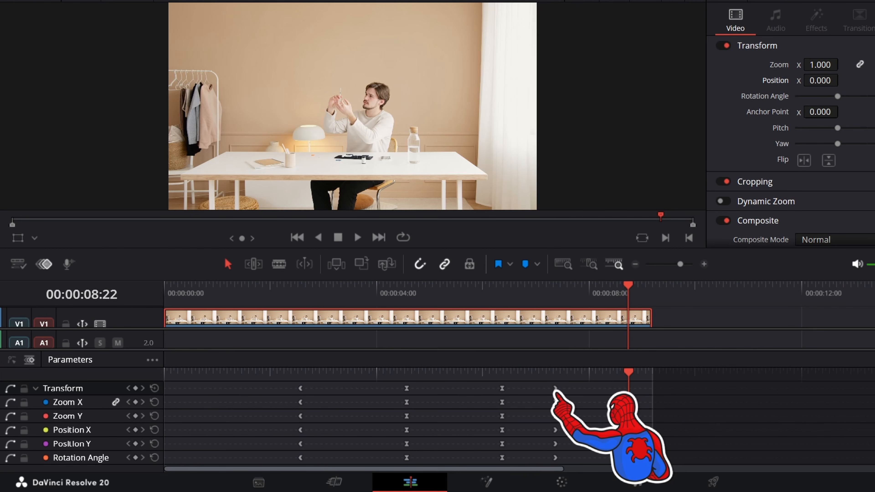
Move the last set of transform keyframes to about 00:00:07:23 and play the whole zoom from about 00:00:02:00.
left_click_drag(556, 390, 576, 390)
key("space")
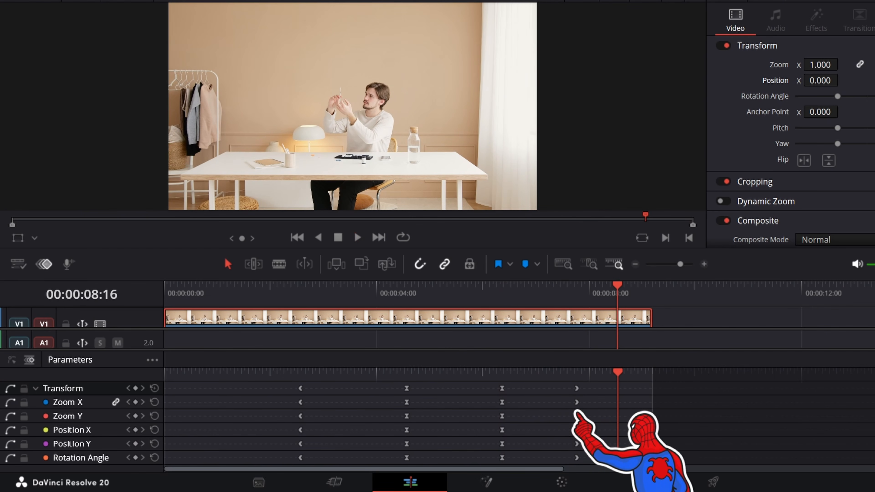
left_click(272, 372)
key("space")
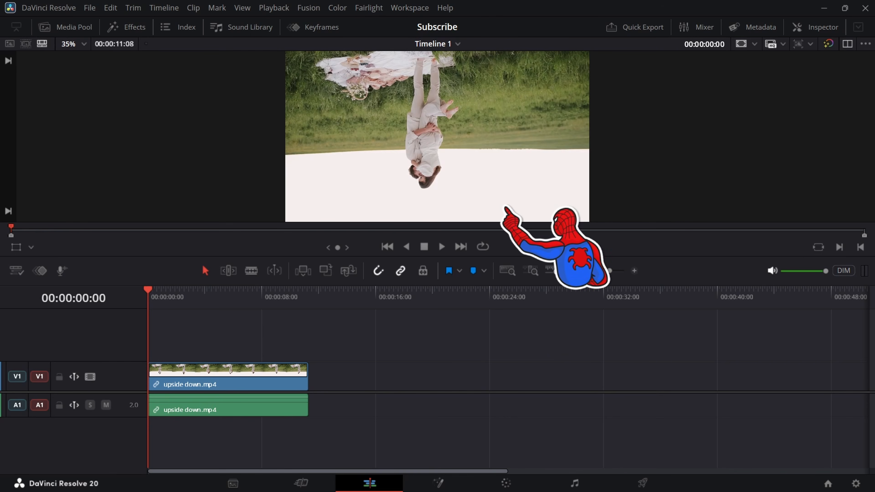
Preview the upside down.mp4 clip, set its Rotation Angle to 180 in the Inspector, and play the result.
key("space")
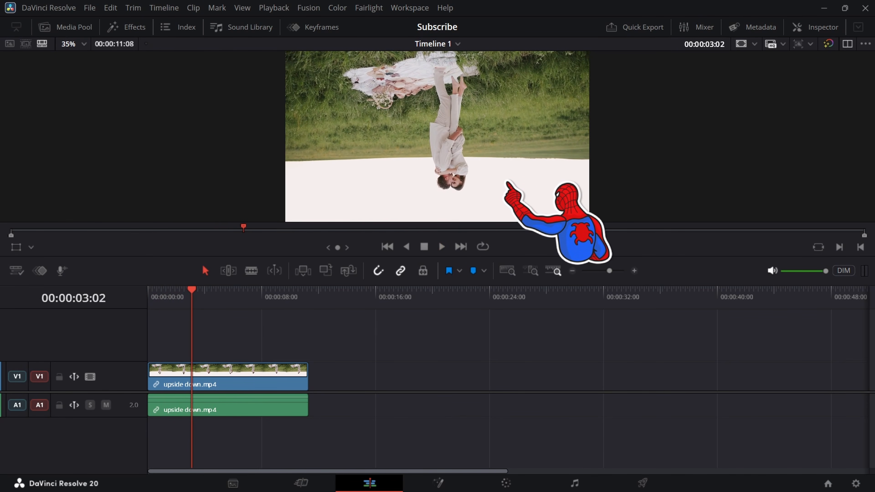
key("space")
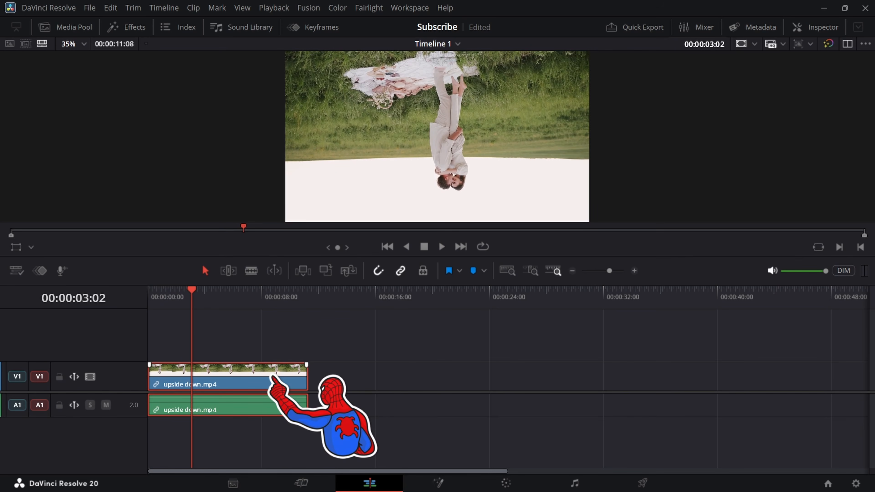
left_click(808, 37)
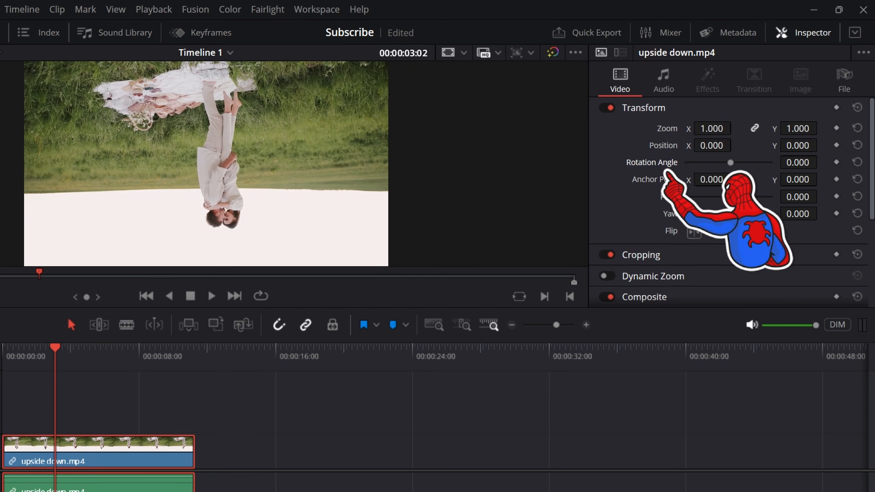
left_click_drag(730, 166, 708, 169)
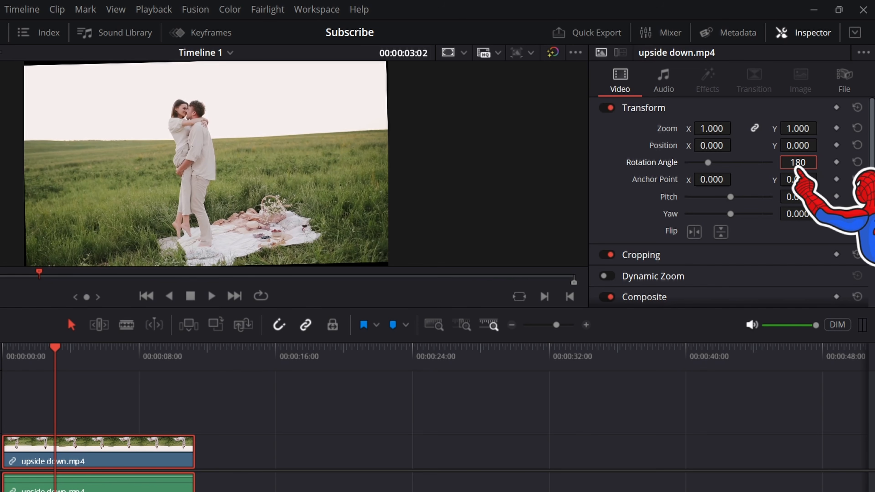
key("Return")
key("space")
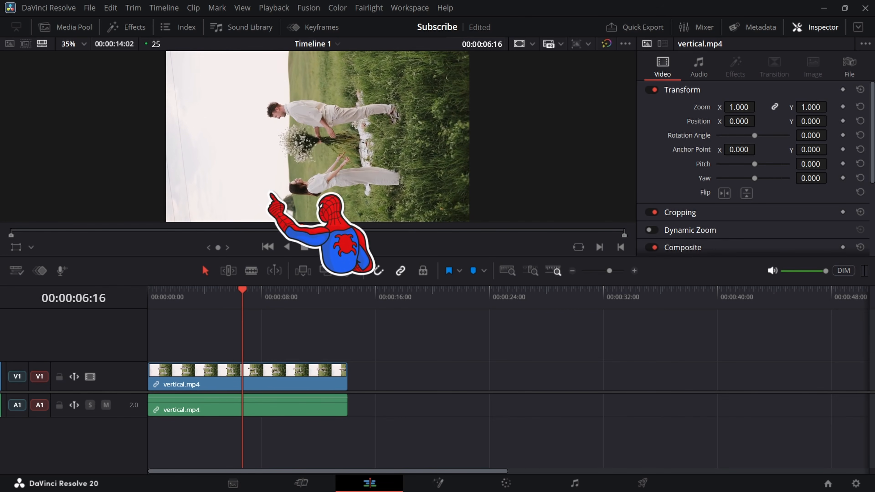
Stop playback at 00:00:07:14 and set the vertical.mp4 clip's Rotation Angle to -90.
key("space")
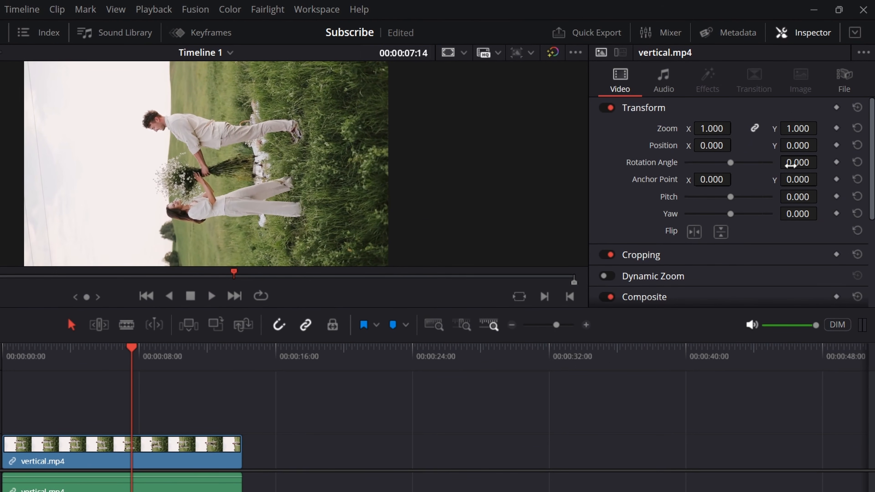
mouse_move(797, 162)
left_mouse_down()
mouse_move(775, 165)
mouse_move(804, 165)
left_mouse_up()
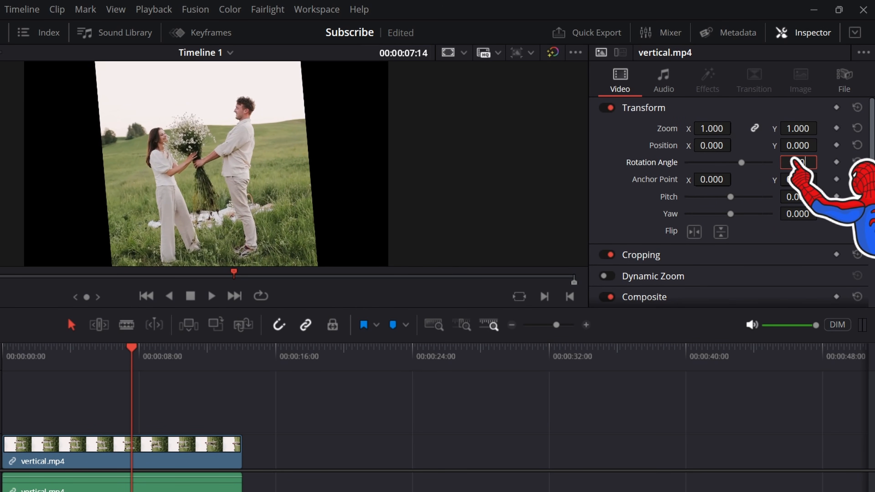
key("Return")
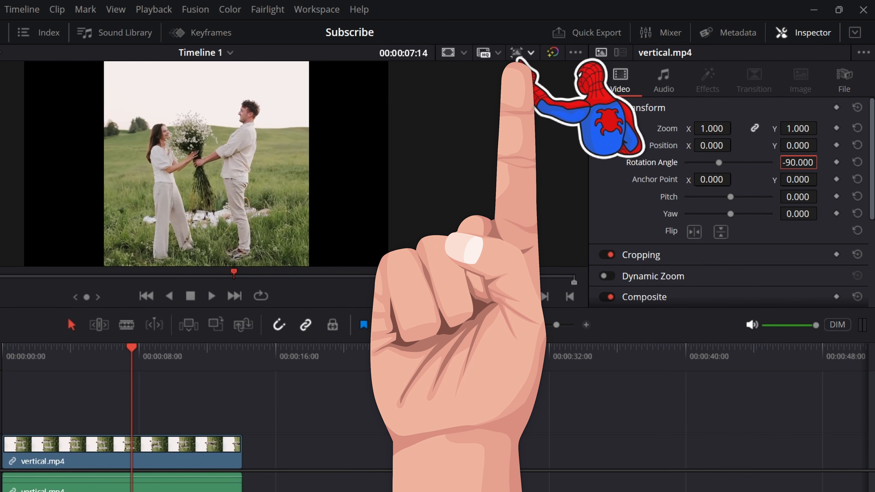
Change the timeline resolution to Portrait 1080 x 1920 and scale the vertical.mp4 clip to fill the frame at Zoom 1.778.
left_click(519, 58)
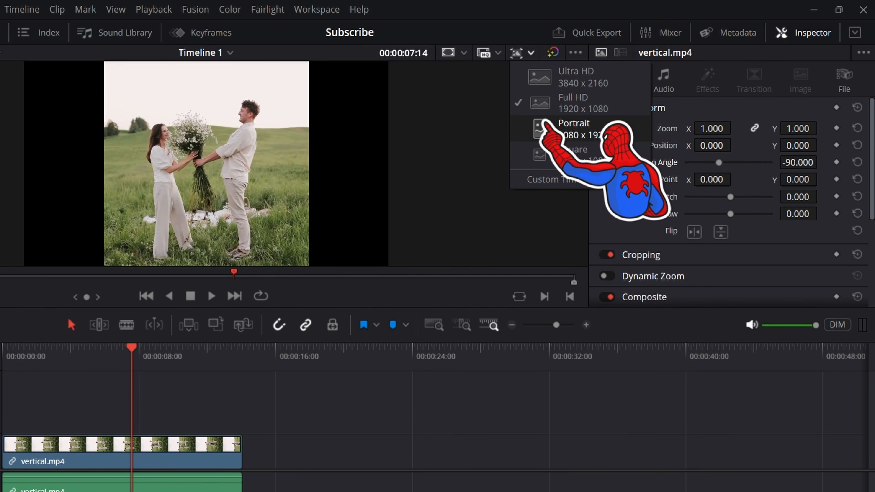
left_click(542, 132)
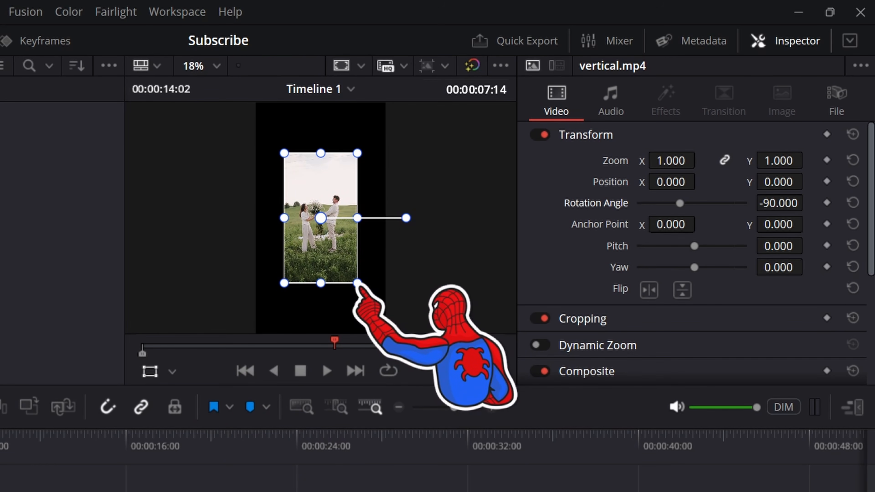
left_click_drag(358, 283, 385, 328)
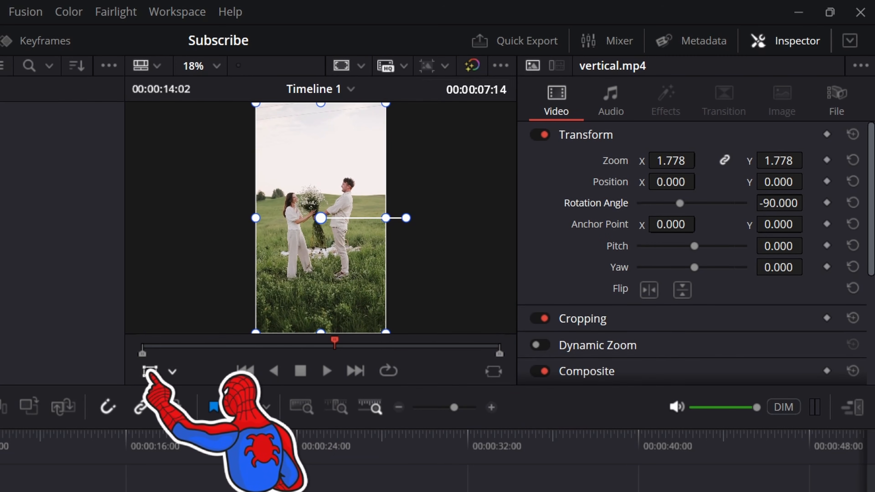
Hide the on-screen transform handles and preview the horizontal.mp4 clip, stopping at 00:00:04:08.
left_click(150, 371)
key("space")
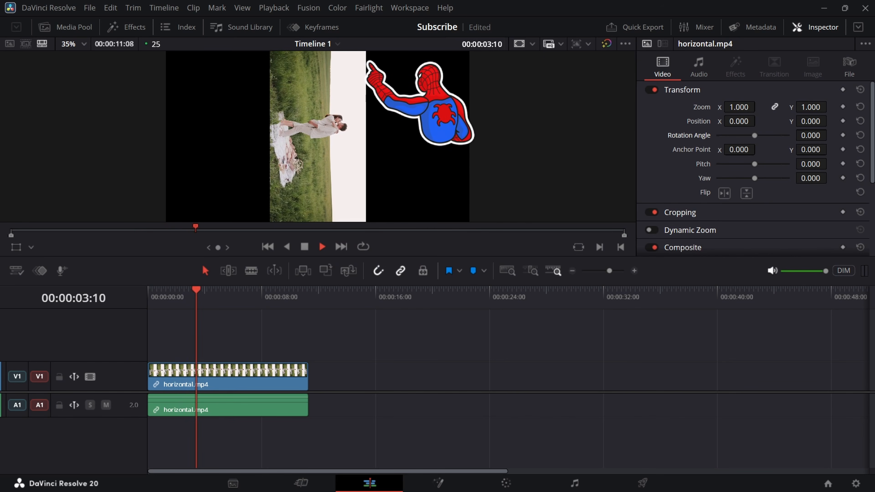
key("space")
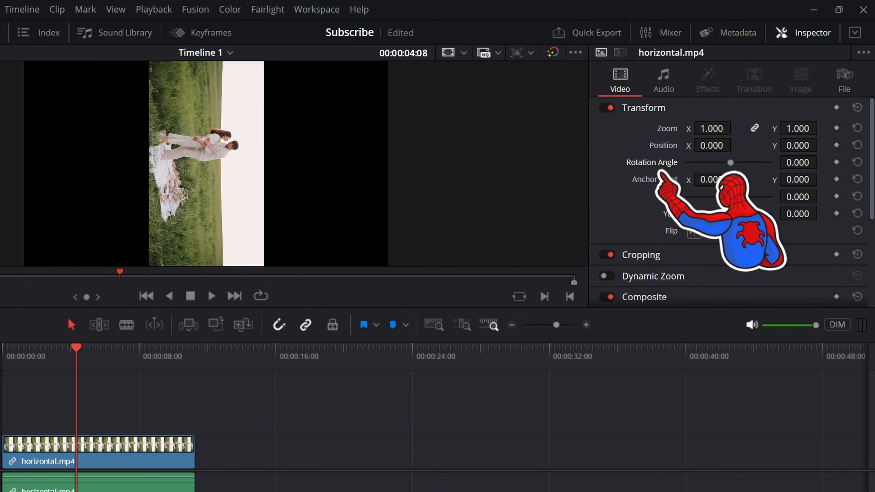
Rotate the horizontal.mp4 clip upright with Rotation Angle, enlarge it to fill the frame, and play the result.
mouse_move(730, 162)
left_mouse_down()
mouse_move(715, 162)
mouse_move(738, 162)
left_mouse_up()
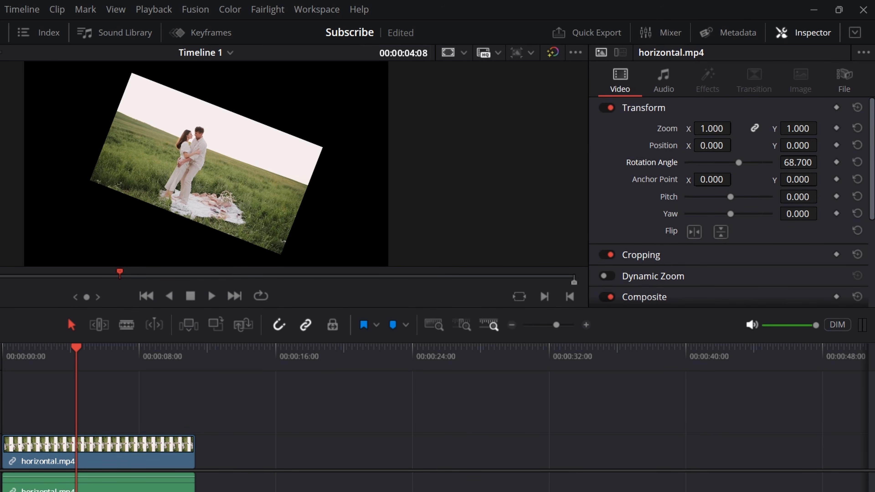
key("Return")
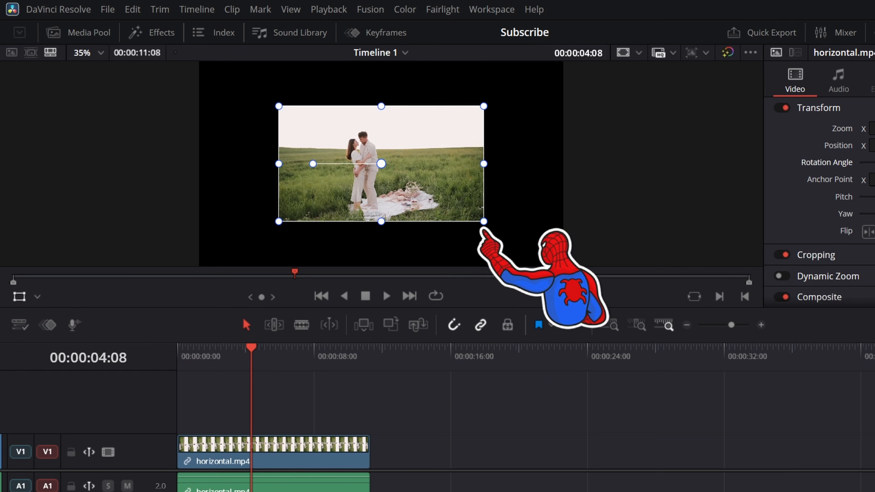
left_click_drag(484, 222, 564, 265)
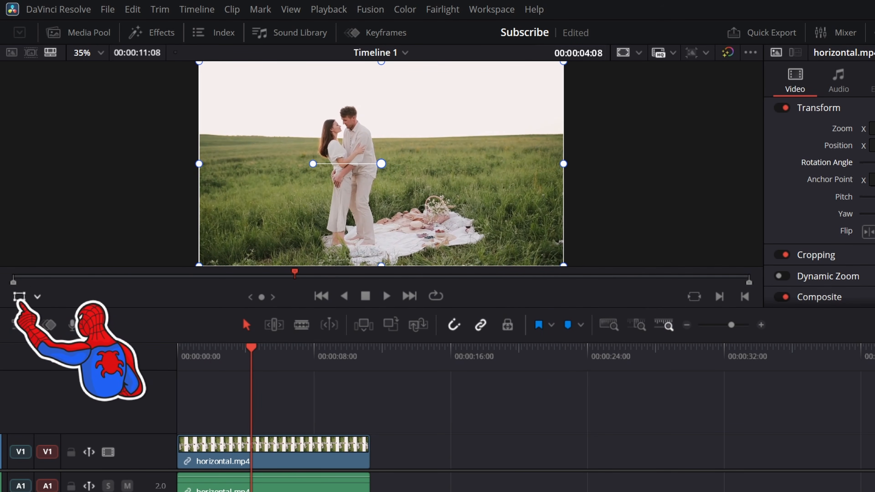
key("space")
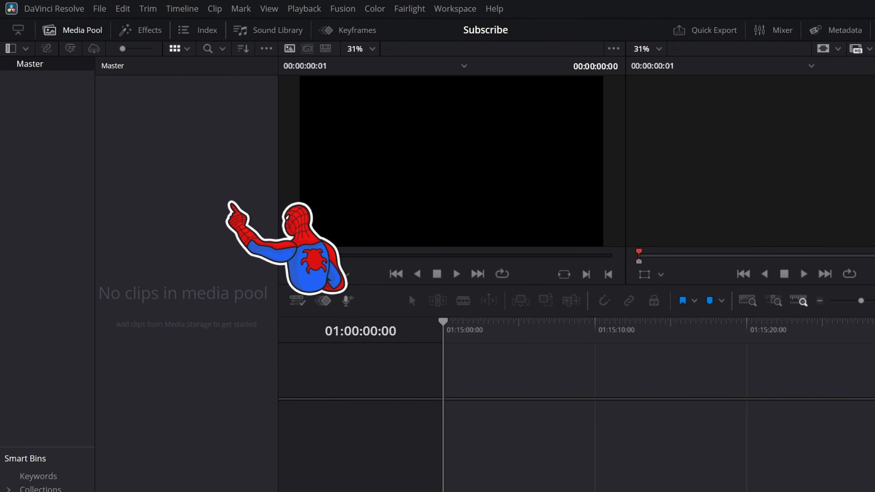
Import video.mp4 and A Night Alone - TrackTribe.mp3 from the Desktop into the media pool.
right_click(215, 197)
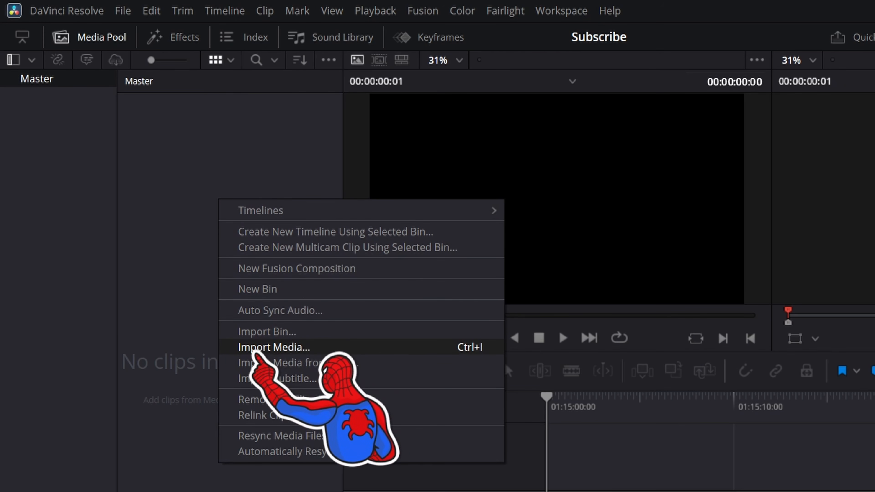
left_click(289, 352)
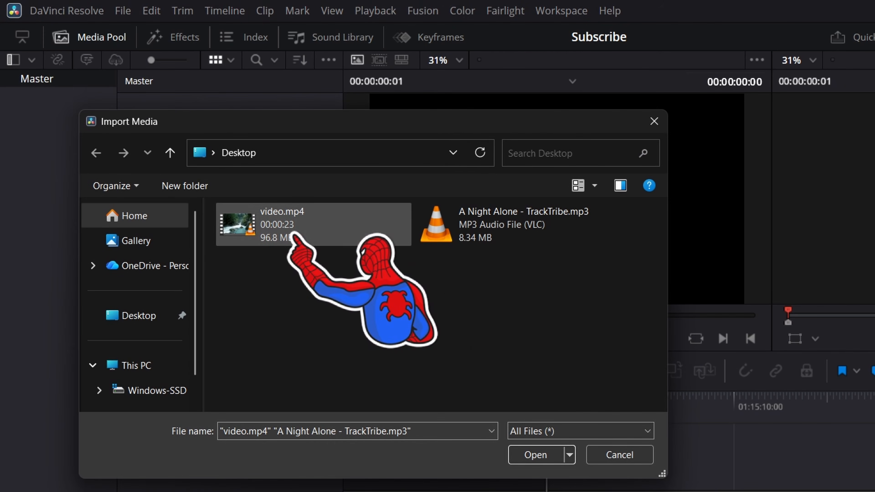
left_click(464, 236)
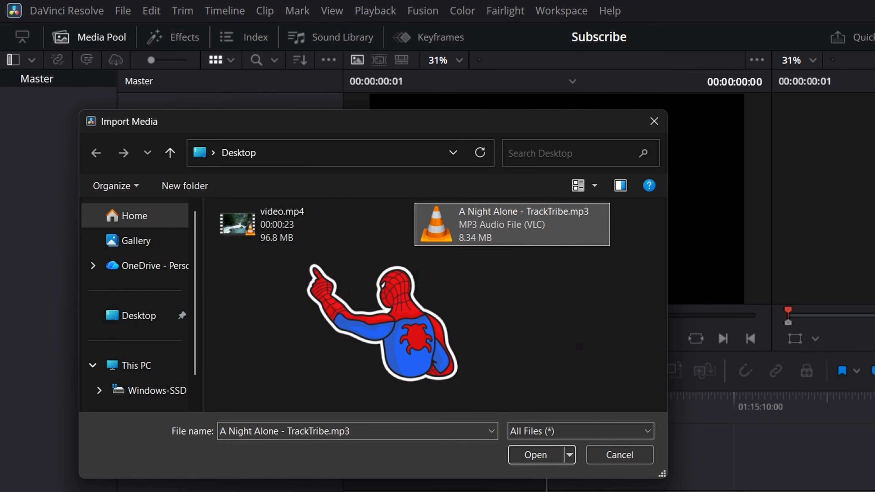
left_click_drag(312, 266, 548, 221)
left_click(536, 455)
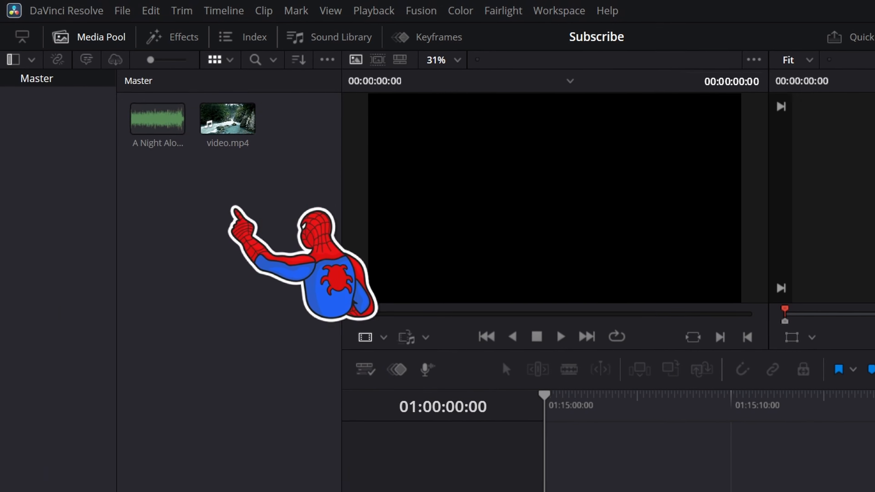
Place video.mp4 at the start of a new timeline and add A Night Alone - TrackTribe.mp3 beneath it on track A2.
left_click_drag(228, 120, 537, 489)
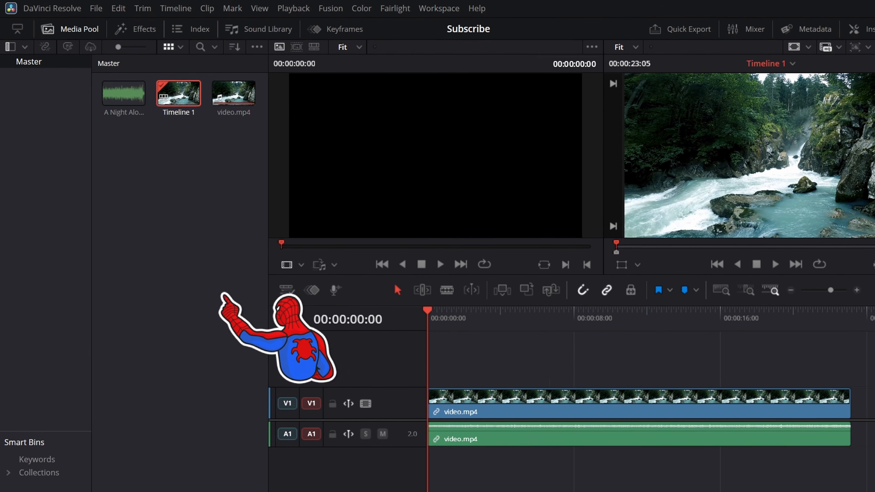
left_click(118, 89)
left_click_drag(117, 89, 433, 439)
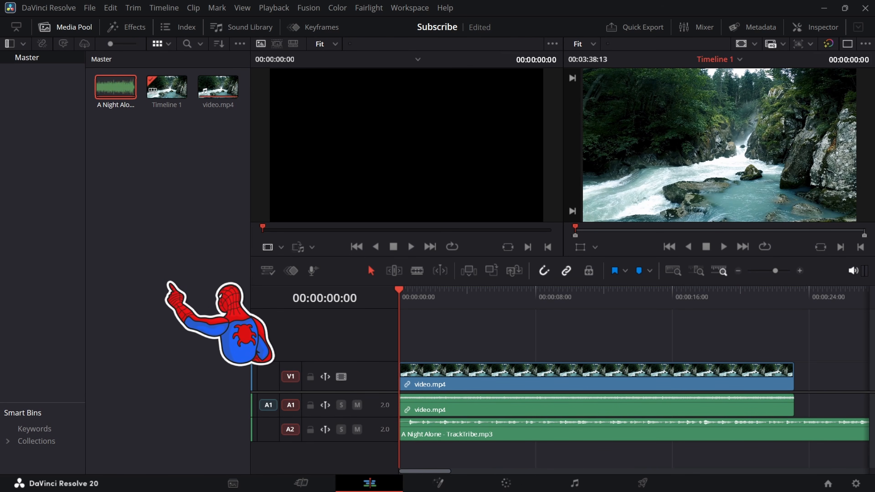
Hide the media pool and play the timeline from the start, stopping at 00:00:04:26.
left_click(68, 27)
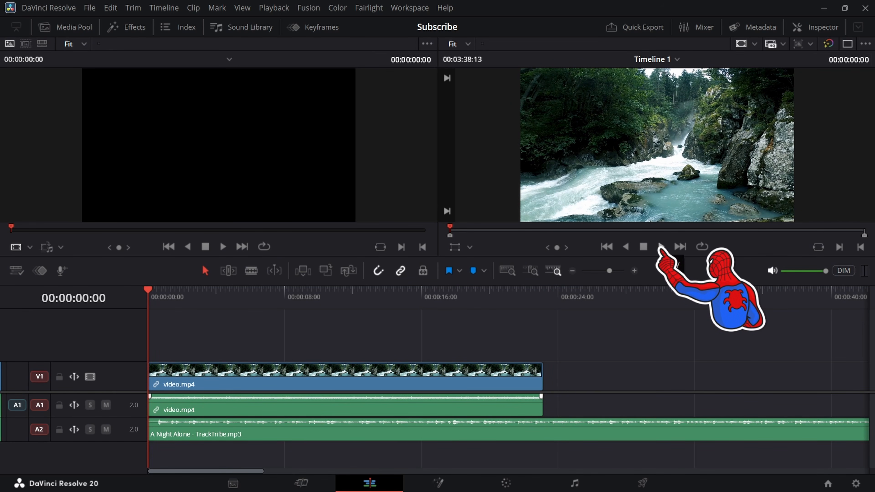
key("space")
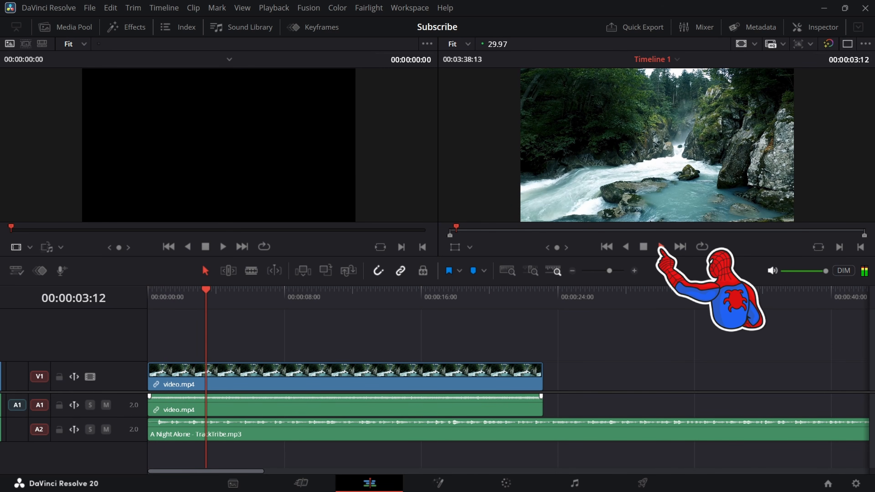
key("space")
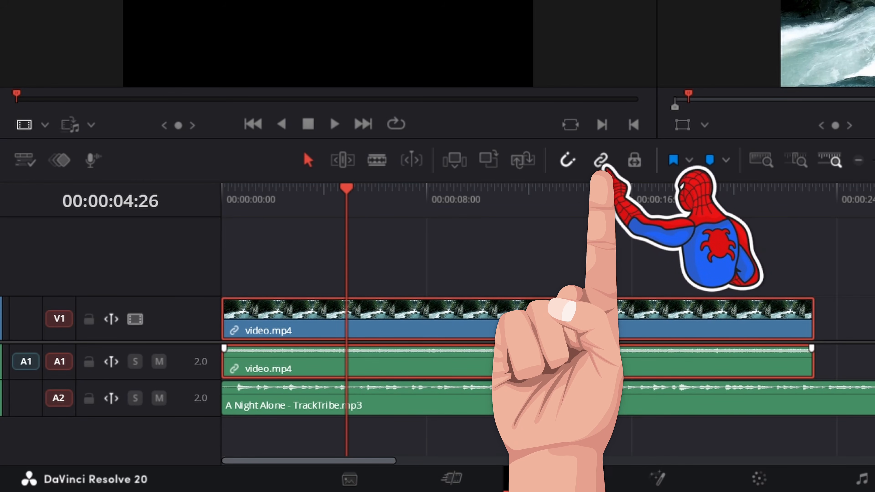
Delete video.mp4's own audio from track A1 with linked selection off, and play the timeline from its start.
left_click(604, 166)
left_click(512, 244)
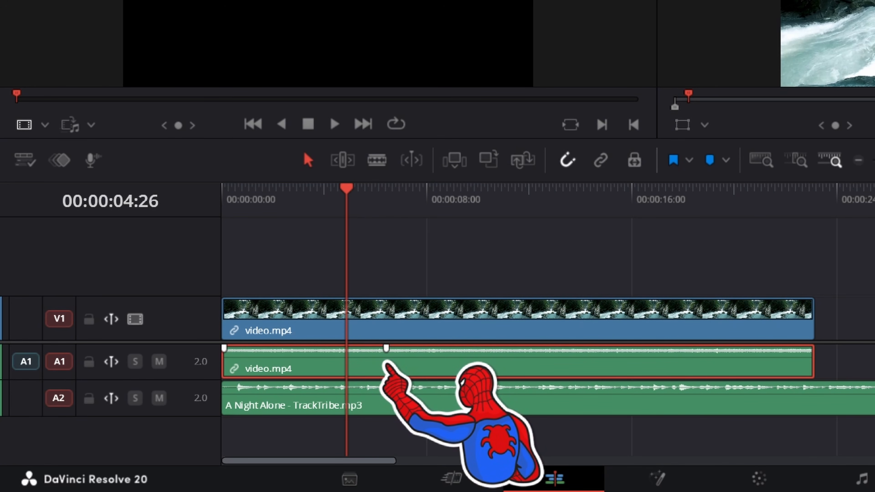
right_click(378, 362)
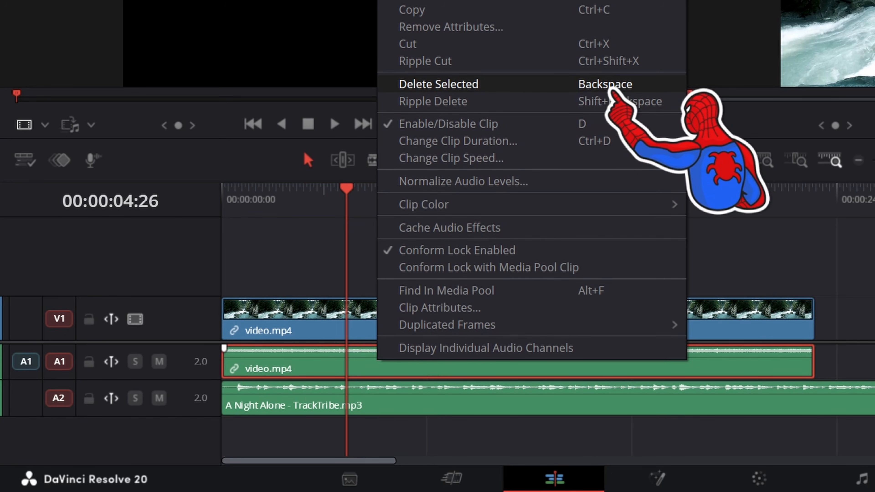
left_click(475, 86)
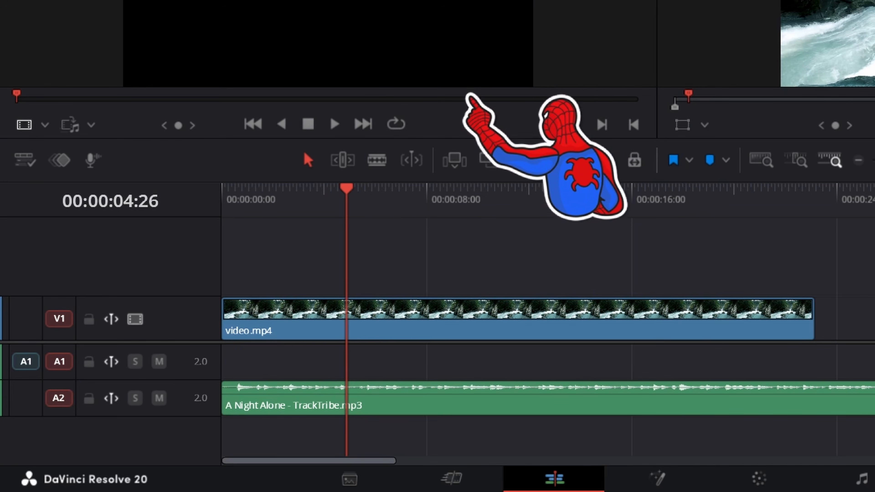
left_click_drag(347, 189, 202, 207)
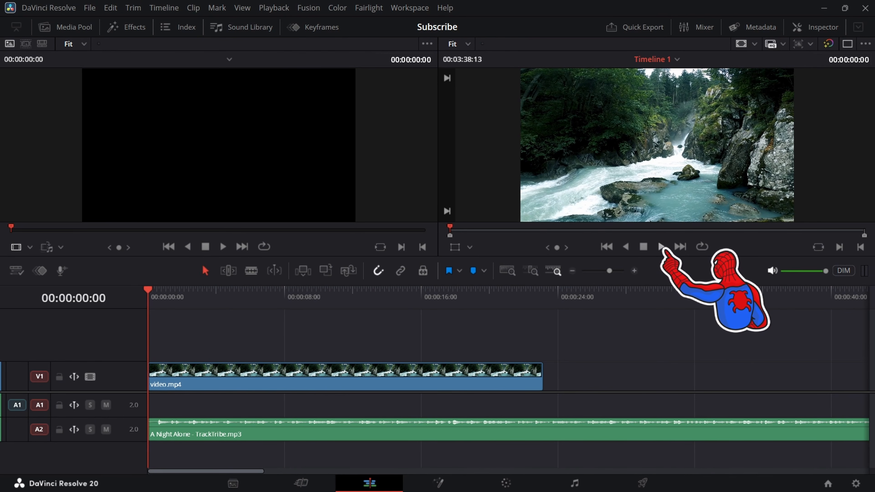
key("space")
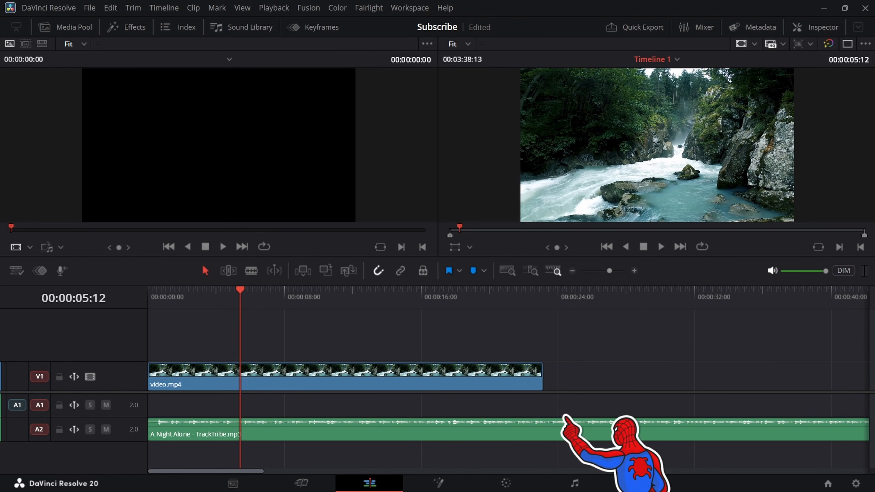
Try to trim the end of A Night Alone - TrackTribe.mp3 back to where video.mp4 ends.
key("shift+z")
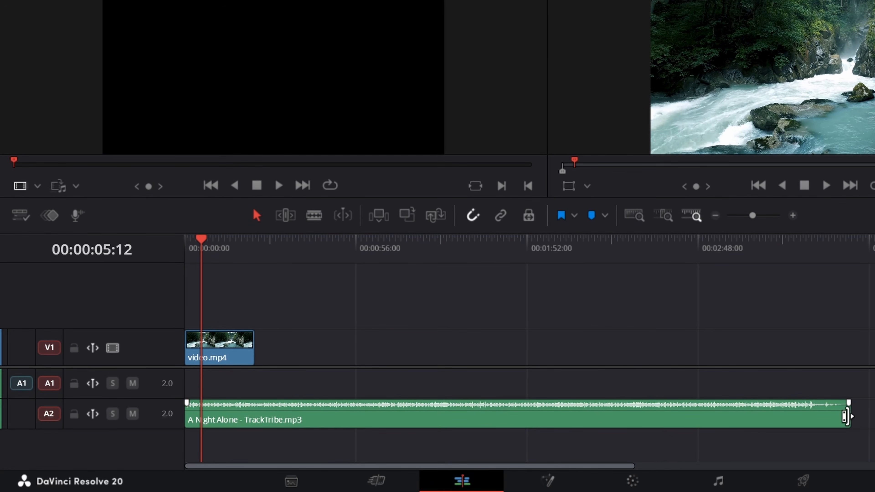
left_click_drag(846, 416, 254, 431)
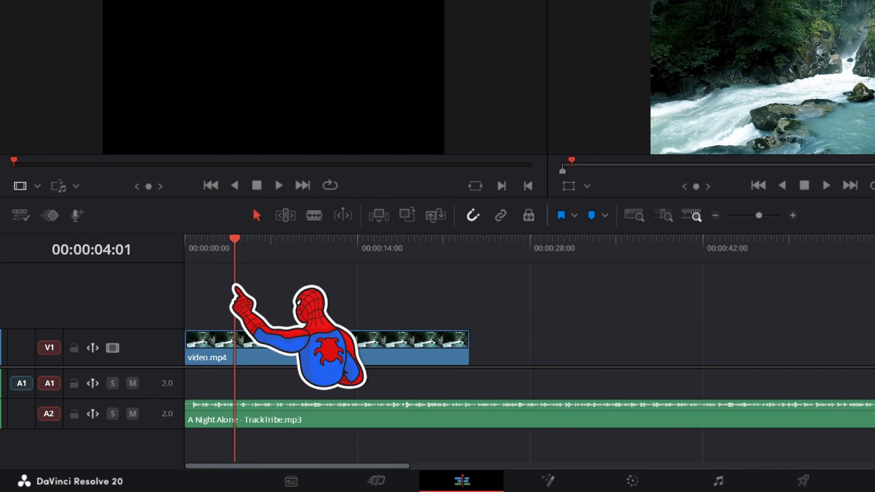
Split A Night Alone - TrackTribe.mp3 at 00:00:23:05, where video.mp4 ends, and check both resulting parts.
left_click_drag(500, 292, 475, 294)
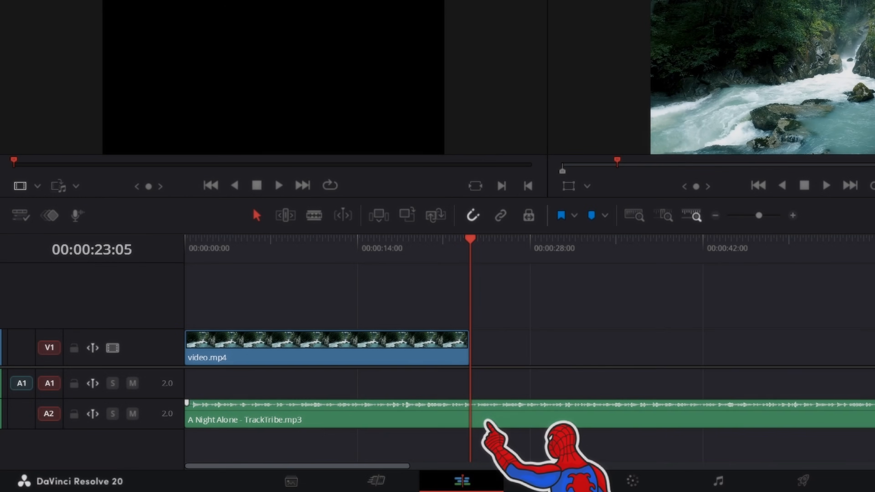
left_click(446, 418)
left_click(496, 419)
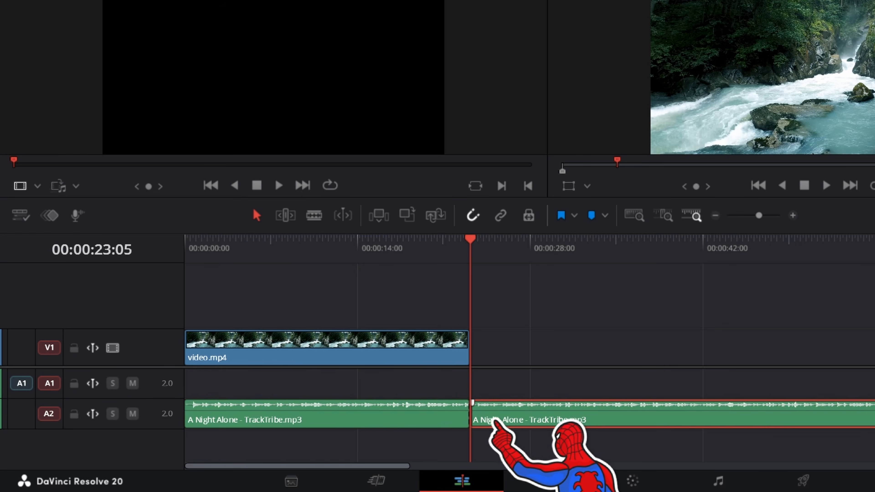
left_click(449, 419)
left_click(497, 418)
left_click(452, 419)
left_click(504, 419)
left_click(454, 419)
left_click(502, 419)
left_click(440, 418)
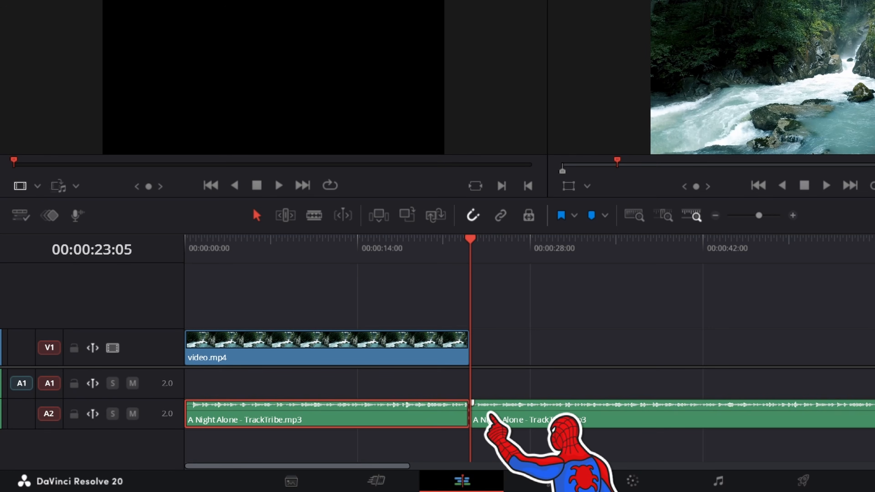
Delete the part of the music clip that extends past the end of video.mp4.
left_click(513, 418)
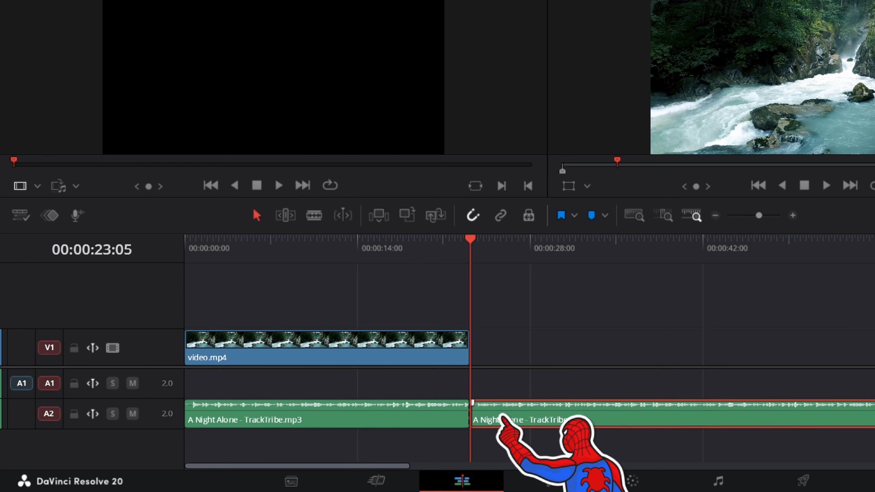
right_click(503, 417)
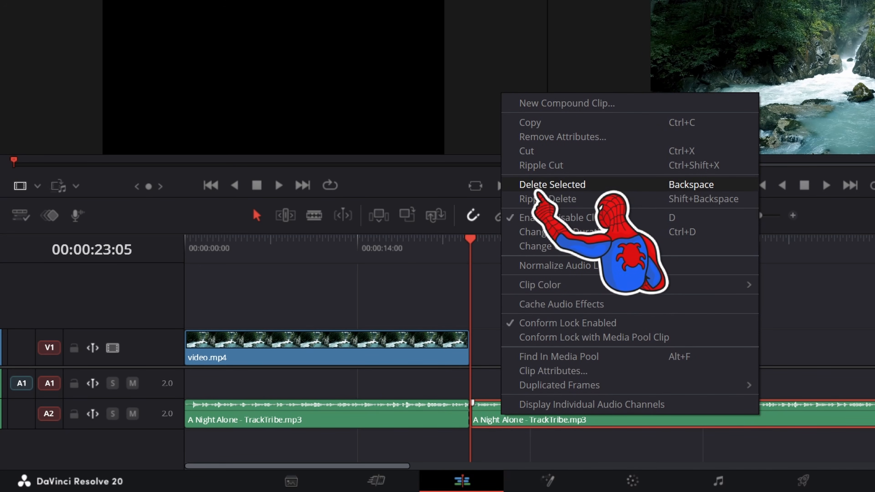
left_click(552, 184)
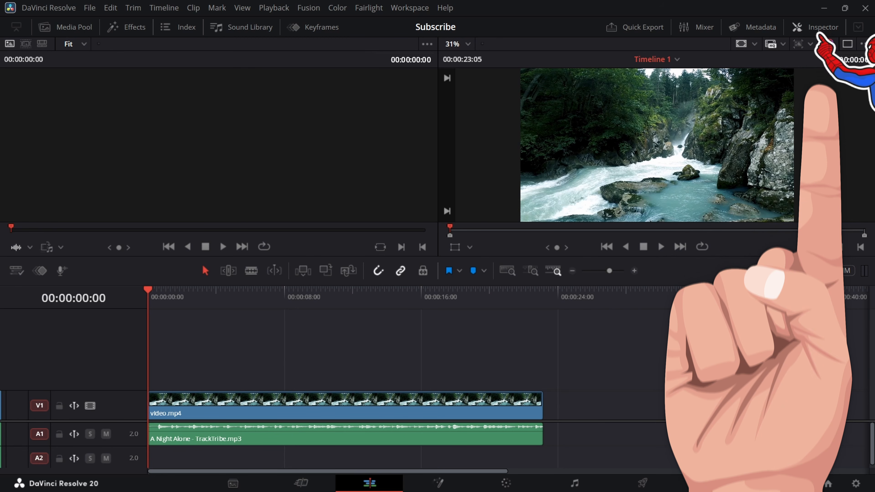
Lower the Volume of the A Night Alone - TrackTribe.mp3 clip in the Inspector.
left_click(816, 26)
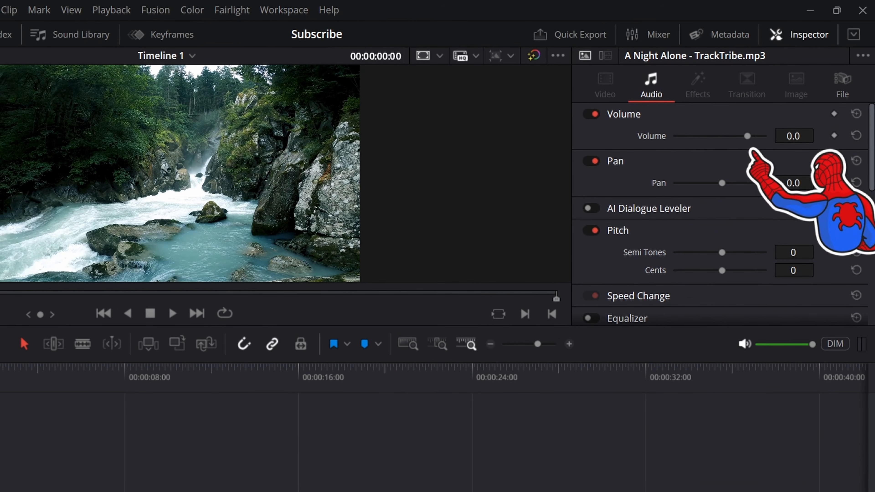
left_click_drag(747, 136, 698, 160)
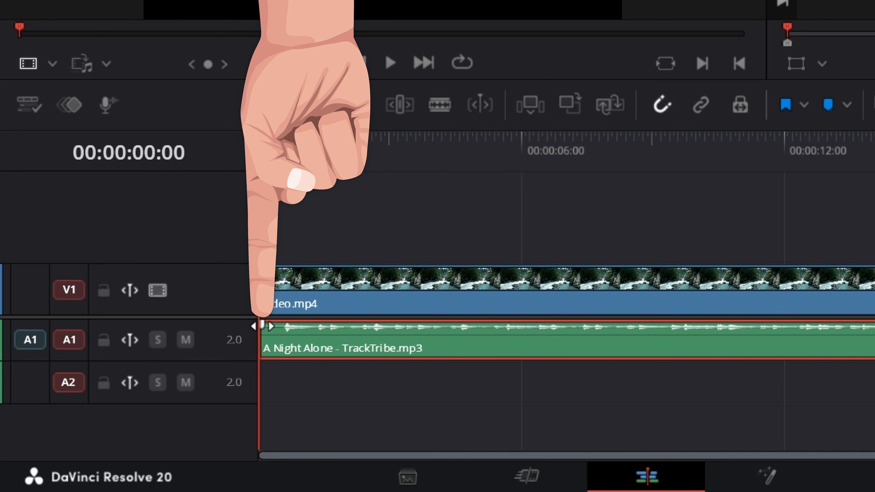
Add a fade-in of about 02:01 to the start of the music clip and play it from the beginning.
left_click_drag(262, 326, 290, 326)
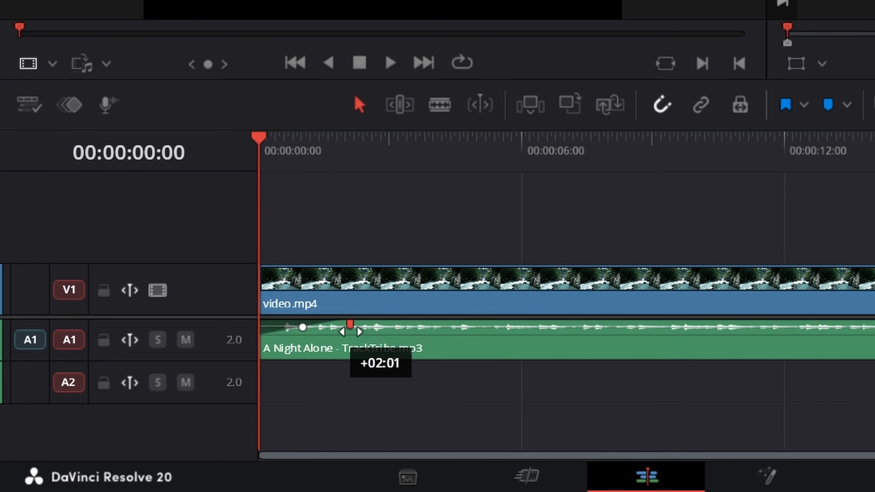
left_click_drag(350, 331, 350, 332)
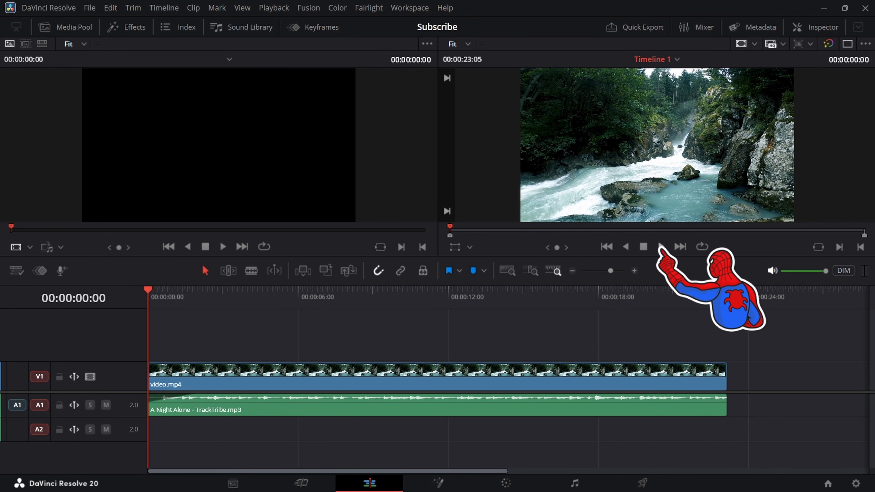
key("space")
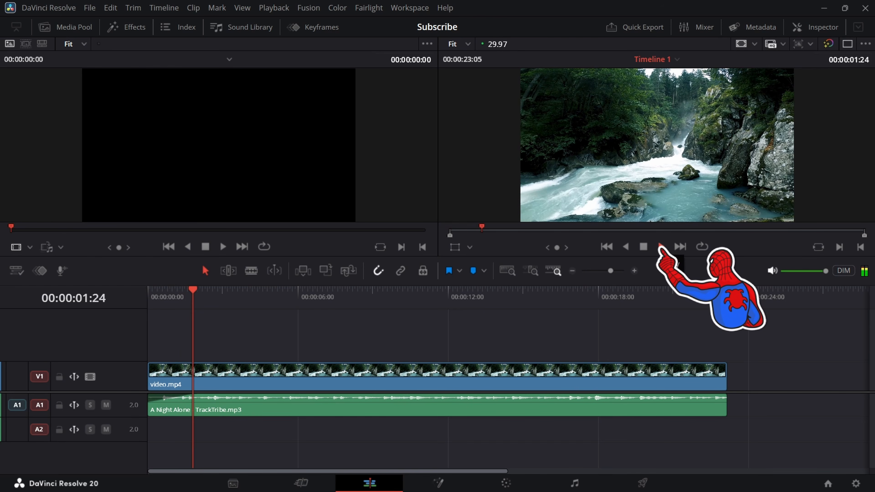
left_click(661, 247)
Lengthen the fade-in at the start of the A Night Alone - TrackTribe.mp3 clip.
left_click(201, 404)
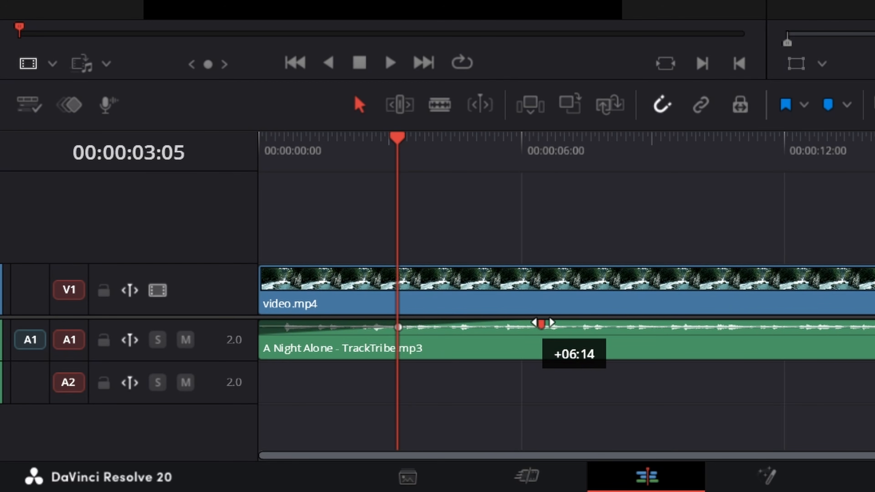
left_click_drag(542, 324, 493, 324)
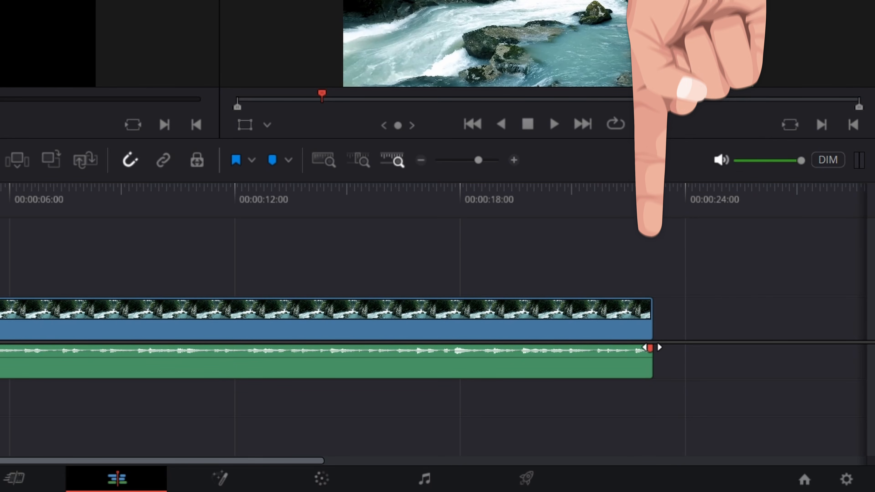
Add a fade-out of about 02:08 to the end of the music clip and place the playhead at about 00:00:18:00.
left_click_drag(650, 348, 611, 348)
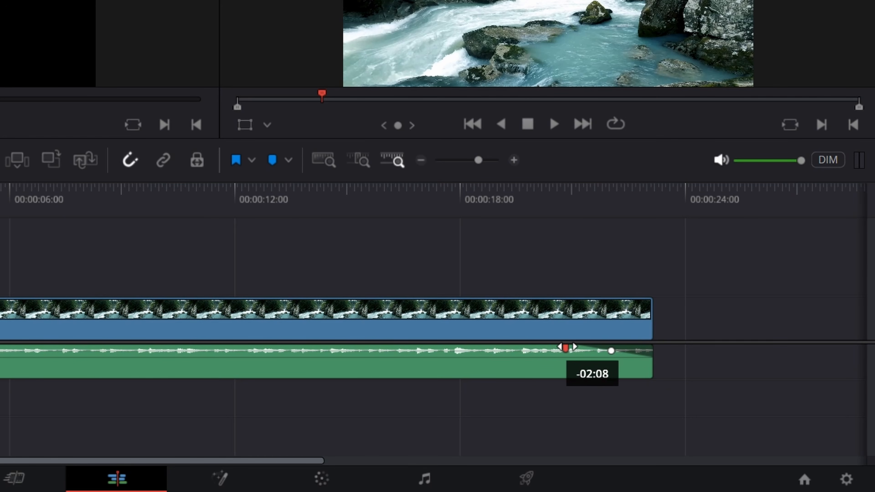
left_click(462, 203)
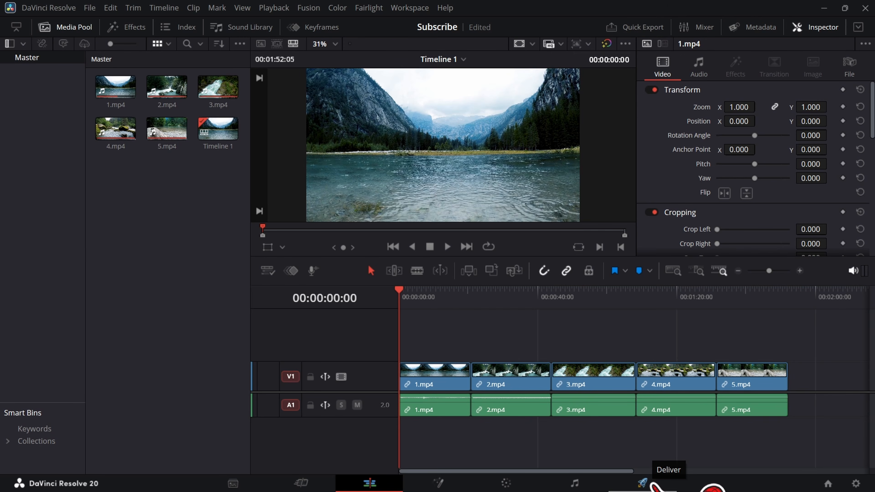
Open the Deliver page, name the export My First Video and set its save location to the Desktop.
left_click(643, 482)
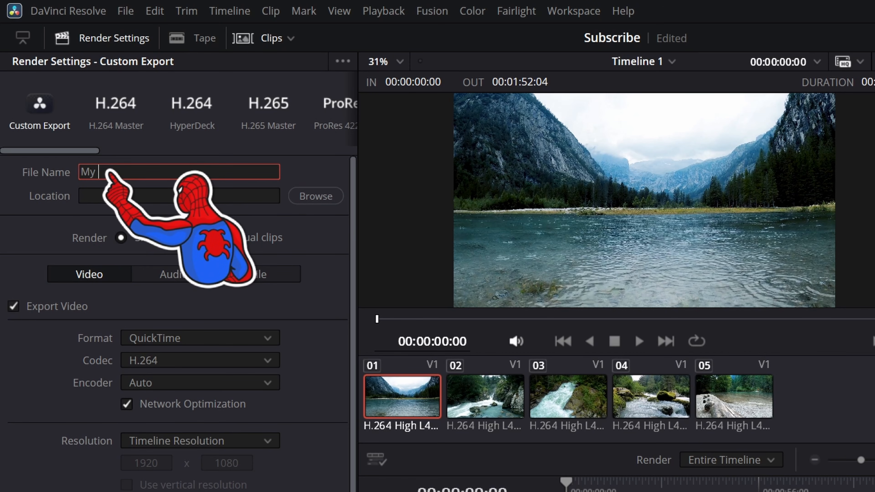
left_click(128, 185)
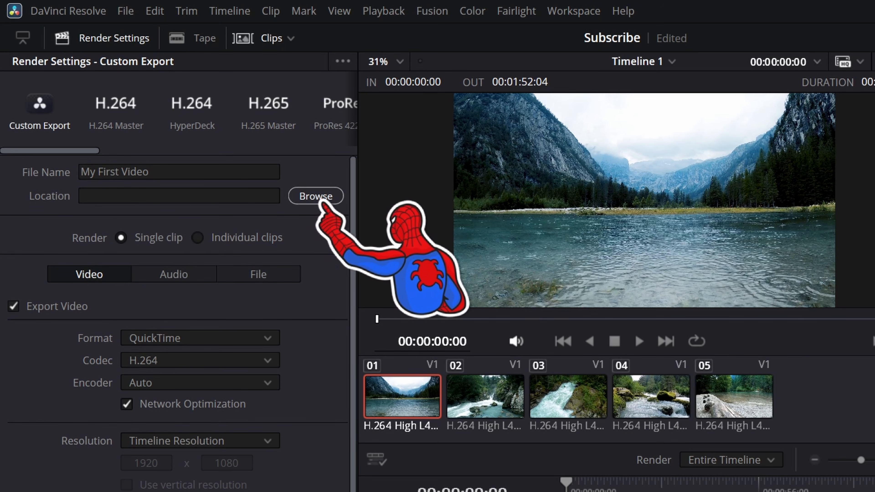
left_click(316, 196)
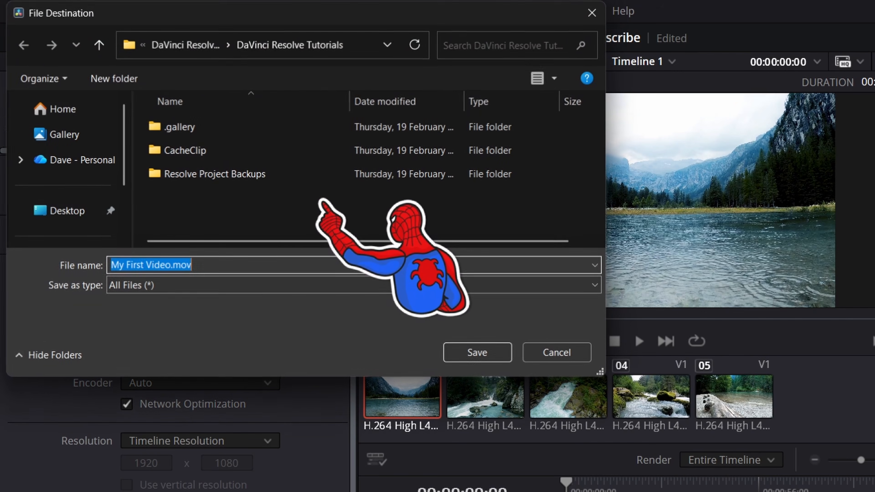
left_click(62, 211)
left_click(479, 353)
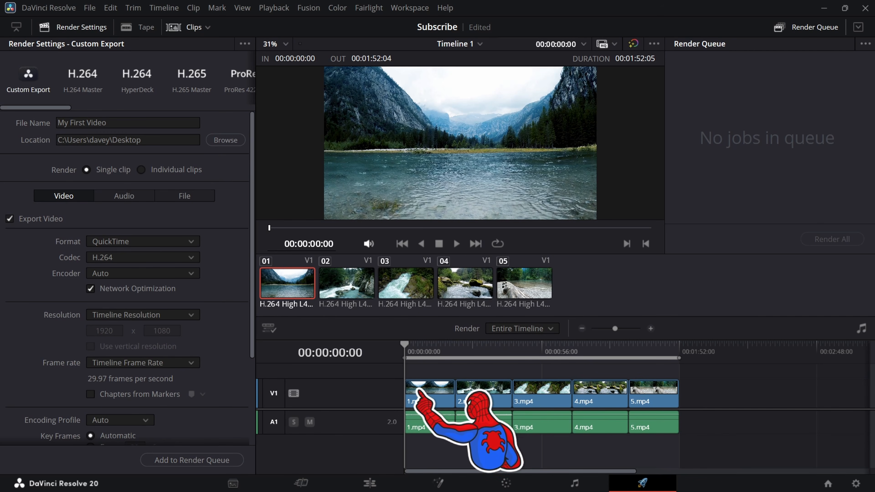
Try the Individual clips render mode, selecting single clips and all clips in the timeline, and return to Single clip.
key("ctrl+a")
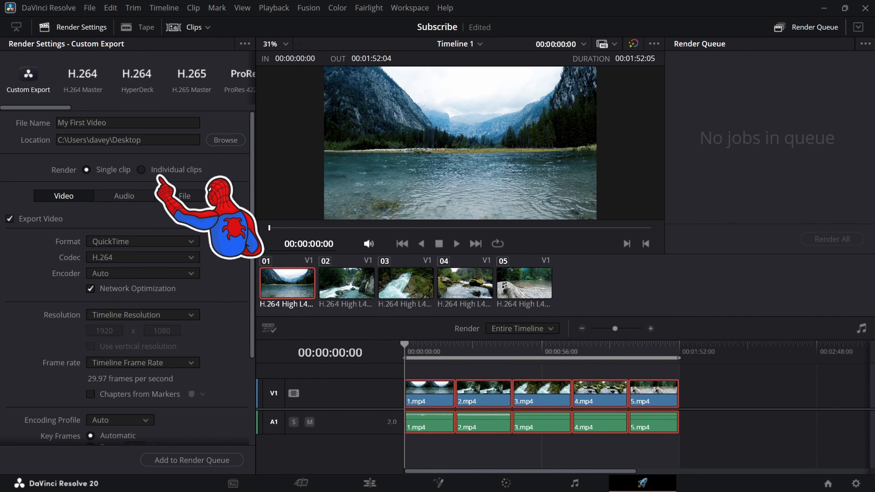
left_click(166, 170)
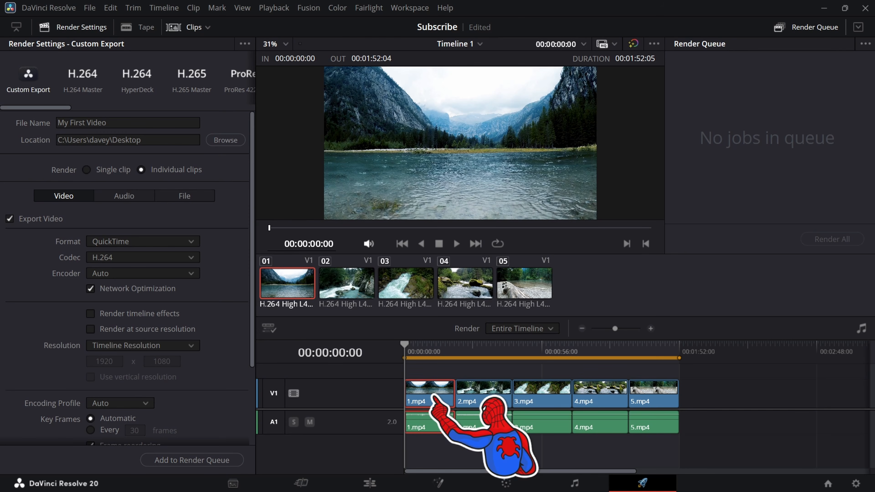
left_click(483, 395)
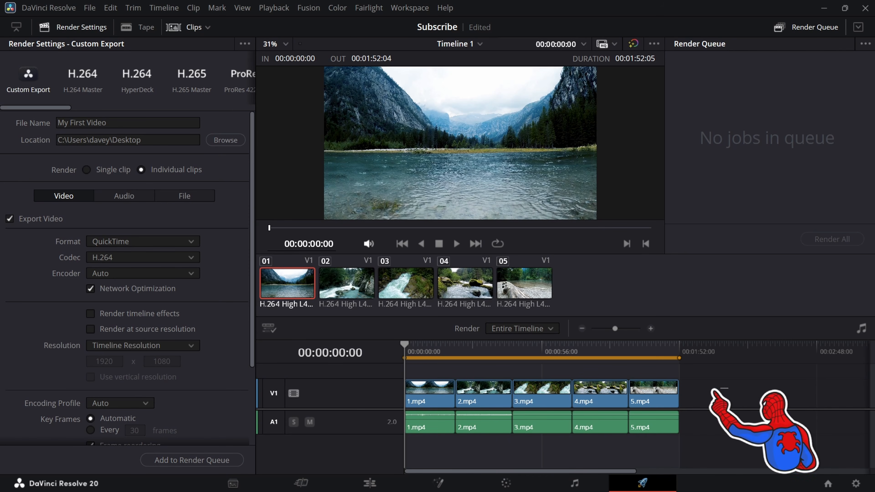
key("ctrl+a")
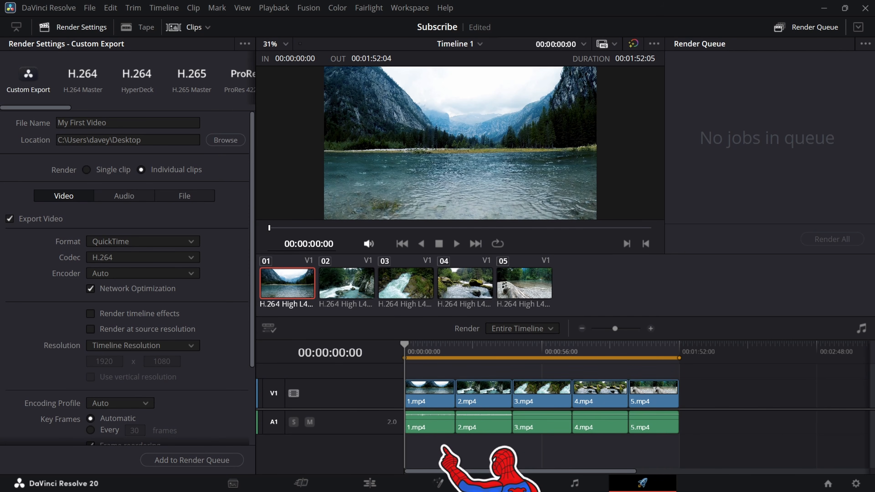
left_click(433, 396)
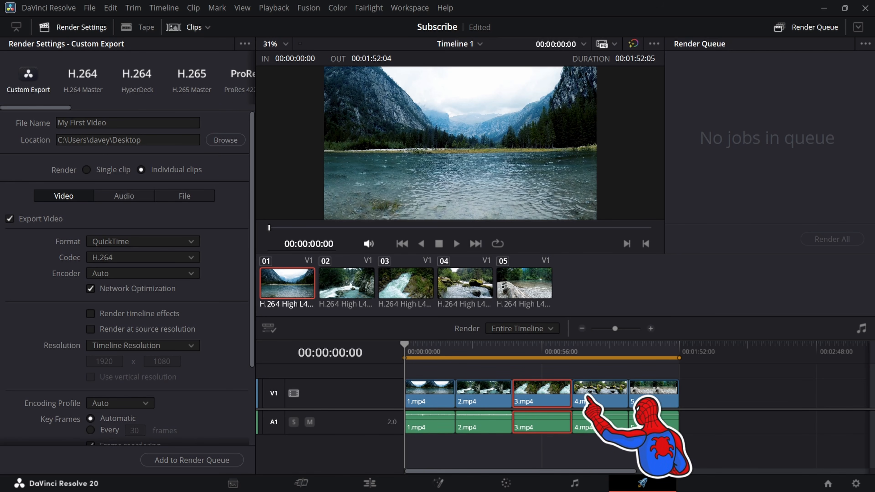
left_click_drag(728, 386, 425, 437)
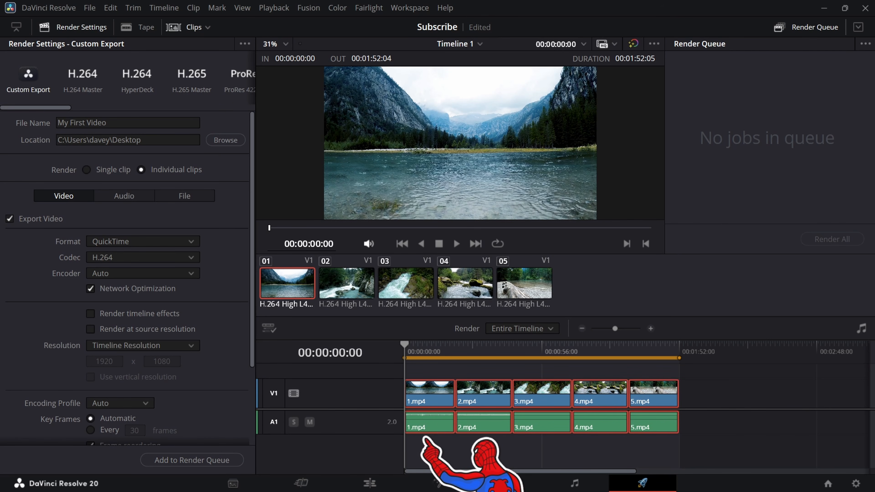
left_click(438, 394)
left_click(480, 393)
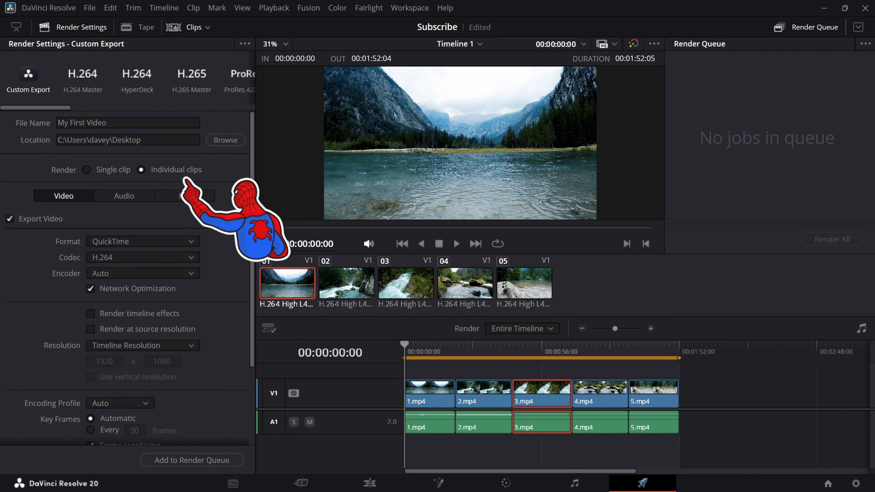
left_click_drag(692, 379, 424, 430)
left_click(425, 437)
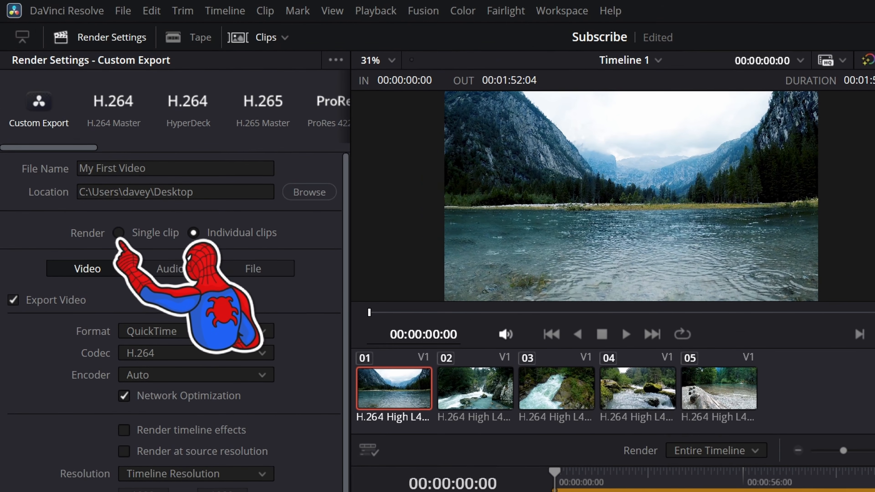
left_click(119, 233)
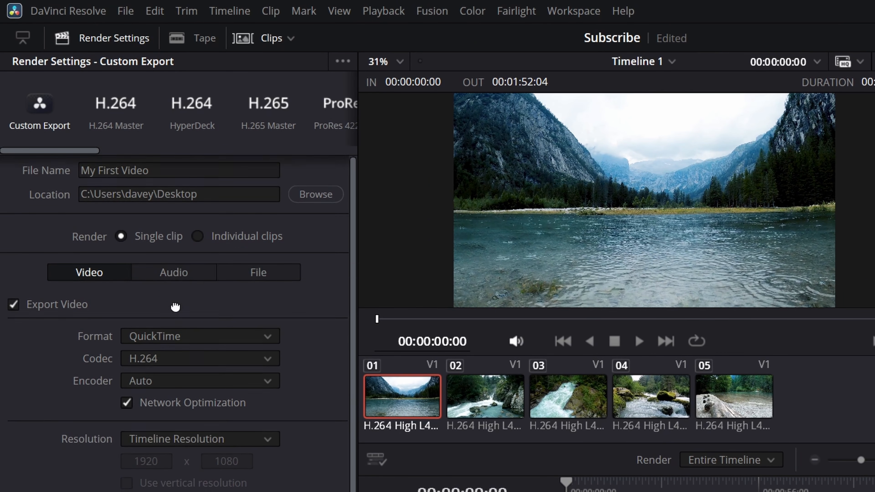
Set the export format to MP4 and the video codec to H.264.
scroll(176, 306, "down", 5)
scroll(186, 201, "up", 1)
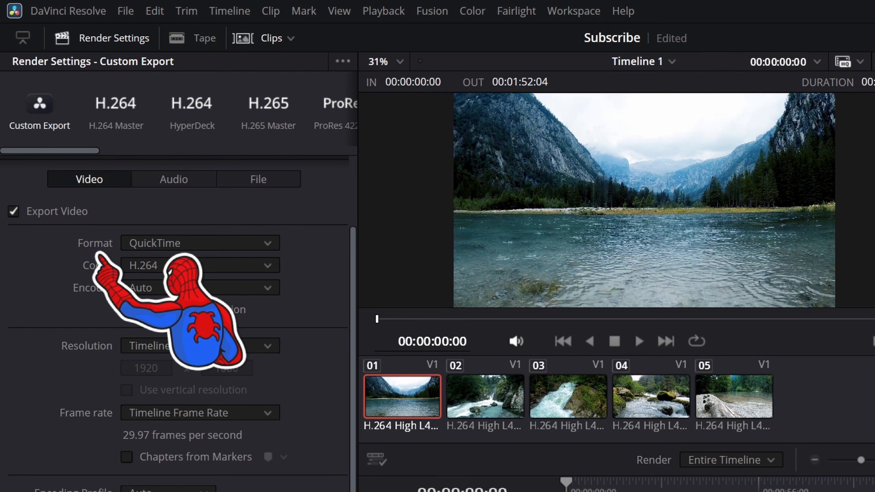
left_click(206, 247)
scroll(210, 292, "up", 3)
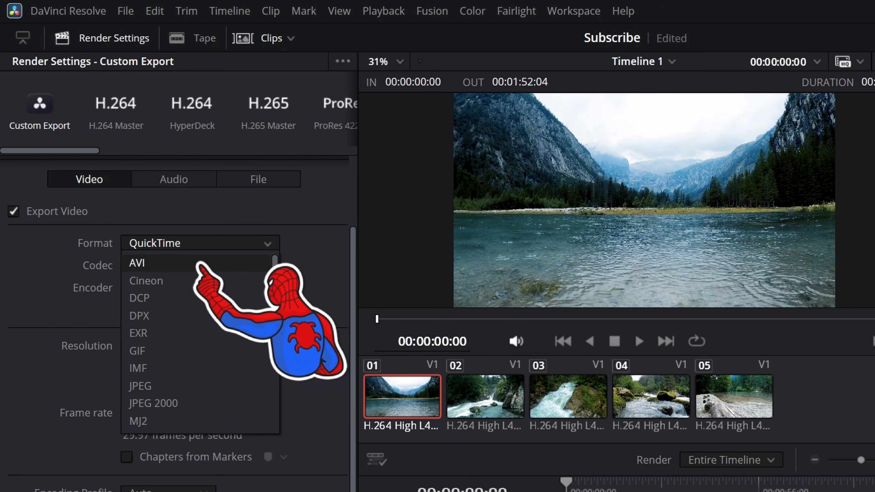
scroll(219, 397, "down", 5)
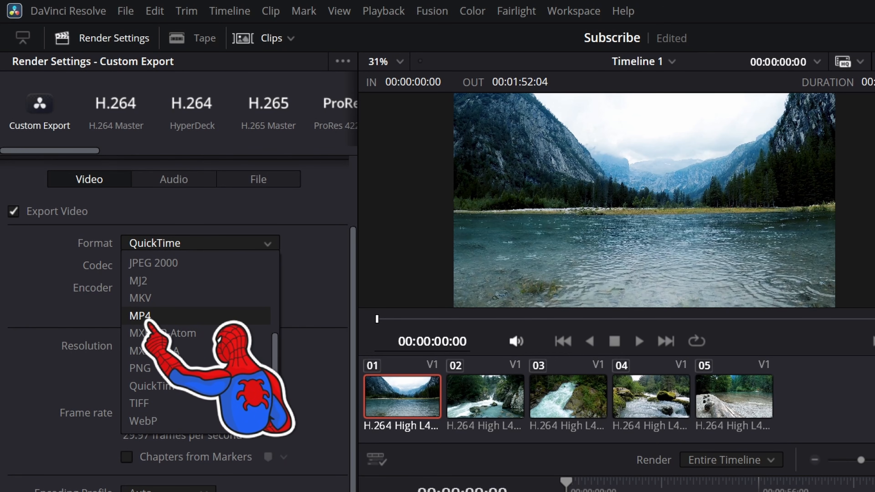
left_click(165, 317)
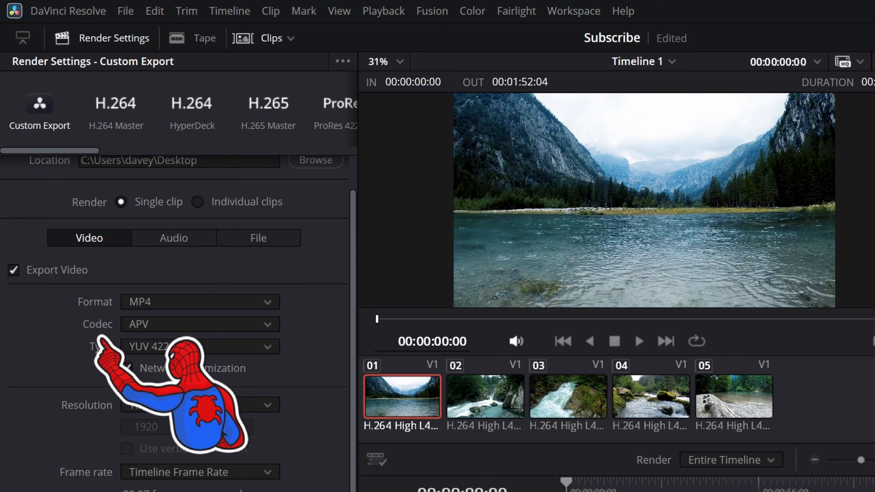
left_click(186, 326)
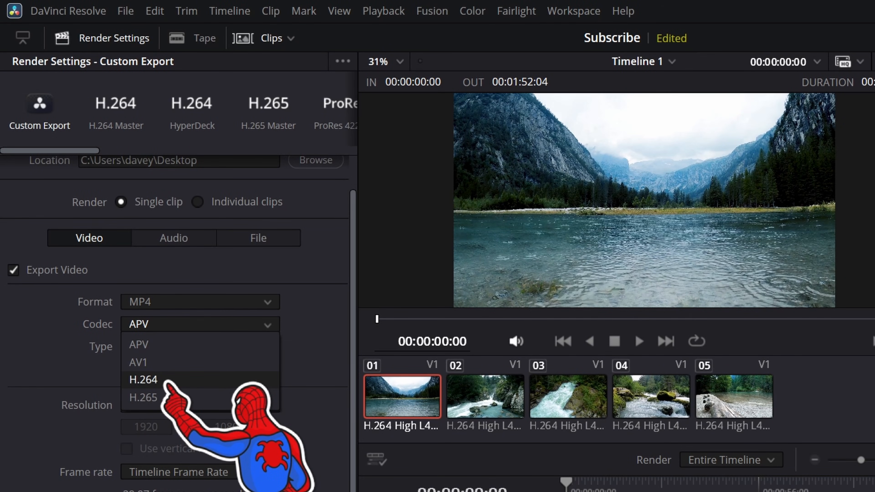
left_click(167, 382)
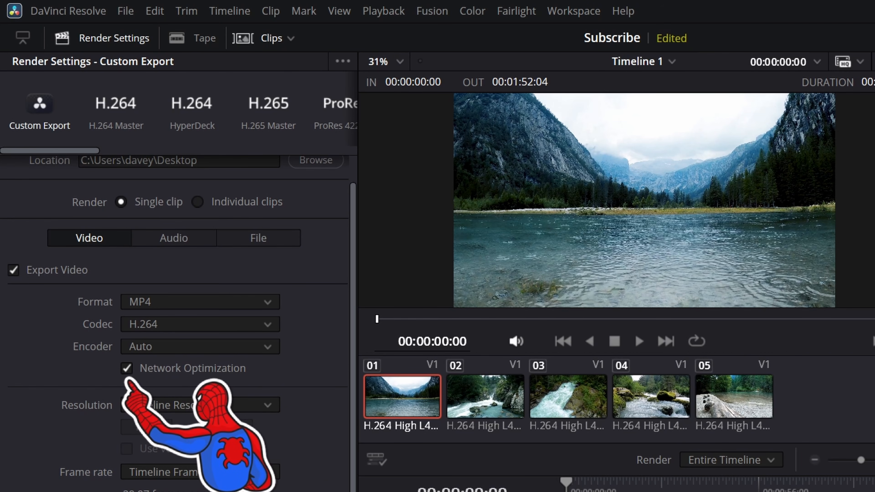
Look through the available output resolution presets and keep Timeline Resolution.
scroll(173, 310, "down", 4)
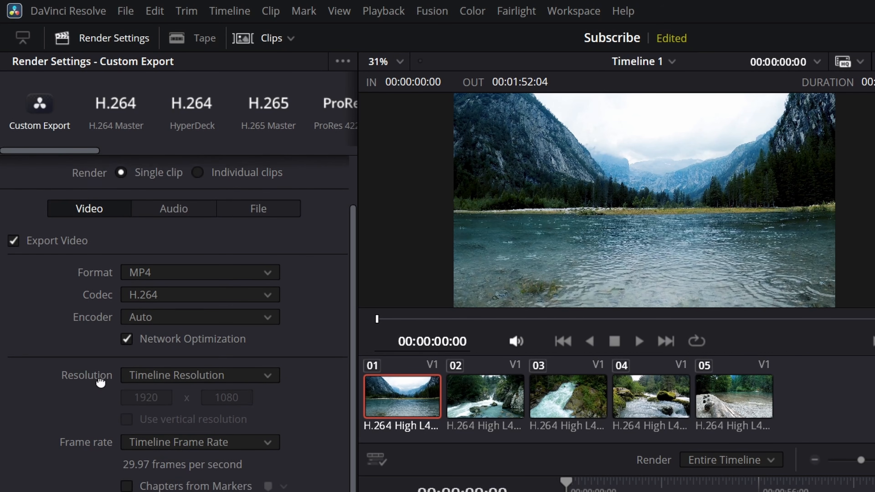
scroll(174, 310, "down", 1)
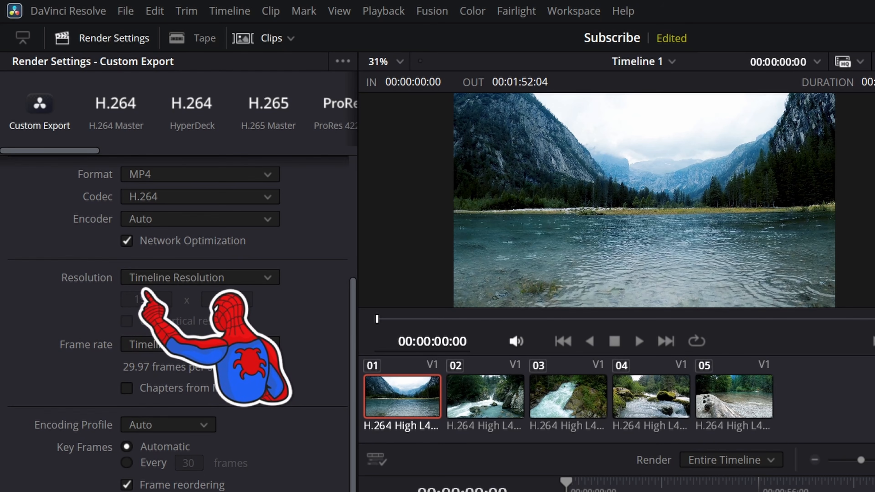
left_click(270, 278)
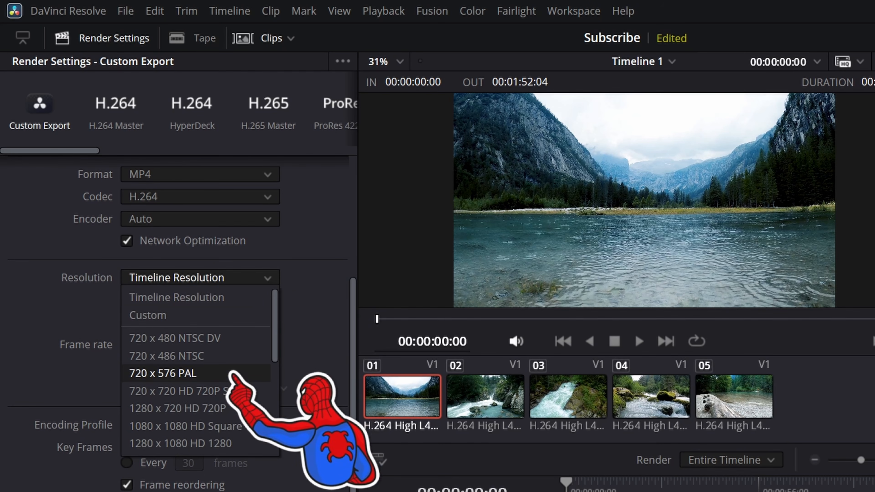
scroll(233, 374, "down", 3)
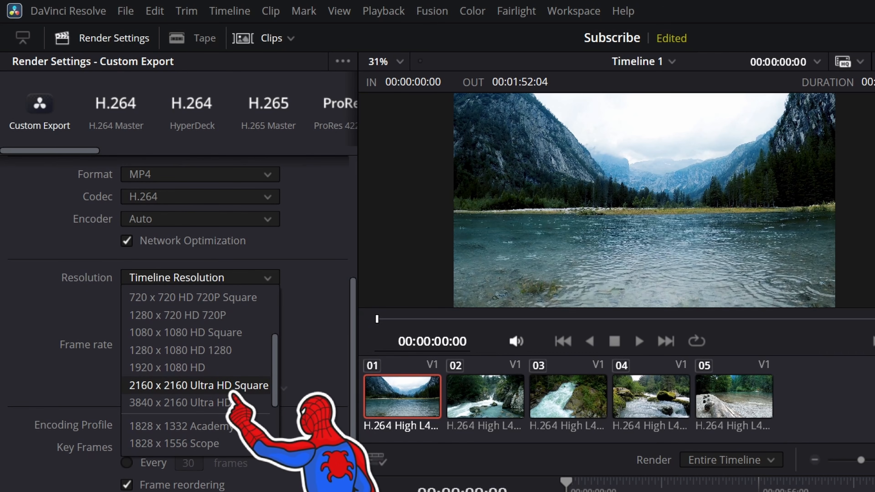
left_click(73, 359)
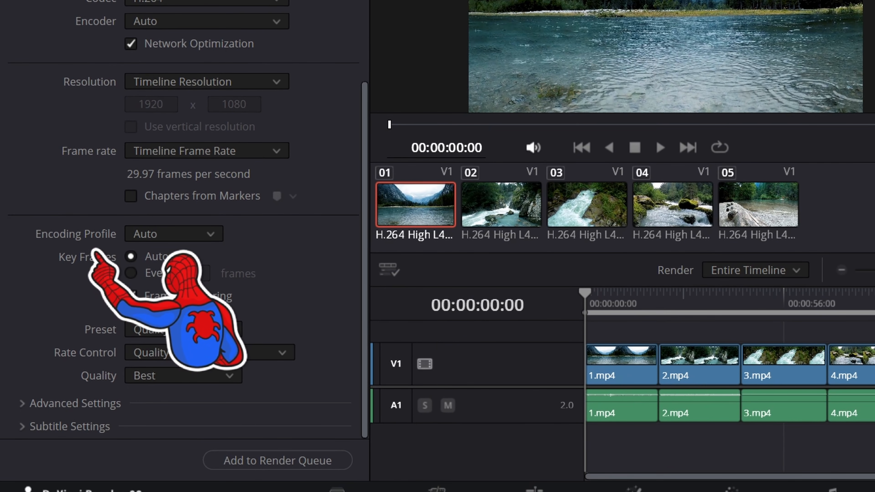
Set the Encoding Profile to High and choose Best as the export quality.
left_click(180, 237)
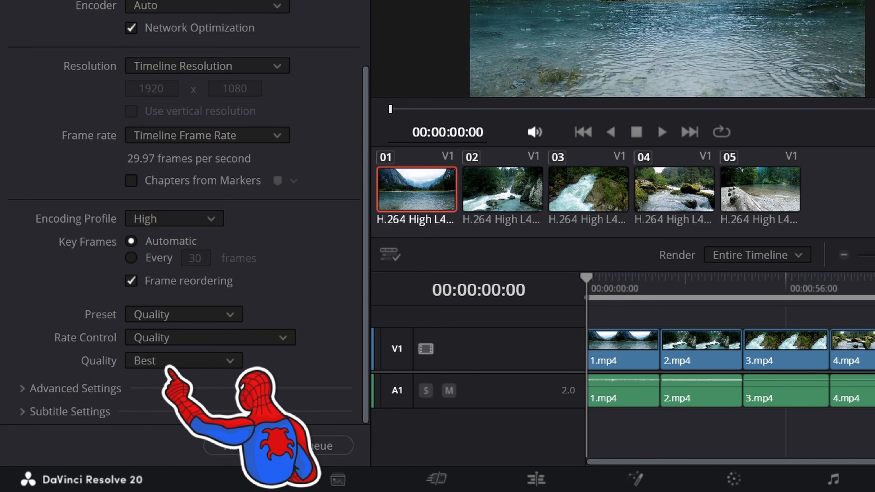
left_click(169, 365)
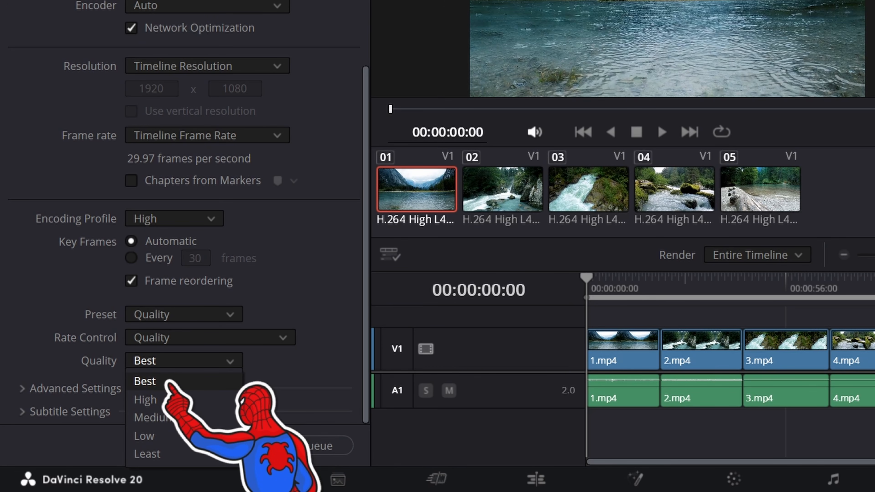
left_click(166, 382)
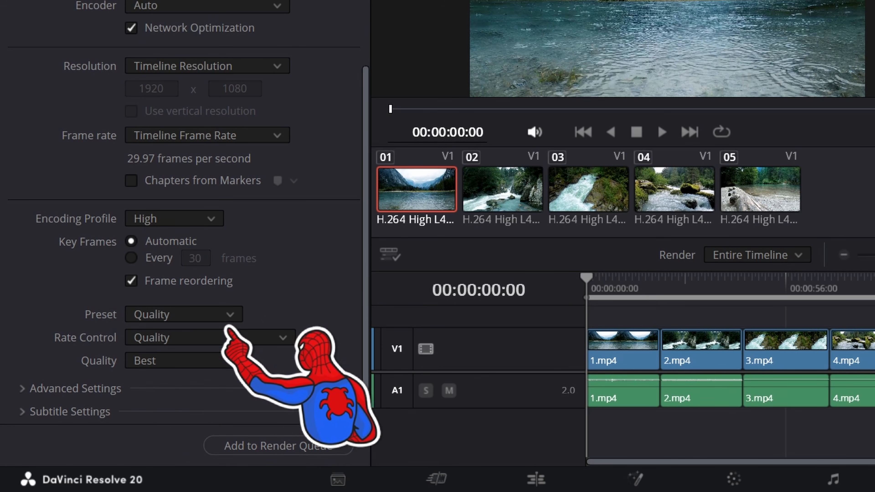
Review the audio export settings and return to the video export settings.
scroll(309, 291, "up", 5)
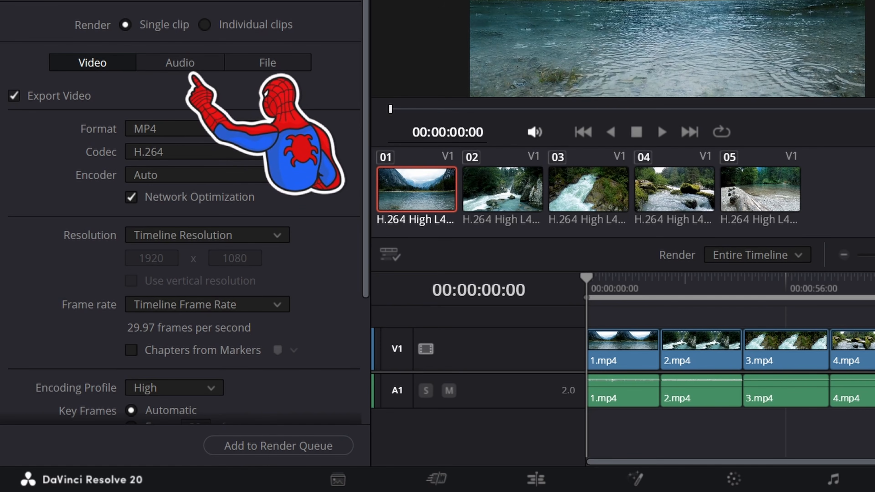
left_click(183, 66)
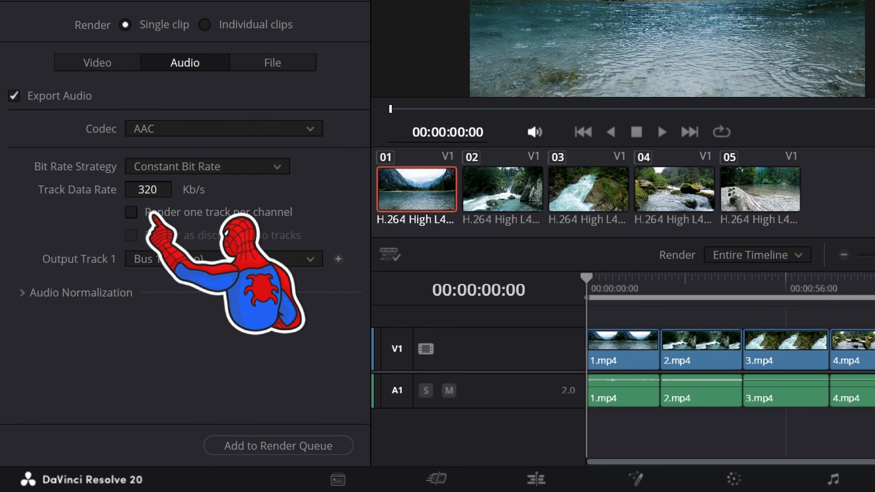
left_click(111, 68)
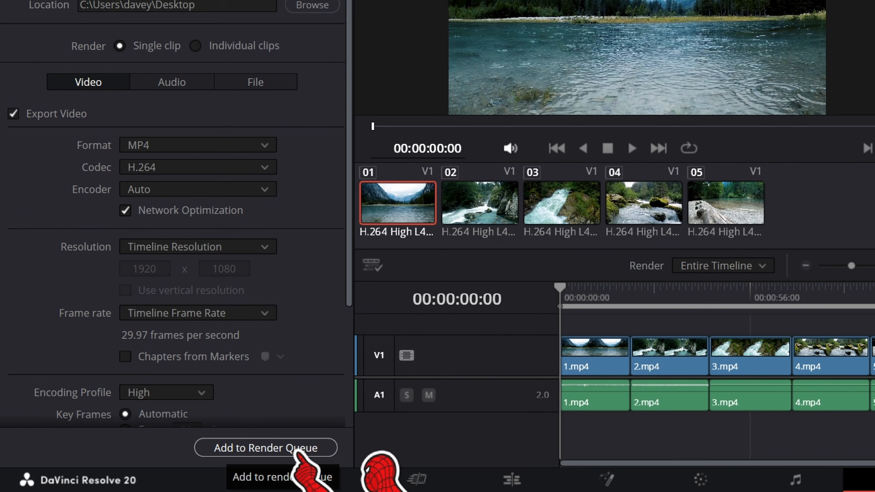
Queue and render the My First Video job, and open the exported file's location.
left_click(304, 449)
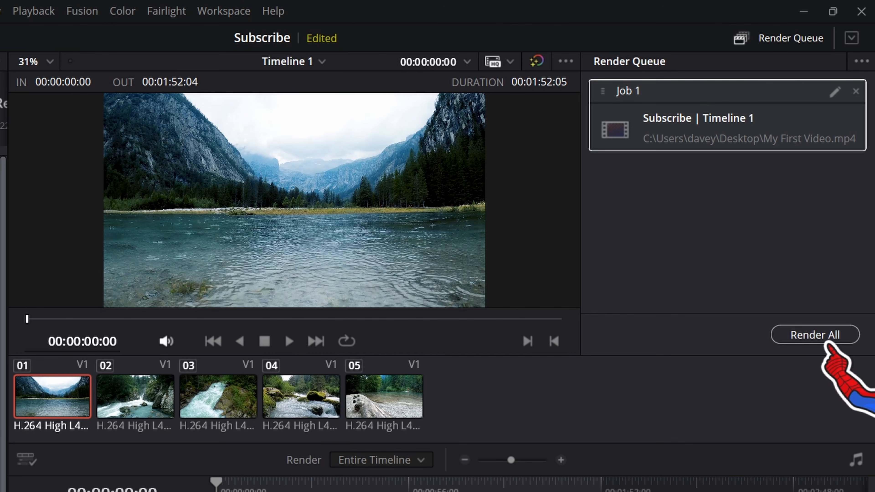
left_click(828, 341)
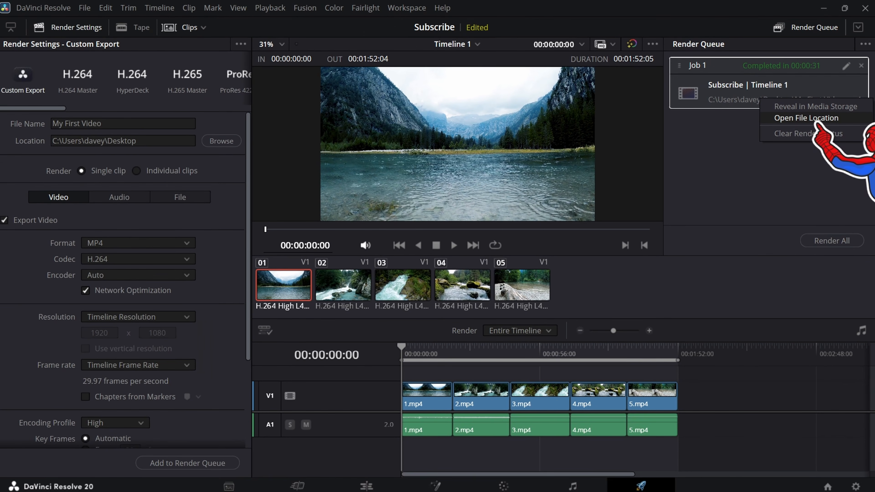
left_click(783, 155)
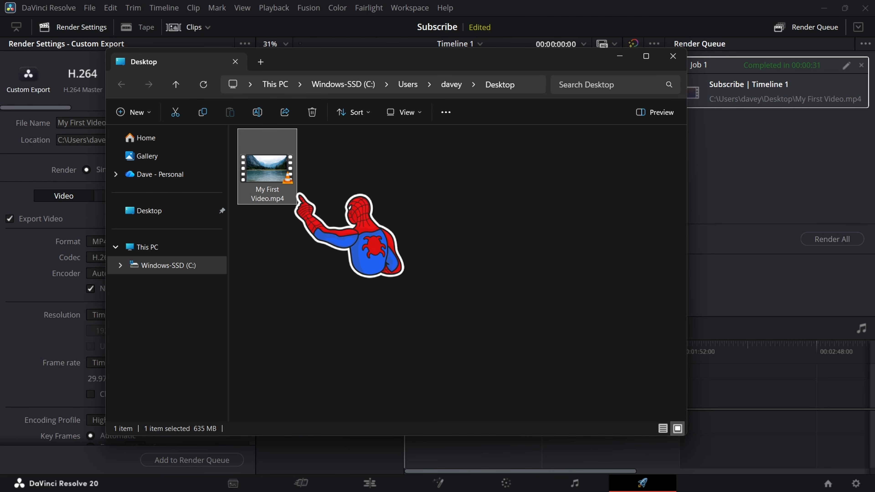
Open the exported My First Video.mp4 from the Desktop folder to watch the rendered result.
double_click(291, 197)
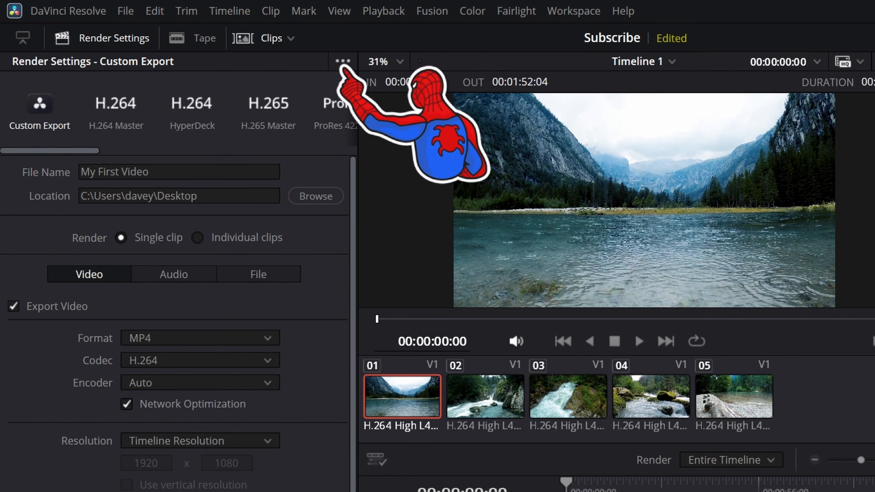
Save the current render settings as a new preset named 1080p and add it to quick export.
left_click(343, 63)
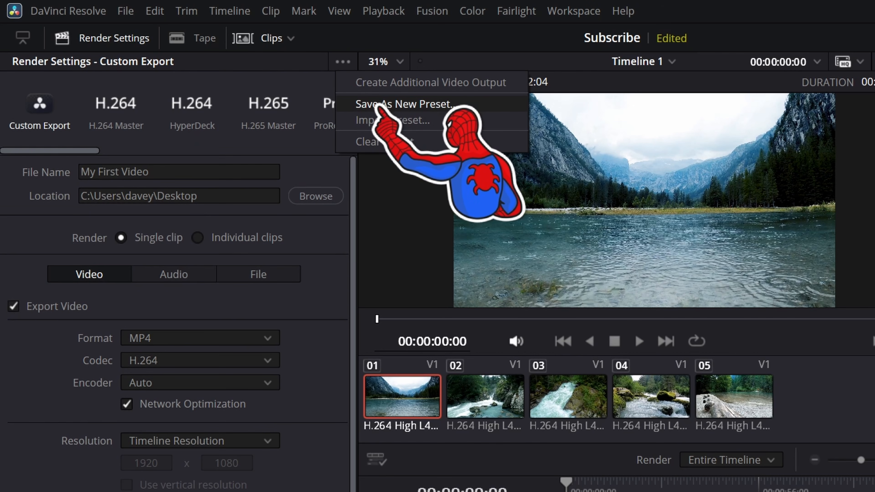
left_click(430, 105)
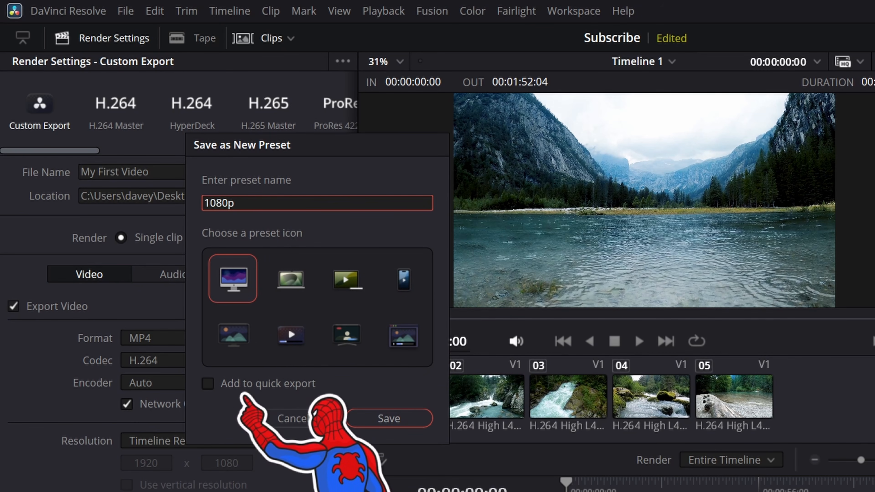
left_click(207, 383)
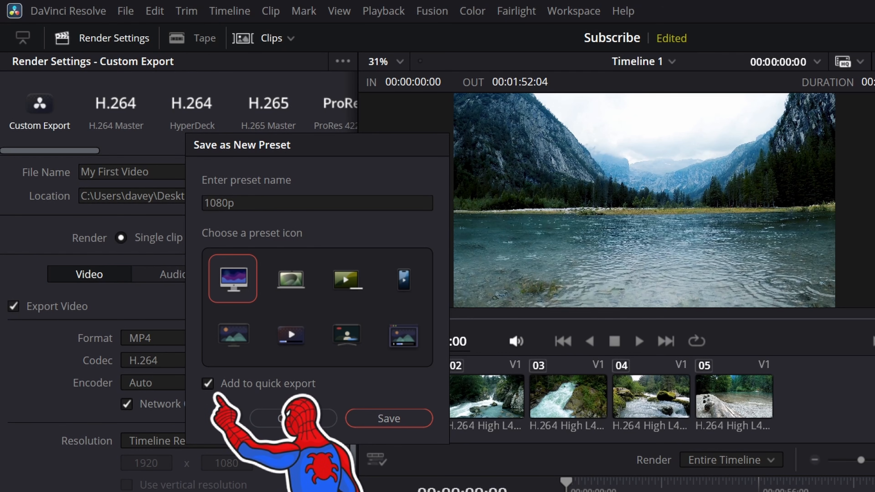
left_click(402, 424)
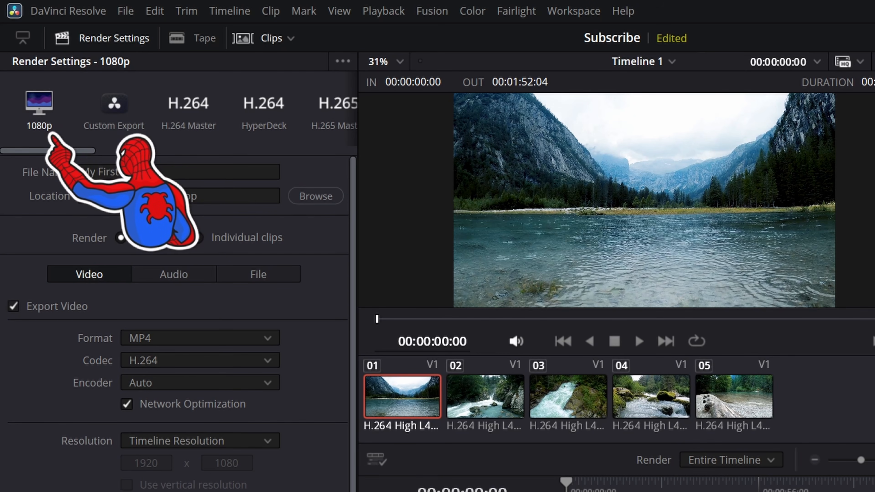
Look through the built-in render presets, including Custom Export, H.264 Master, HyperDeck and YouTube 1080p.
left_click(112, 125)
left_click(174, 125)
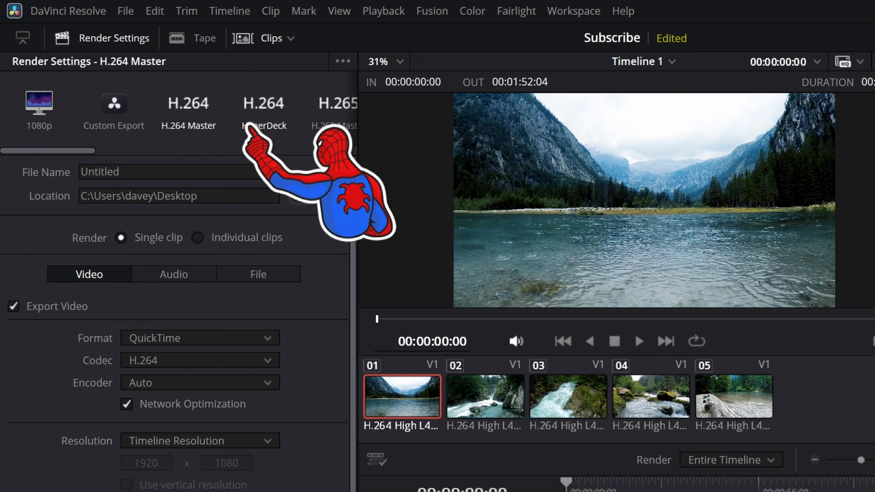
left_click(249, 126)
left_click_drag(86, 151, 172, 151)
left_click(176, 121)
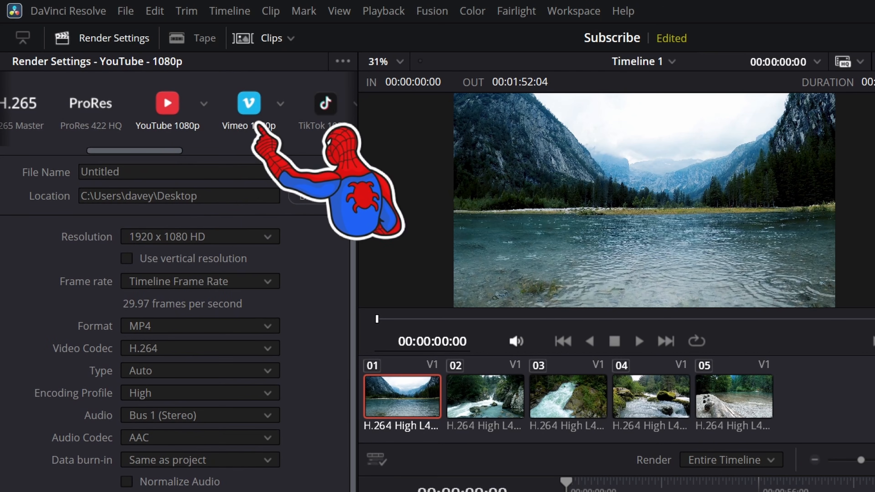